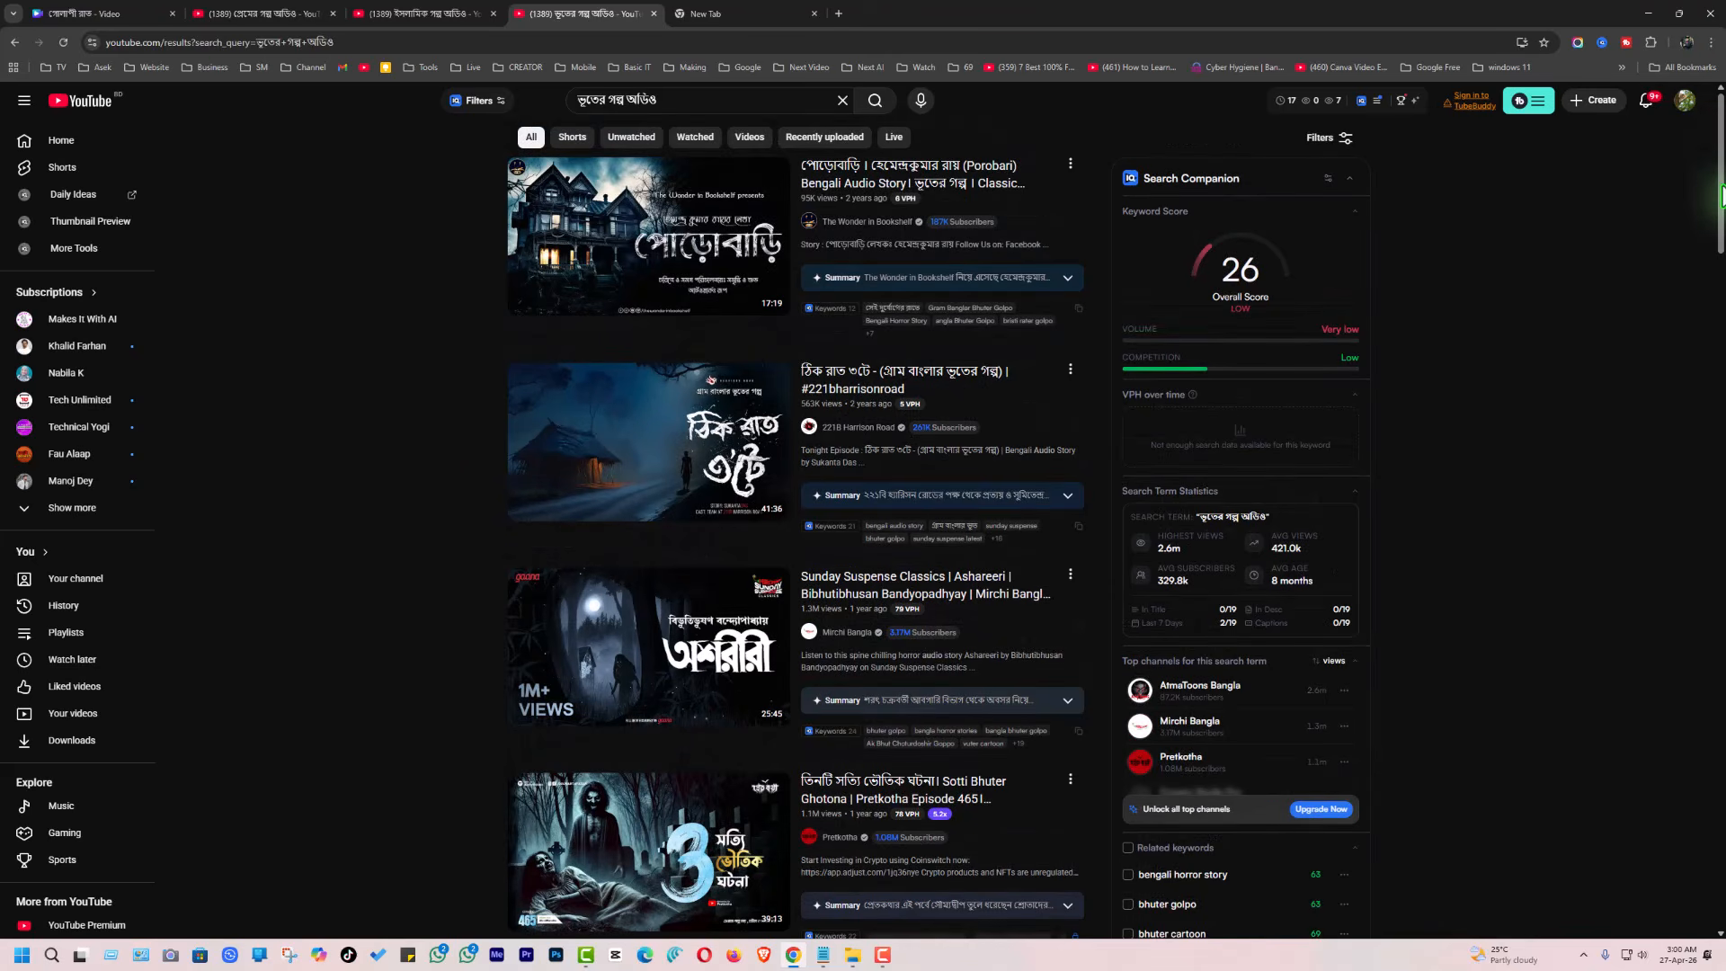
Look through the YouTube search results for ghost, Islamic and love story audio videos, comparing their thumbnails and view counts
drag(1721, 196, 1649, 266)
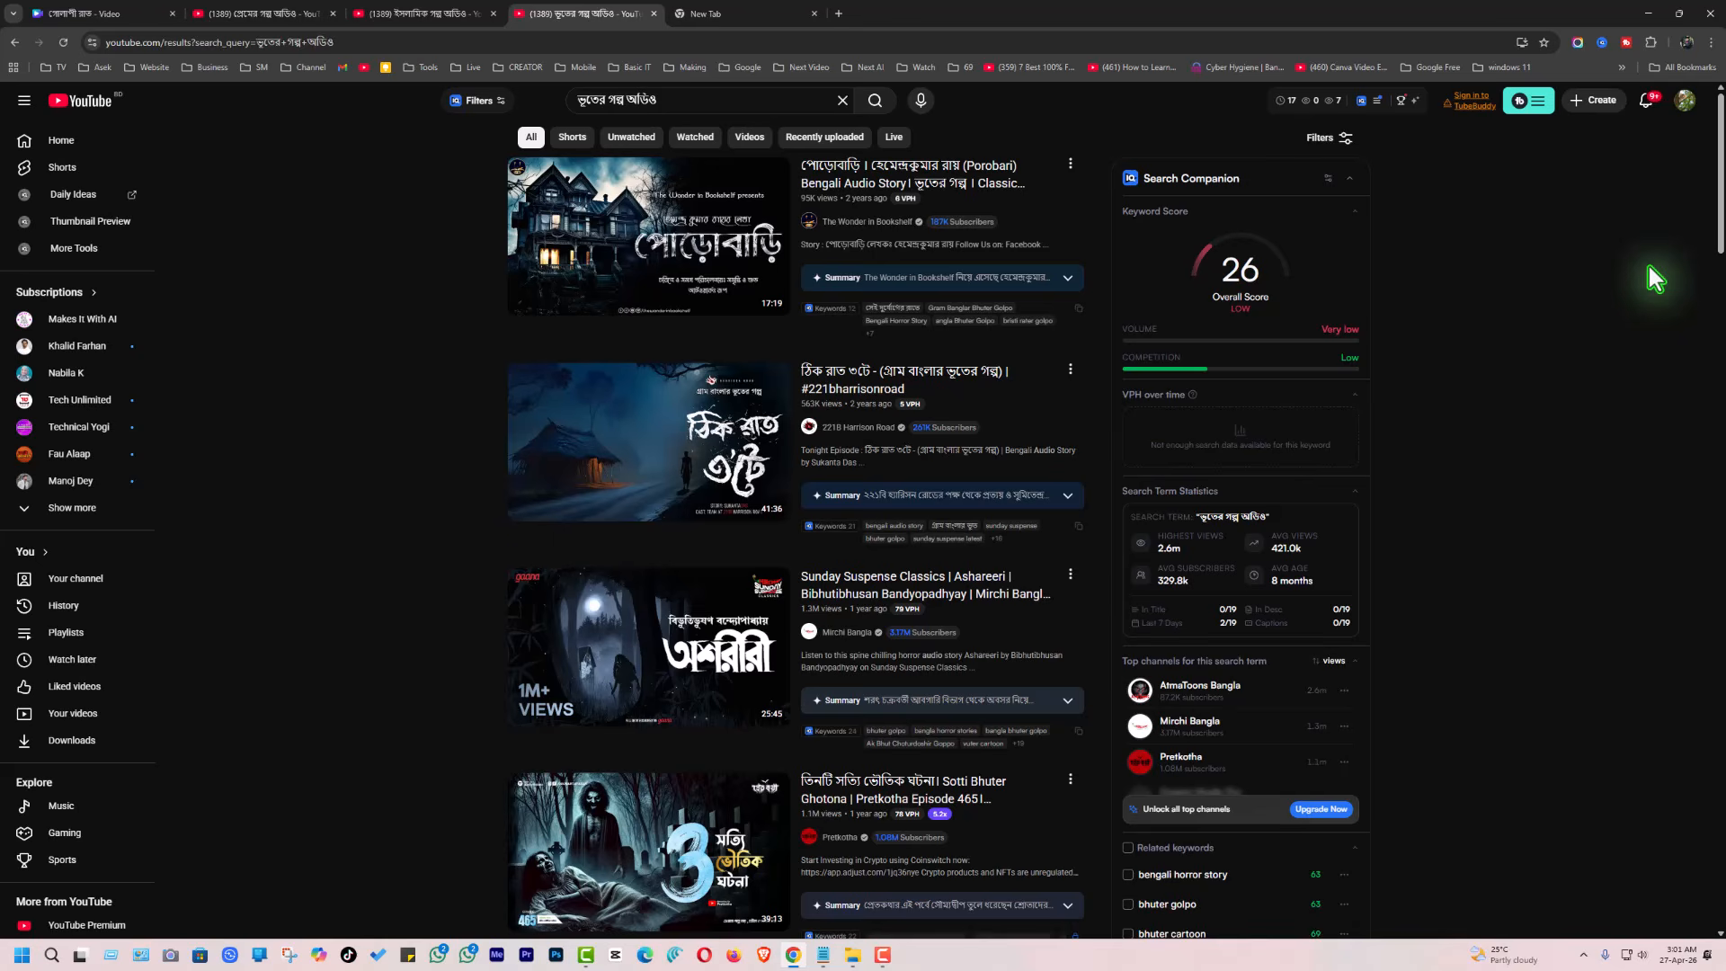
mouse_move(695, 463)
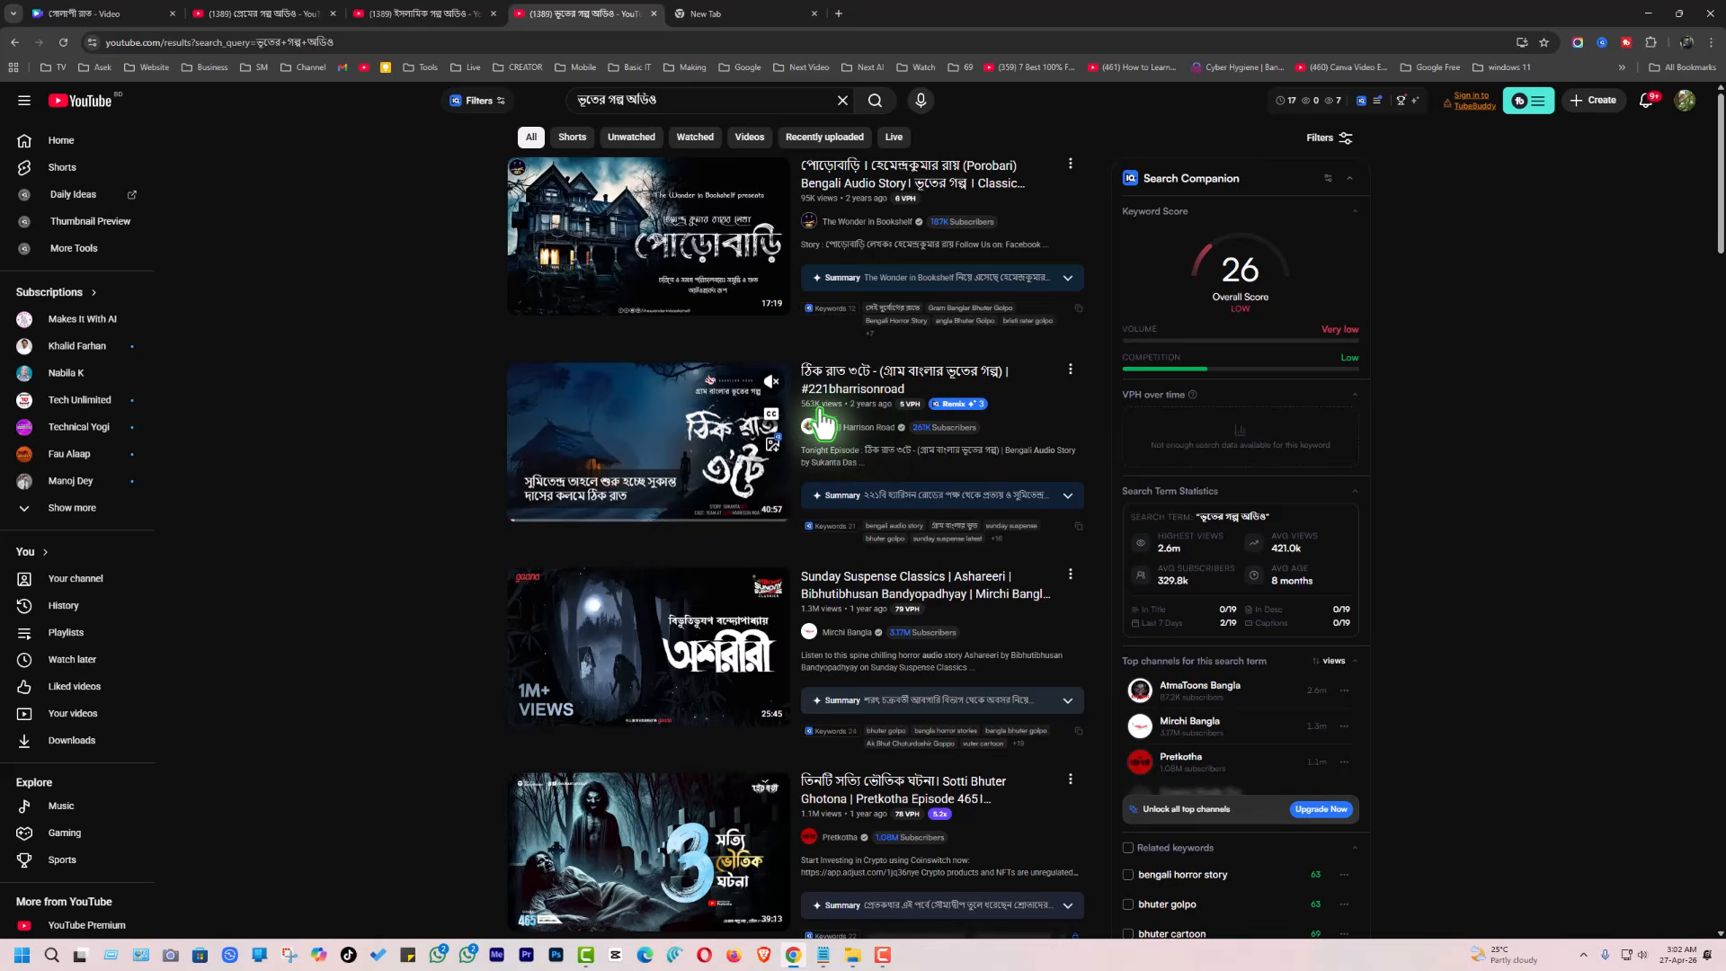
click(771, 650)
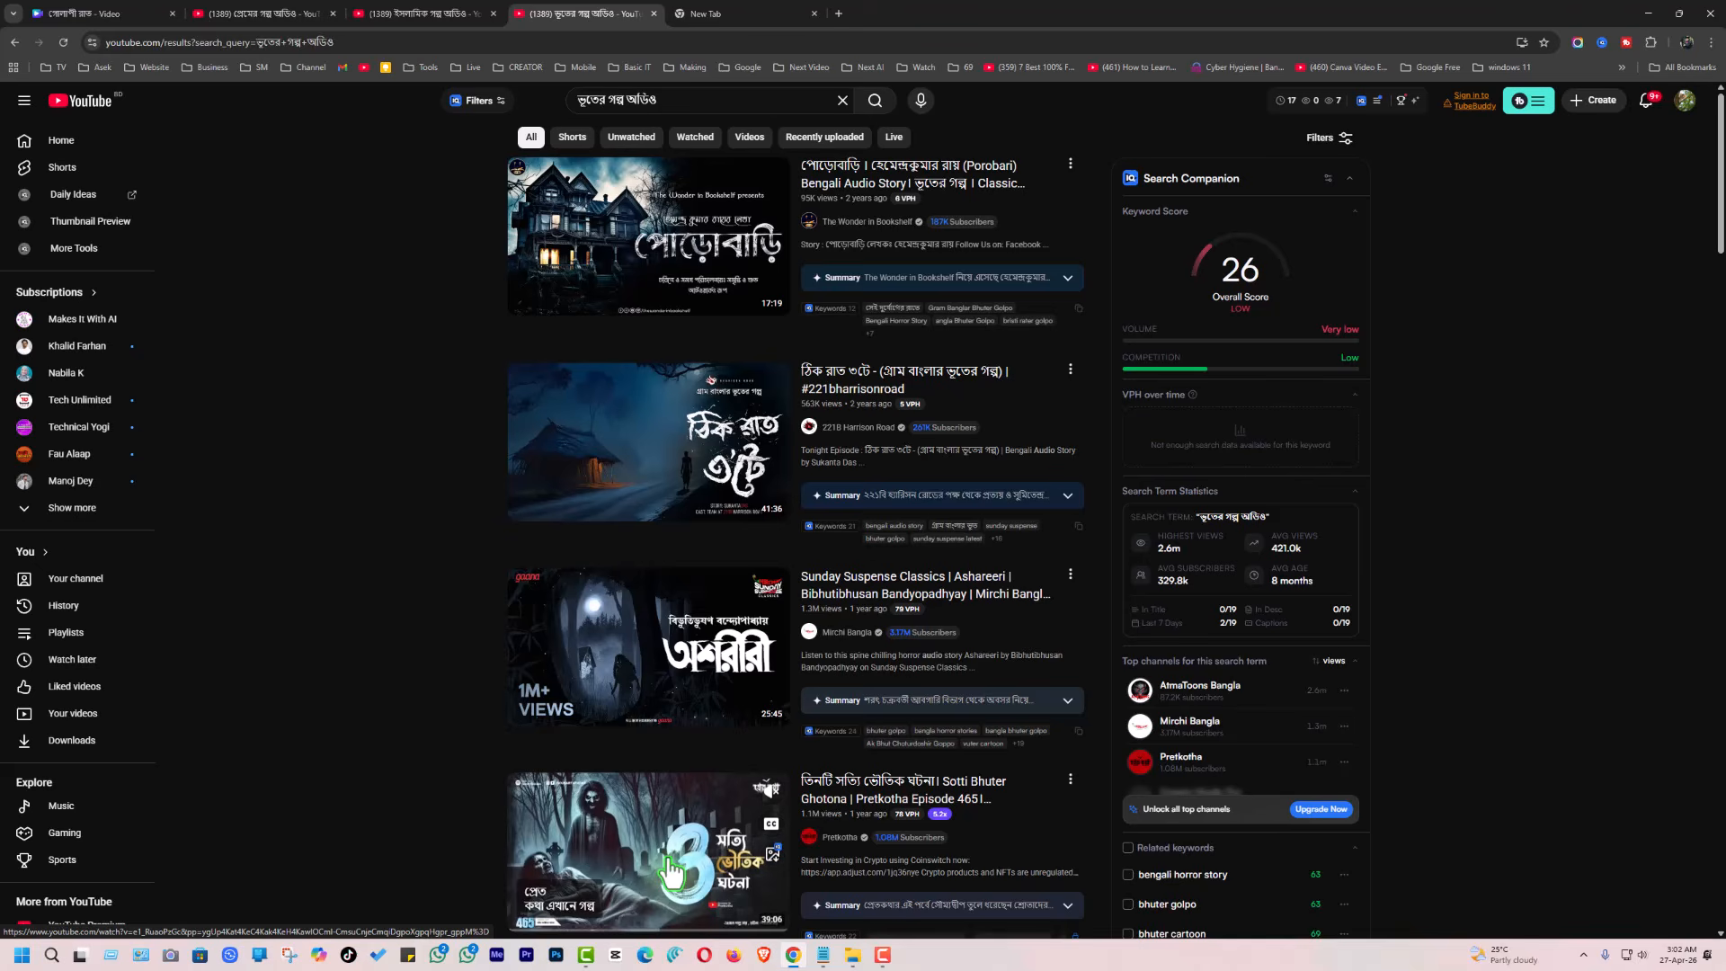
click(426, 9)
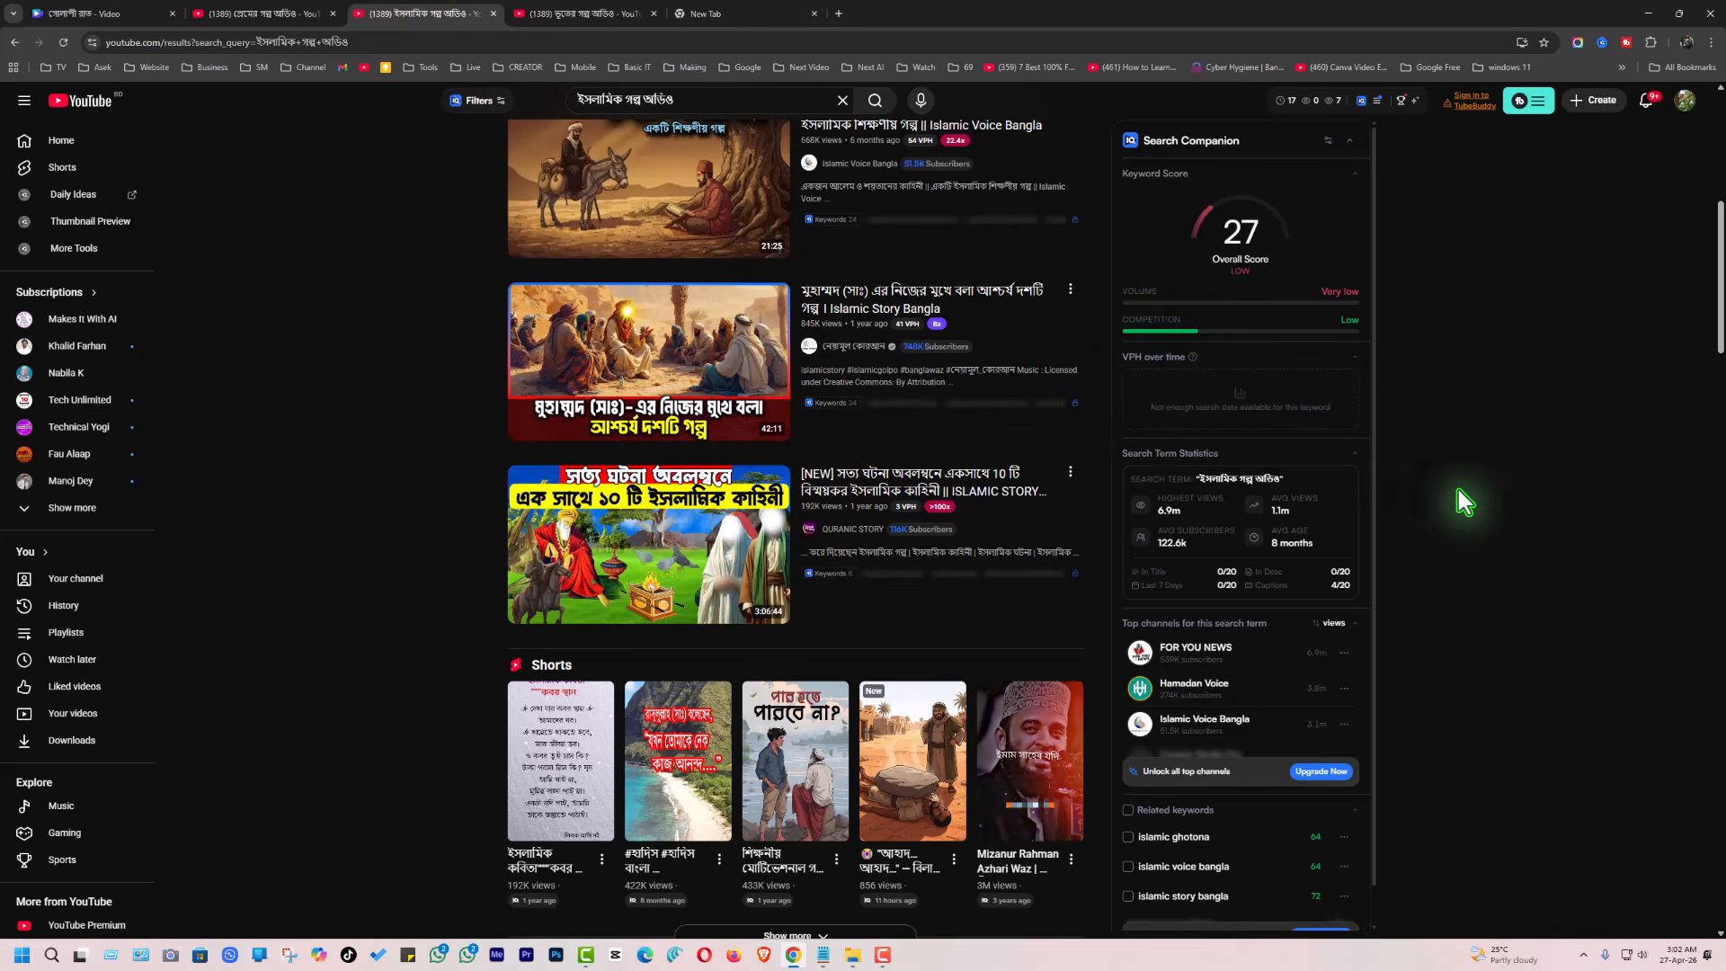
scroll(1520, 520, up, 1)
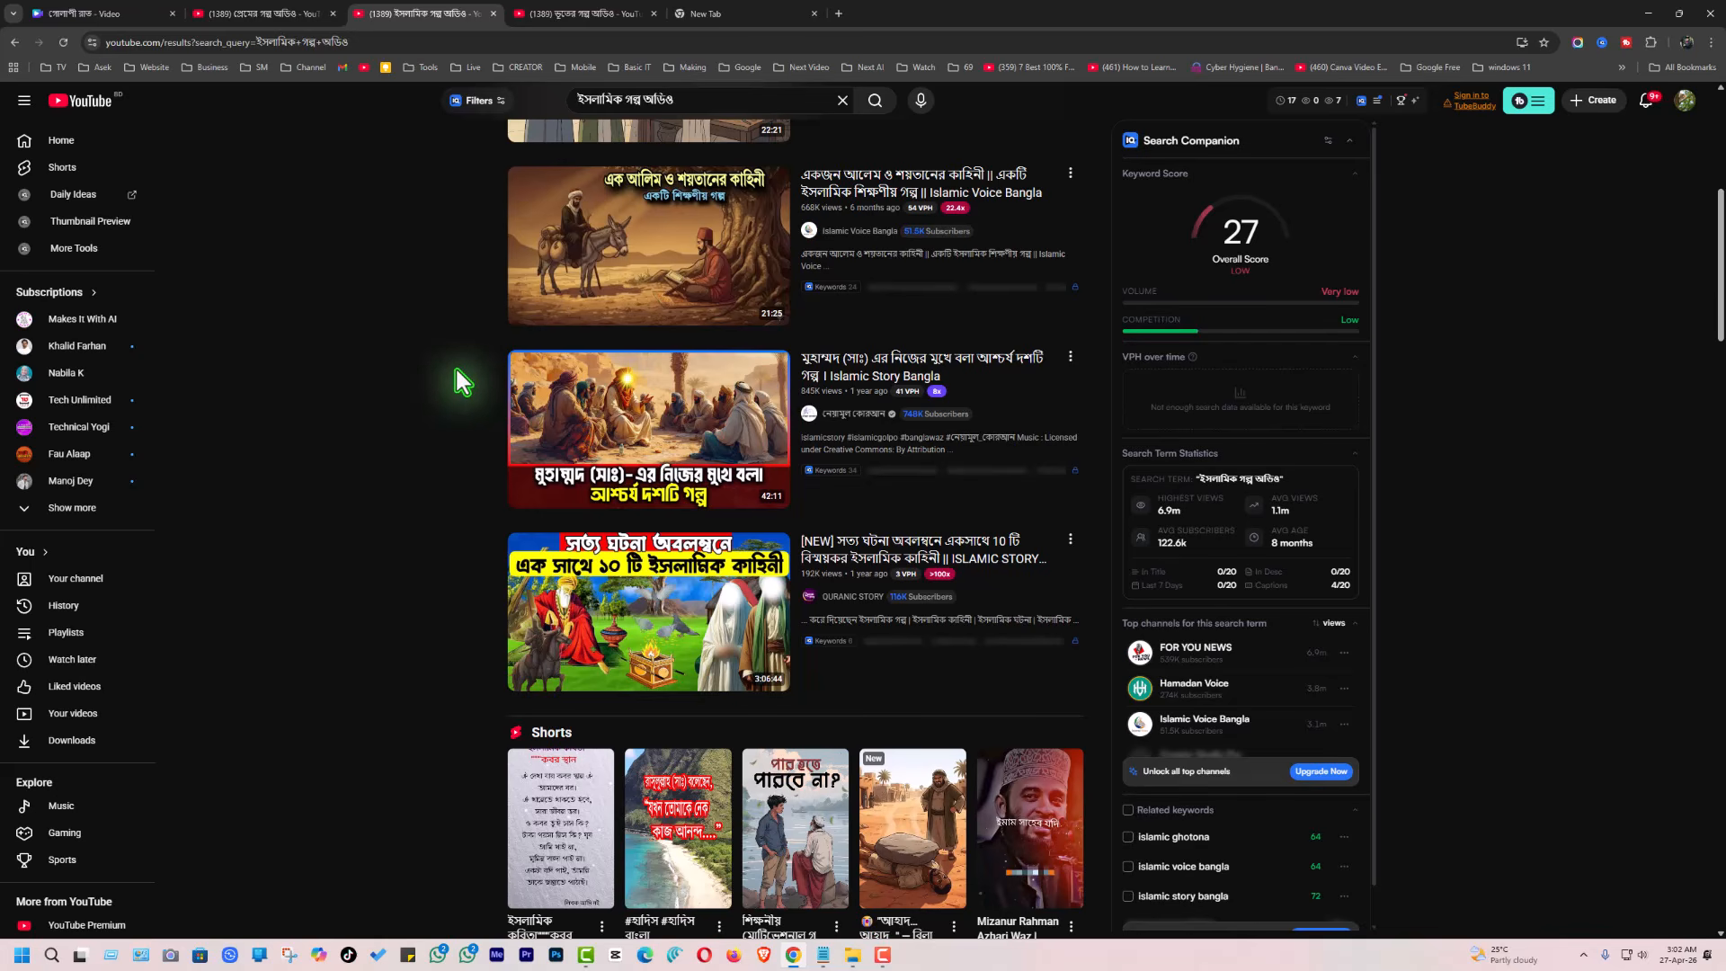
click(270, 16)
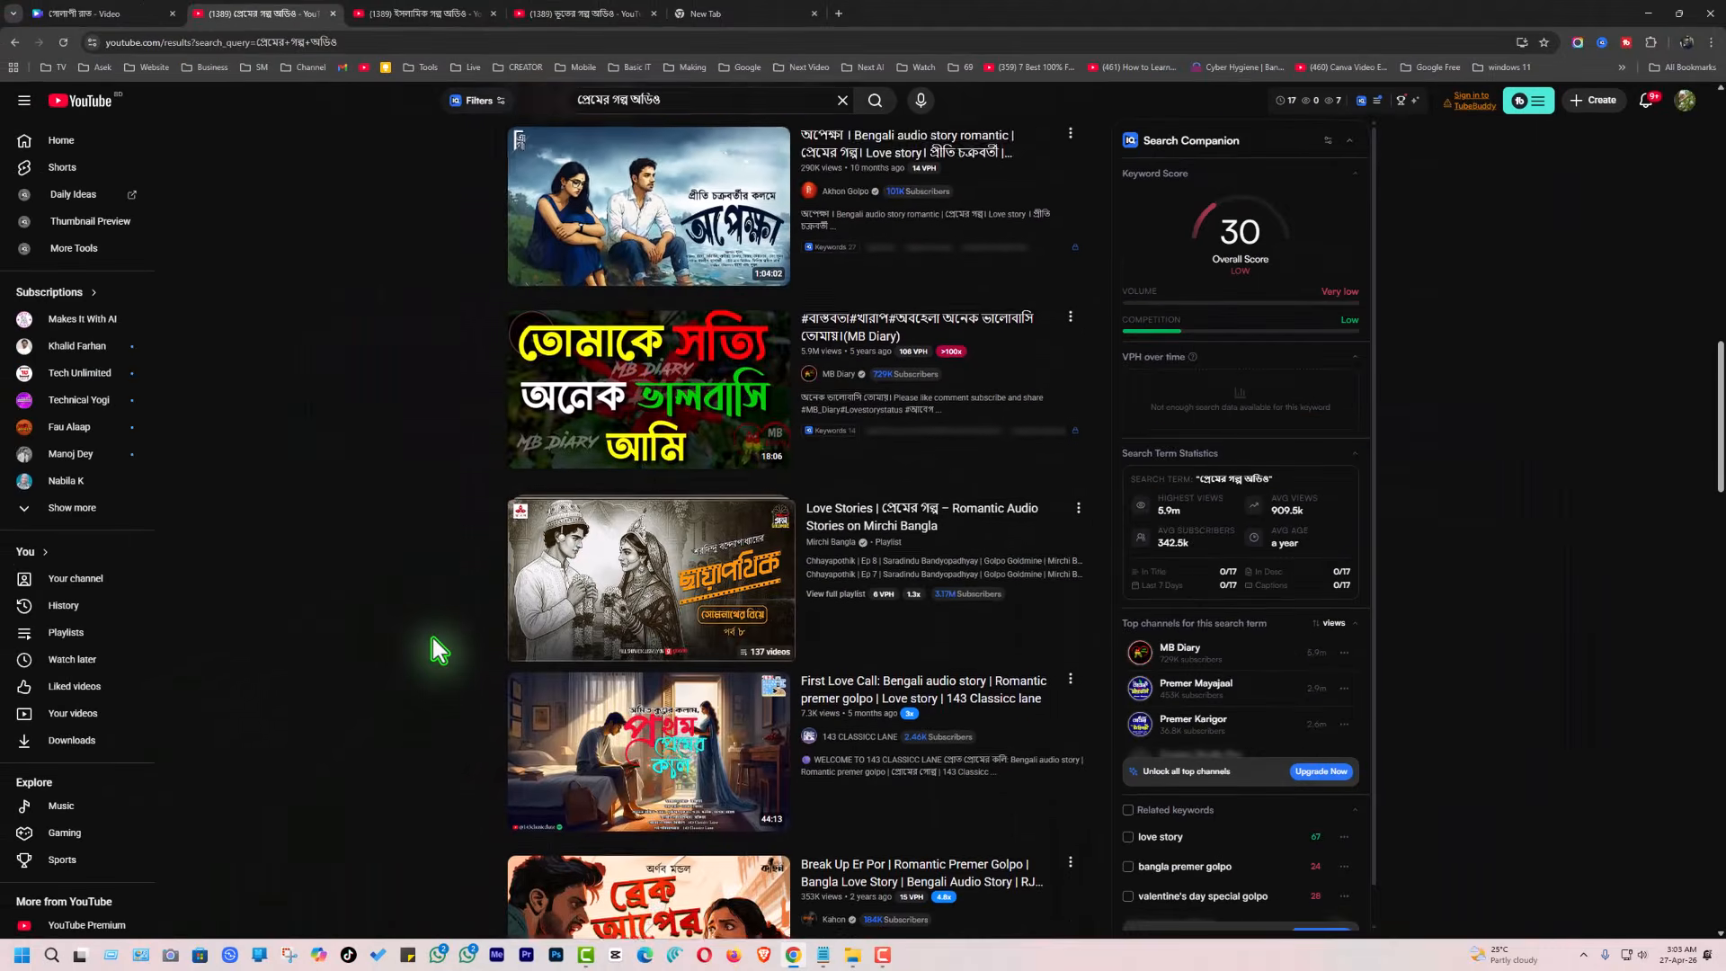
scroll(360, 714, down, 4)
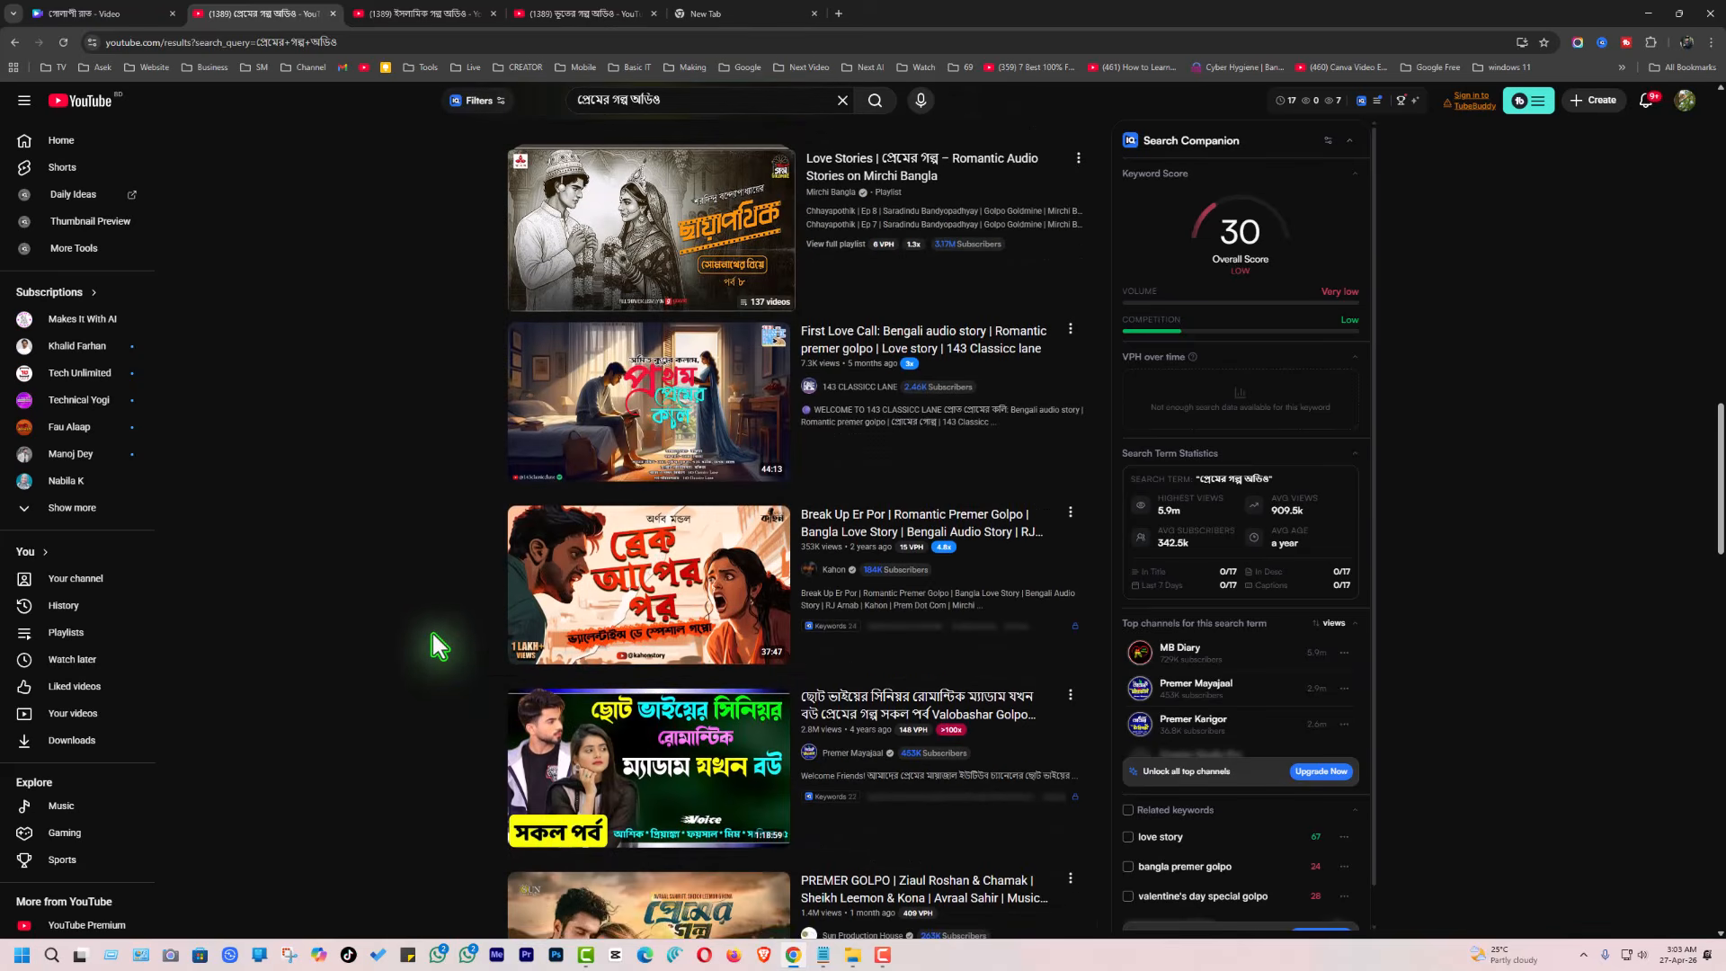
Search Google for "Canva" in the empty browser page and open the official Canva website
key(ctrl+Tab)
key(ctrl+Tab)
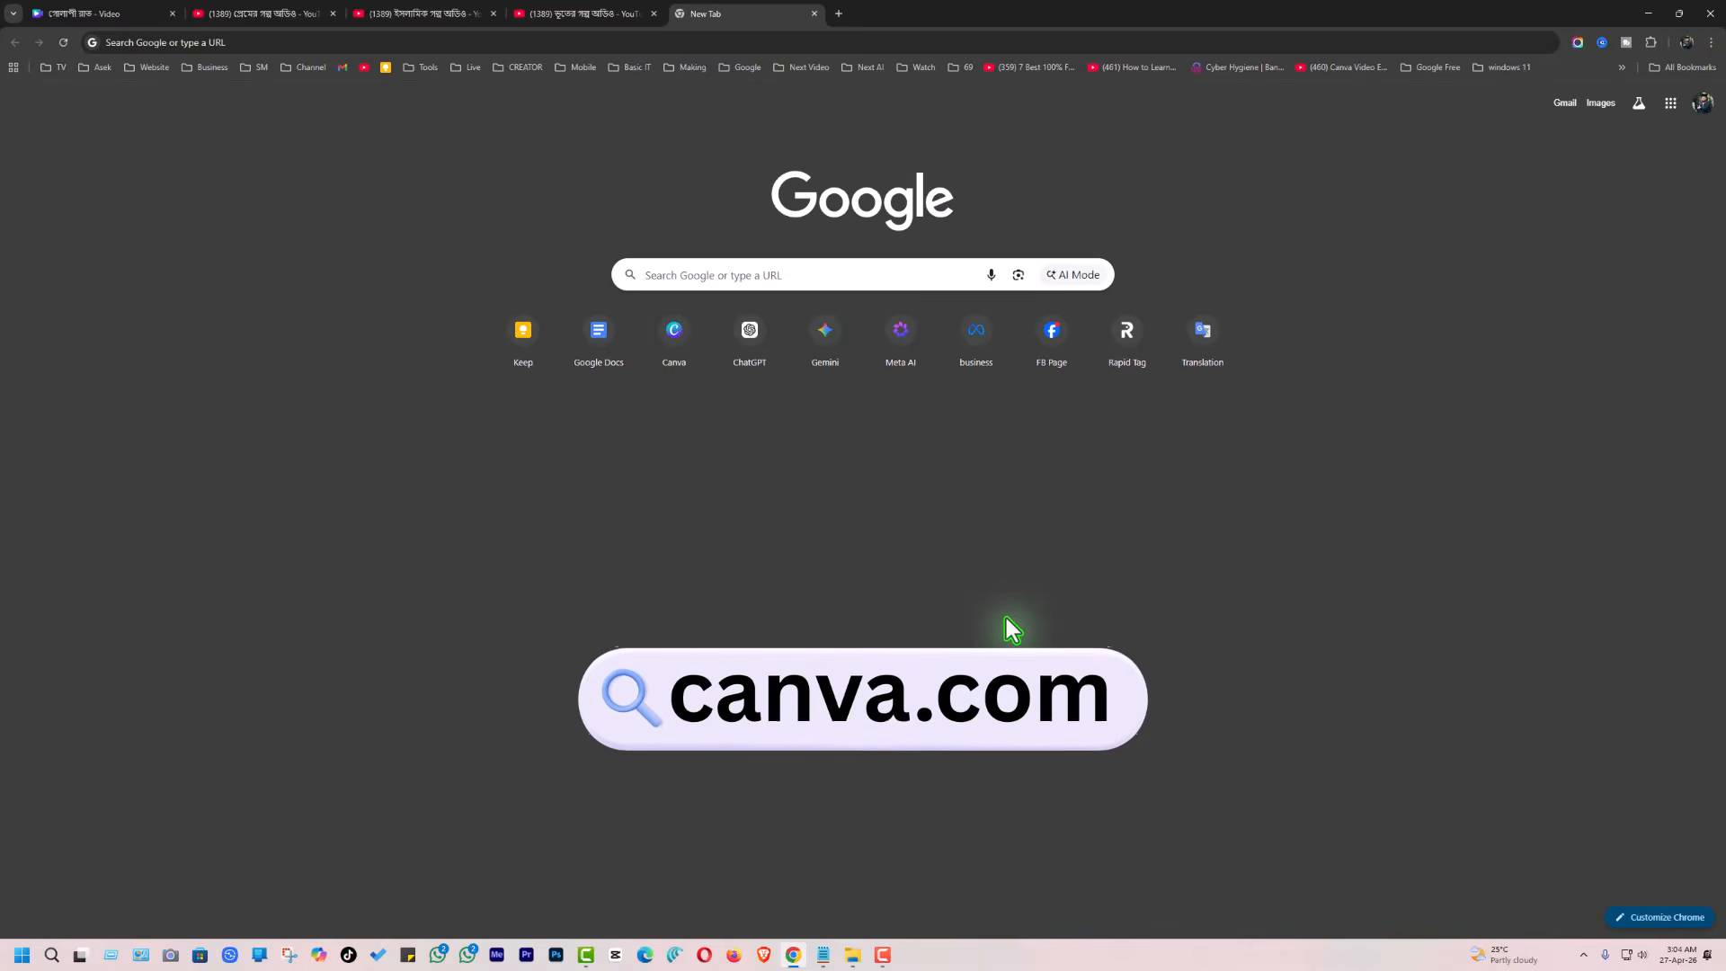
click(791, 278)
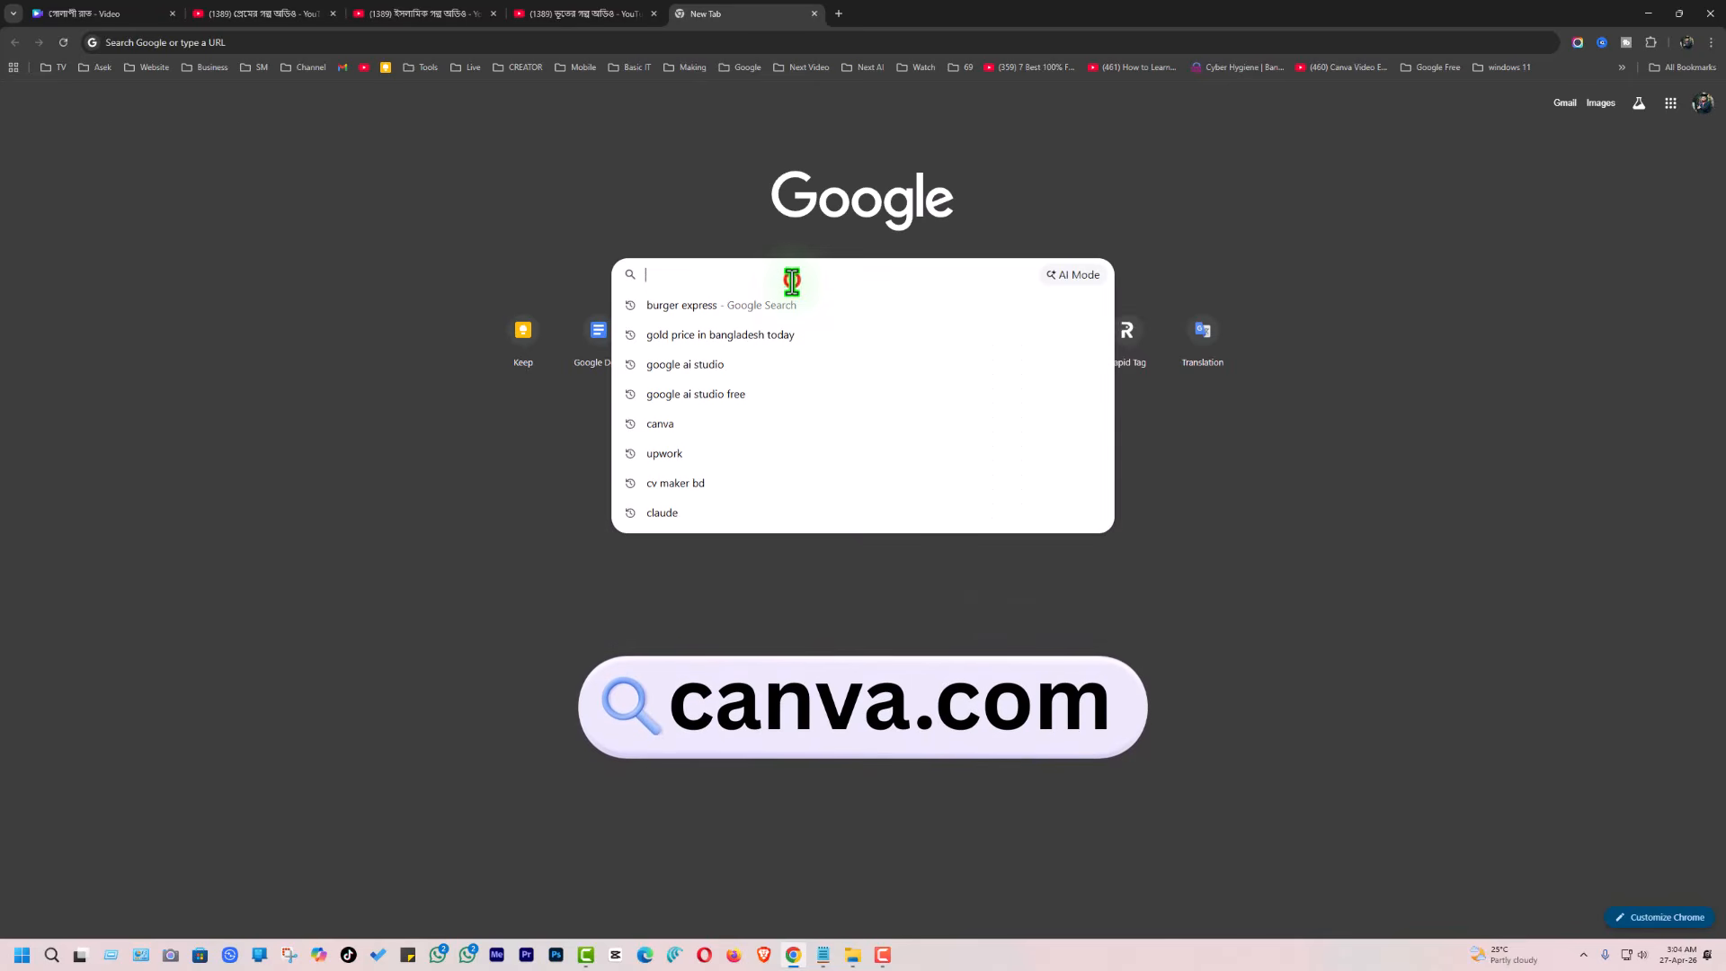
text(Canva)
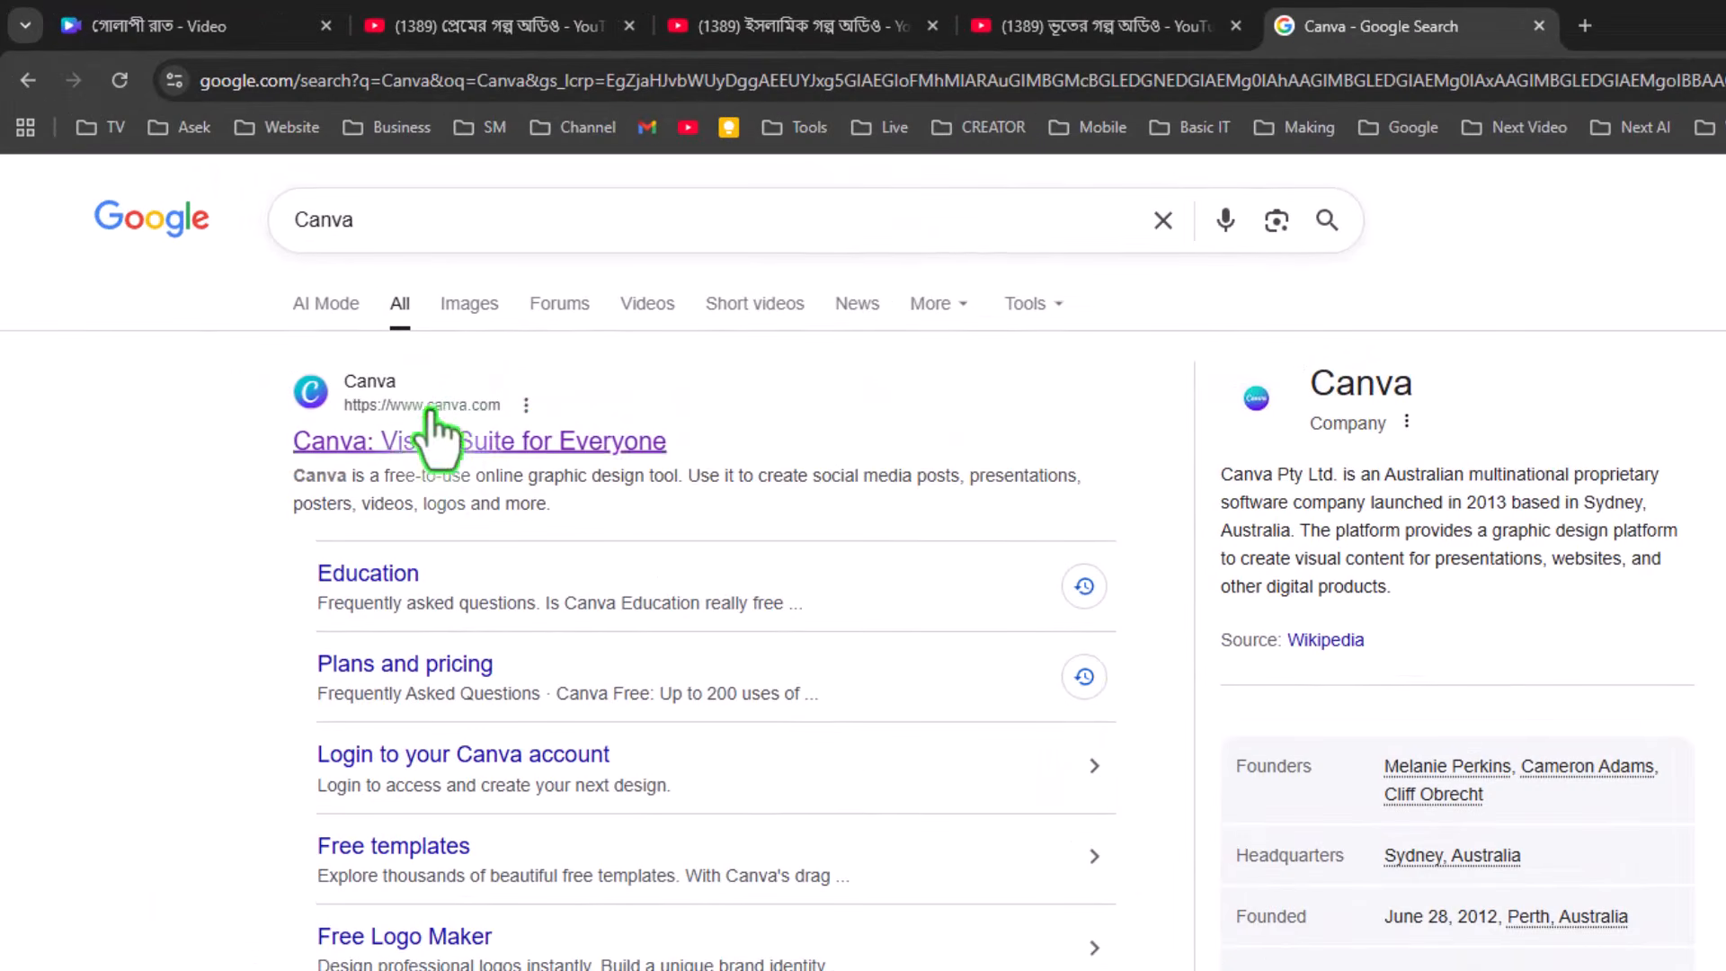
click(458, 440)
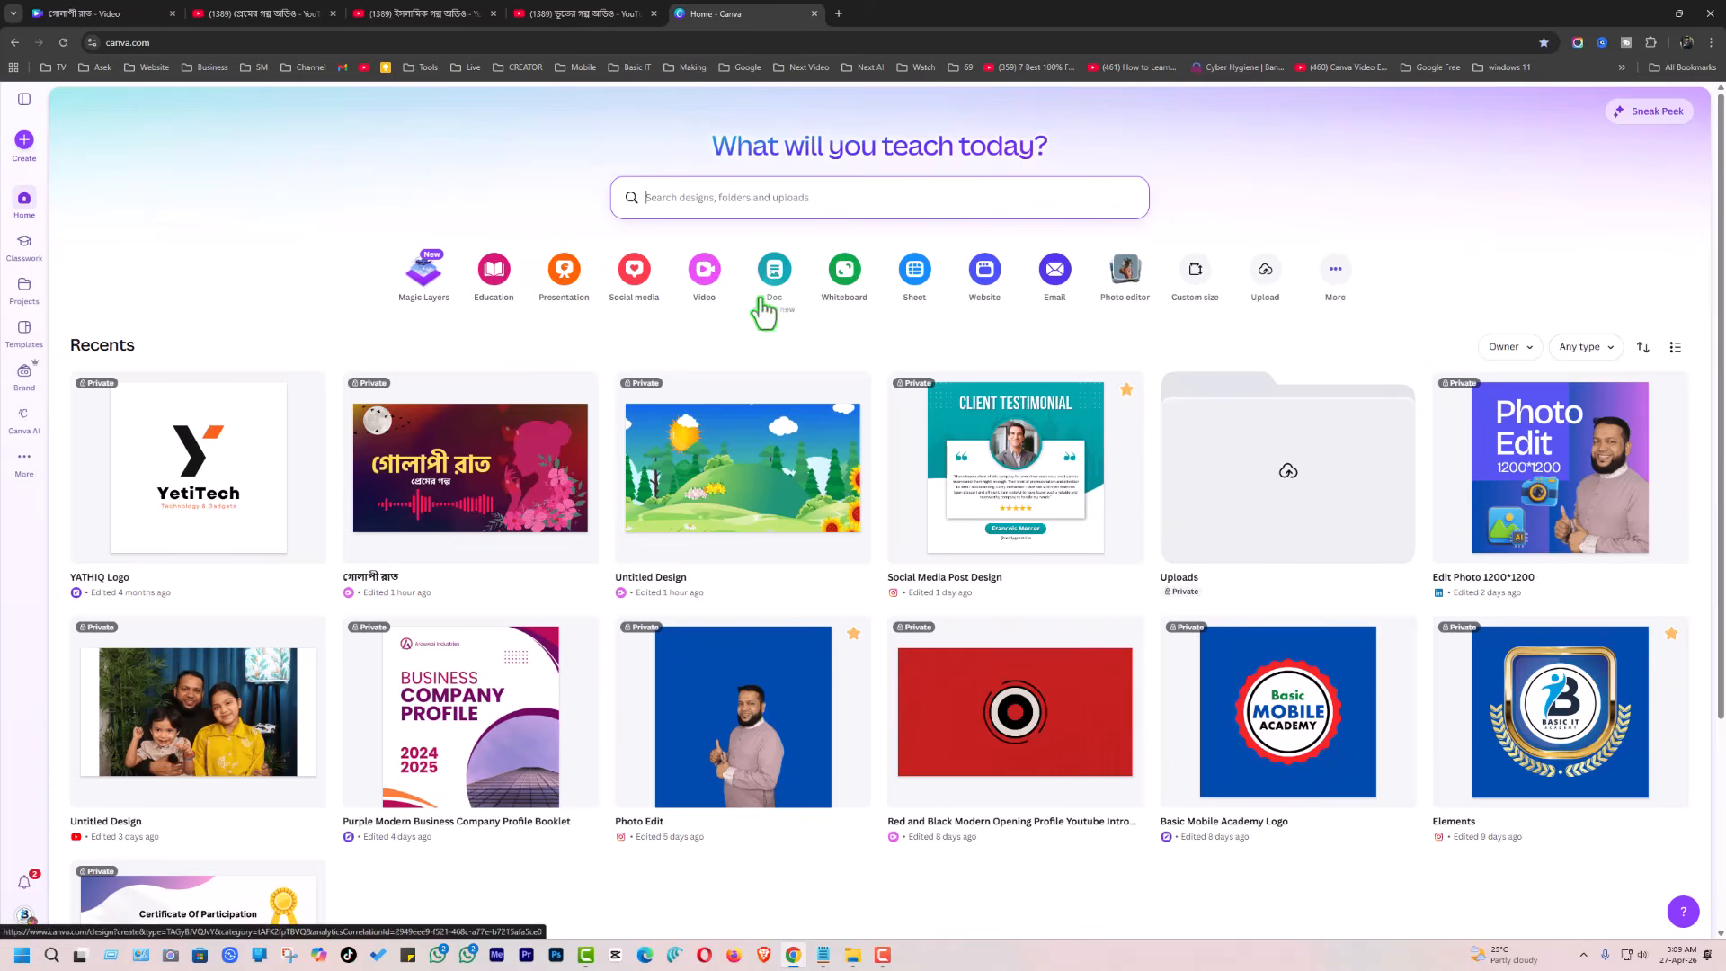
Create a new YouTube Video design at 1920 × 1080 px from the YouTube social media formats
click(628, 280)
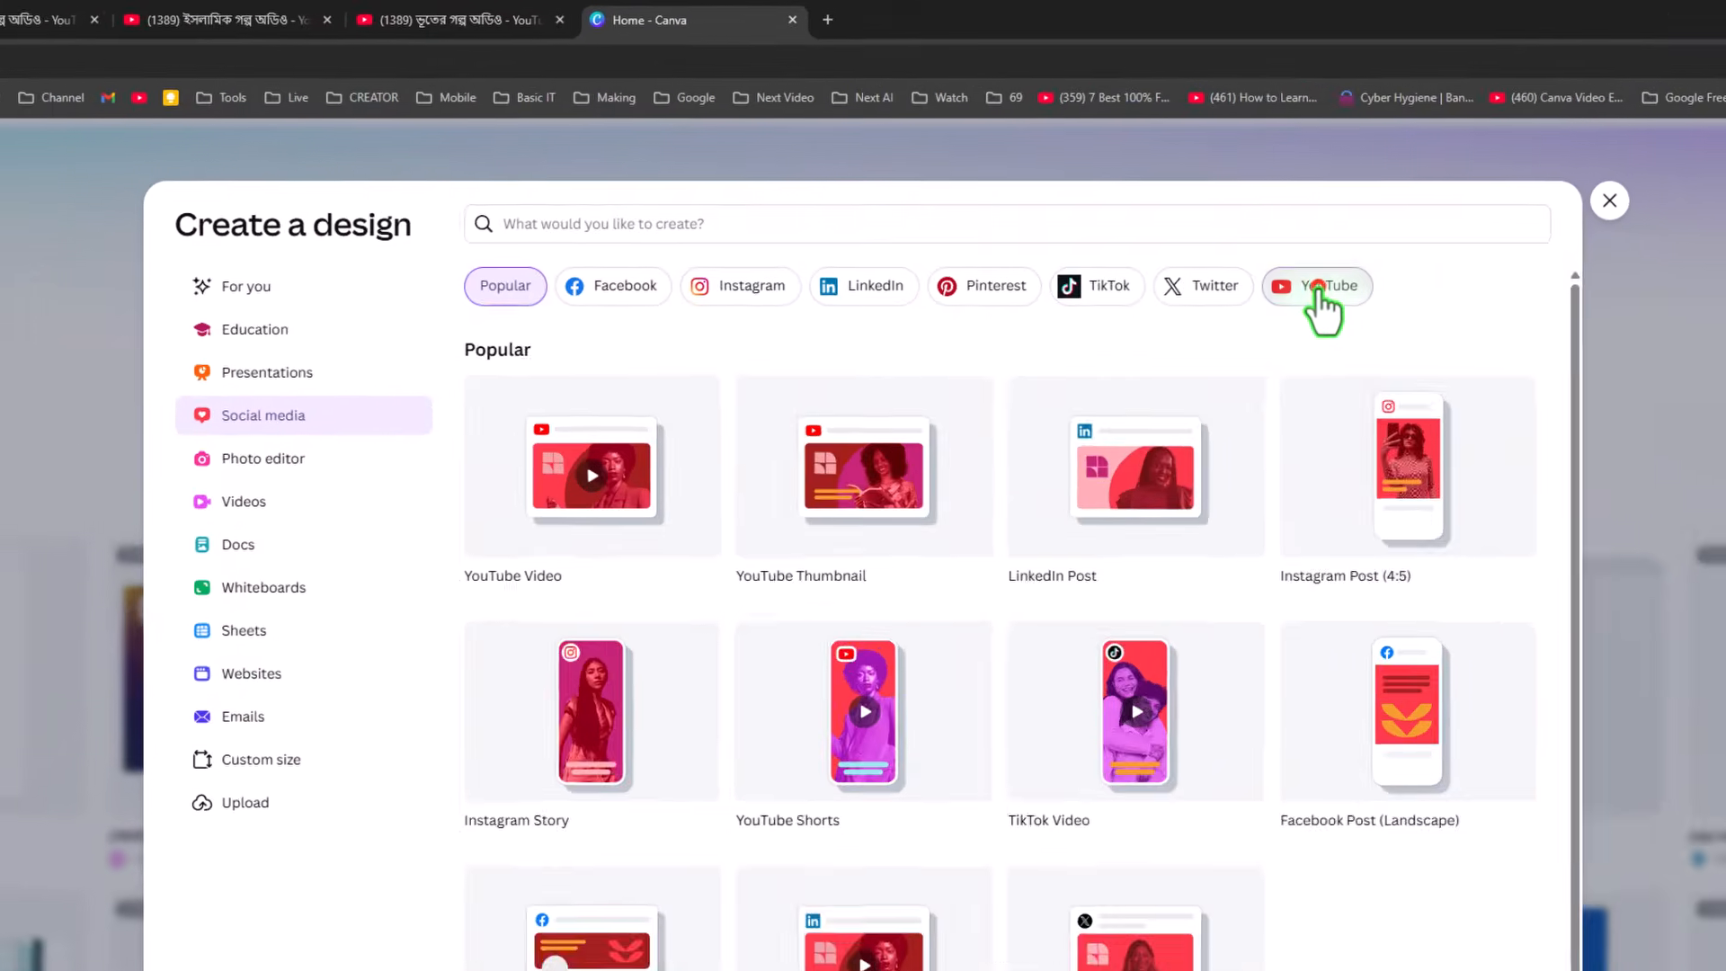
click(1178, 200)
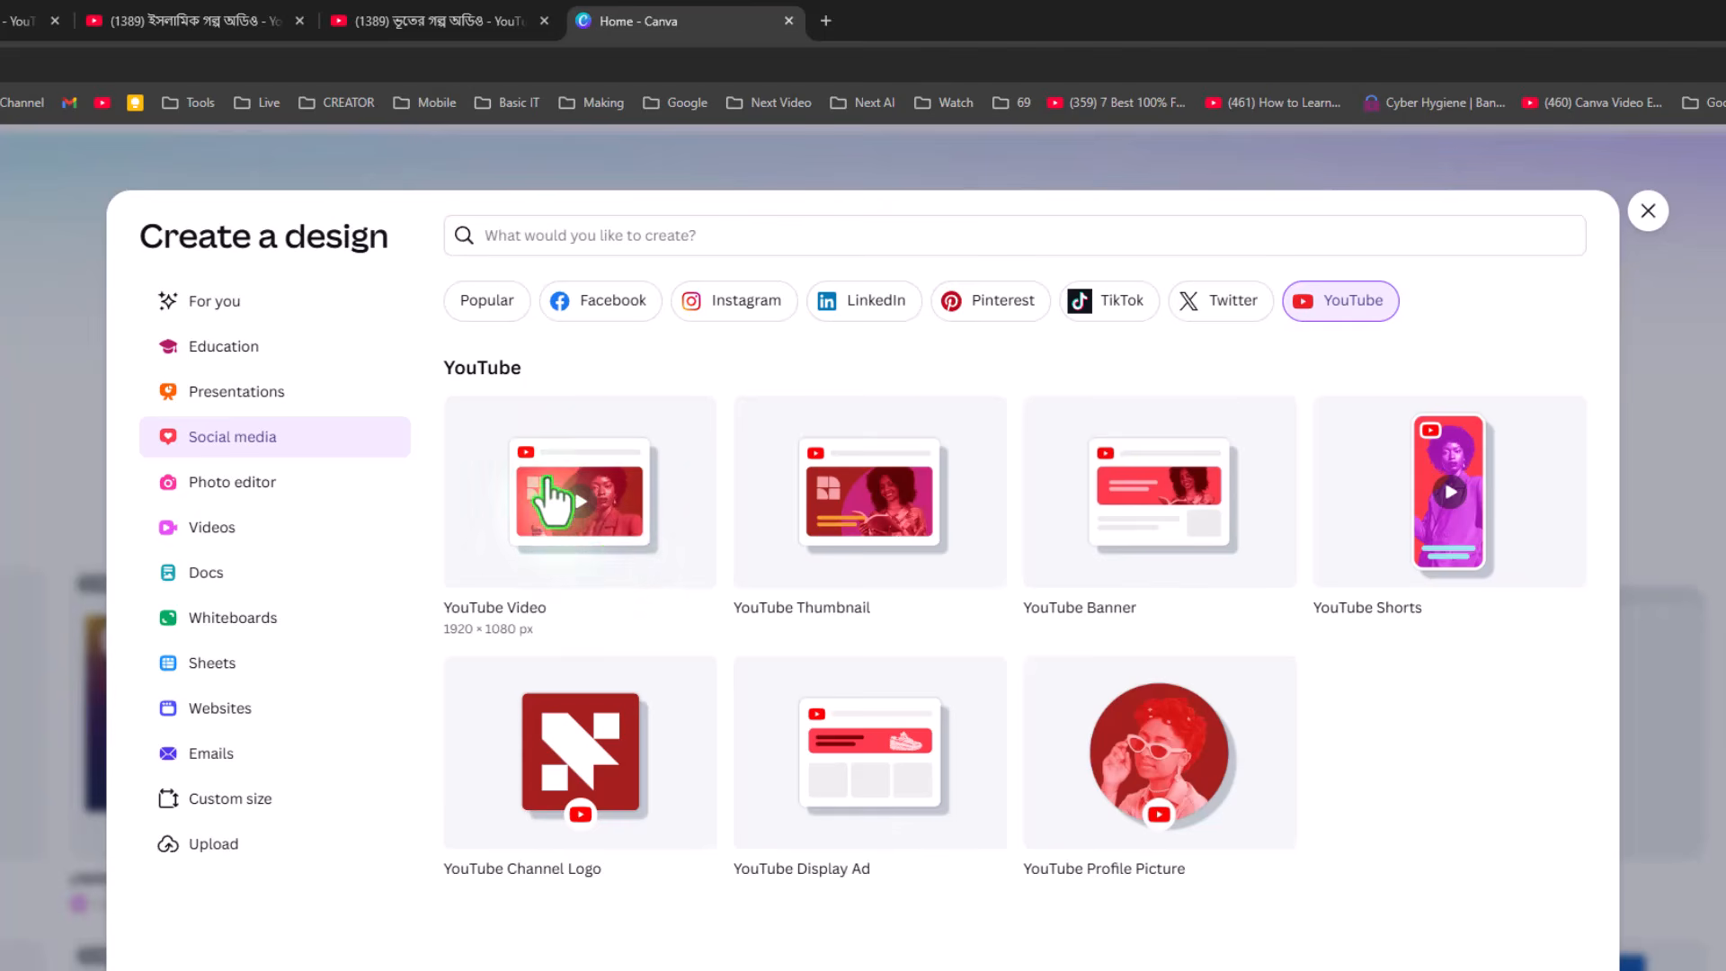
click(605, 521)
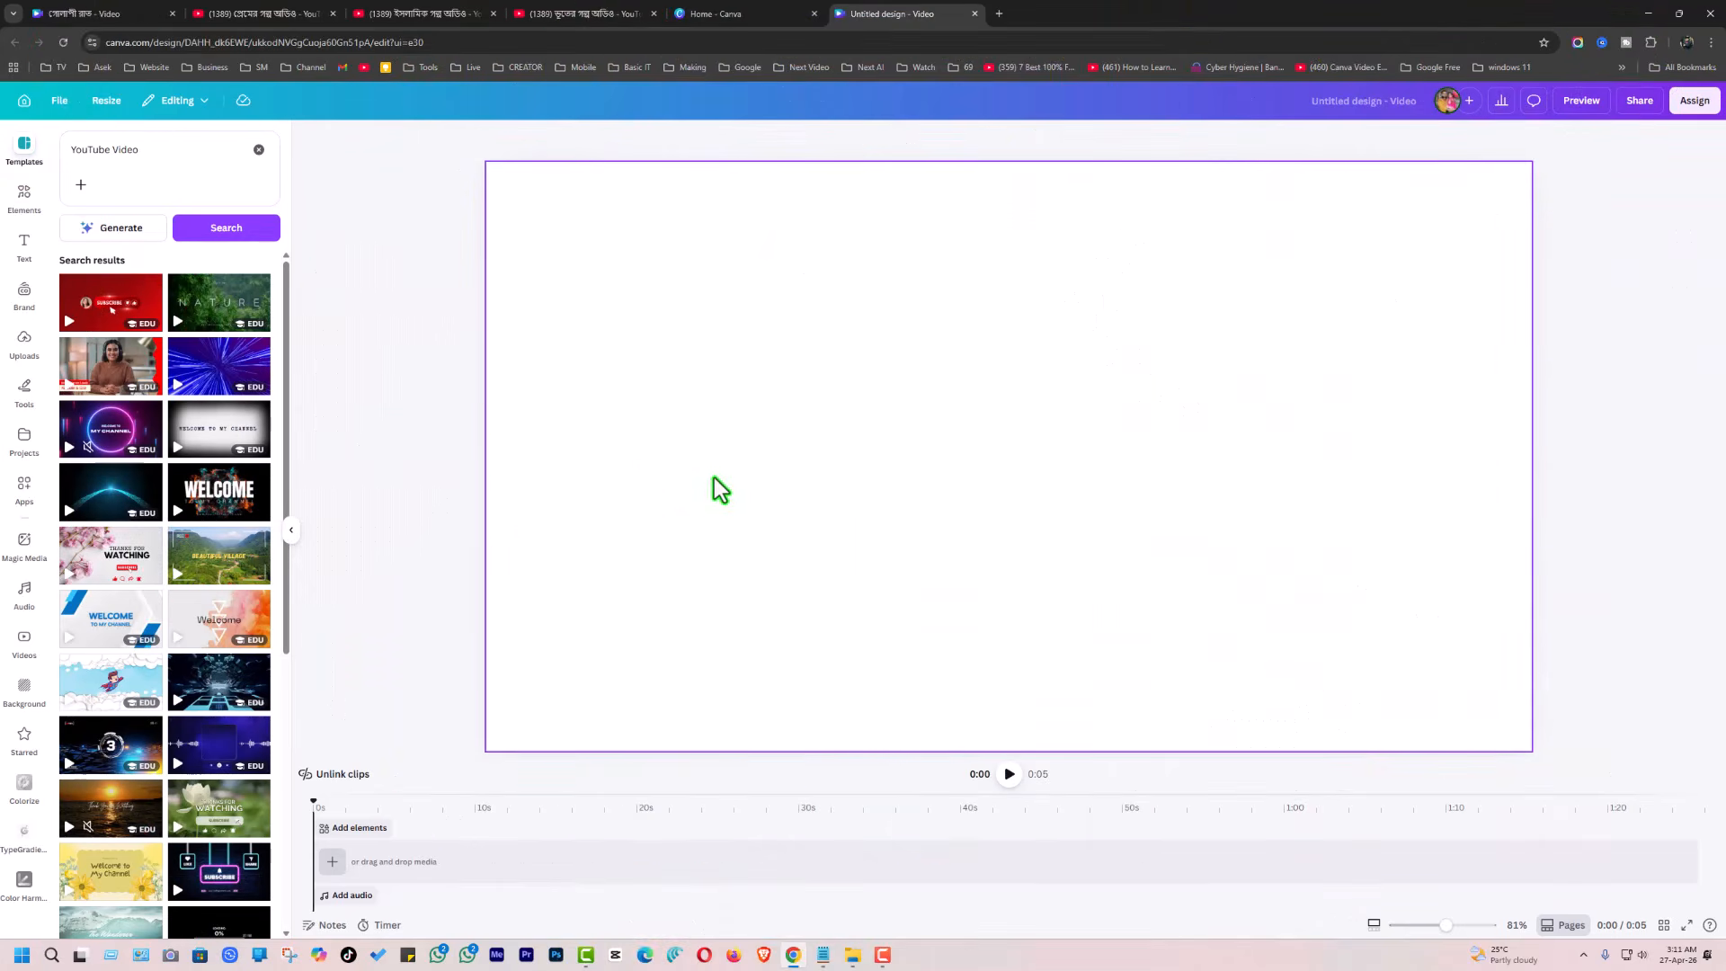
Search the design elements for "background" and limit the results to photos
click(713, 478)
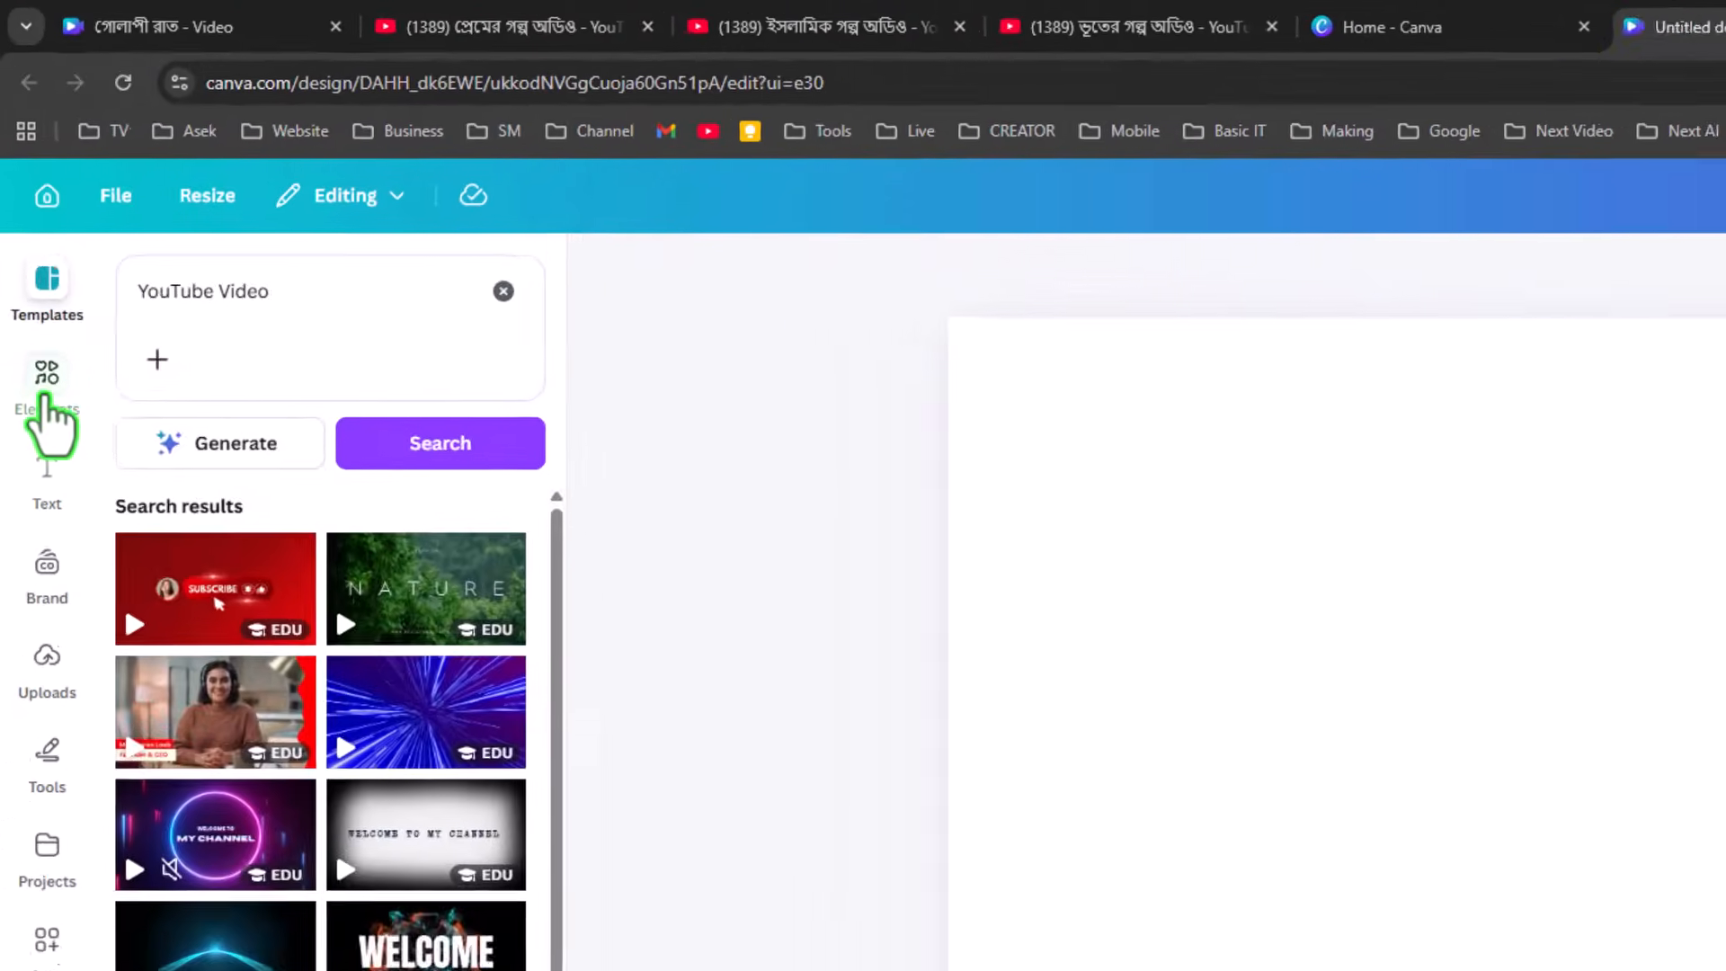
click(50, 409)
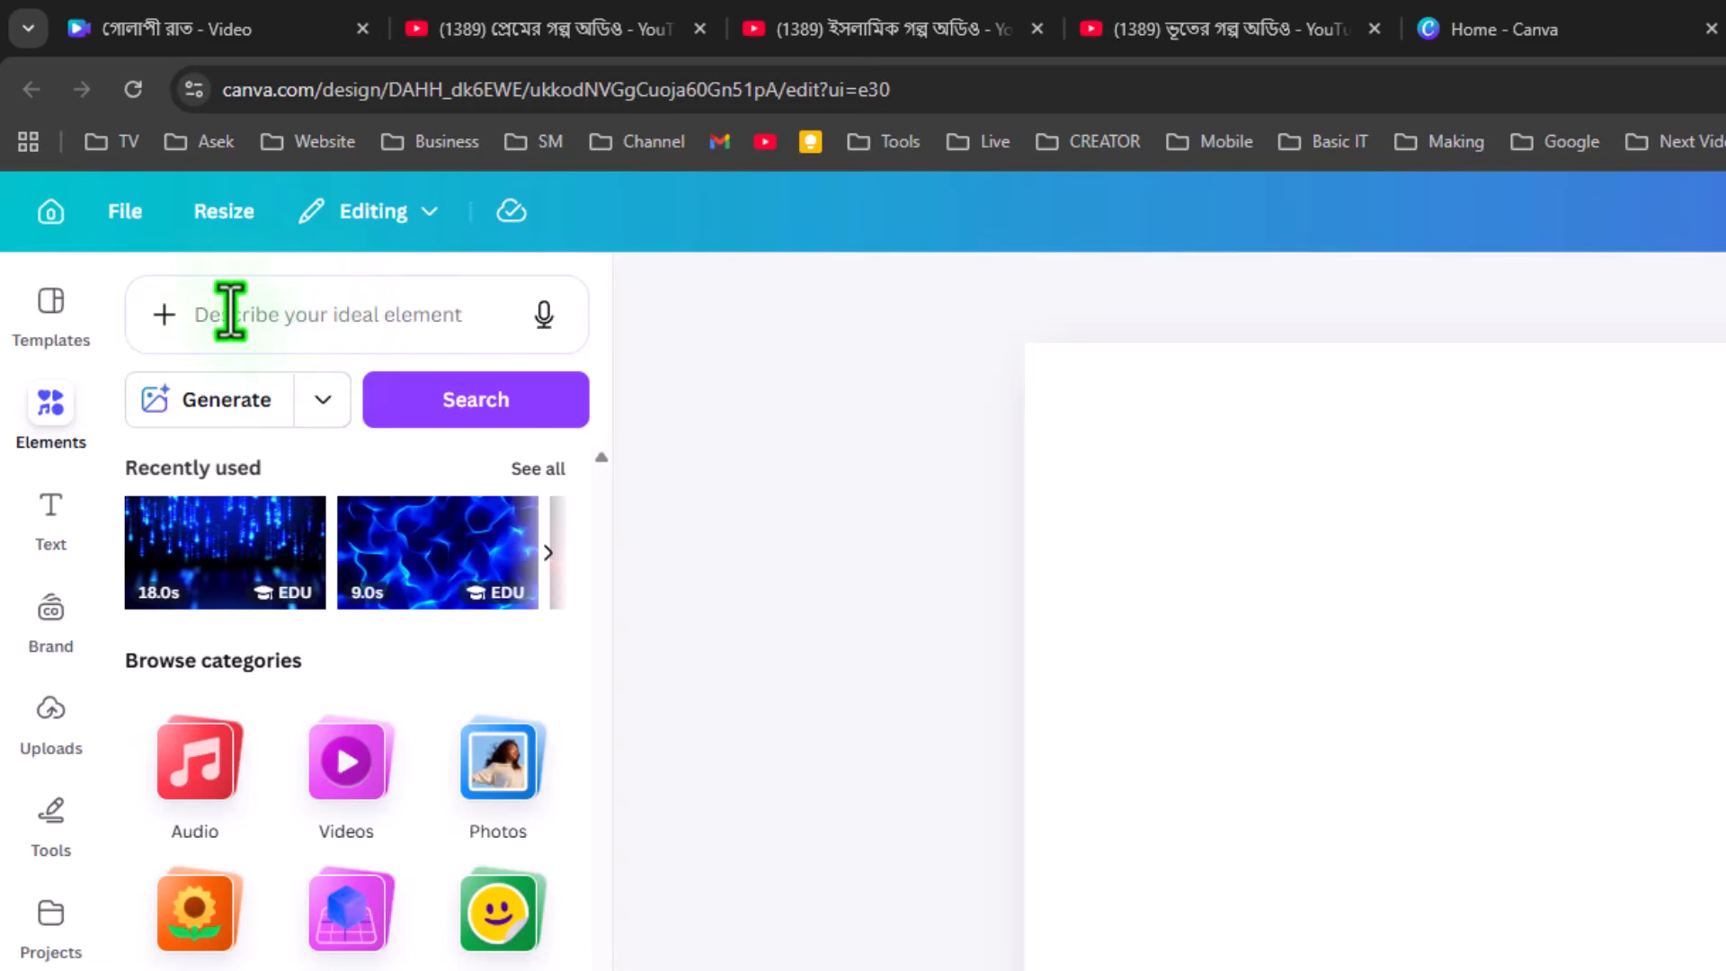
click(304, 310)
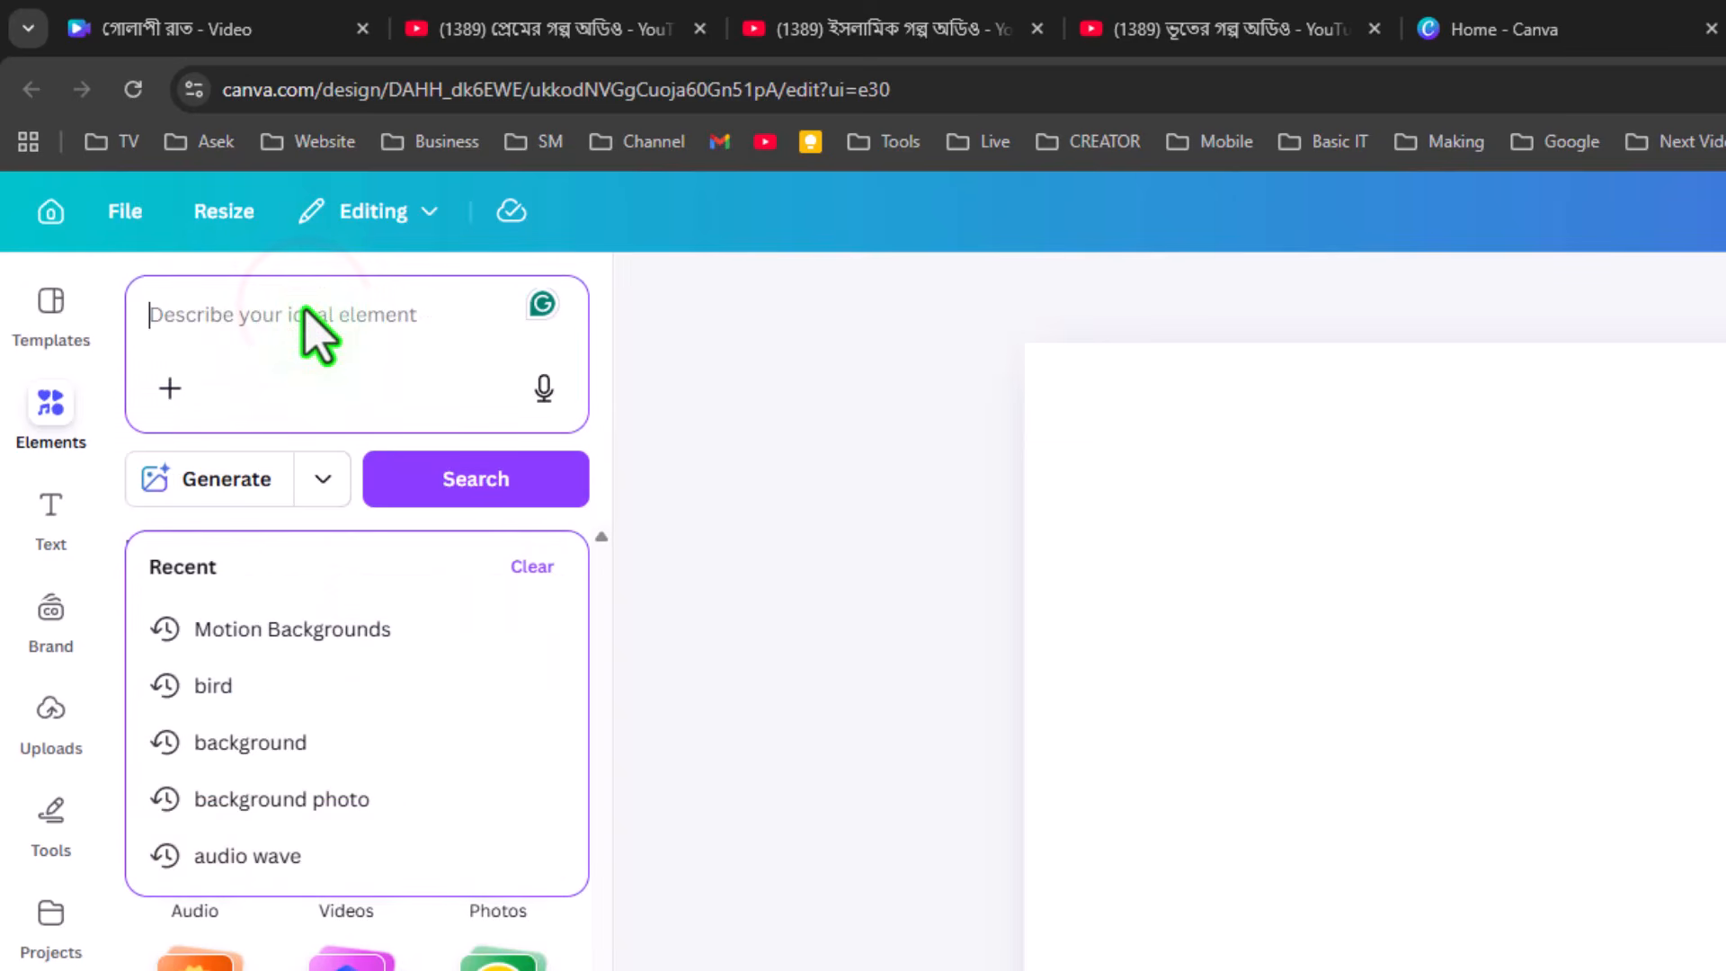
text(background)
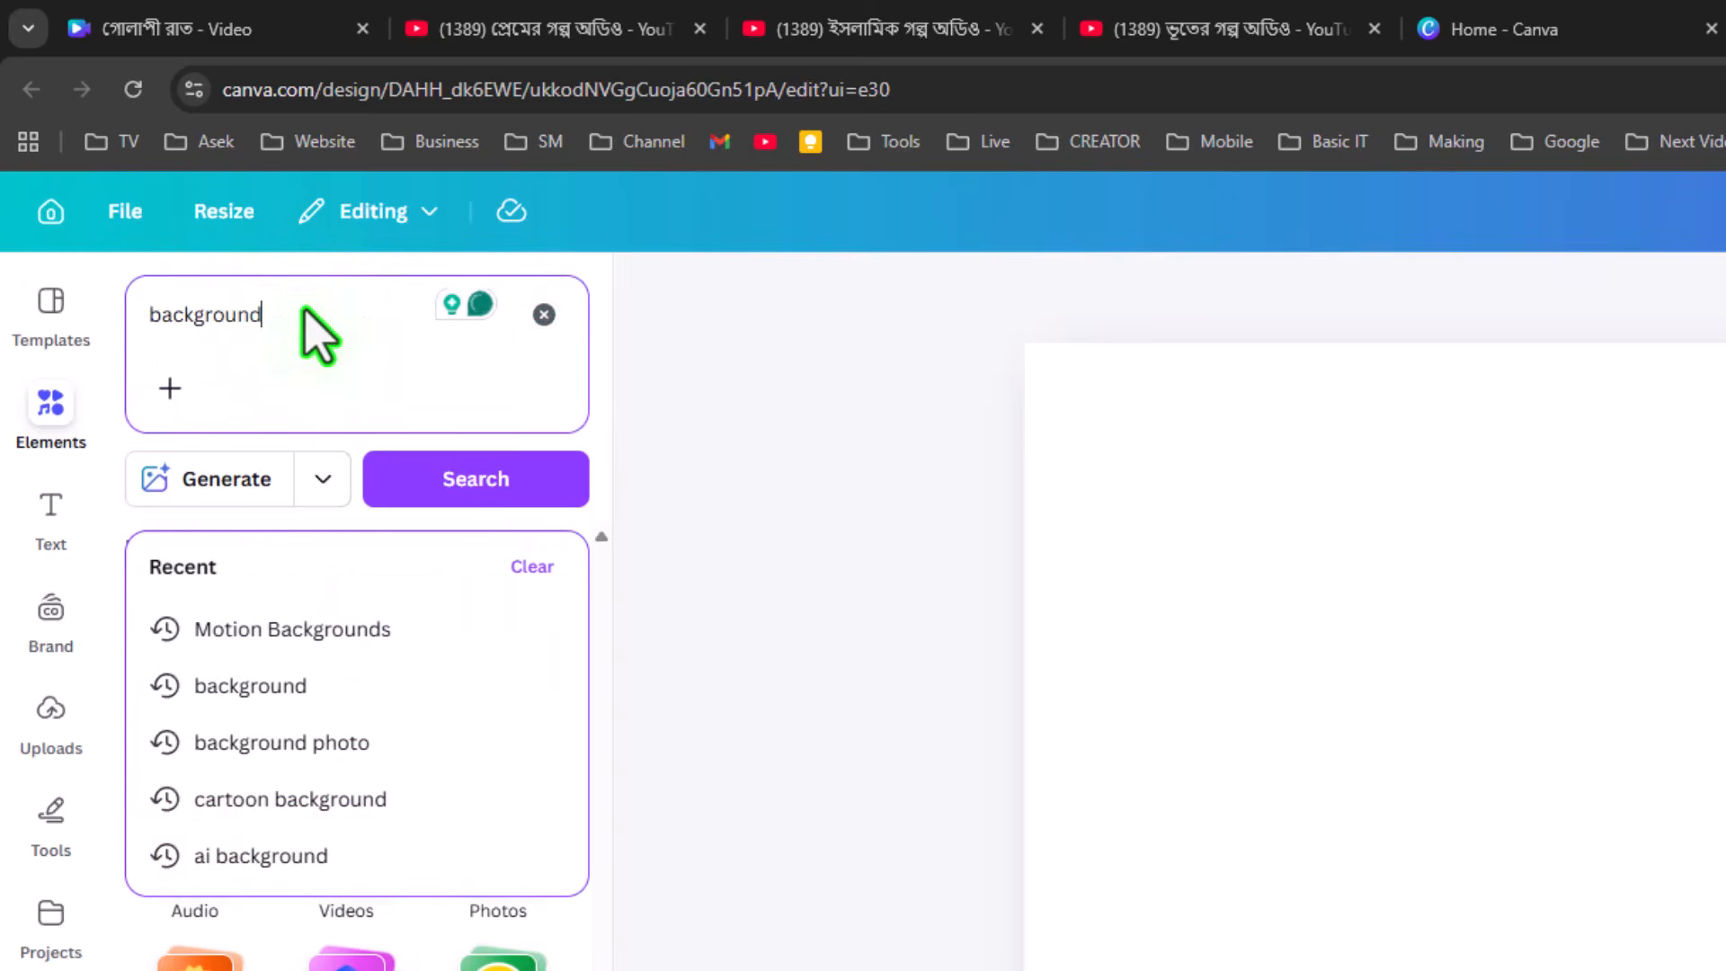
key(Return)
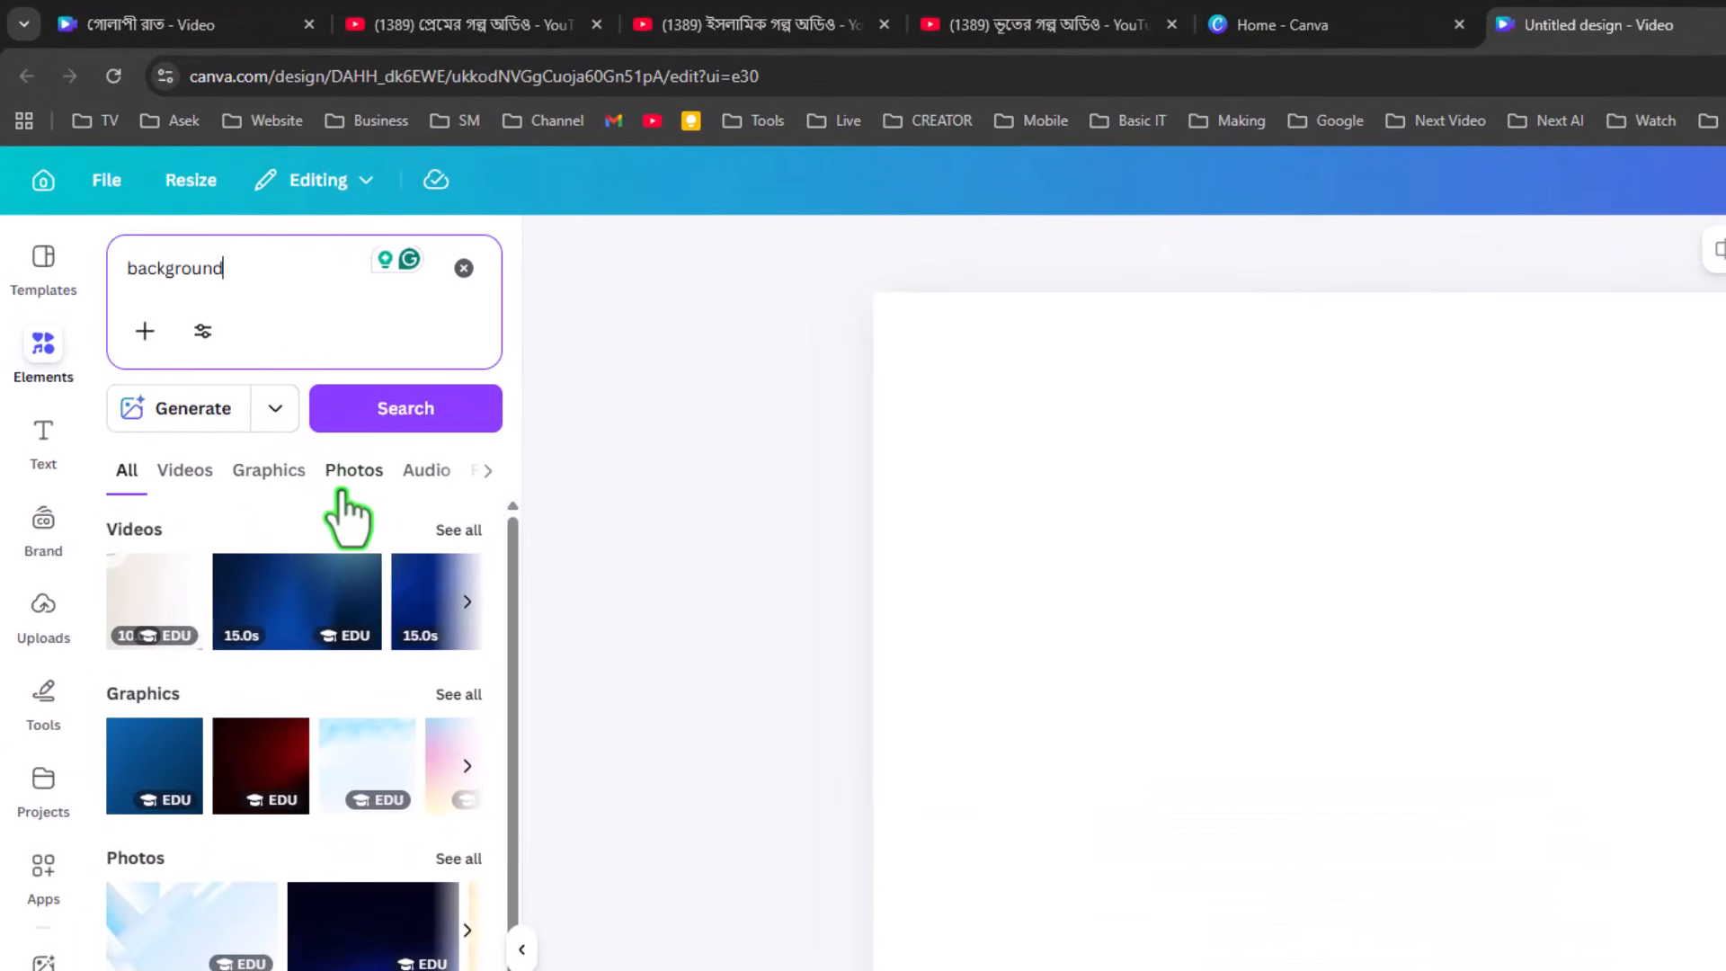
click(352, 473)
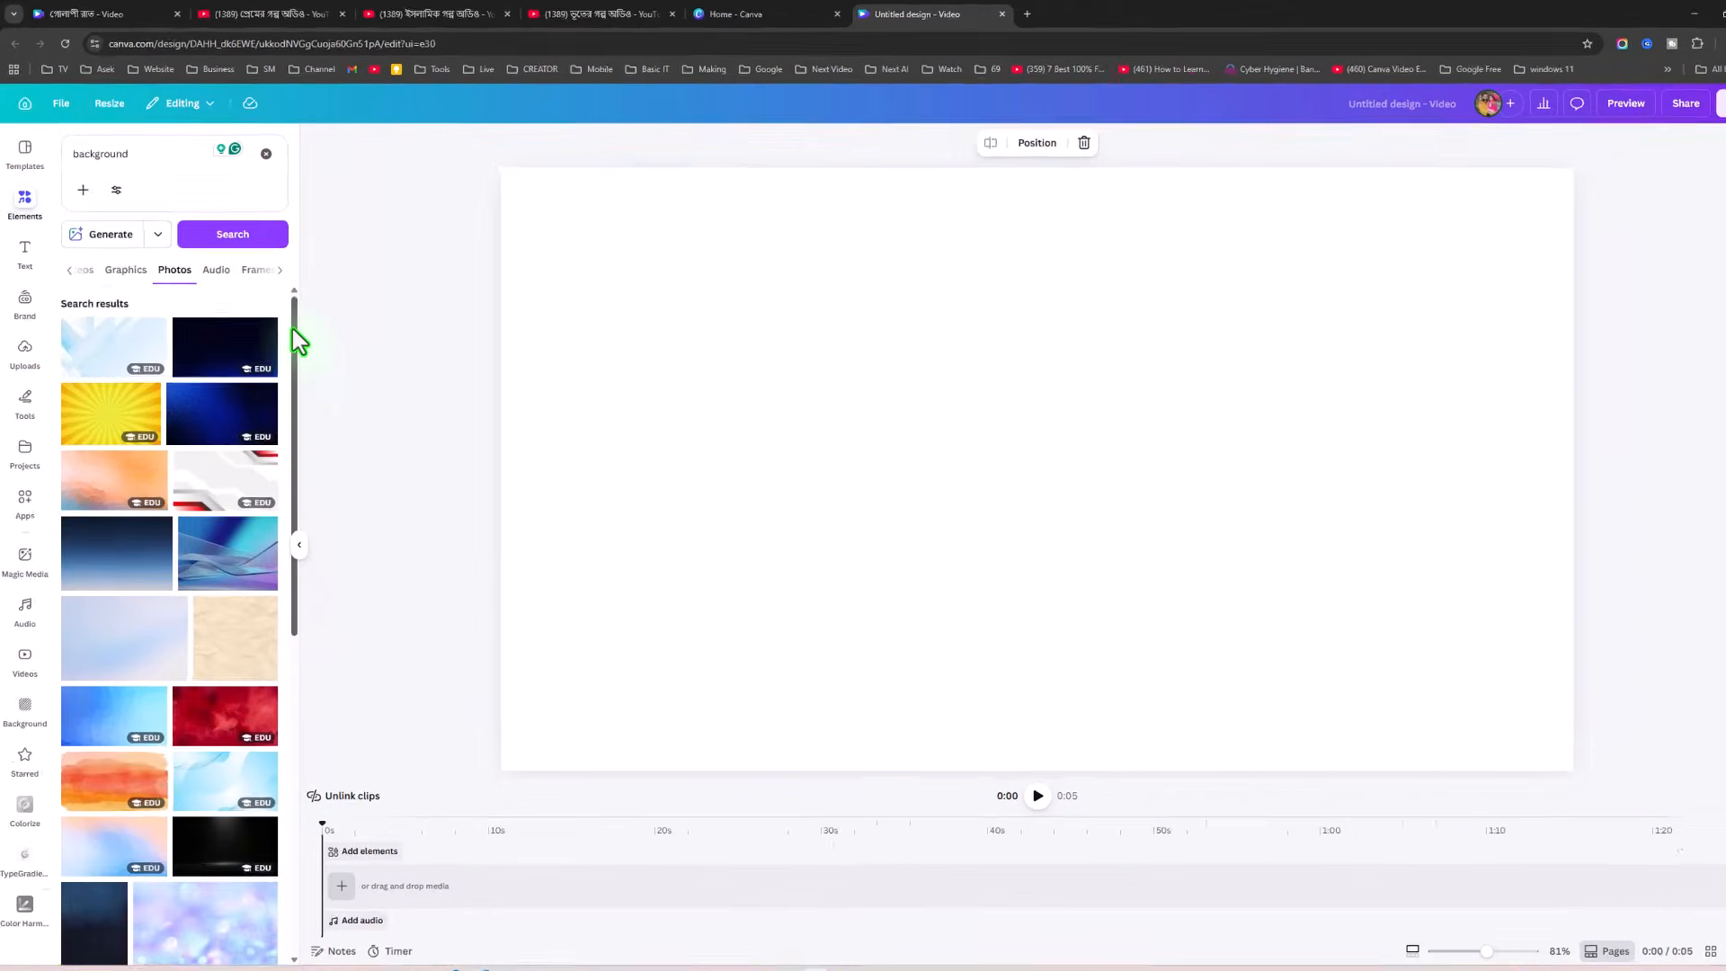
Browse the background photos and add the red watercolour texture so that it fills the blank page
mouse_move(293, 327)
mouse_down()
mouse_move(292, 531)
mouse_move(283, 308)
mouse_up()
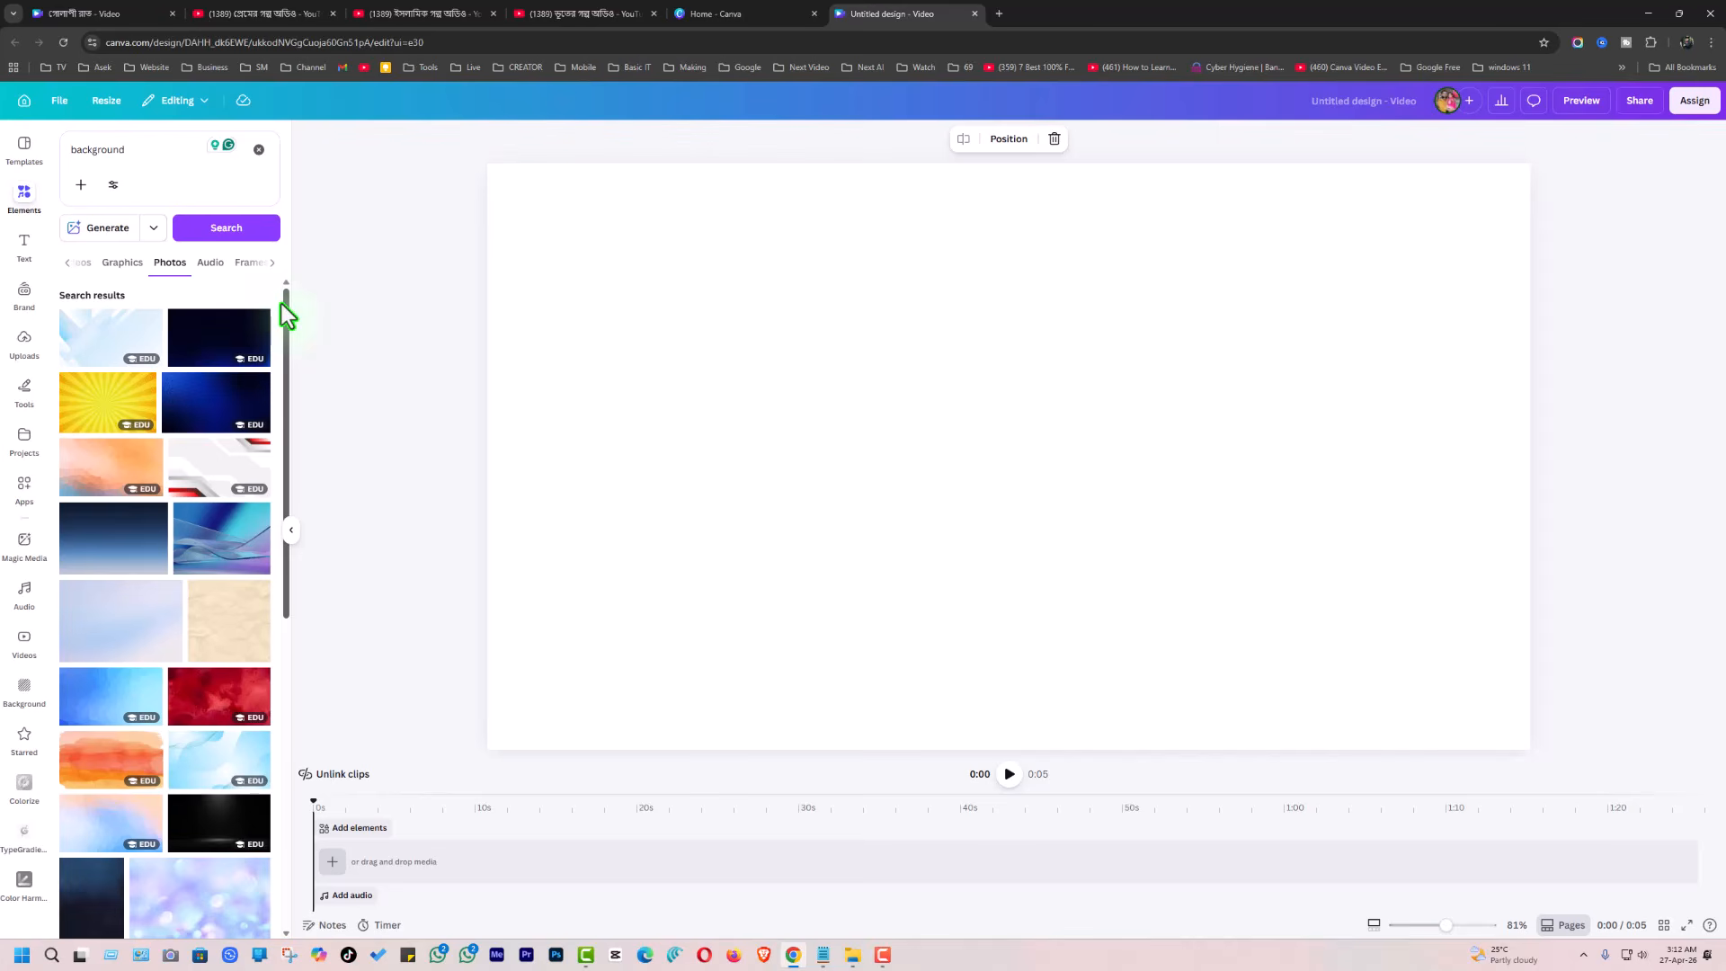
click(148, 150)
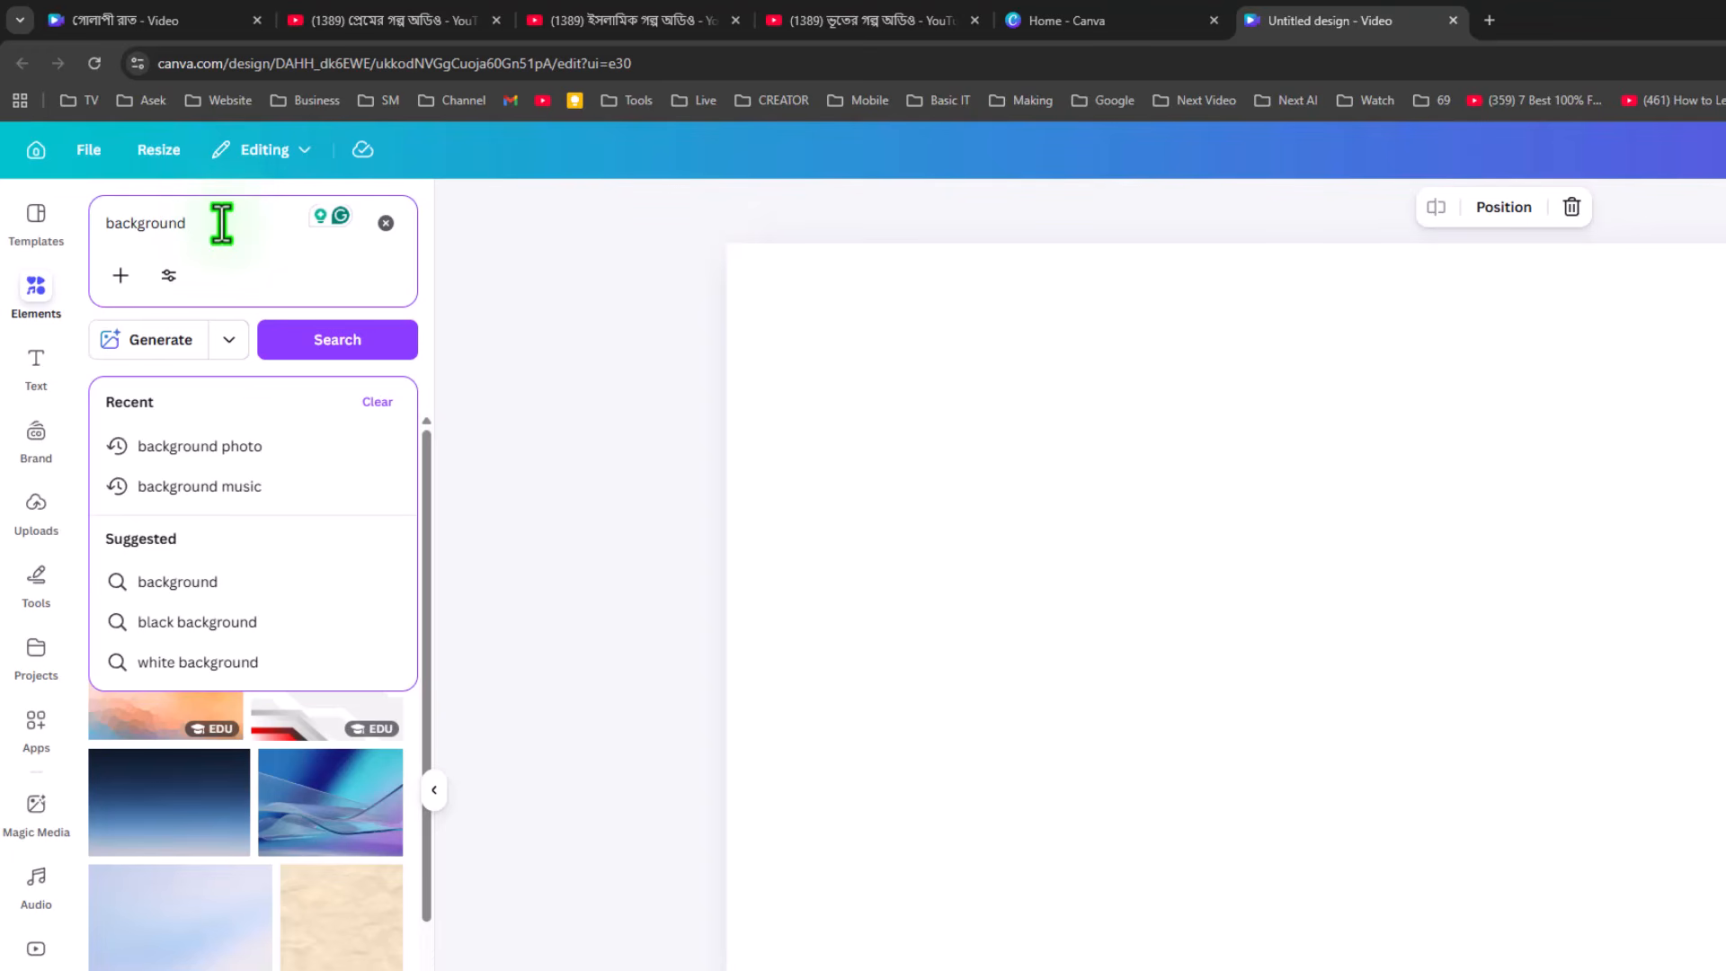
click(552, 364)
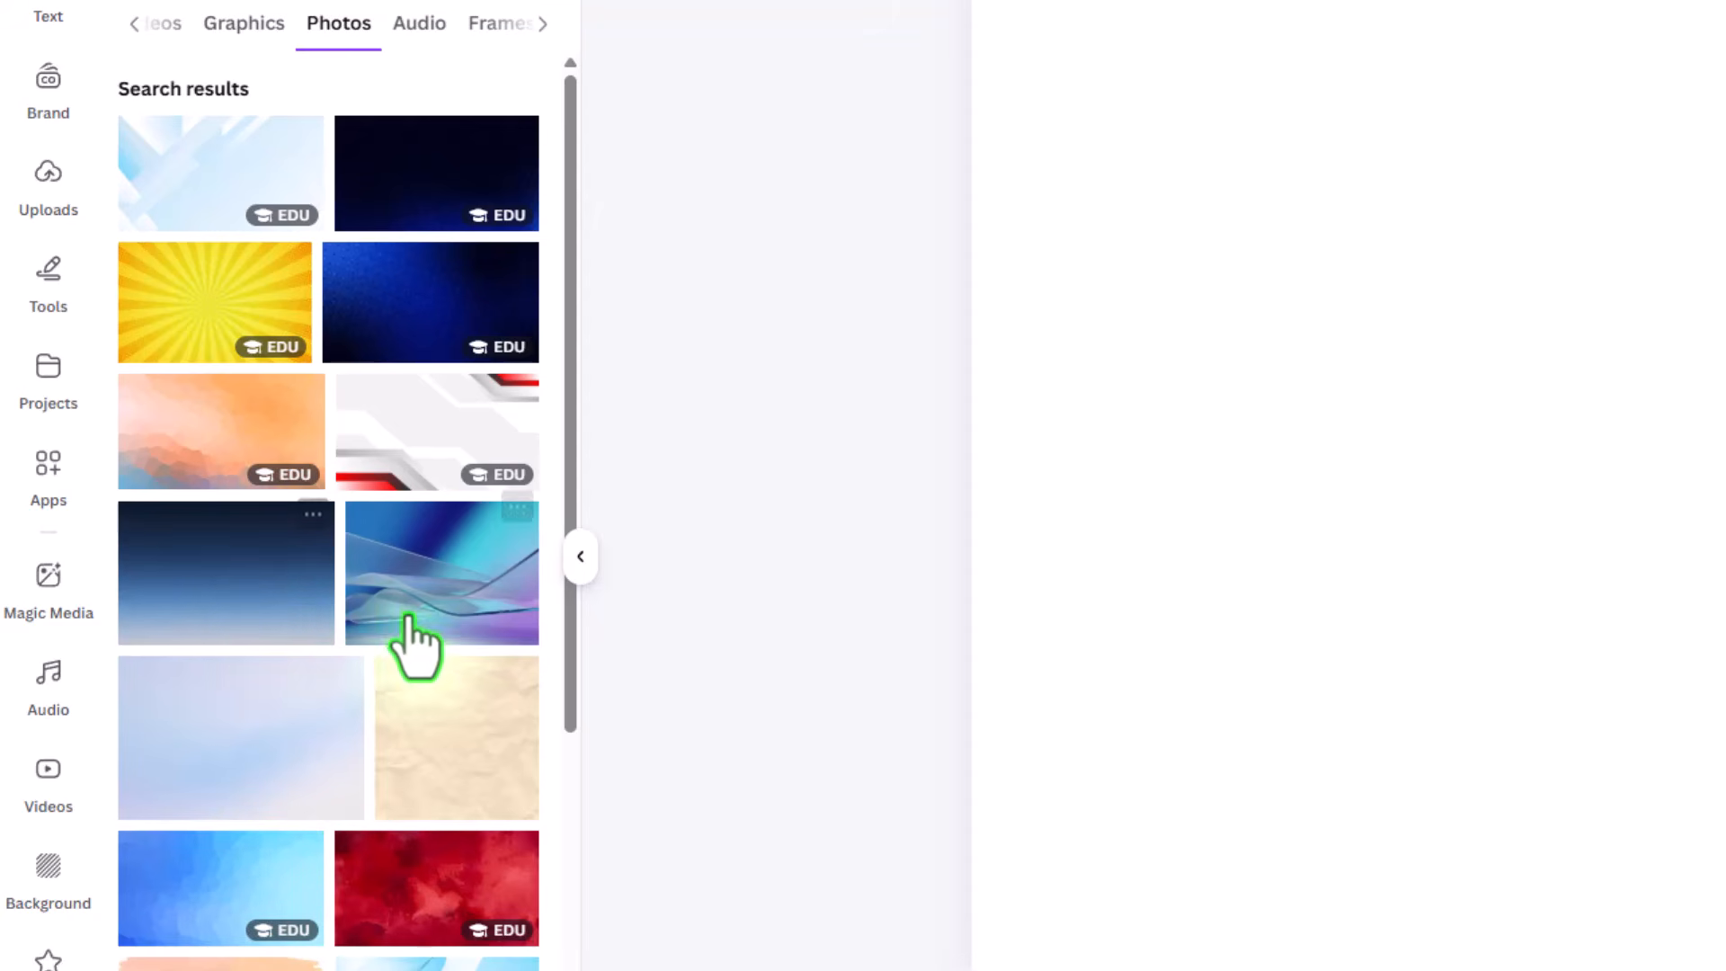
scroll(431, 728, down, 10)
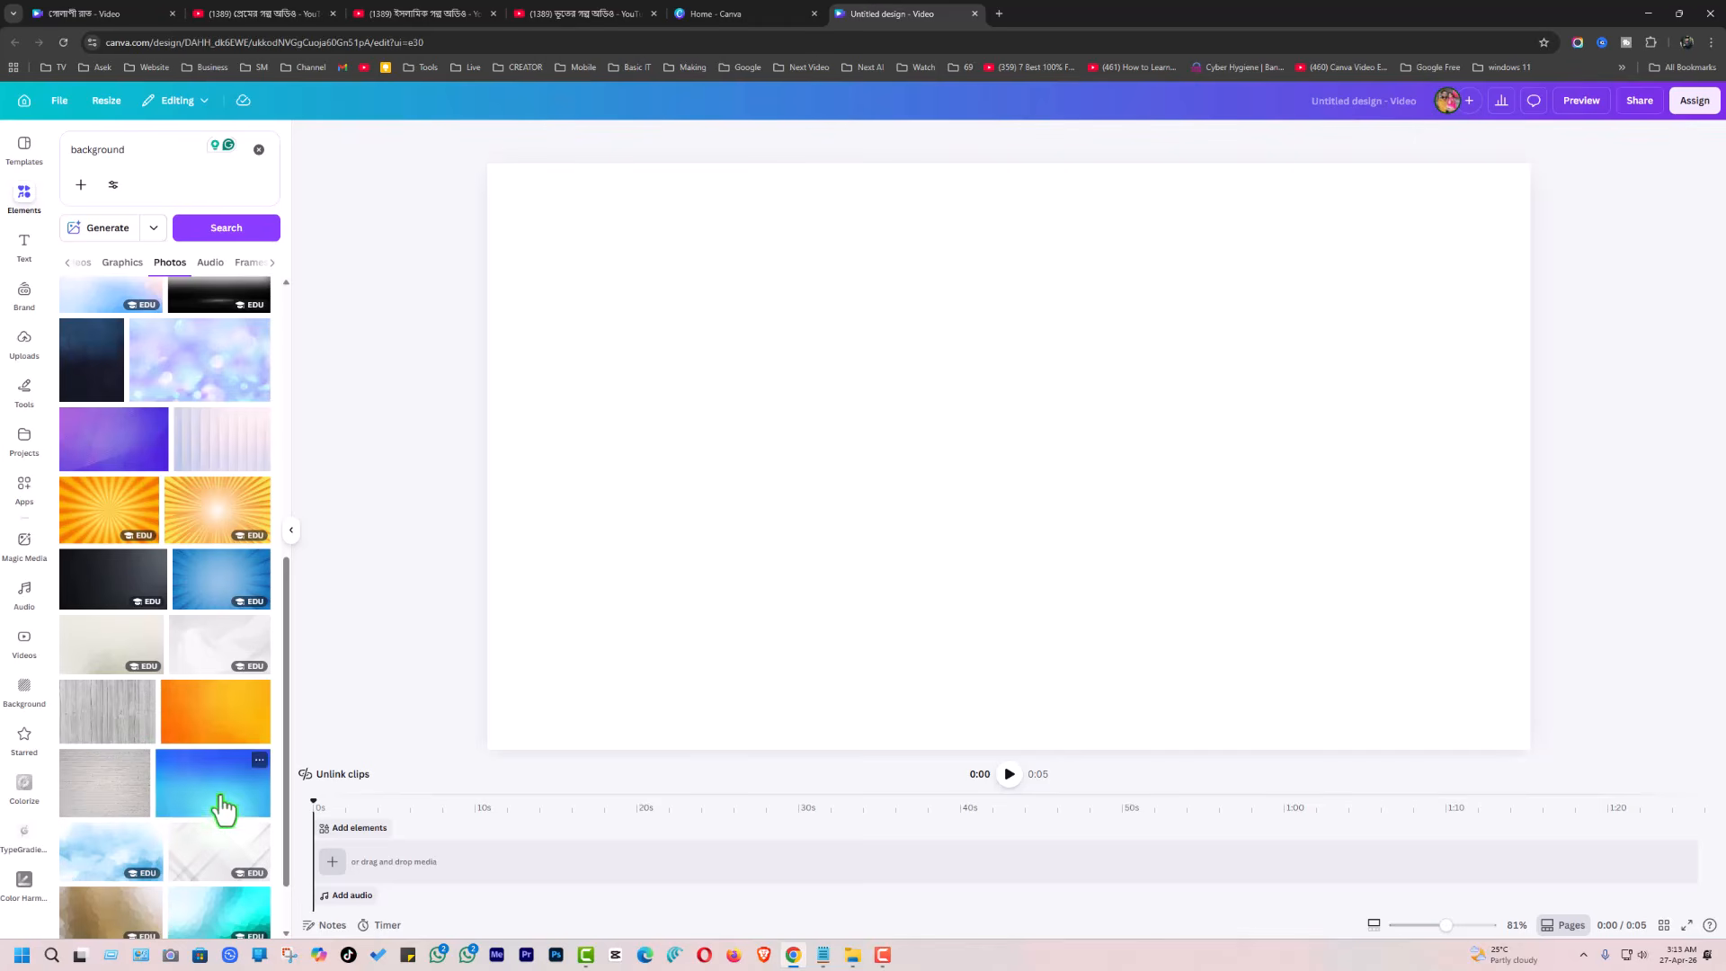
scroll(223, 719, up, 3)
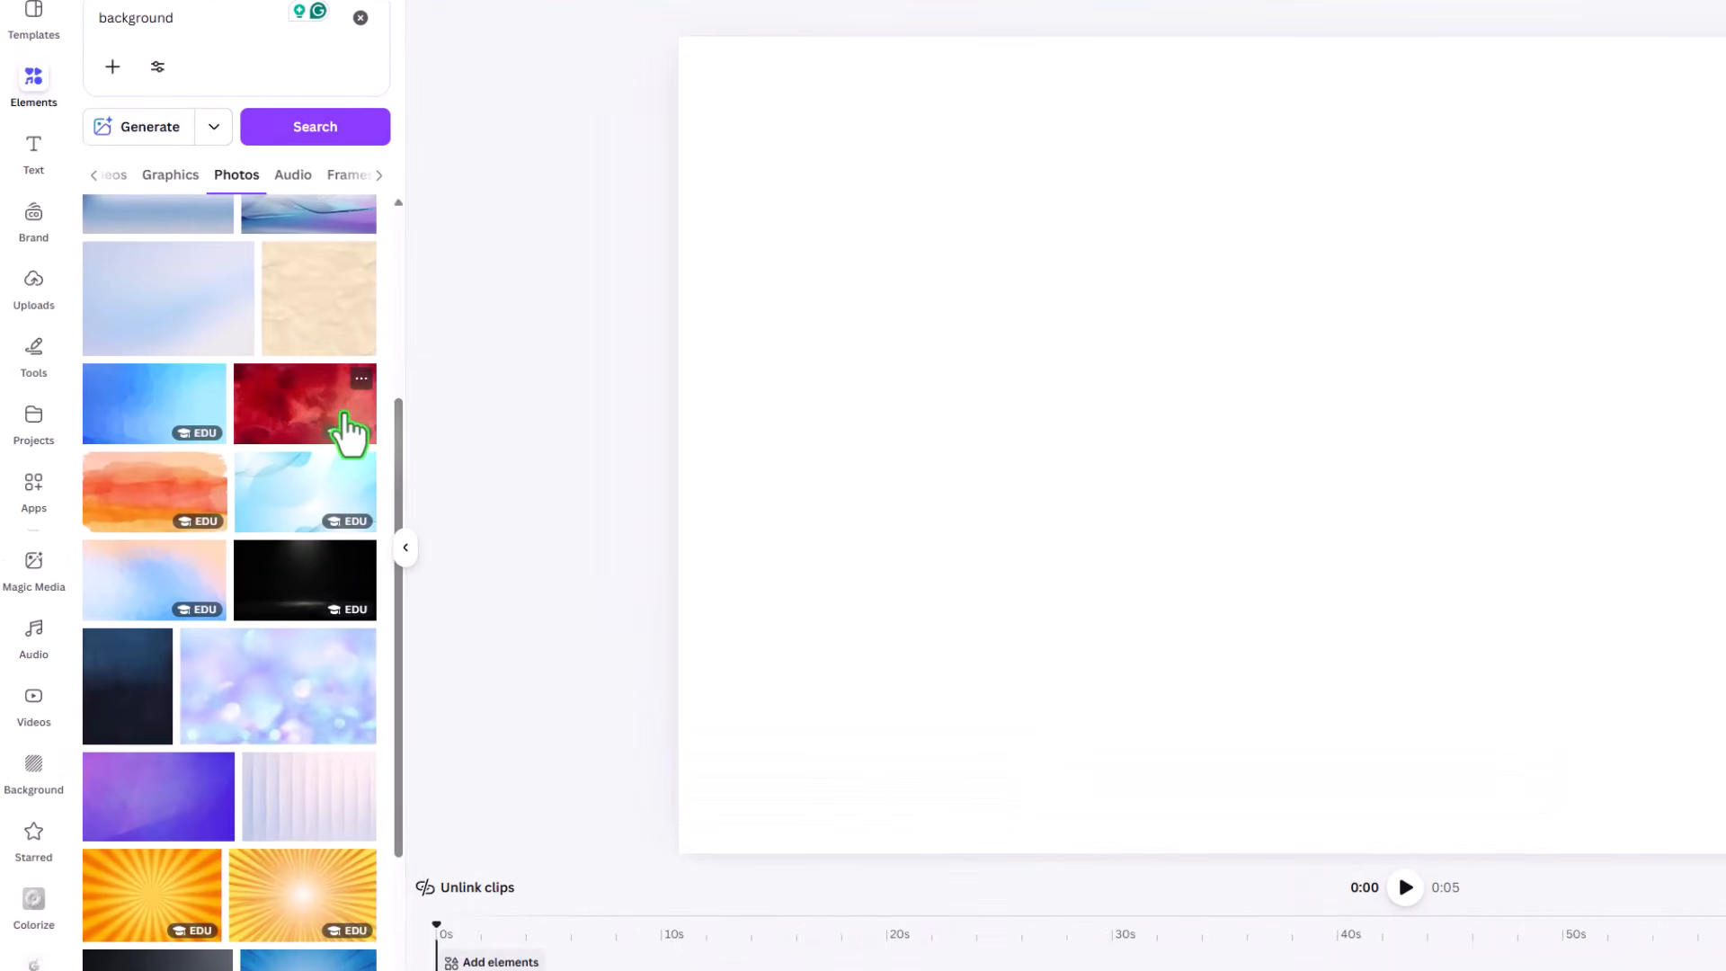
mouse_move(348, 441)
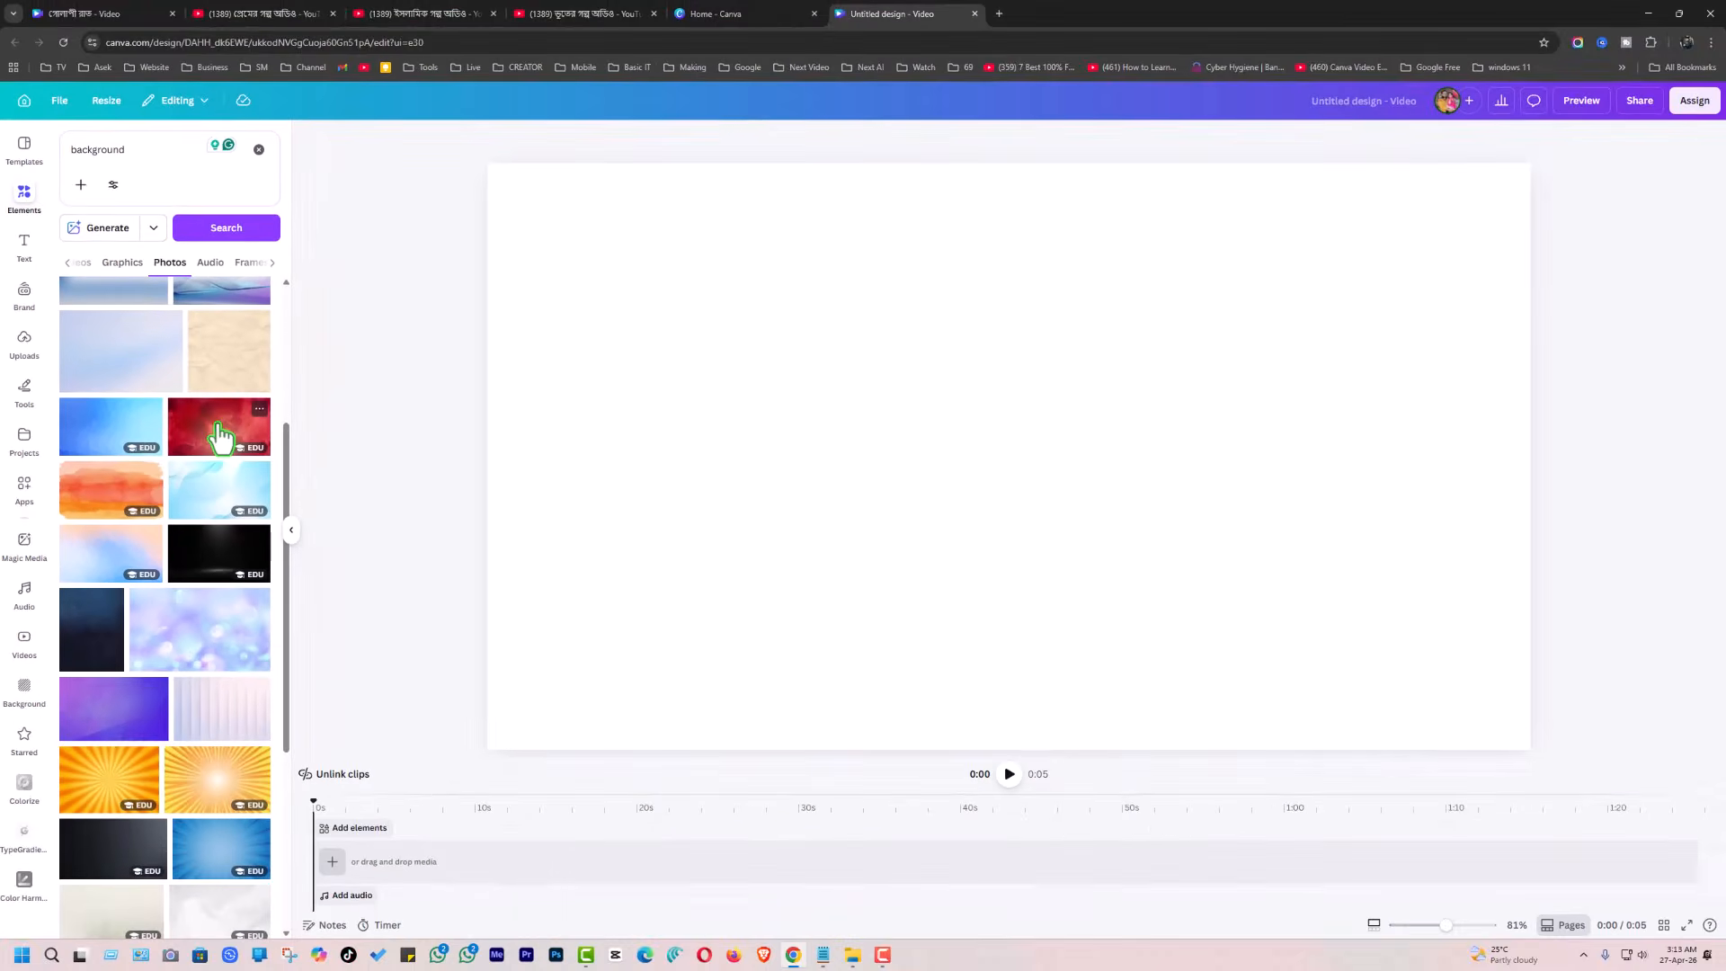
click(306, 410)
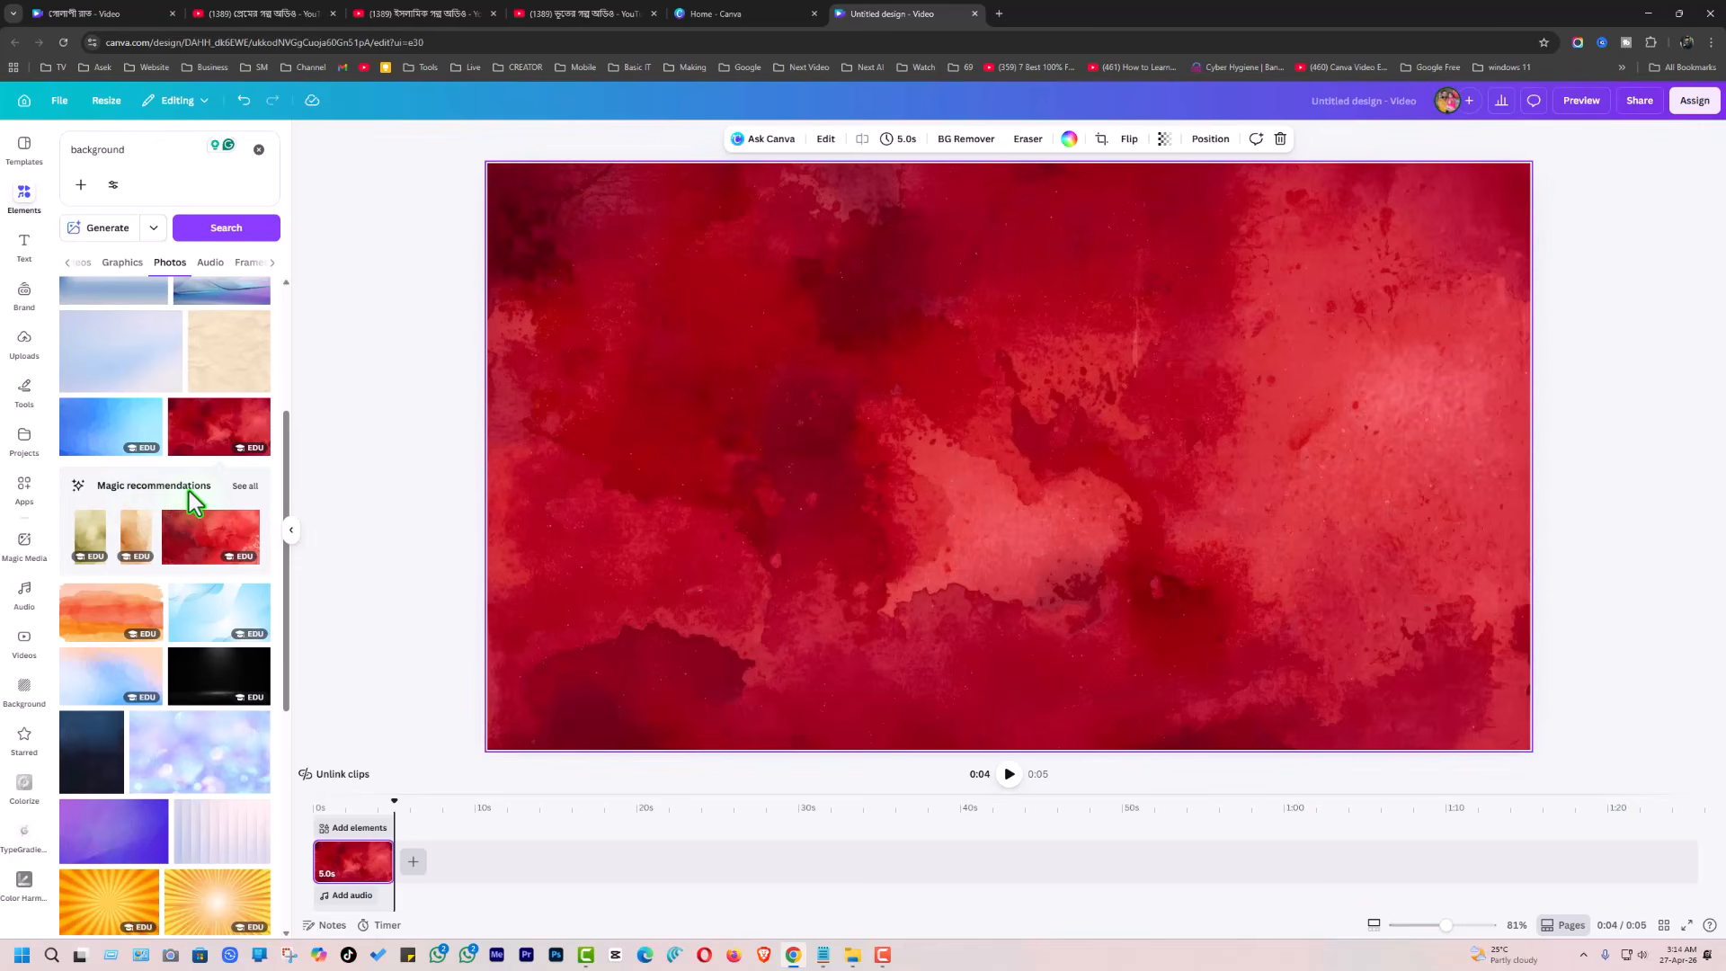
Browse all magic recommendations for the red texture and replace the page background with a yellow, orange and purple gradient image
click(246, 486)
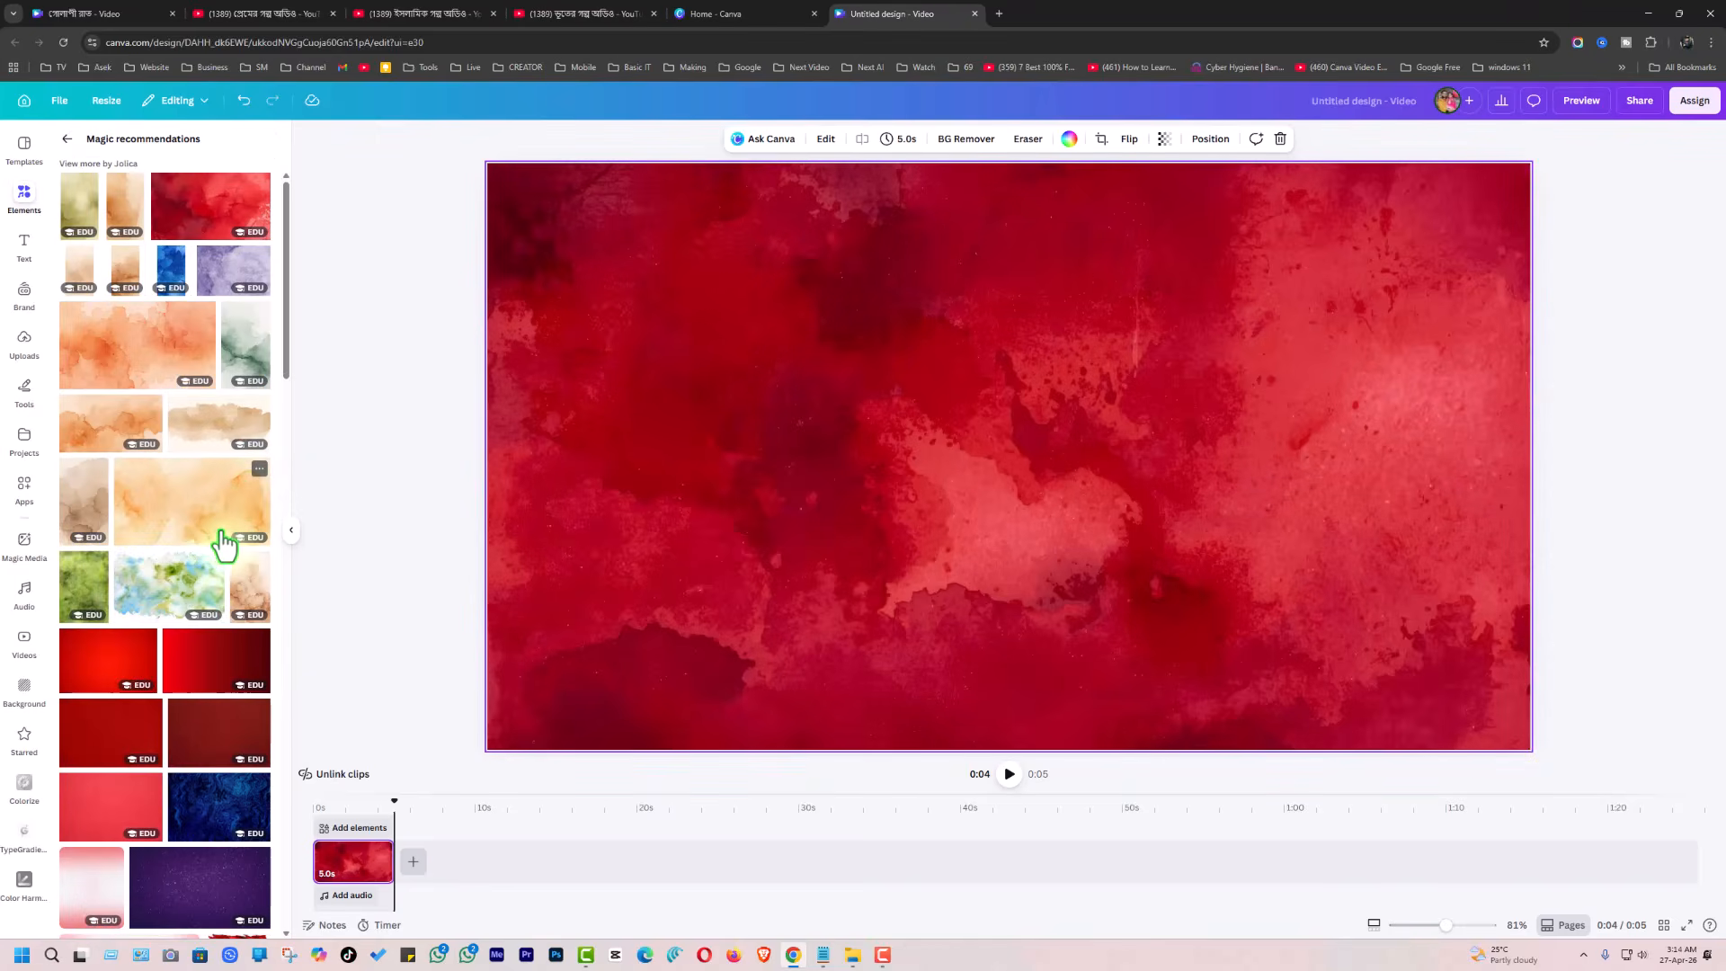
scroll(223, 531, down, 8)
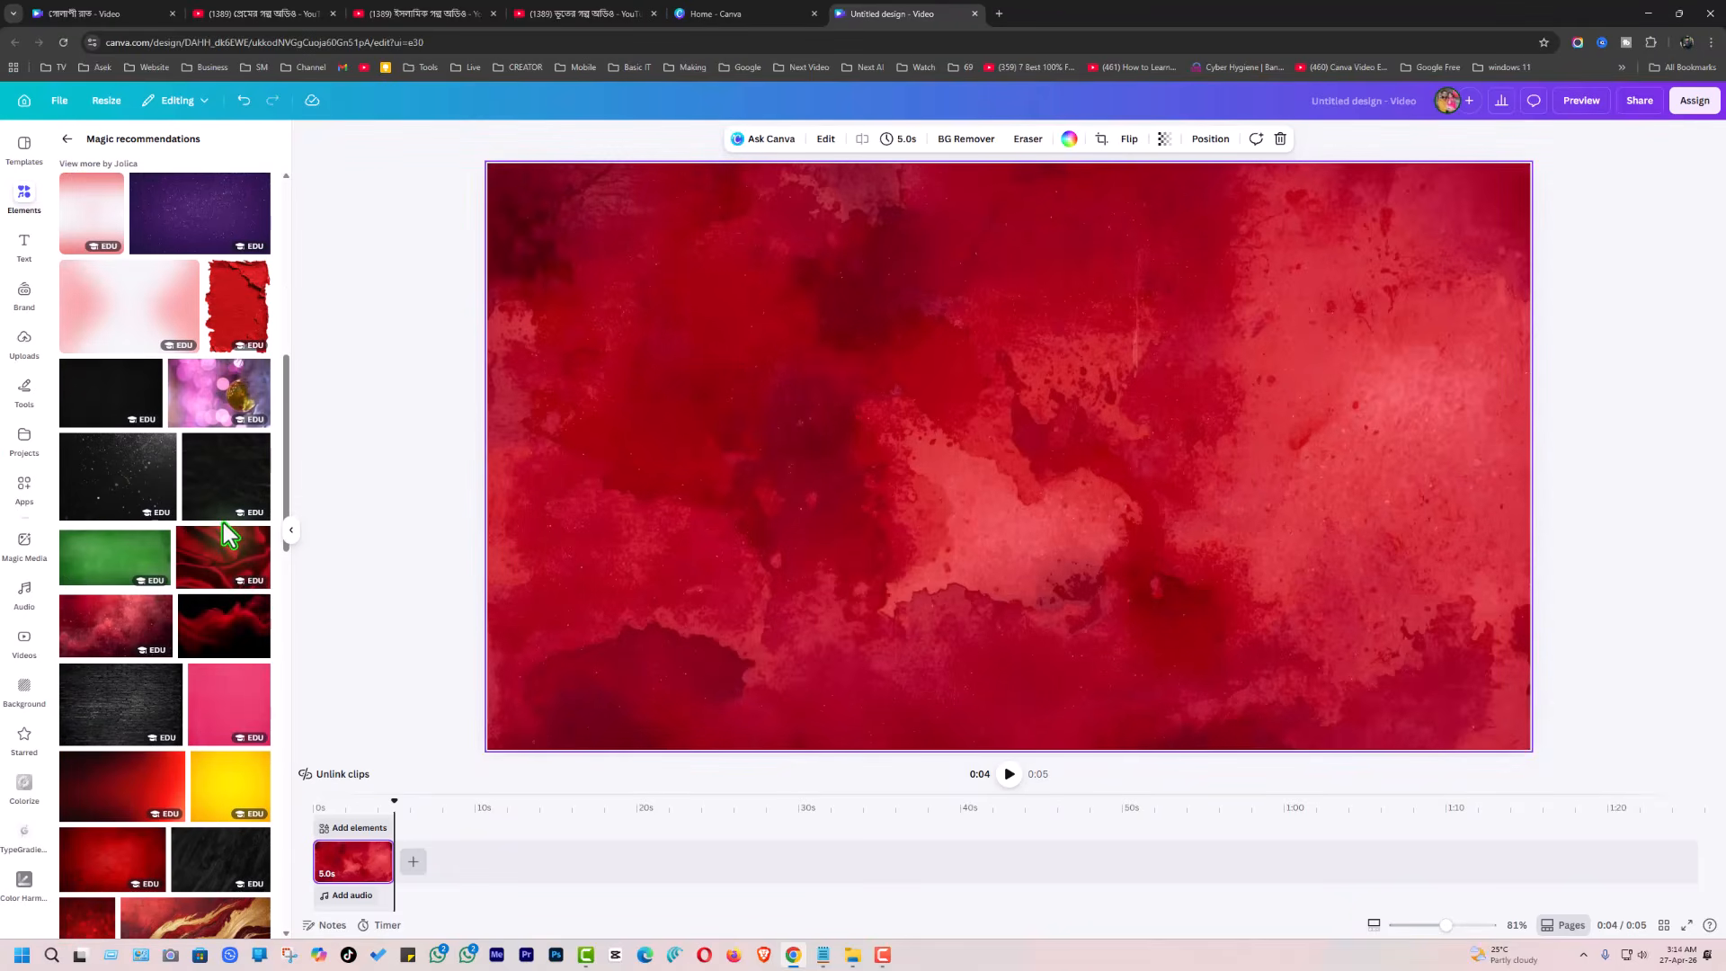
scroll(225, 526, down, 6)
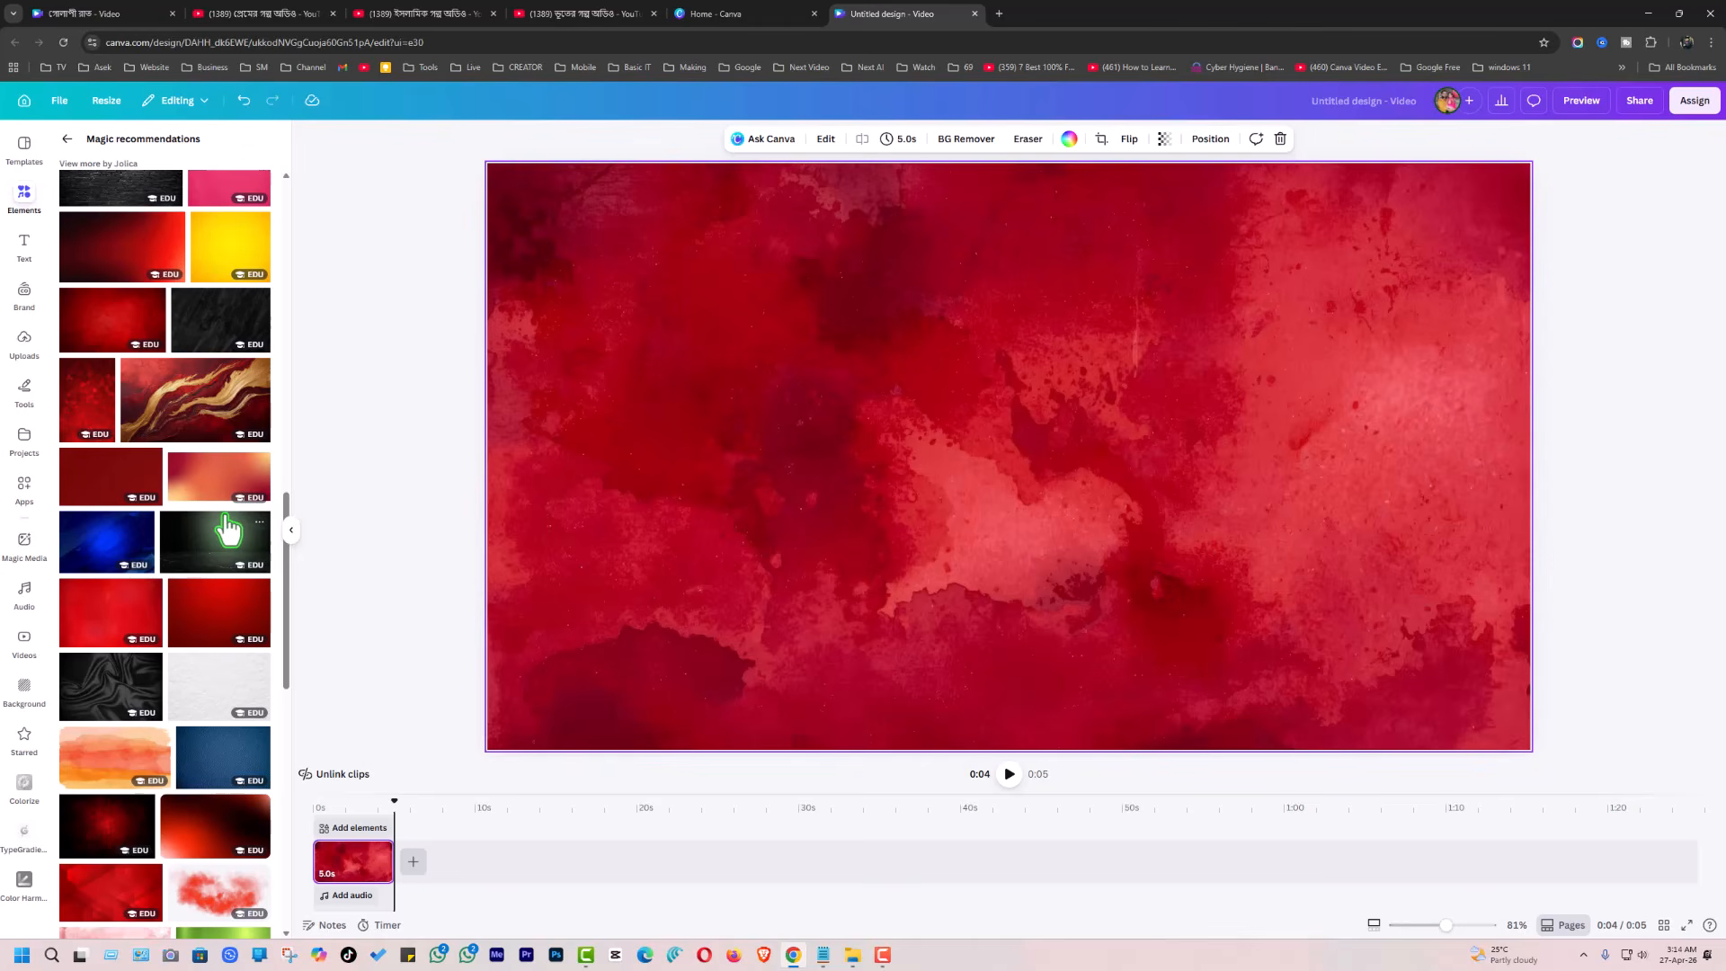
click(226, 520)
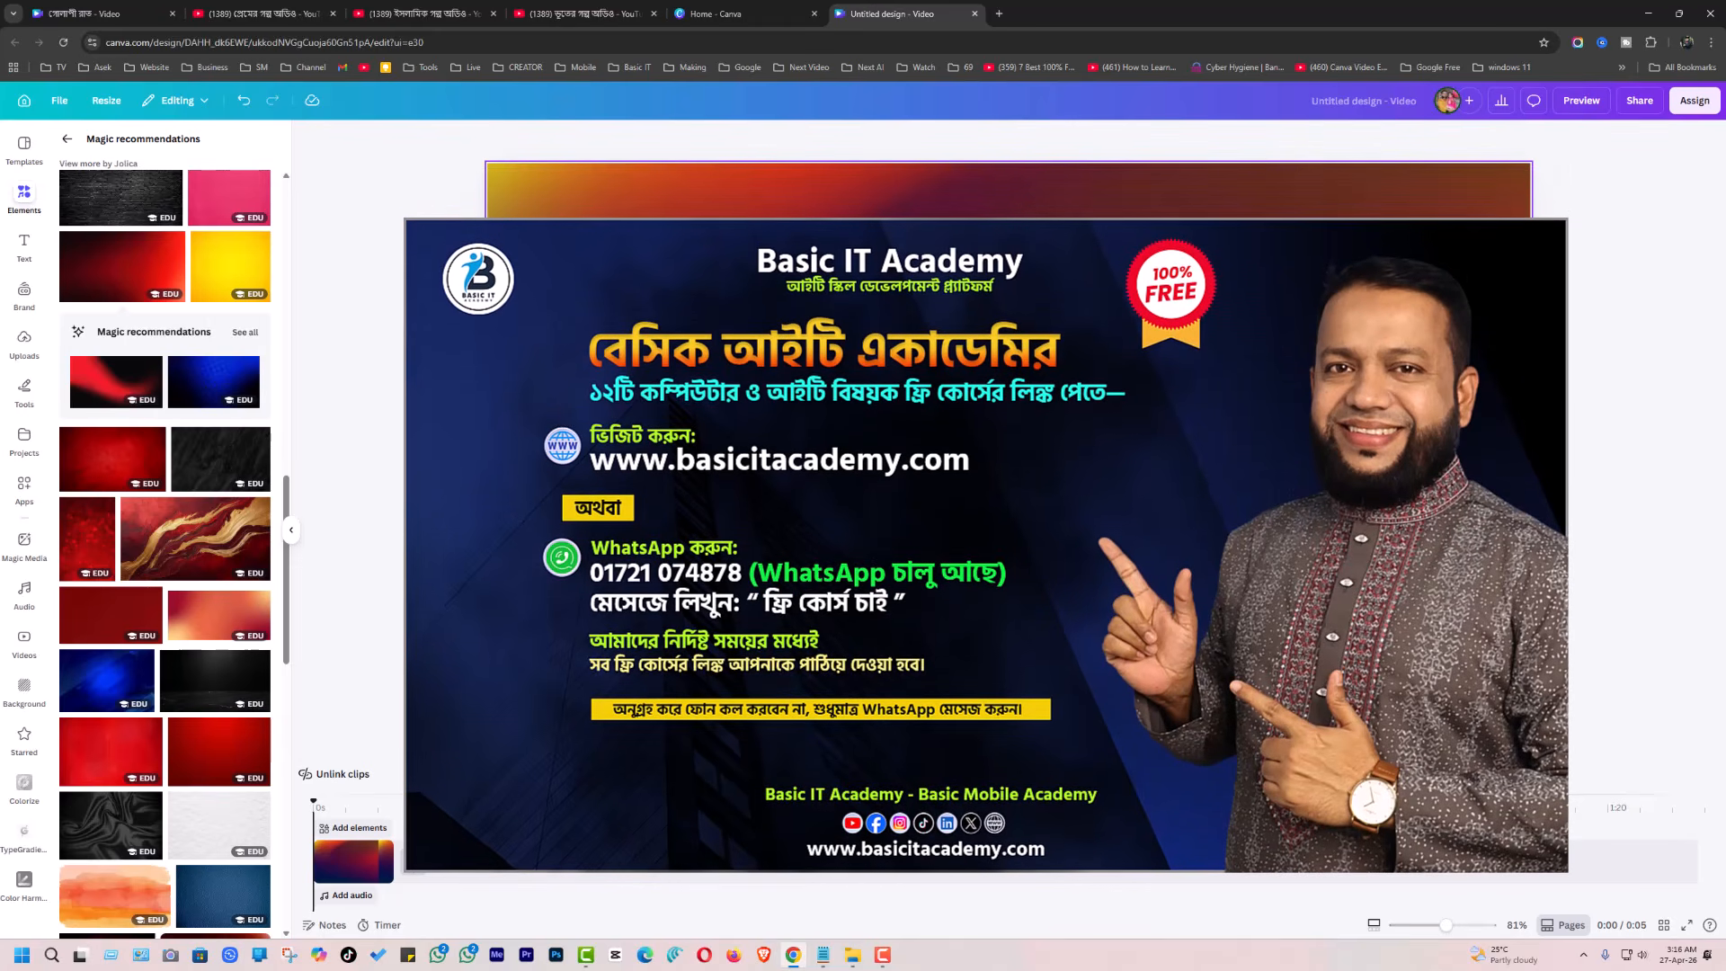
click(976, 460)
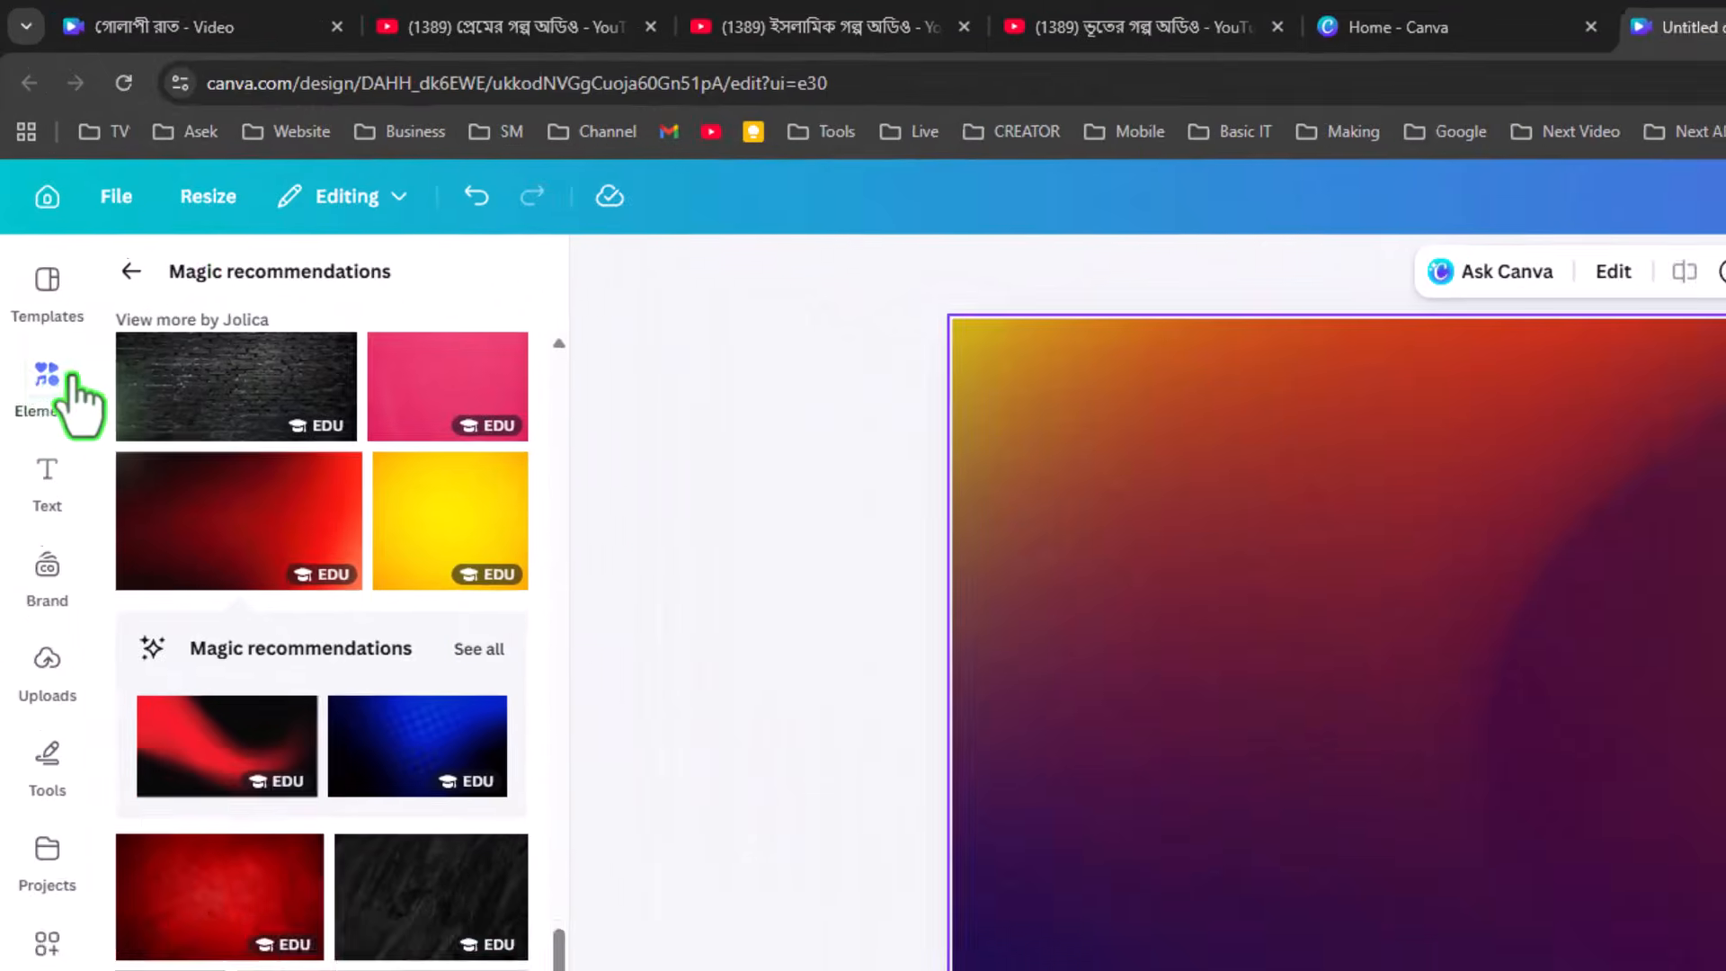
Leave the magic recommendations, clear the previous search term and search the design elements for "Women"
click(72, 382)
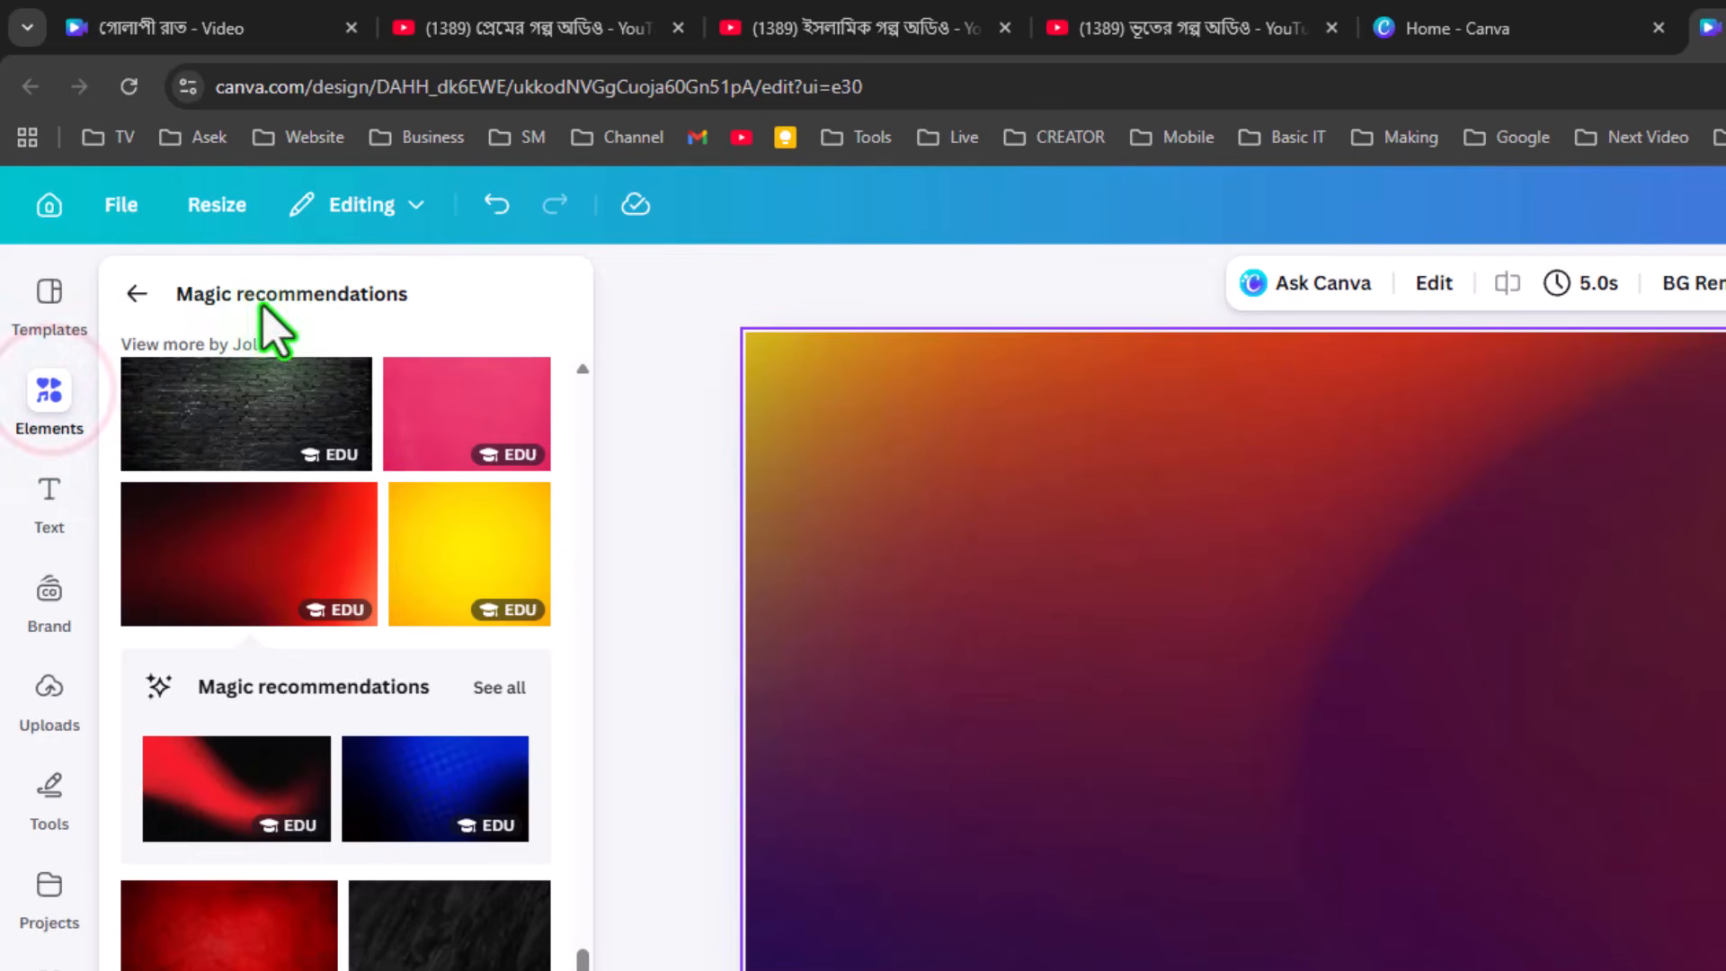
click(137, 294)
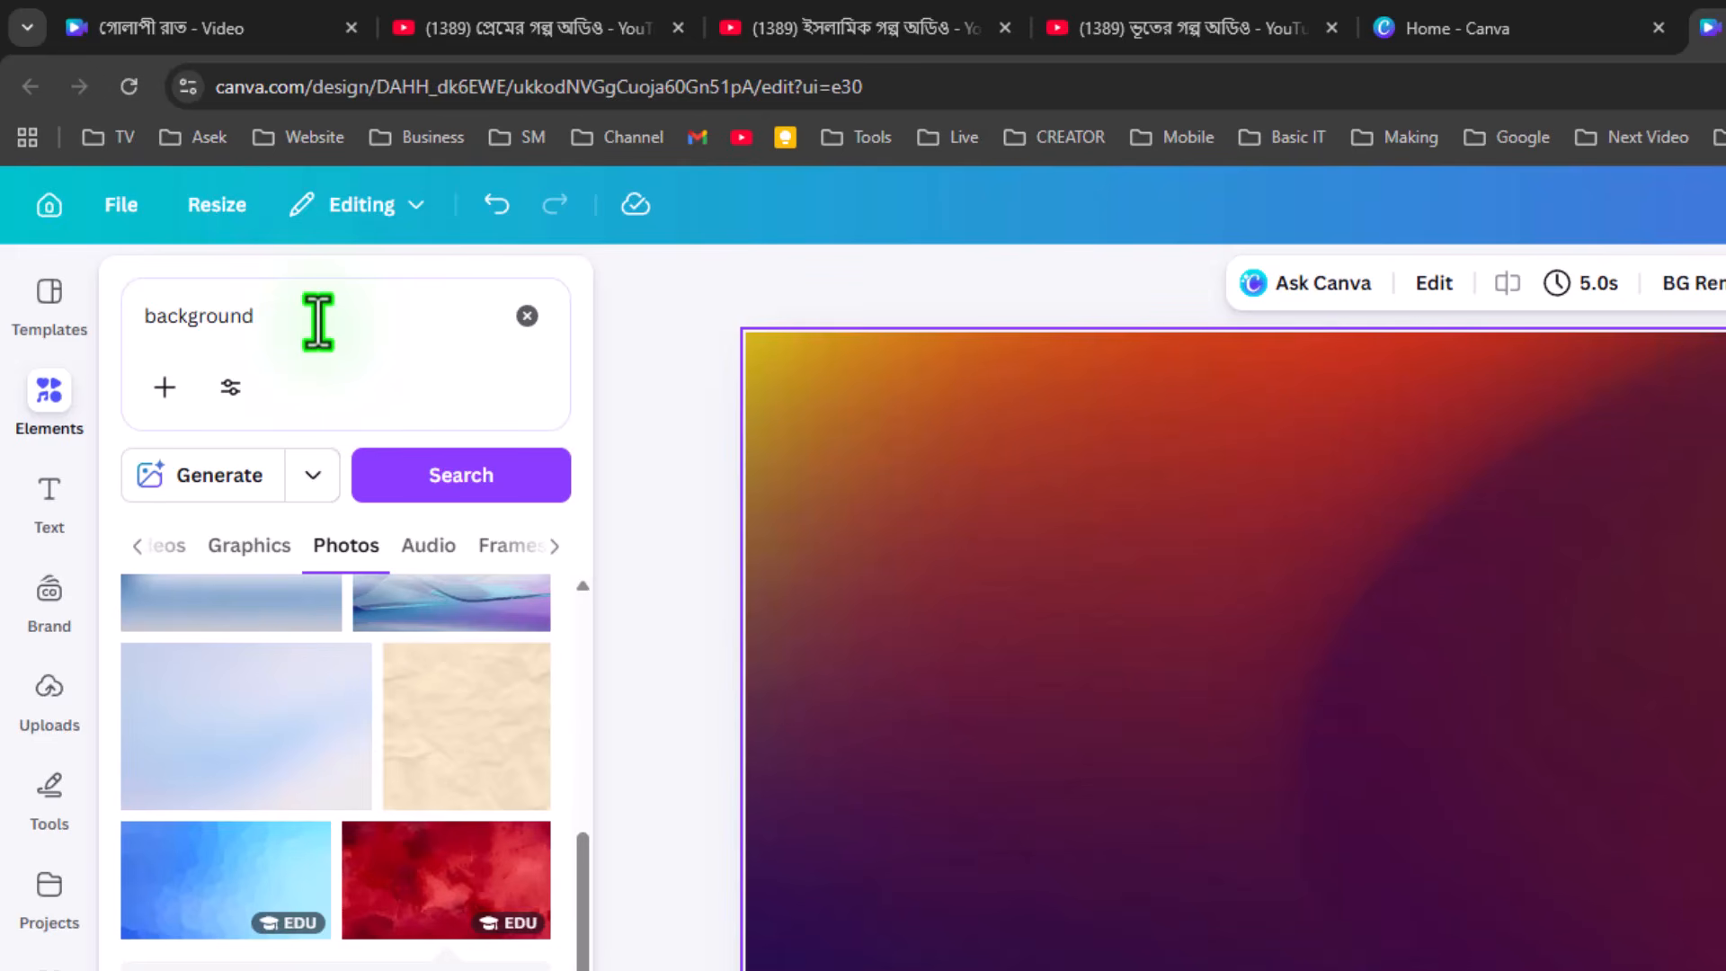
click(527, 316)
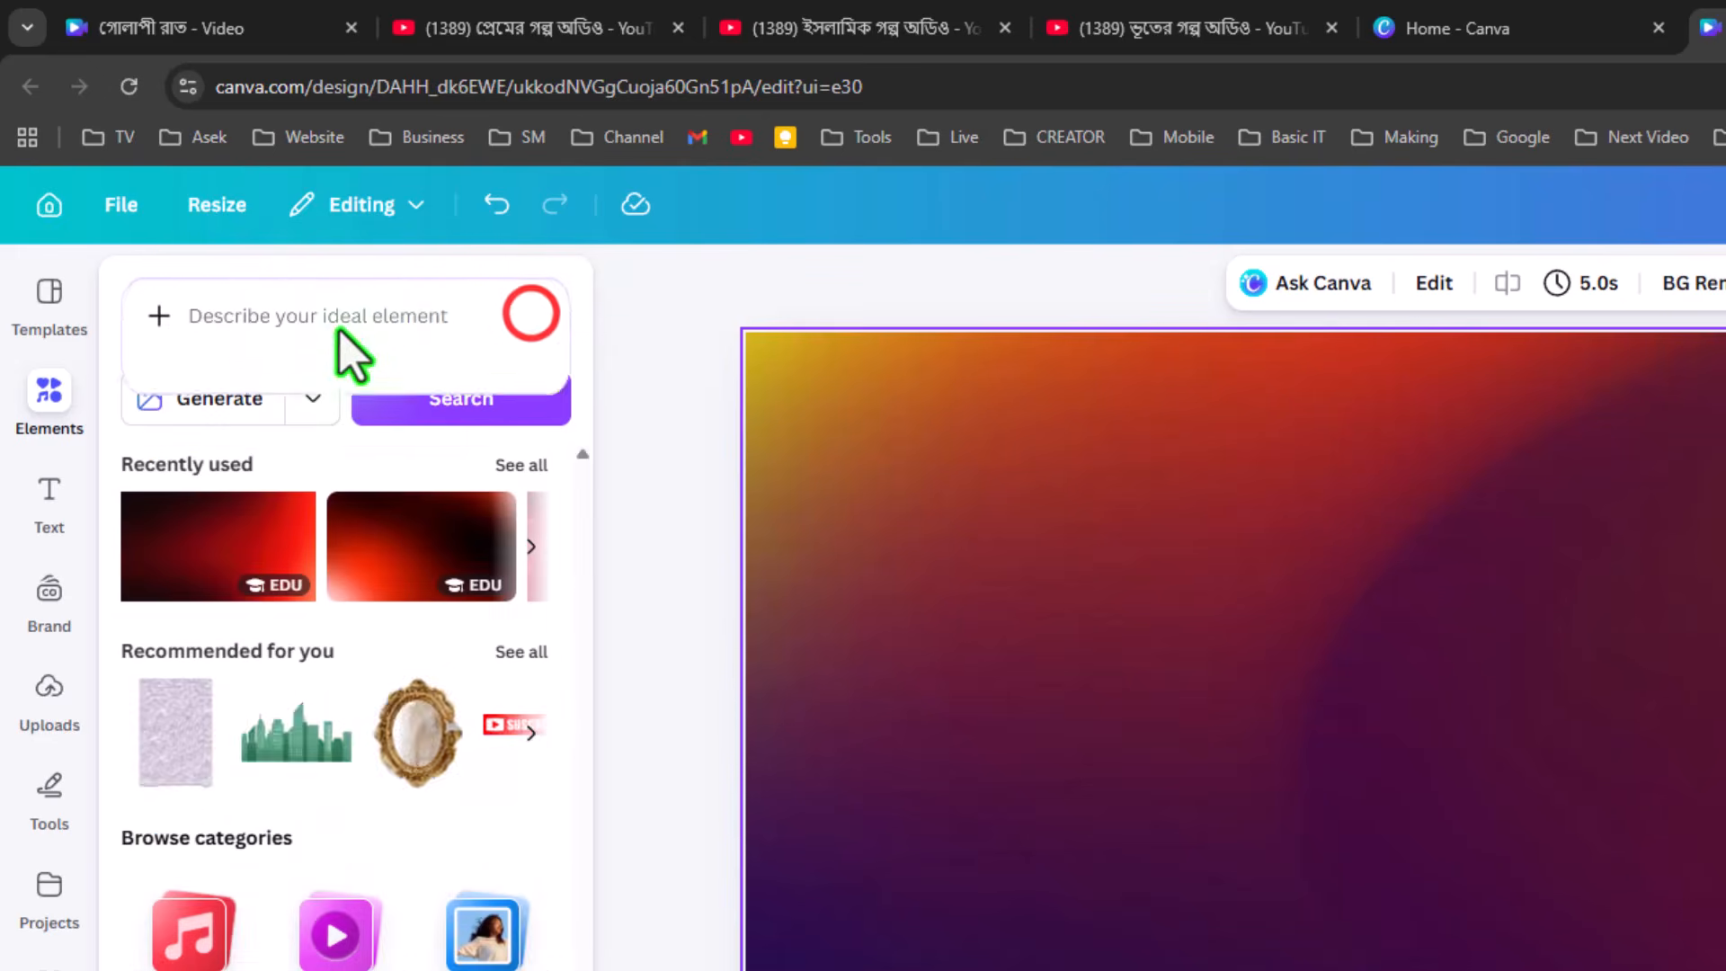
click(338, 326)
click(320, 317)
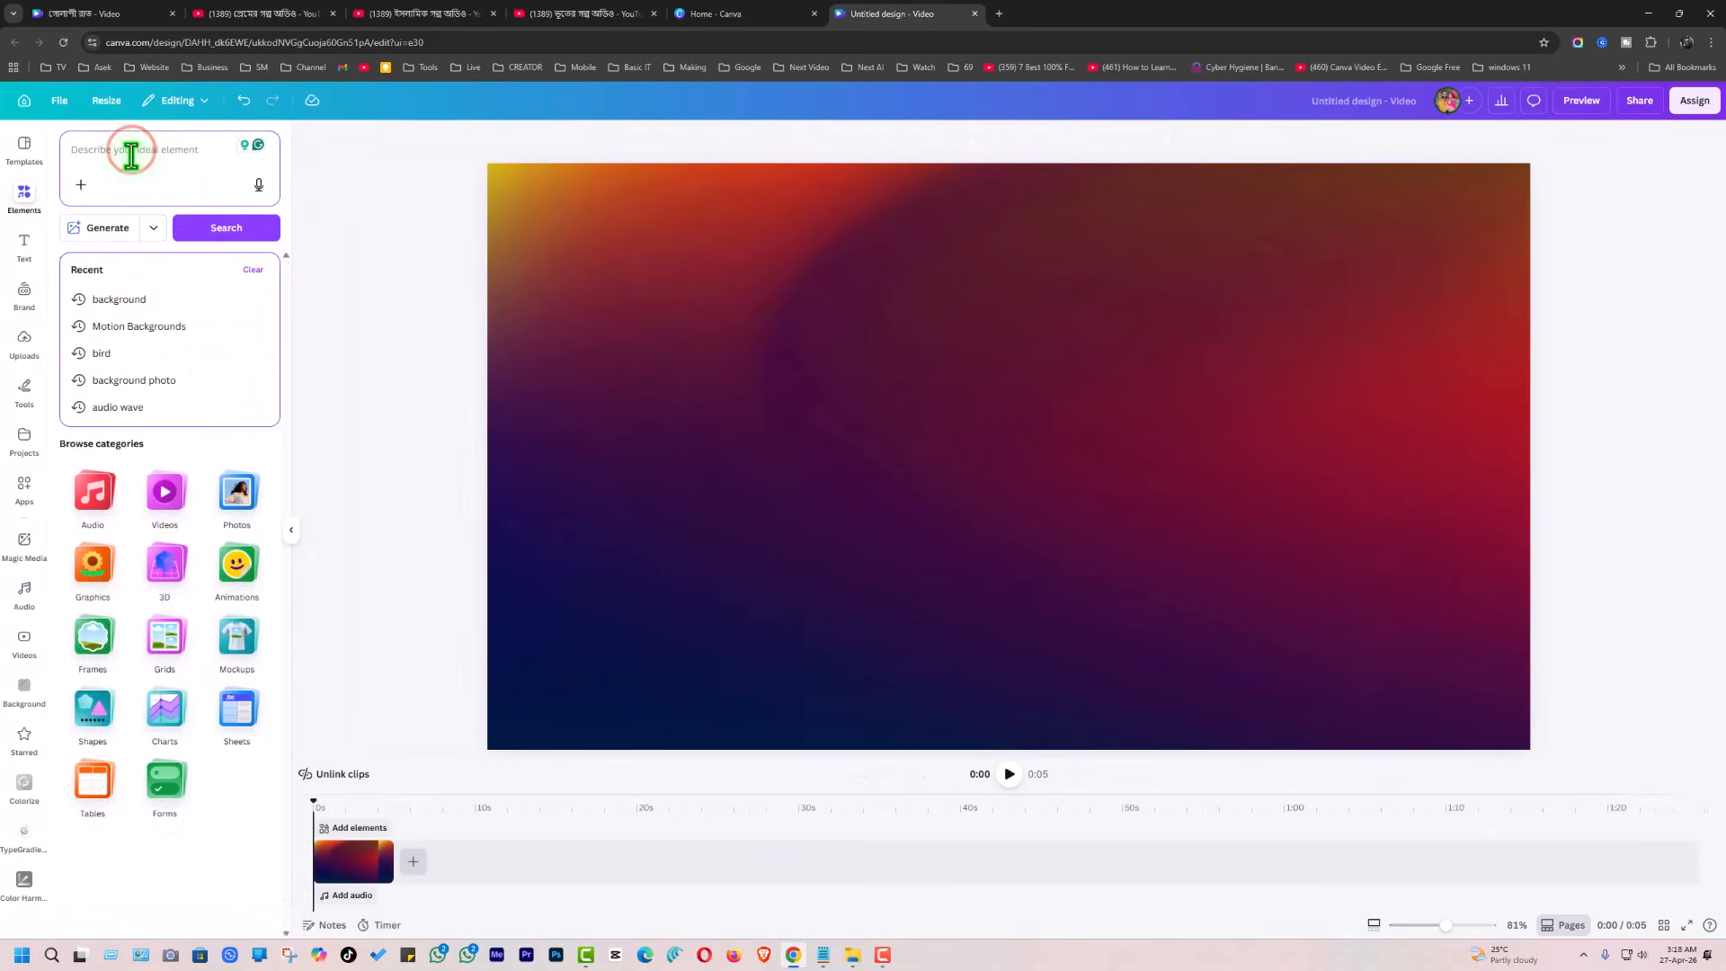
text(Women)
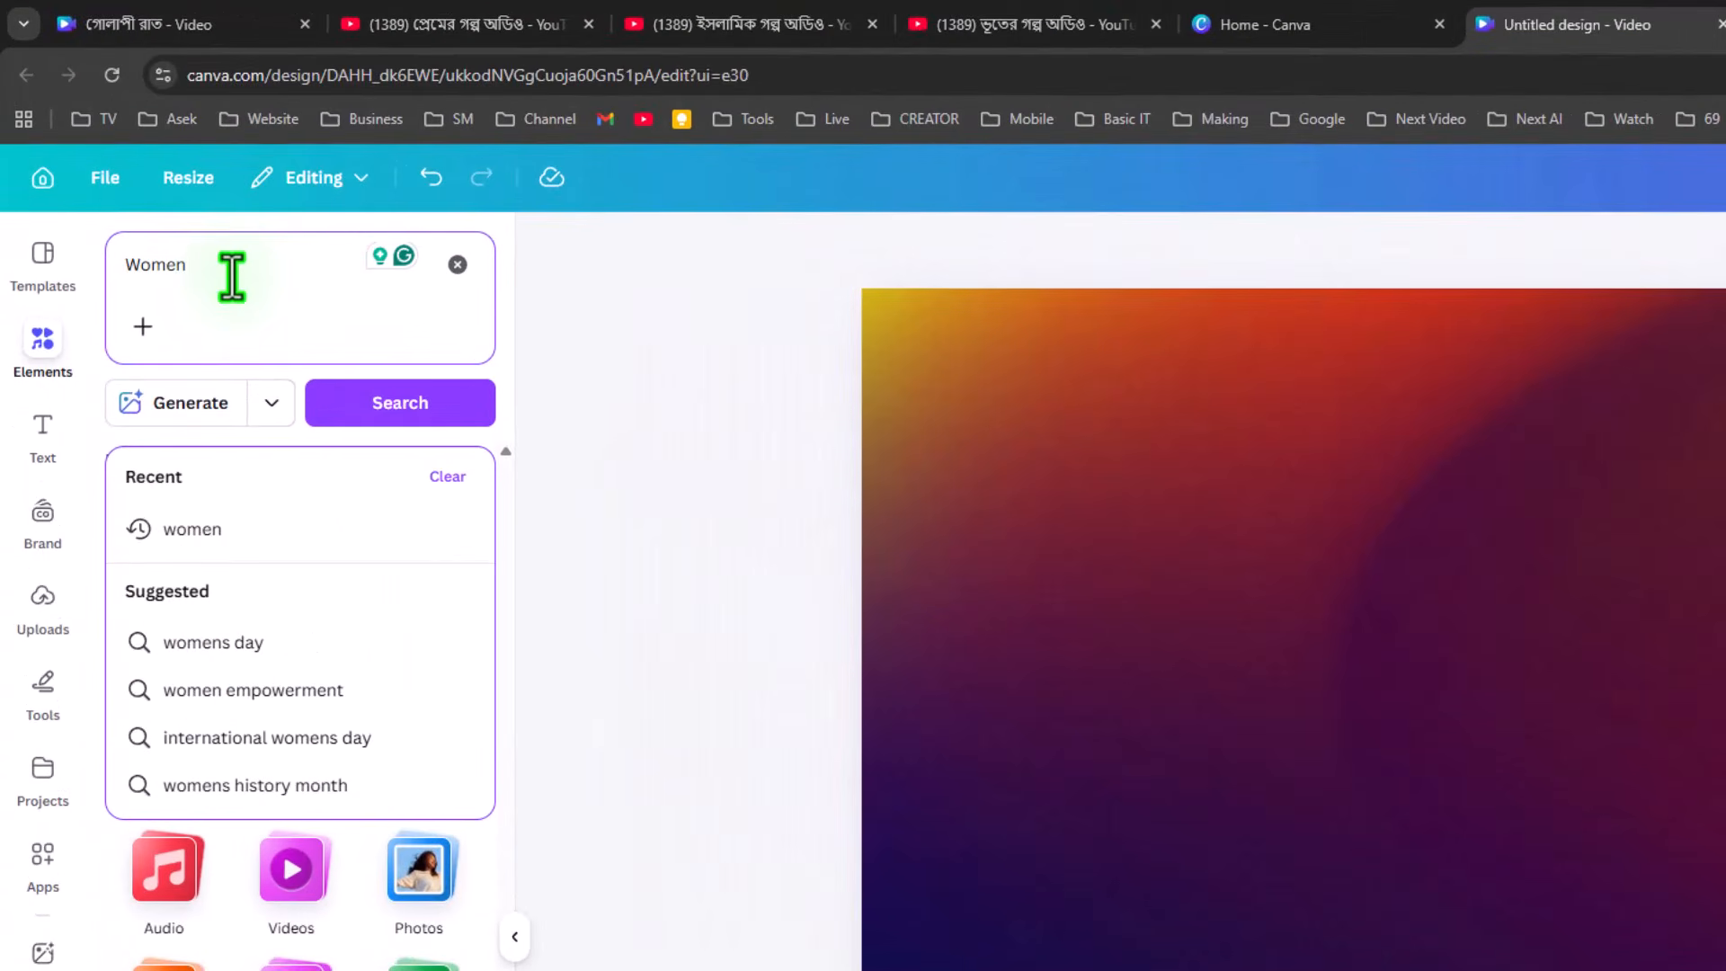
key(Return)
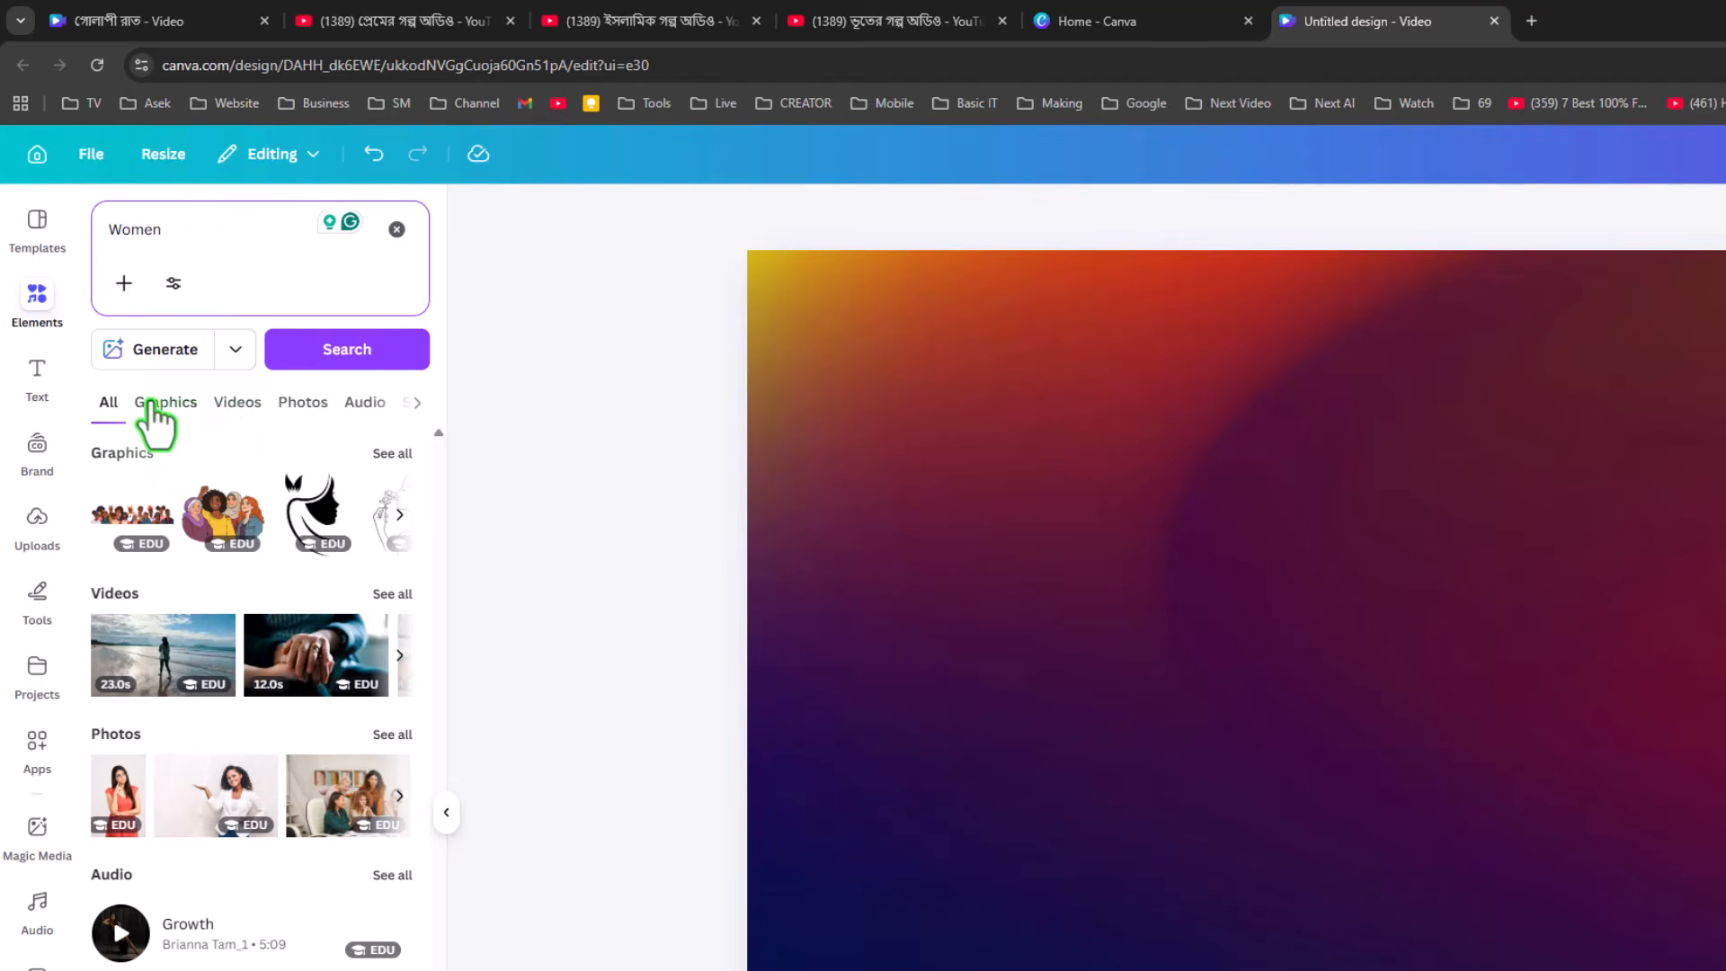
Browse the women photos and graphics, and add the pink silhouette of a woman with flowers to the page
click(299, 405)
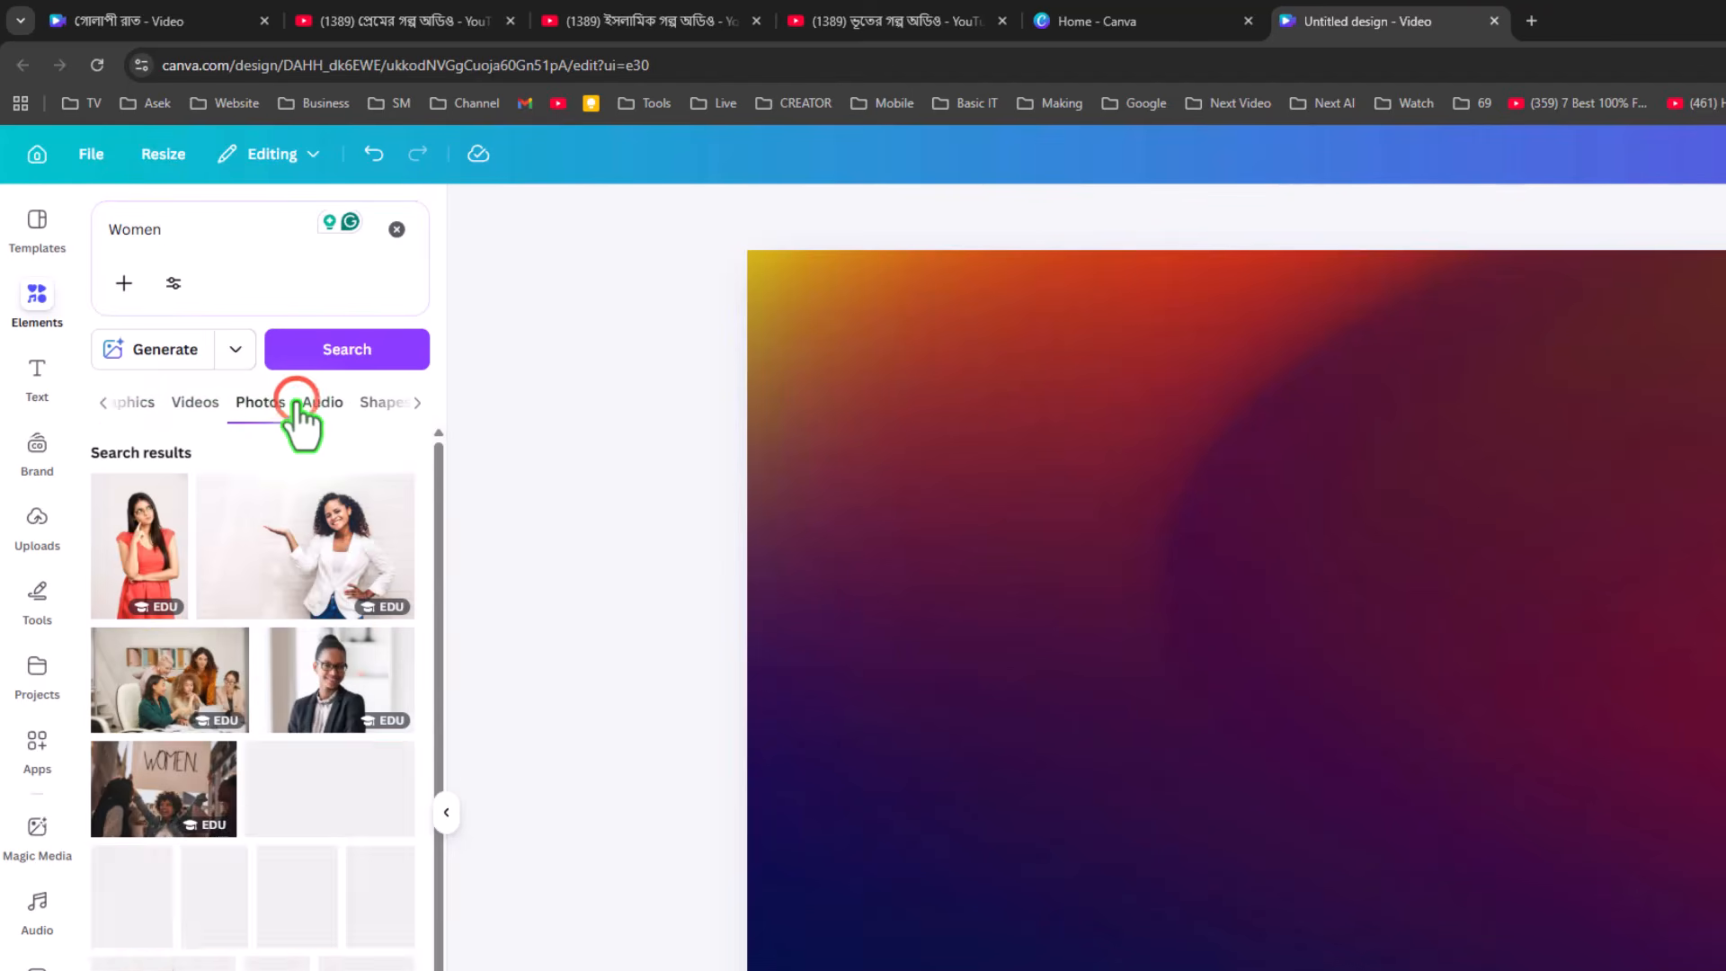
scroll(270, 720, down, 5)
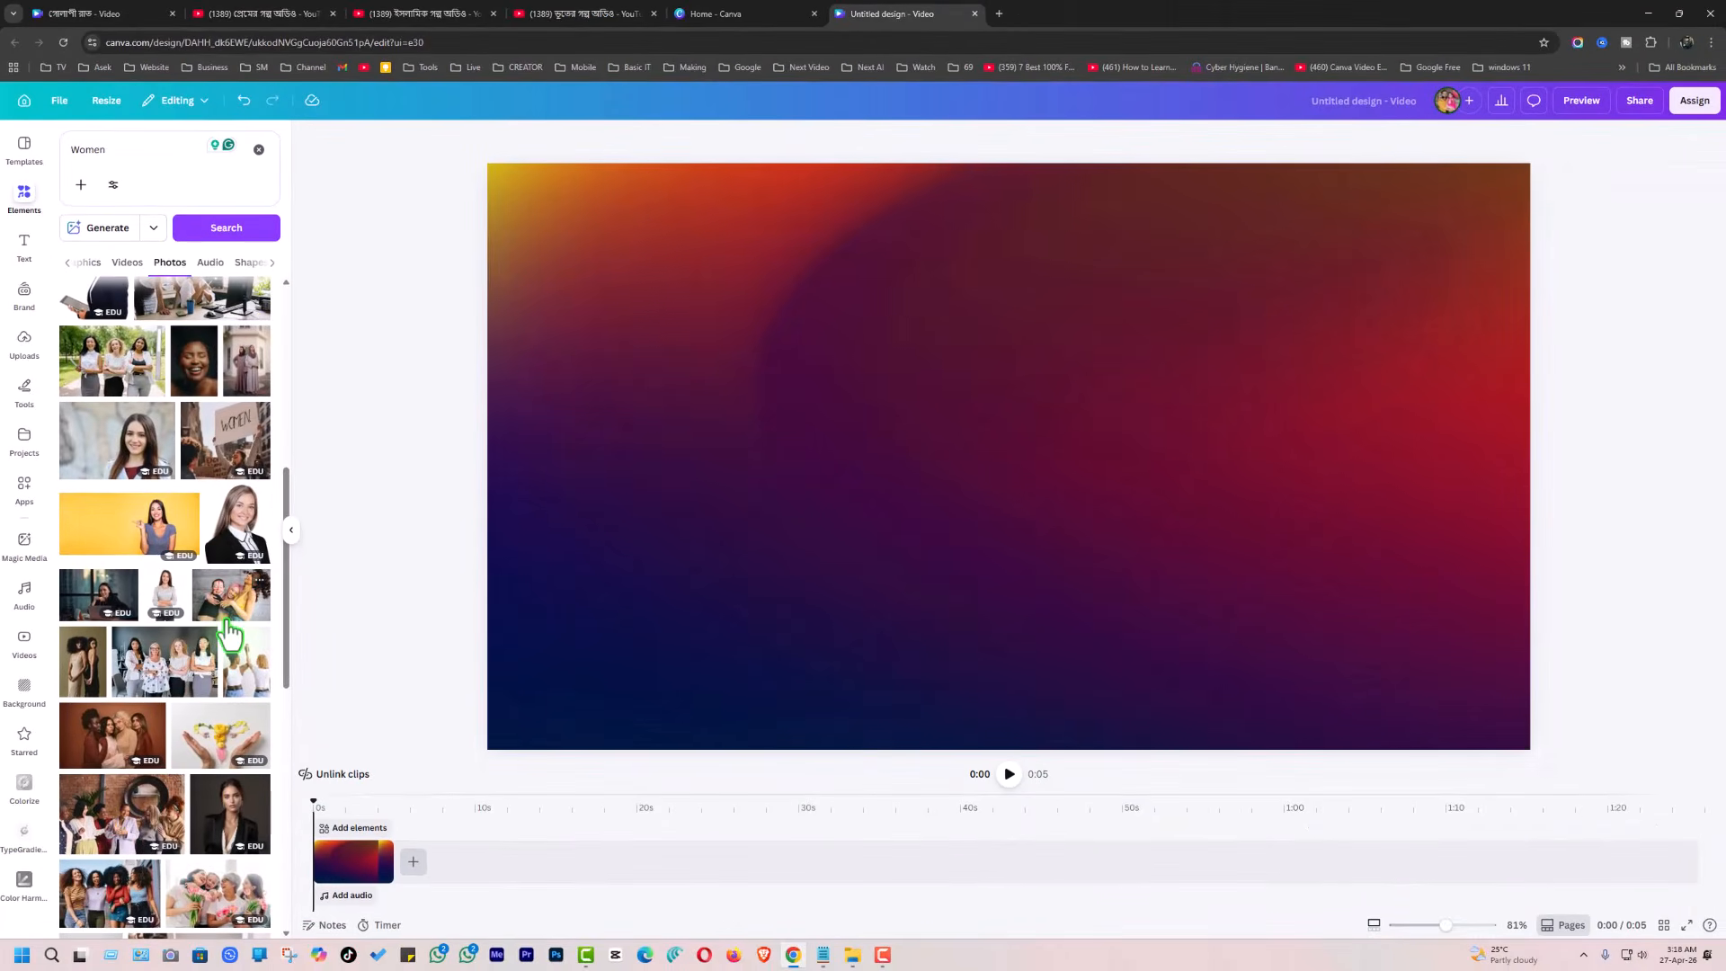
scroll(241, 576, up, 6)
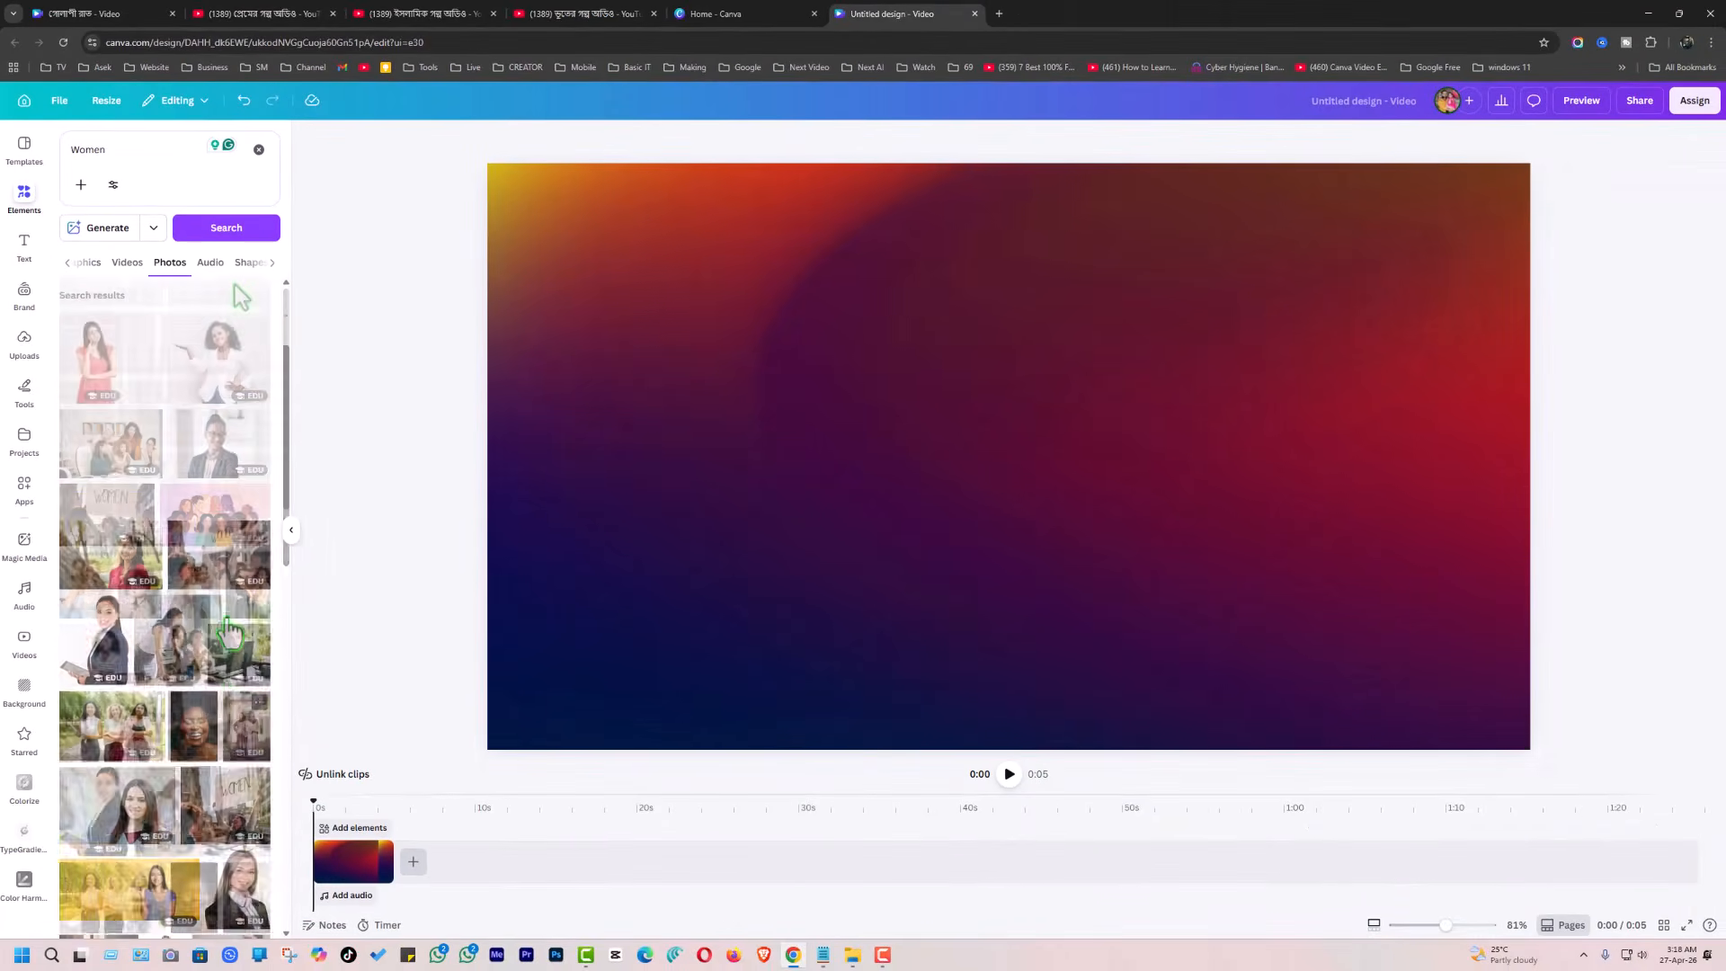
click(71, 262)
click(109, 264)
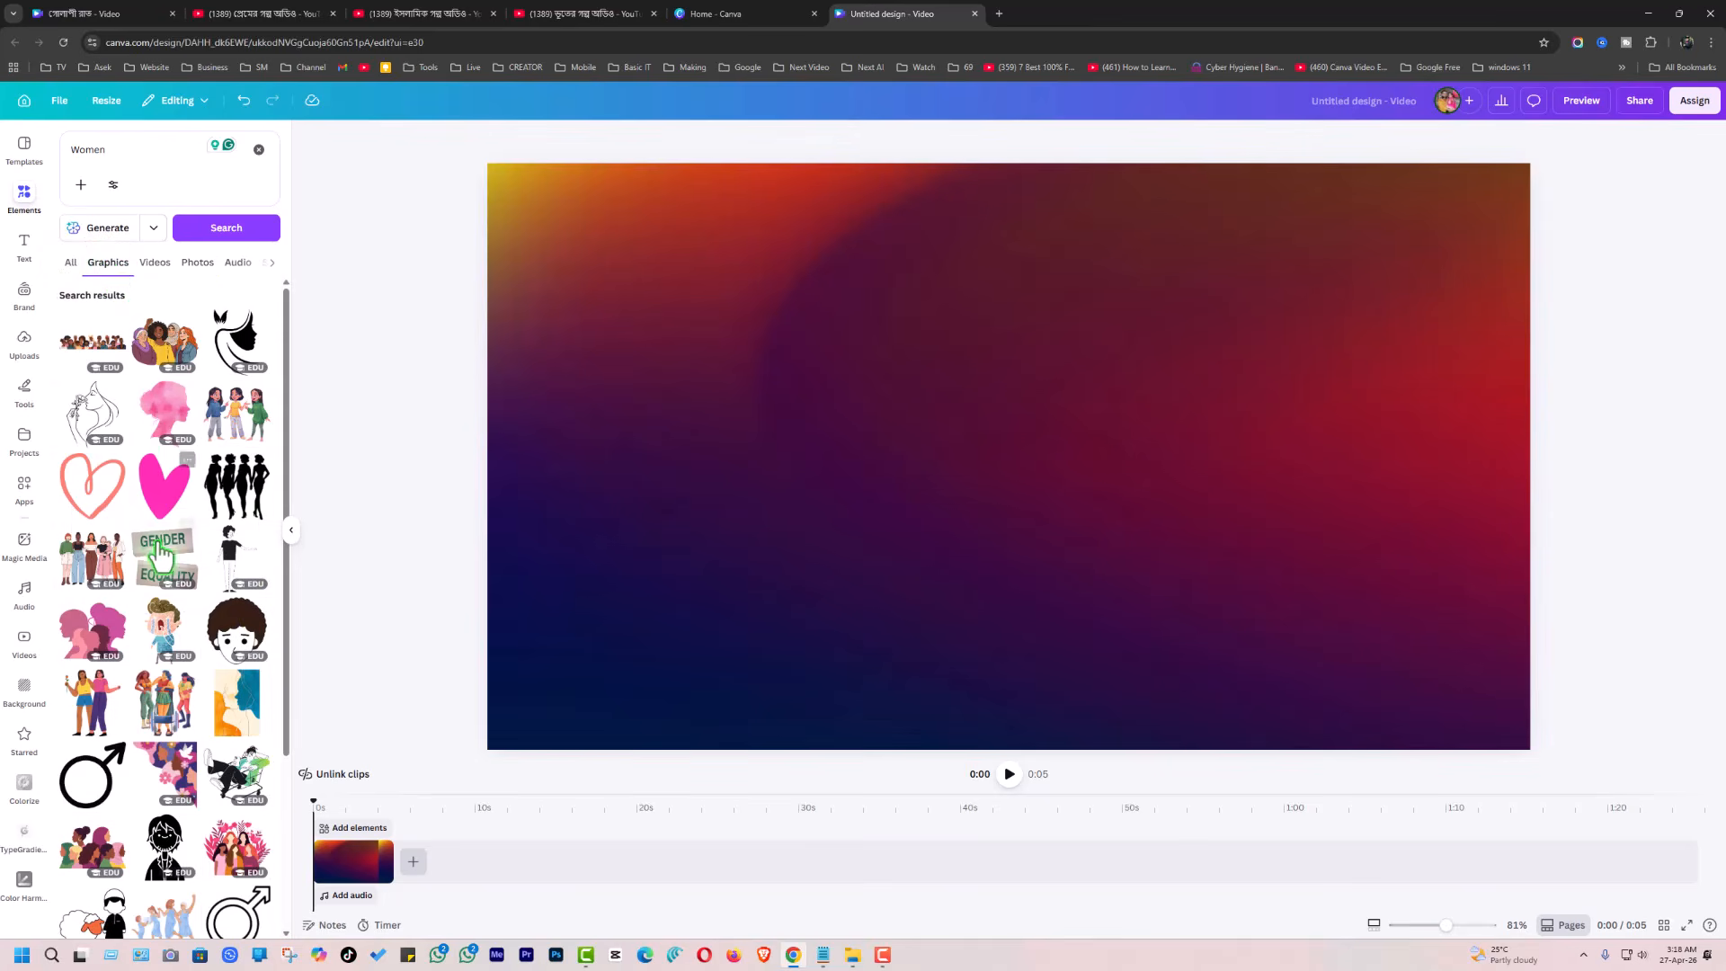
scroll(173, 580, down, 5)
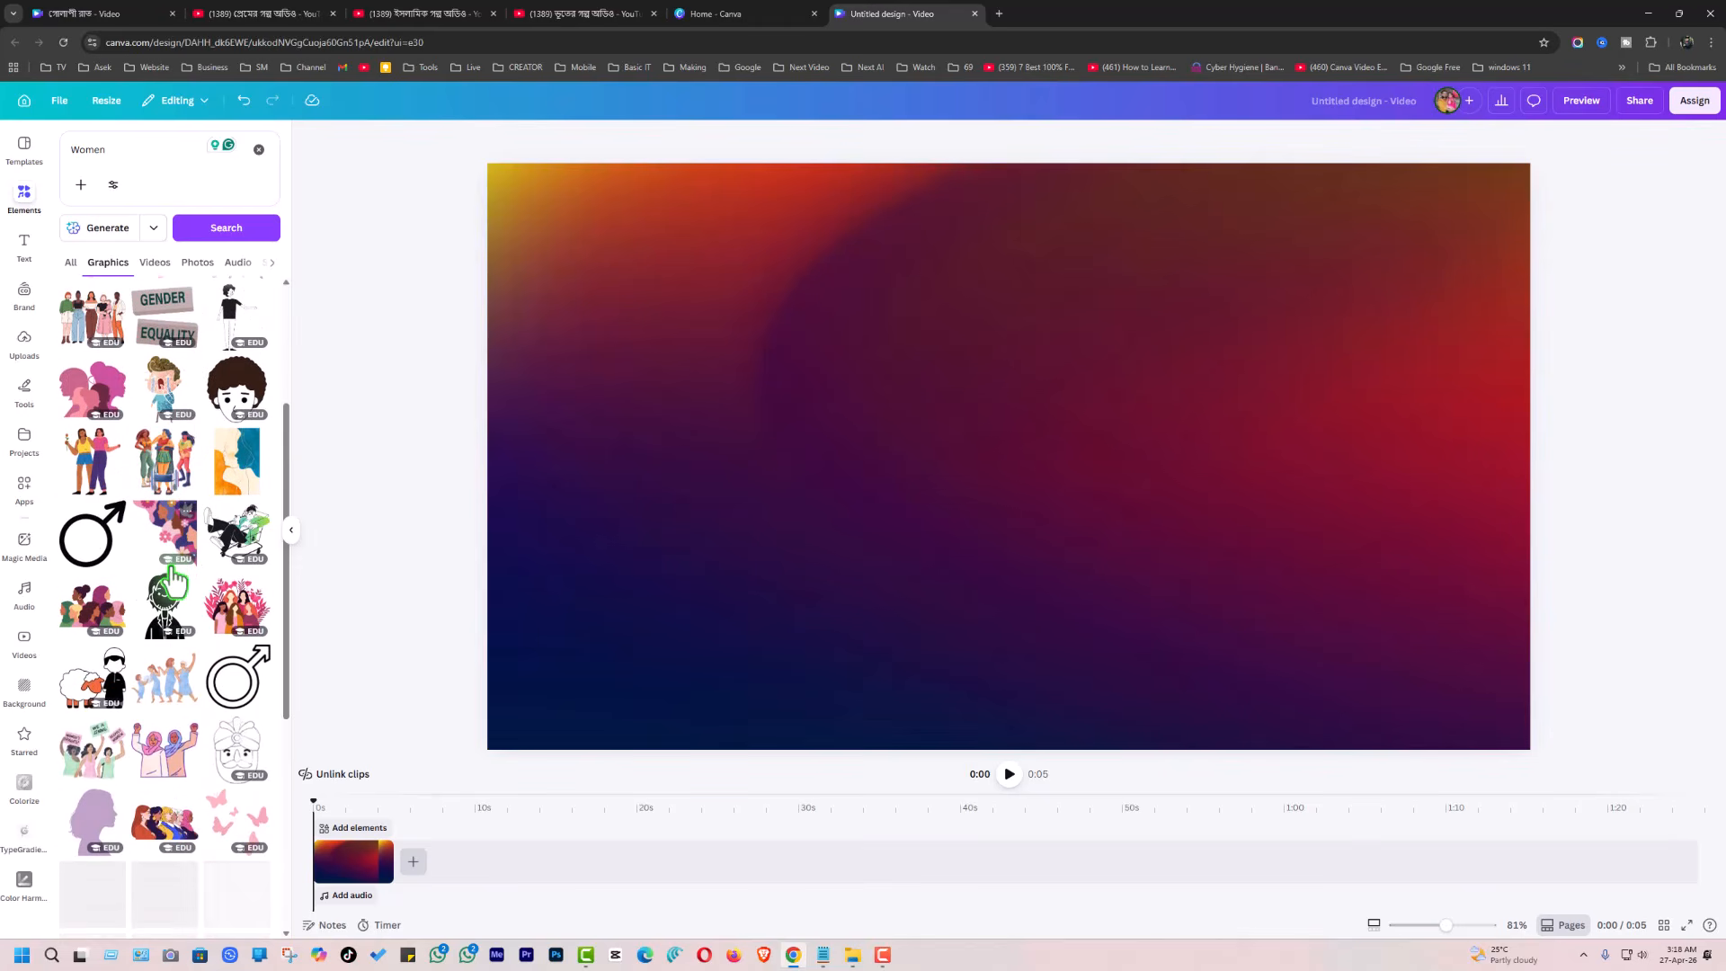
scroll(175, 580, down, 3)
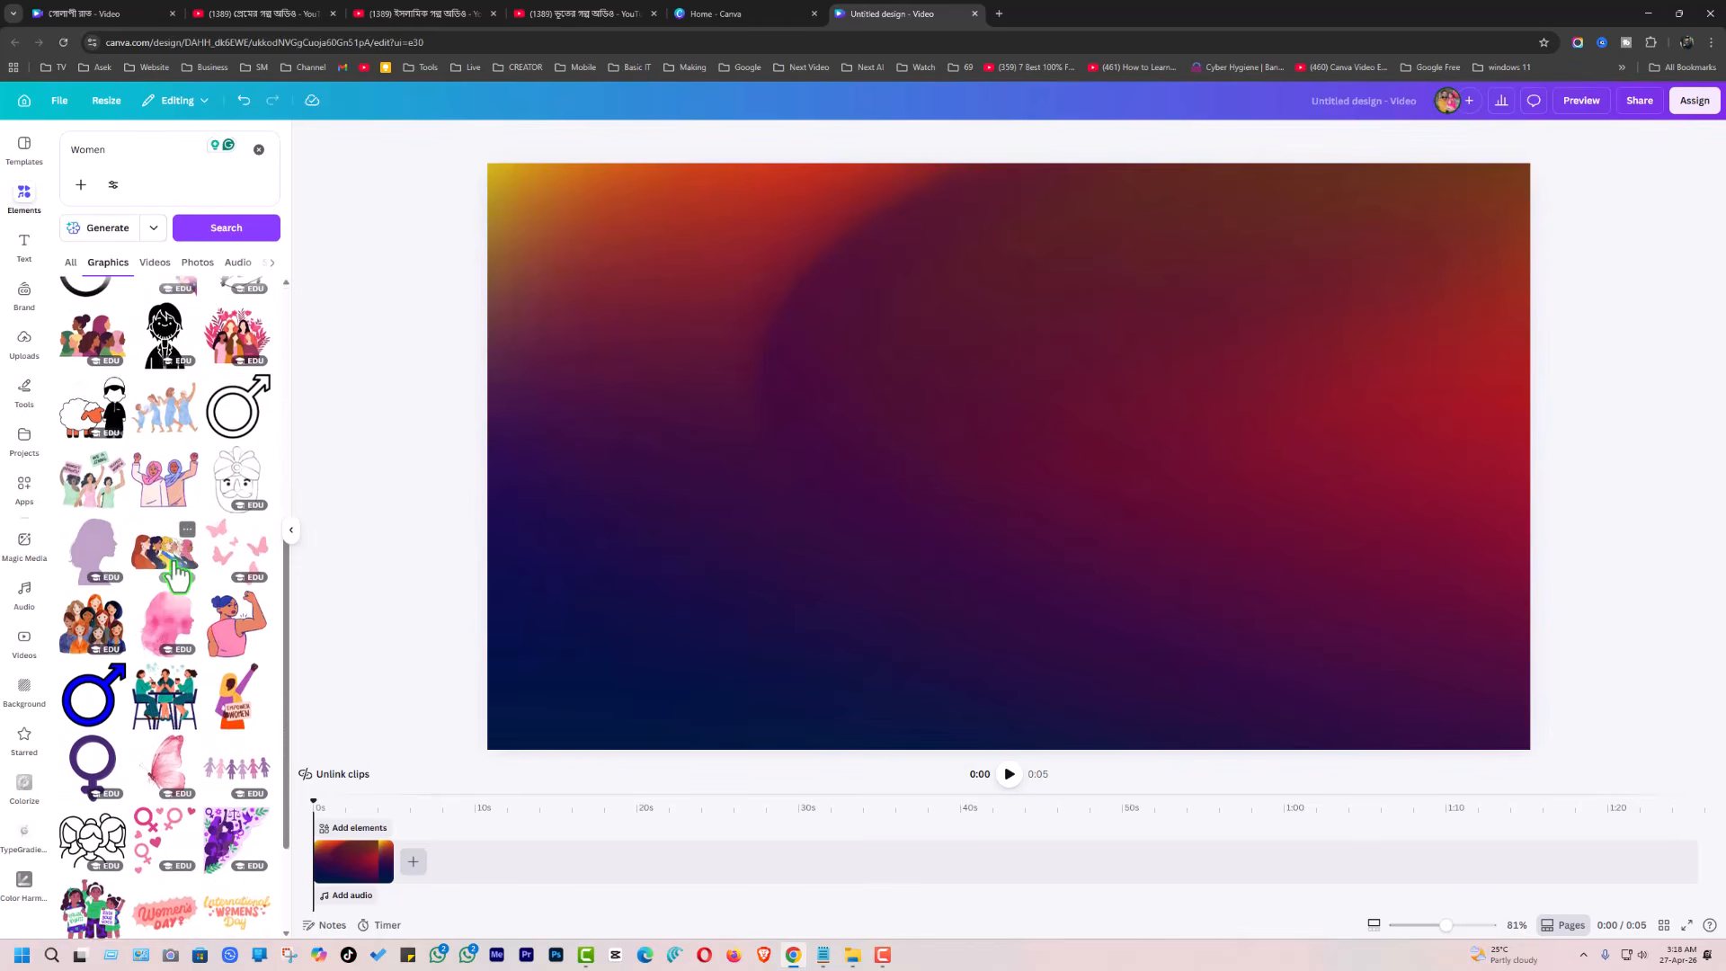
scroll(176, 575, down, 15)
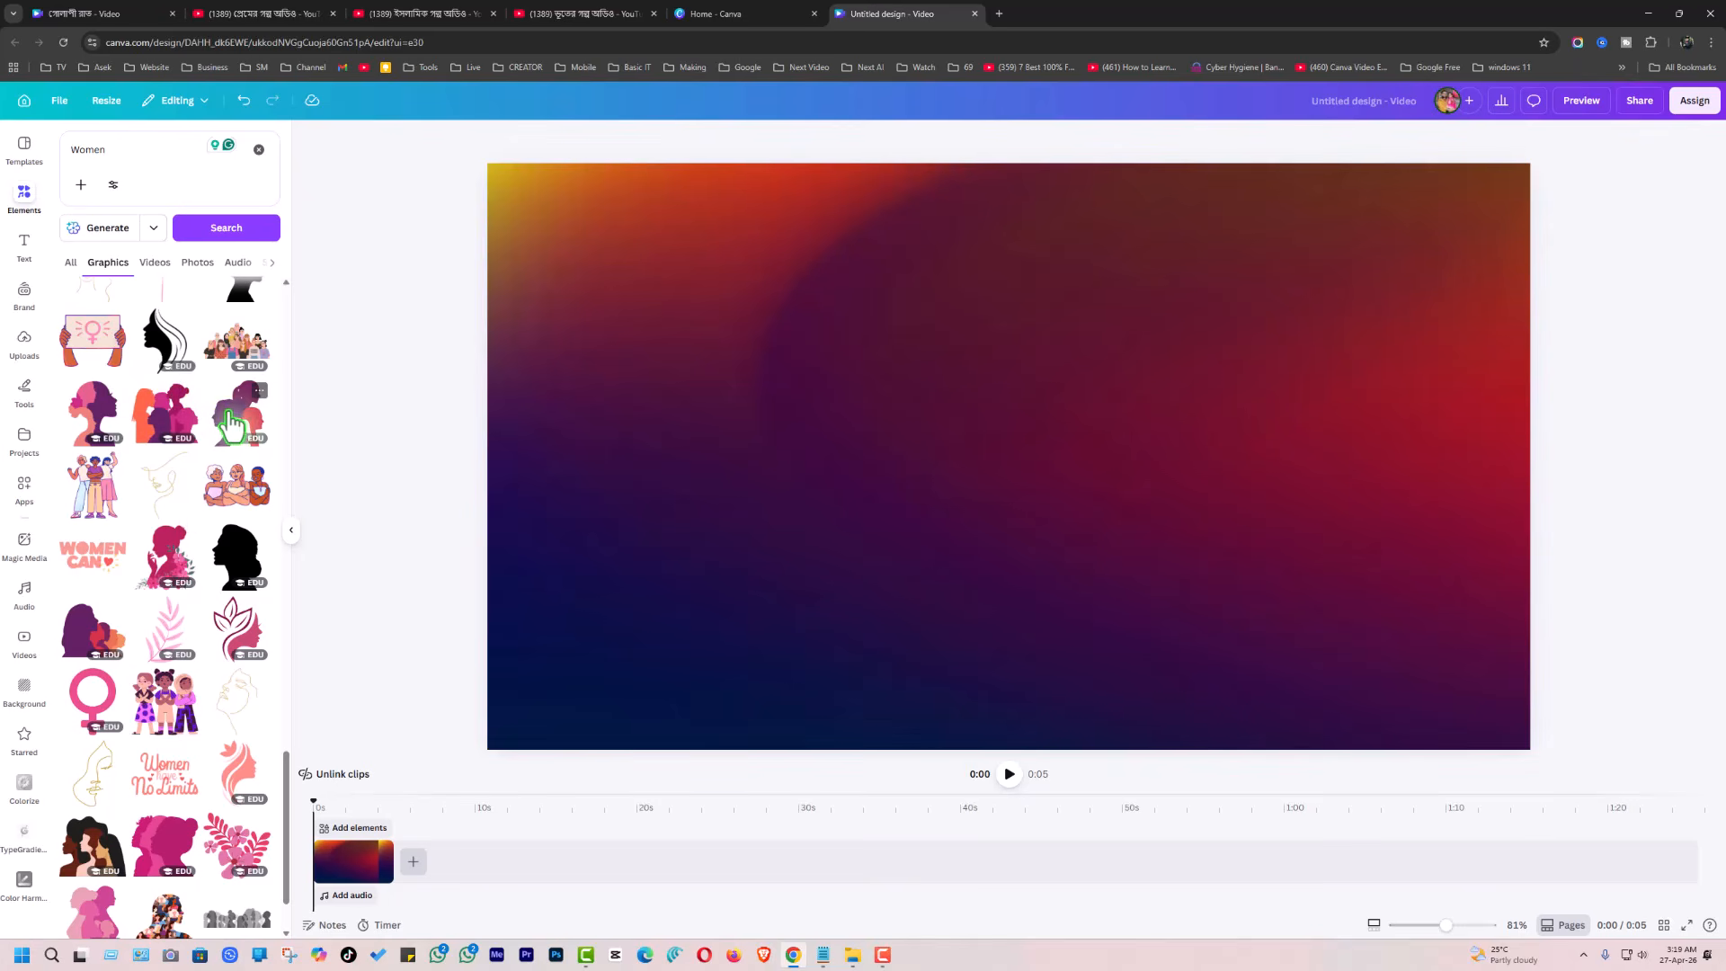
click(168, 566)
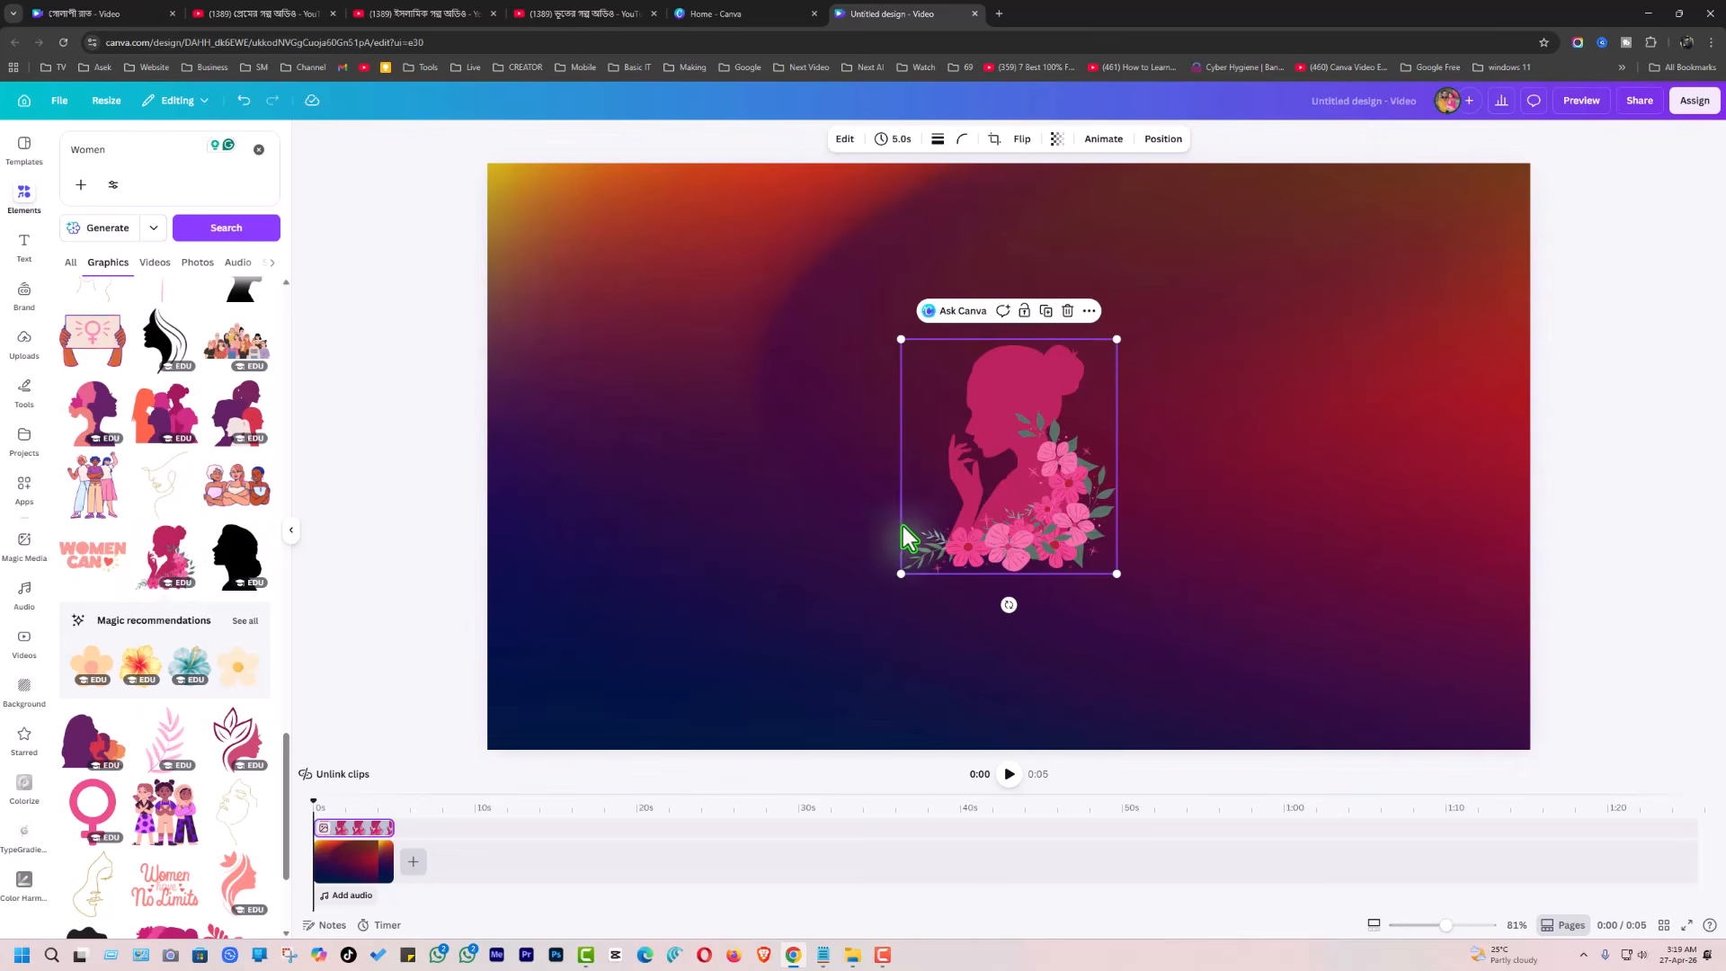
Enlarge the woman silhouette to most of the page height and place it against the page's right edge near the bottom
scroll(185, 643, down, 5)
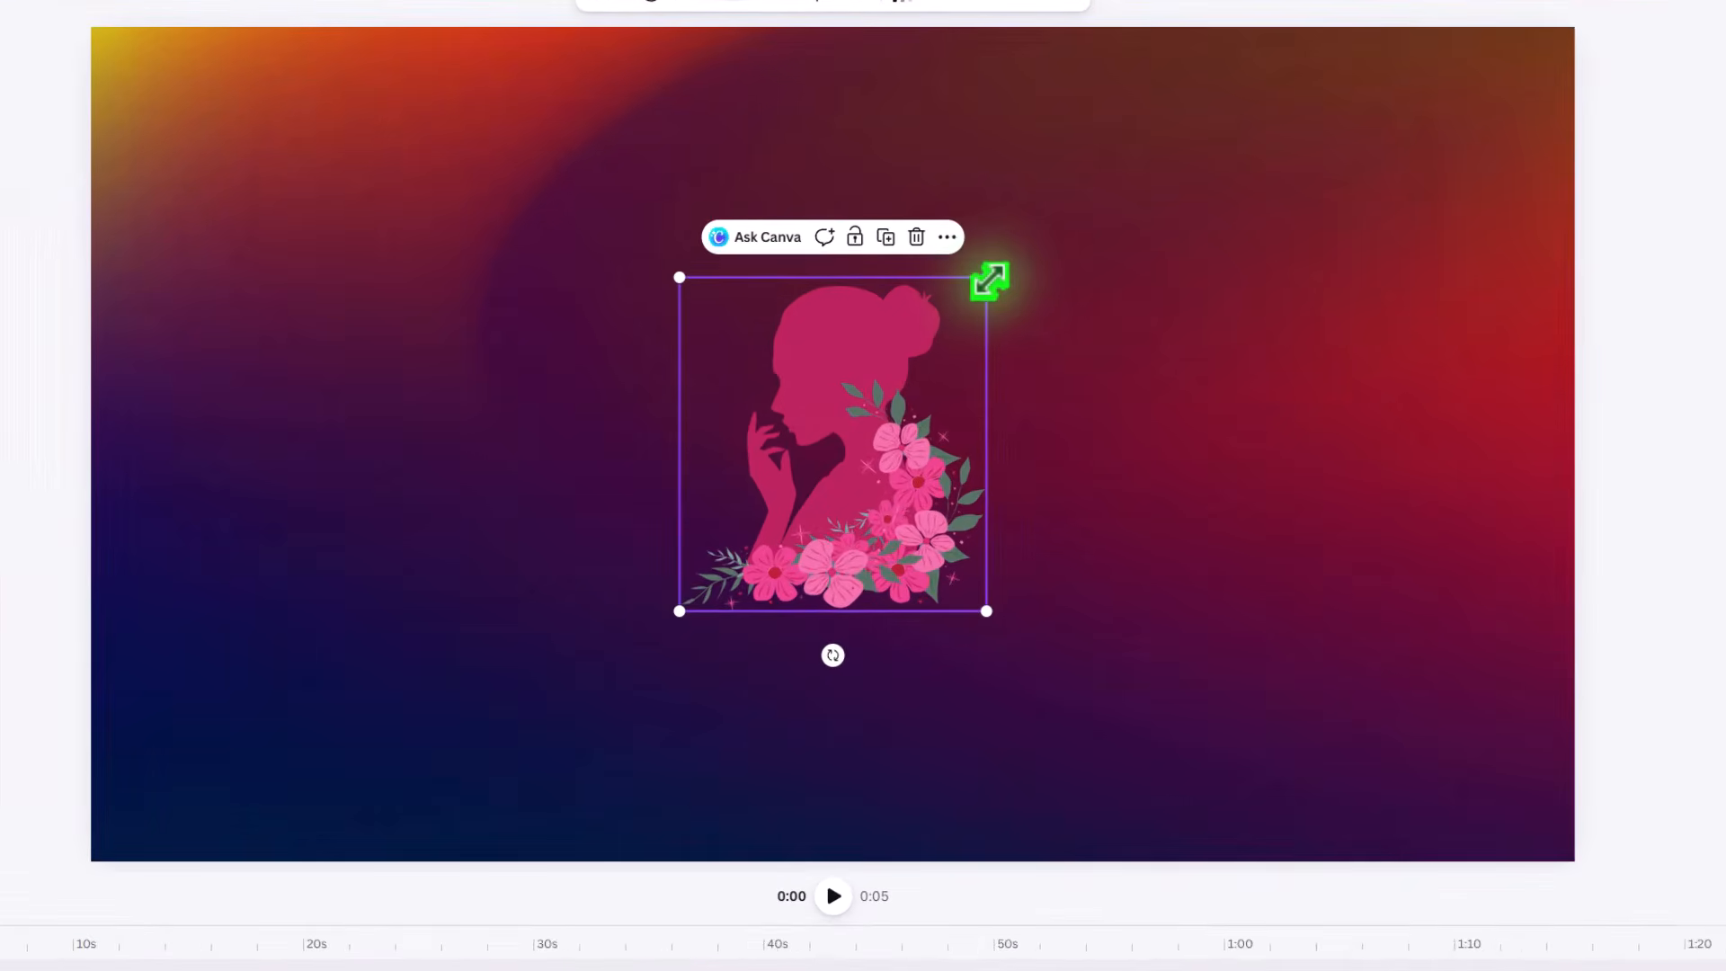
drag(1116, 339, 1164, 311)
drag(1054, 239, 1232, 155)
drag(1029, 417, 1336, 581)
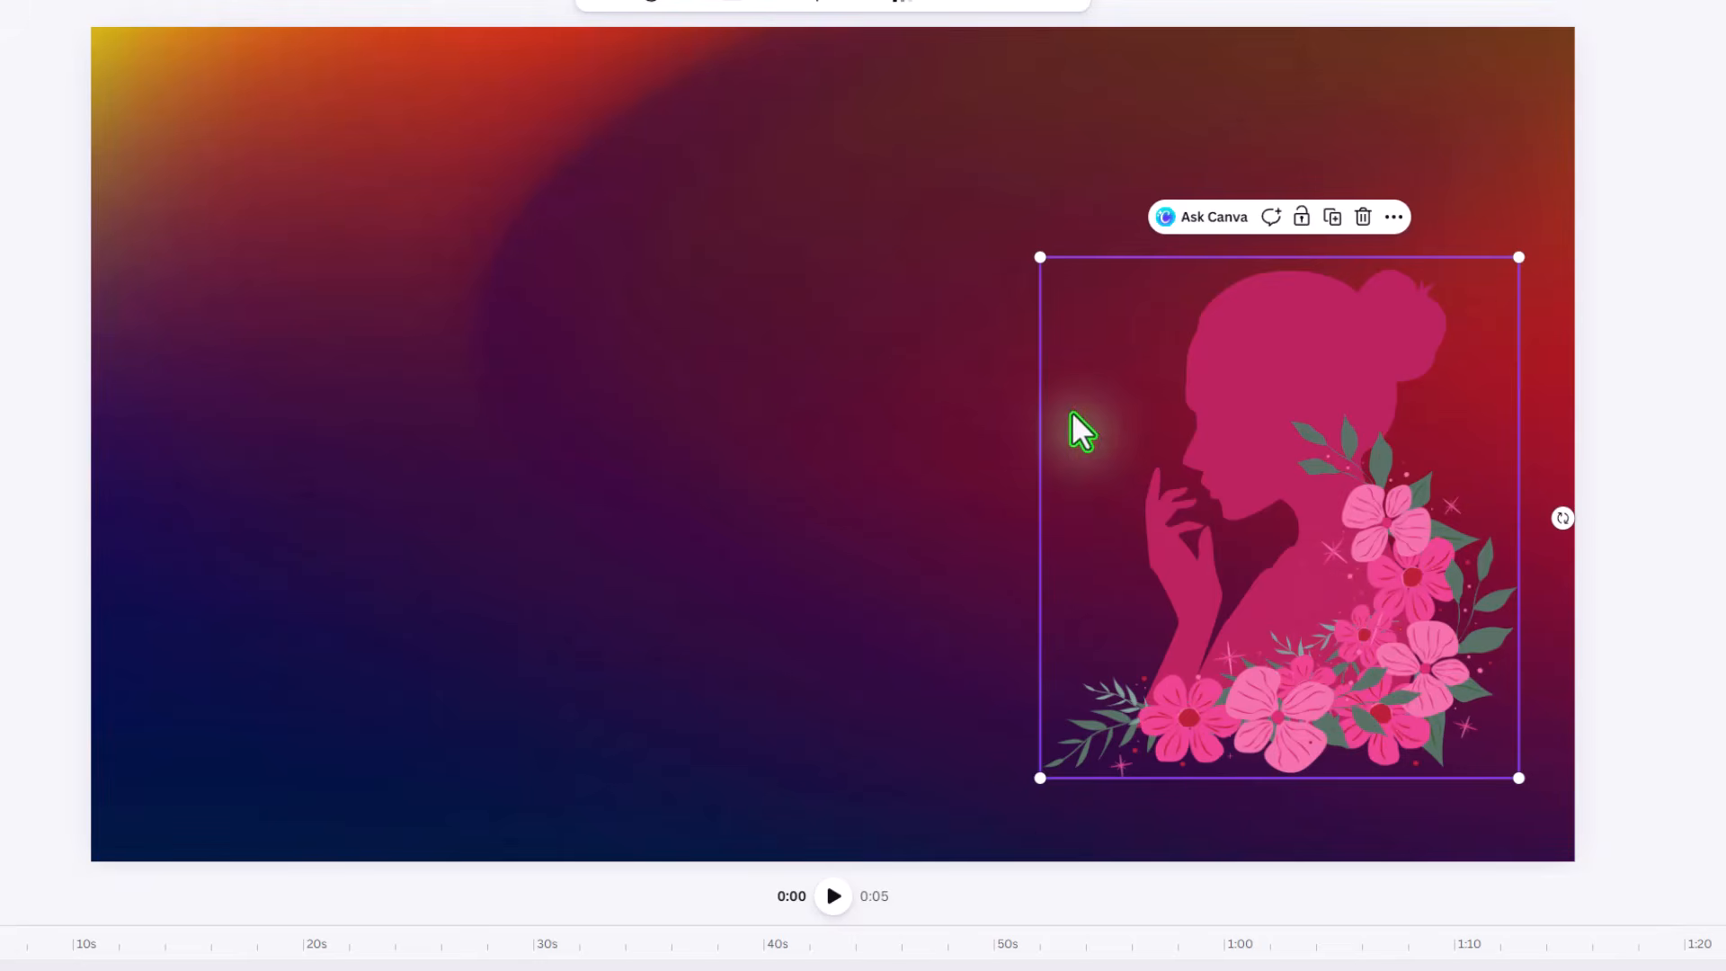
drag(1040, 259, 794, 104)
mouse_move(1370, 566)
mouse_down()
mouse_move(1525, 701)
mouse_move(1468, 635)
mouse_move(1425, 632)
mouse_move(1425, 589)
mouse_up()
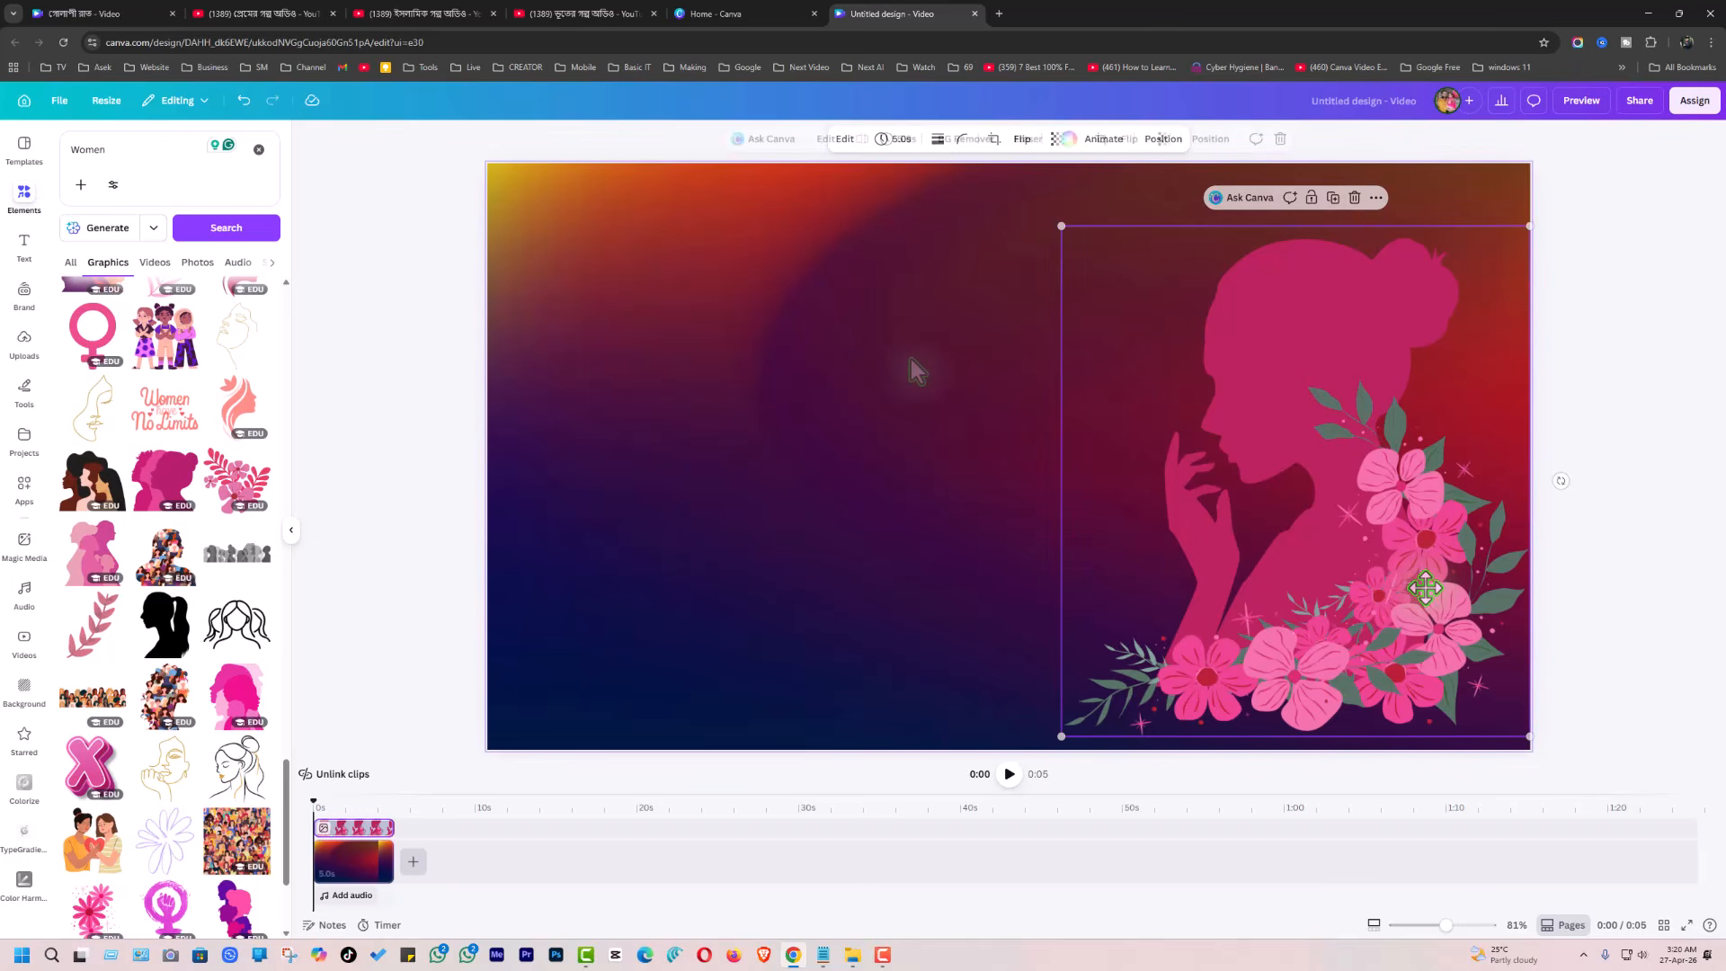
click(911, 360)
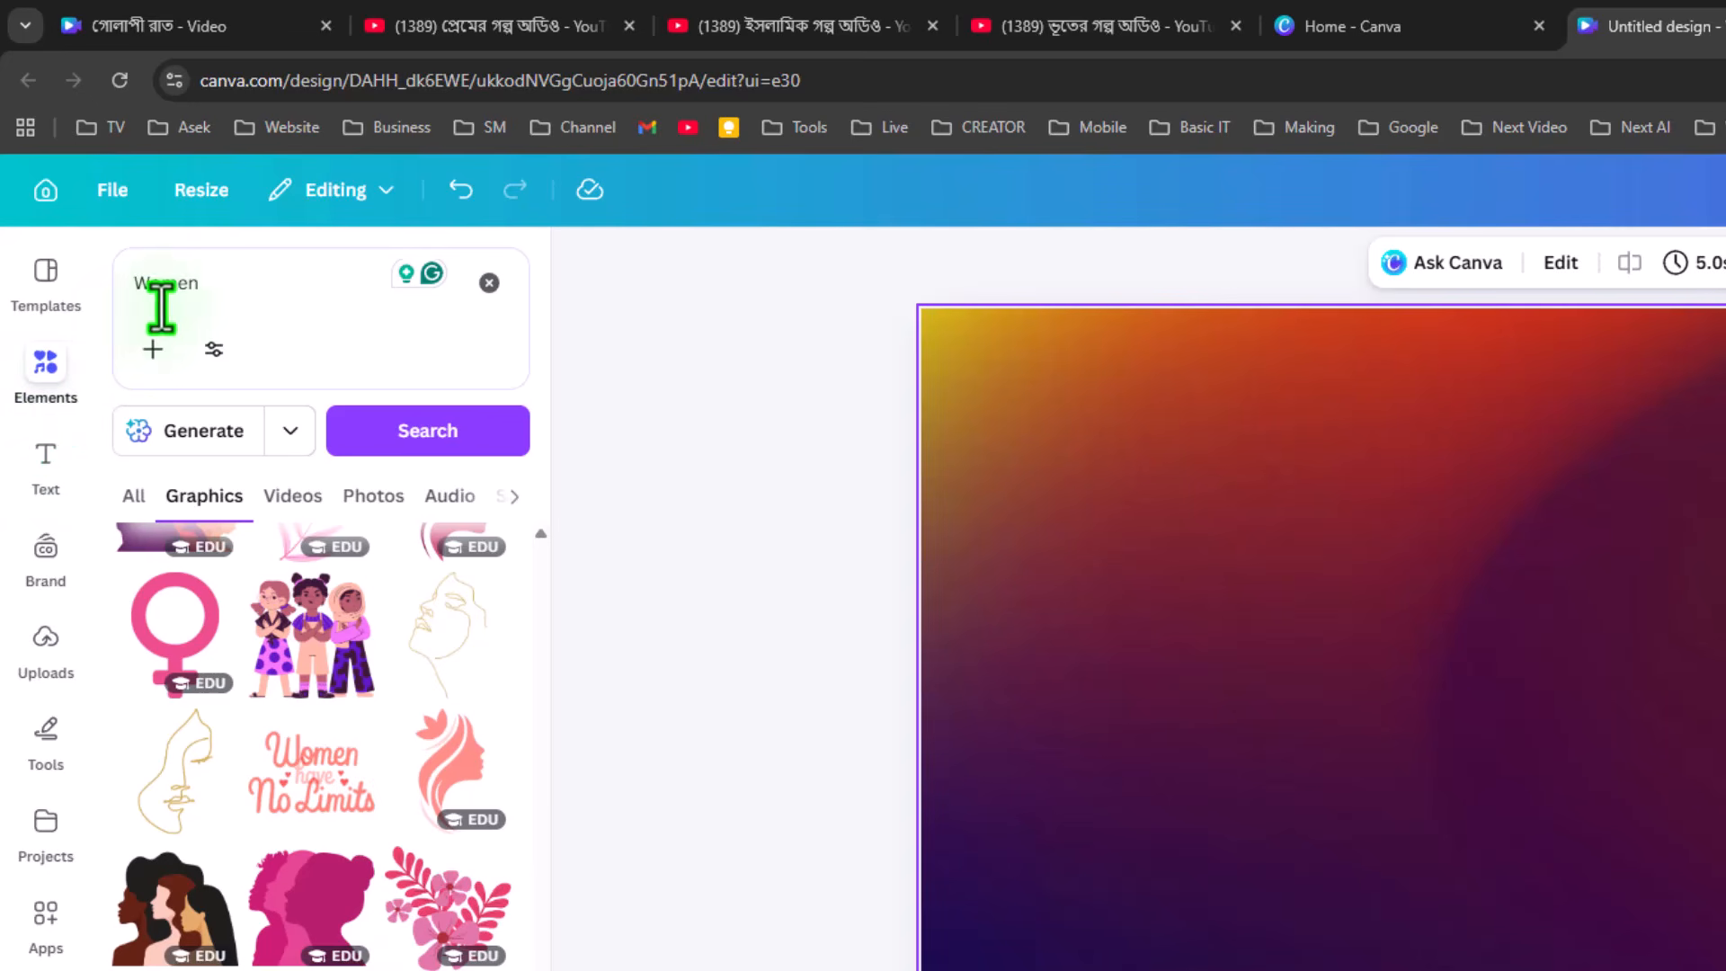
Replace the element search term with "Moon" and run the search
click(251, 289)
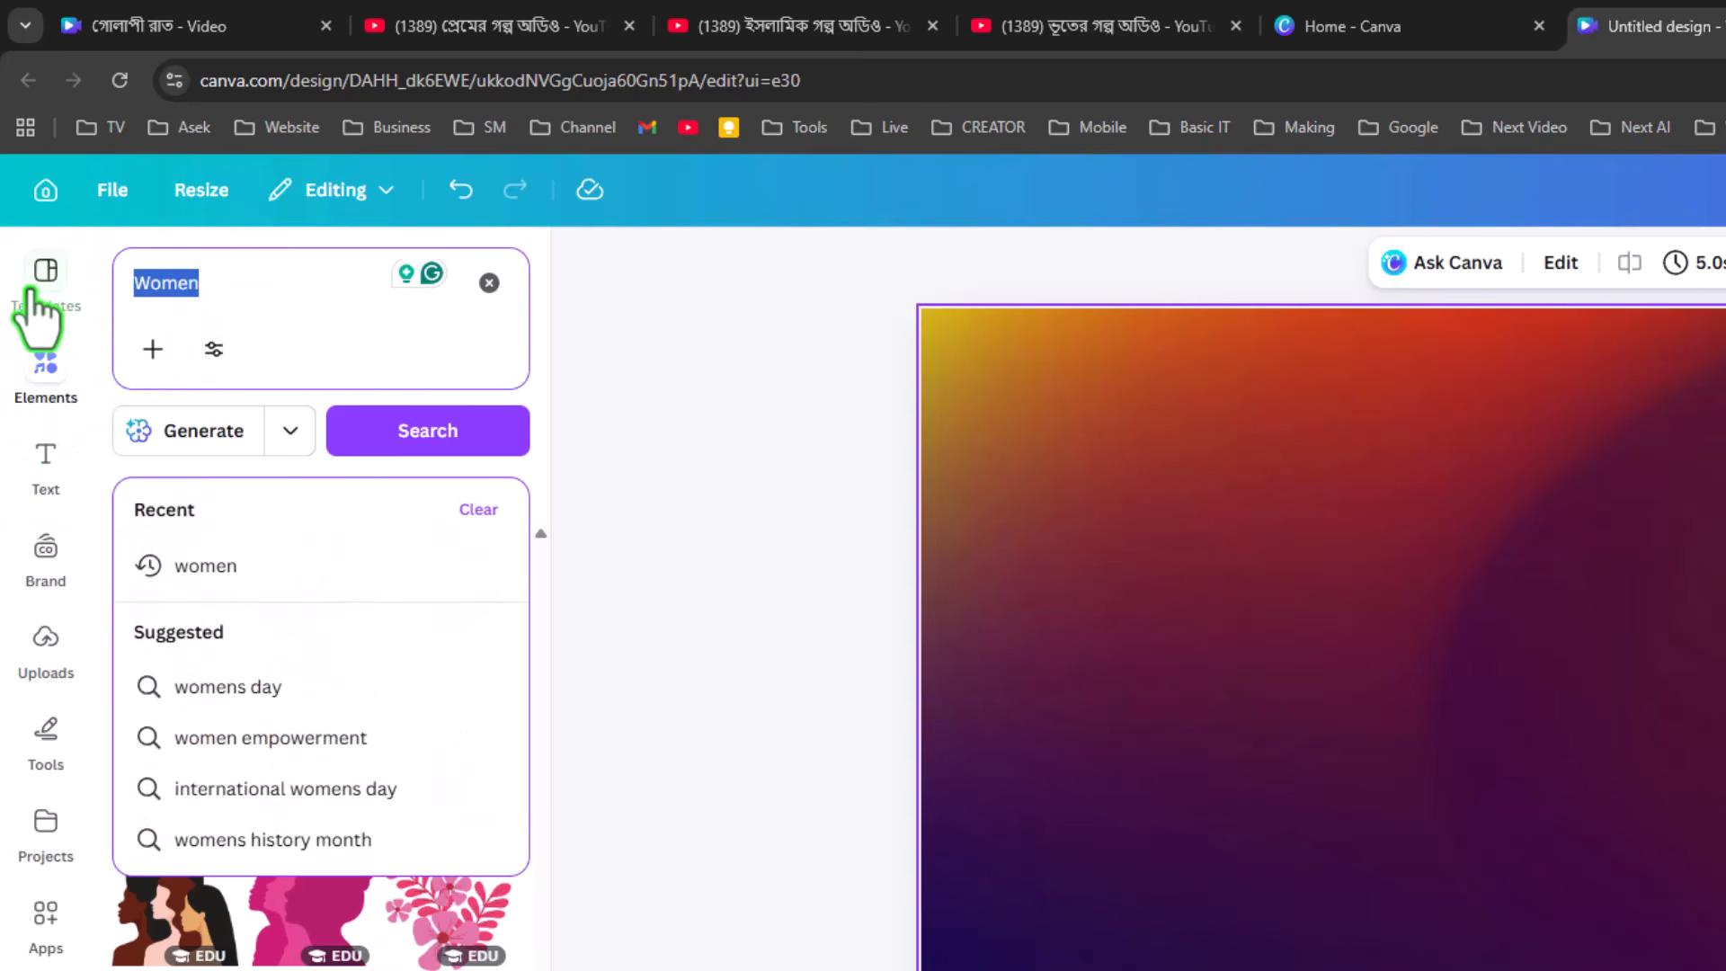
text(Moon)
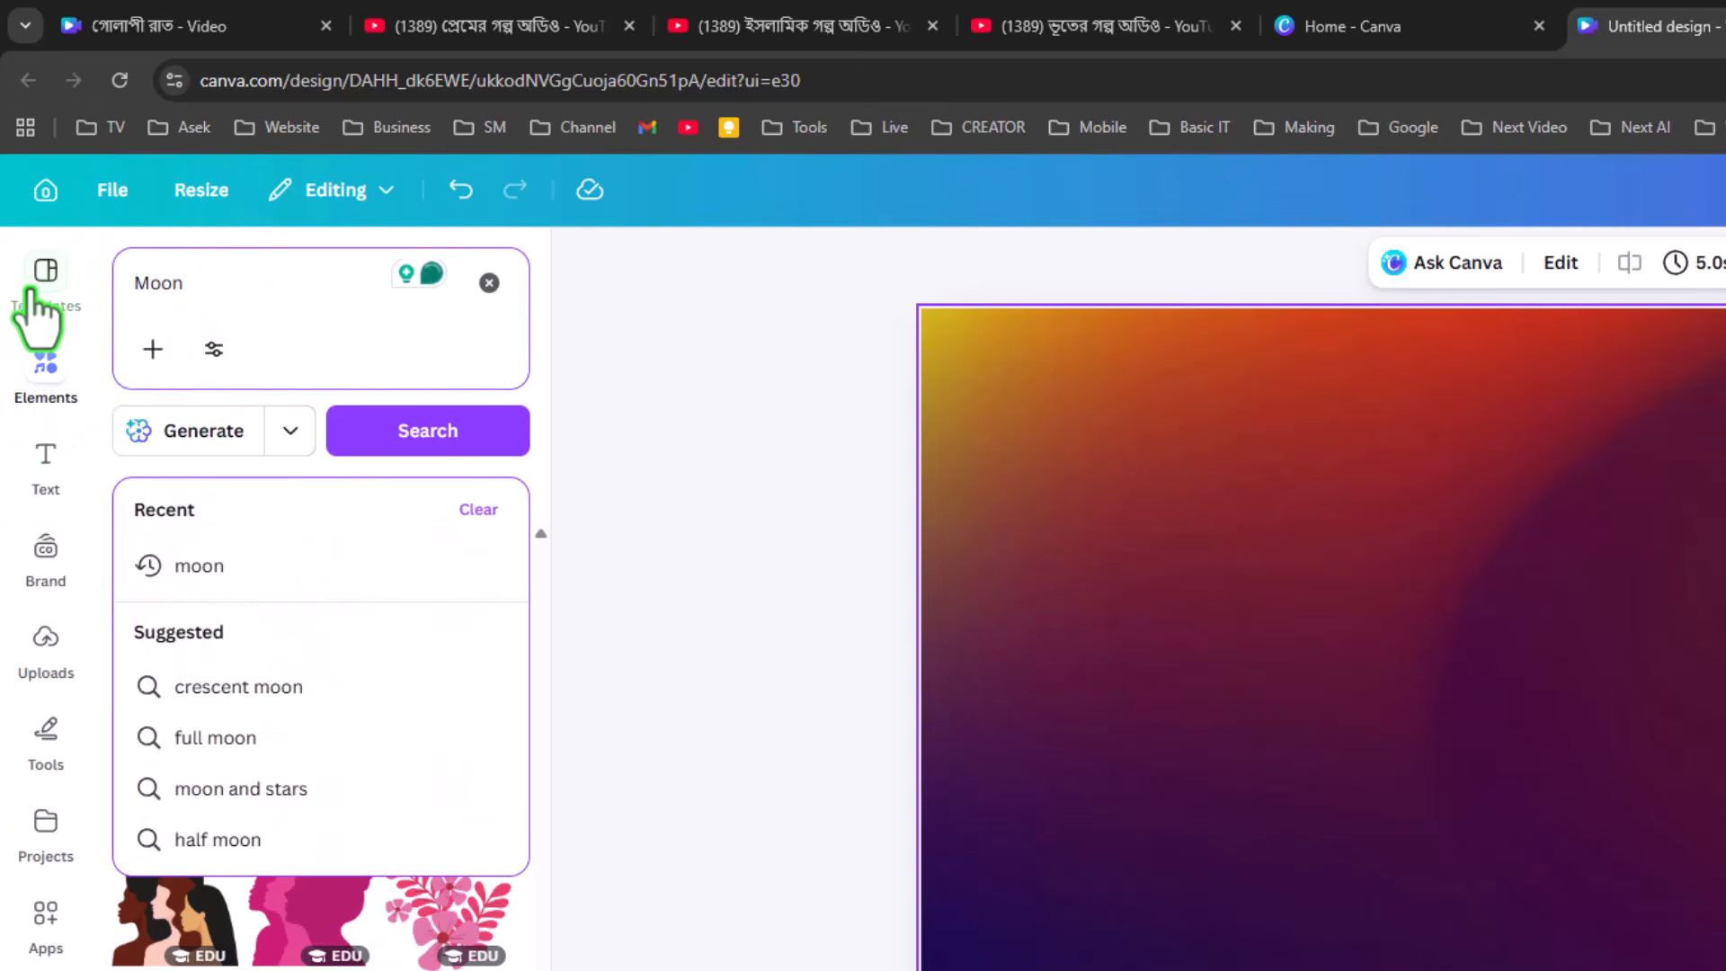
key(Return)
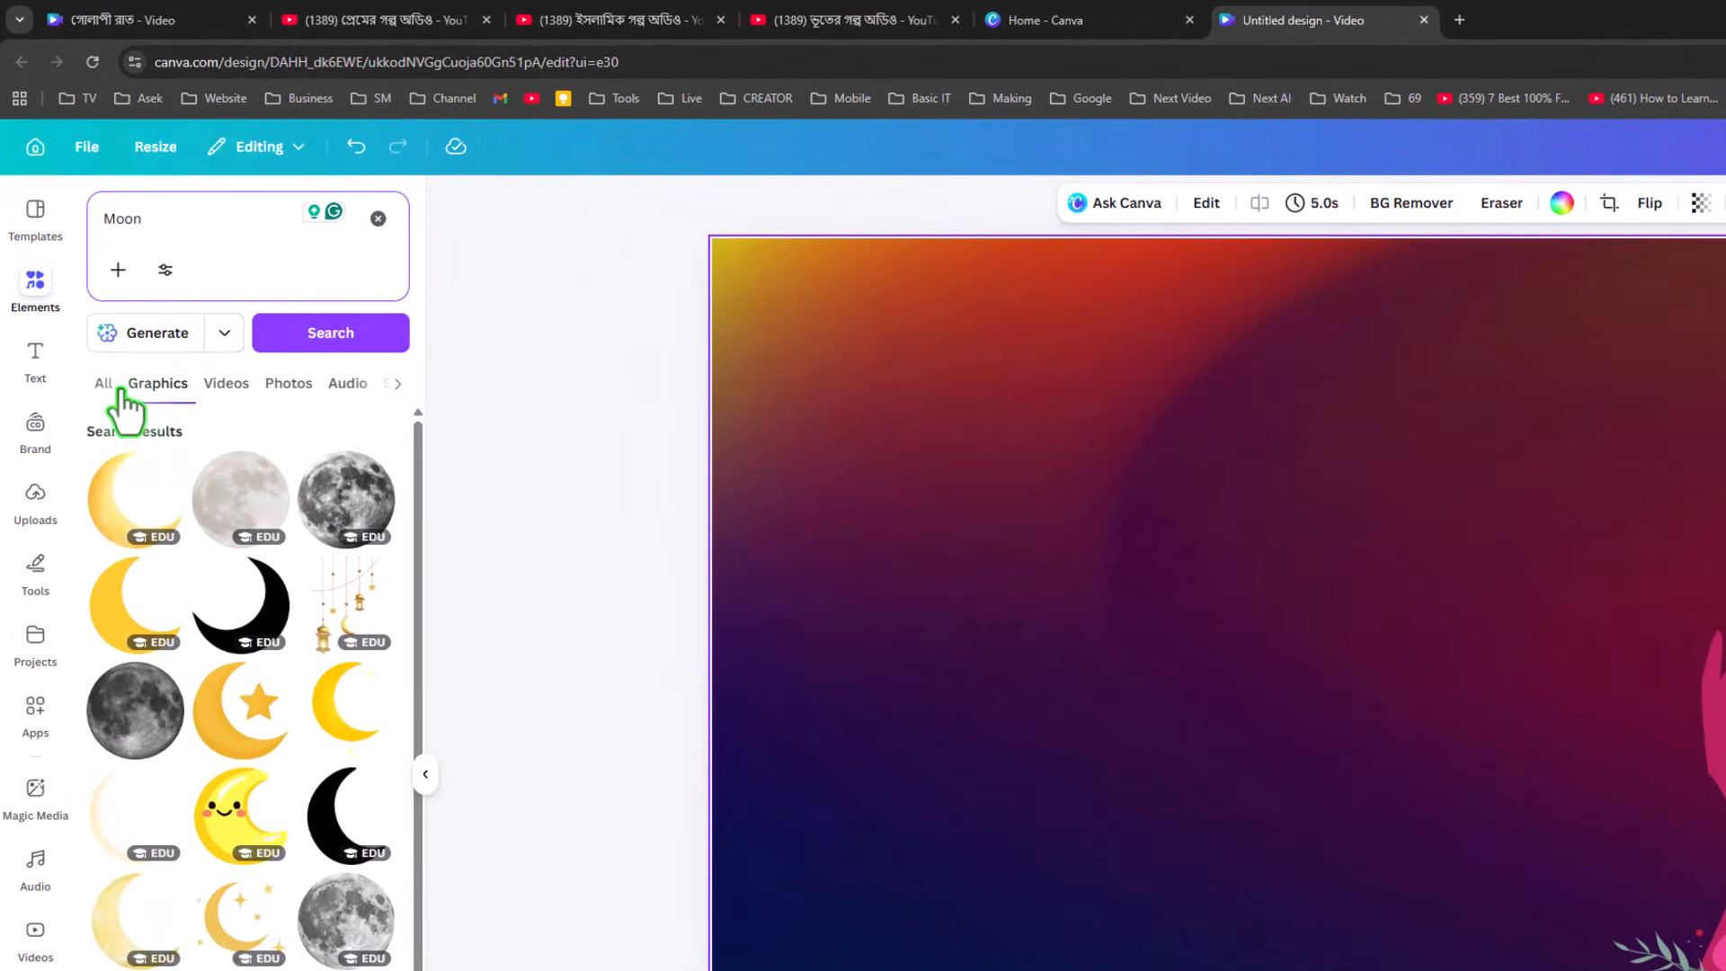
Compare the moon videos, photos and graphics, and add the pale grey full moon graphic to the page
click(71, 264)
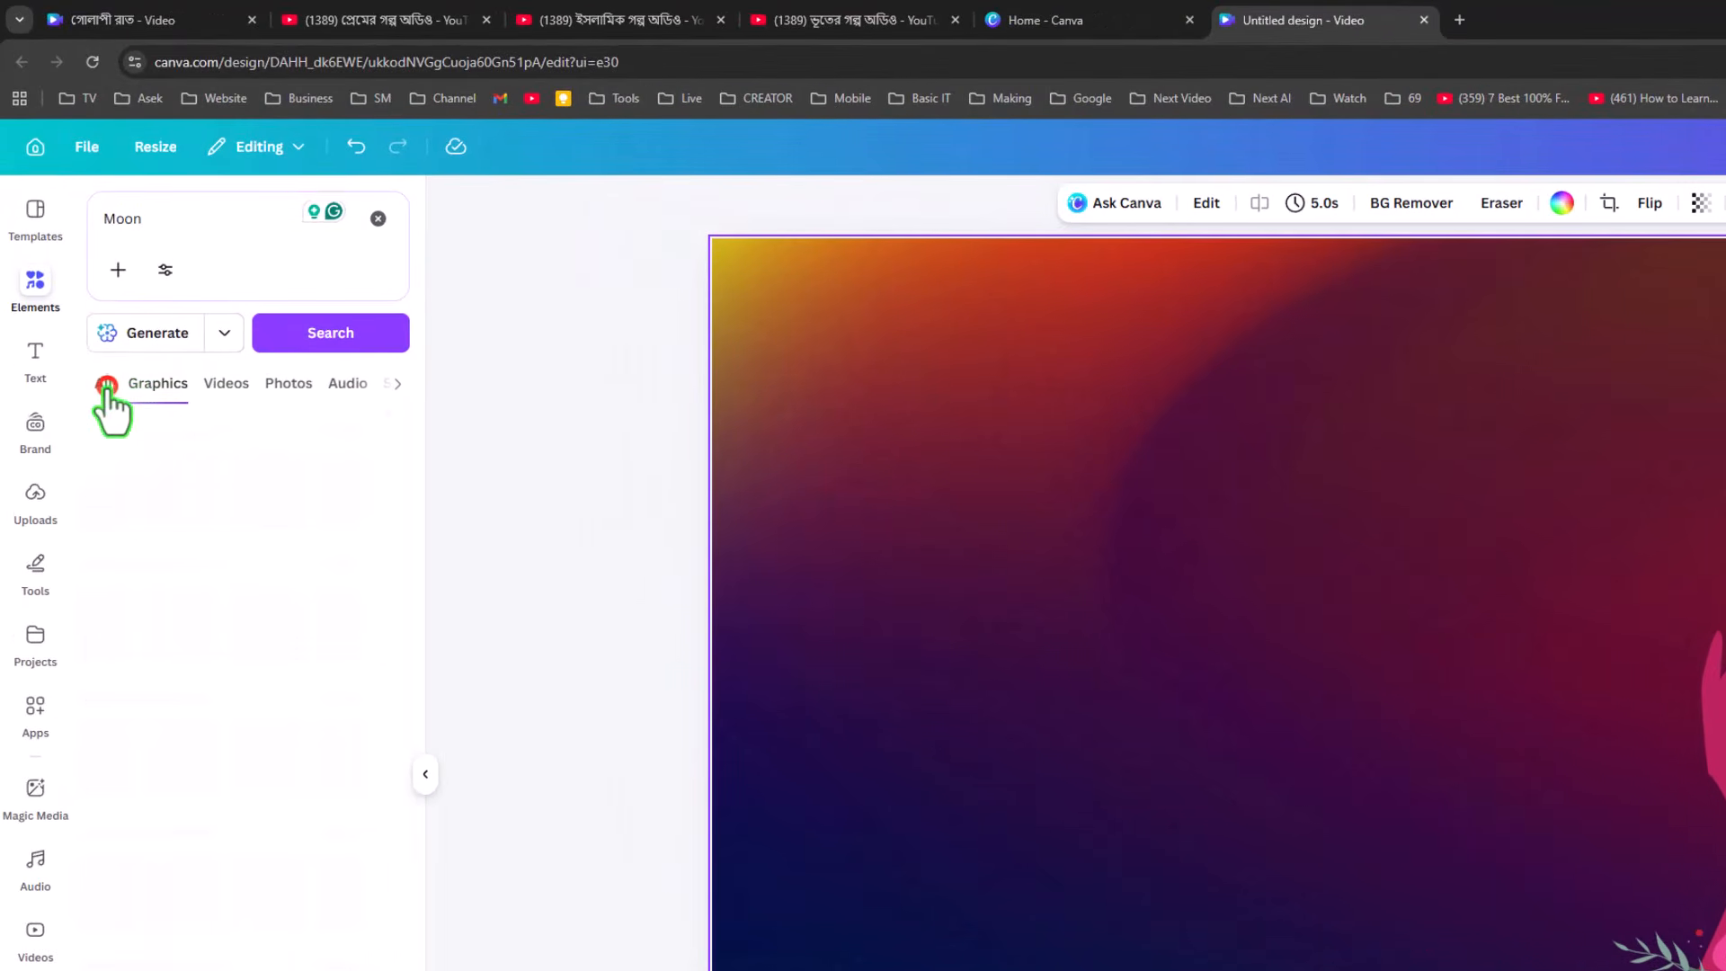
click(166, 387)
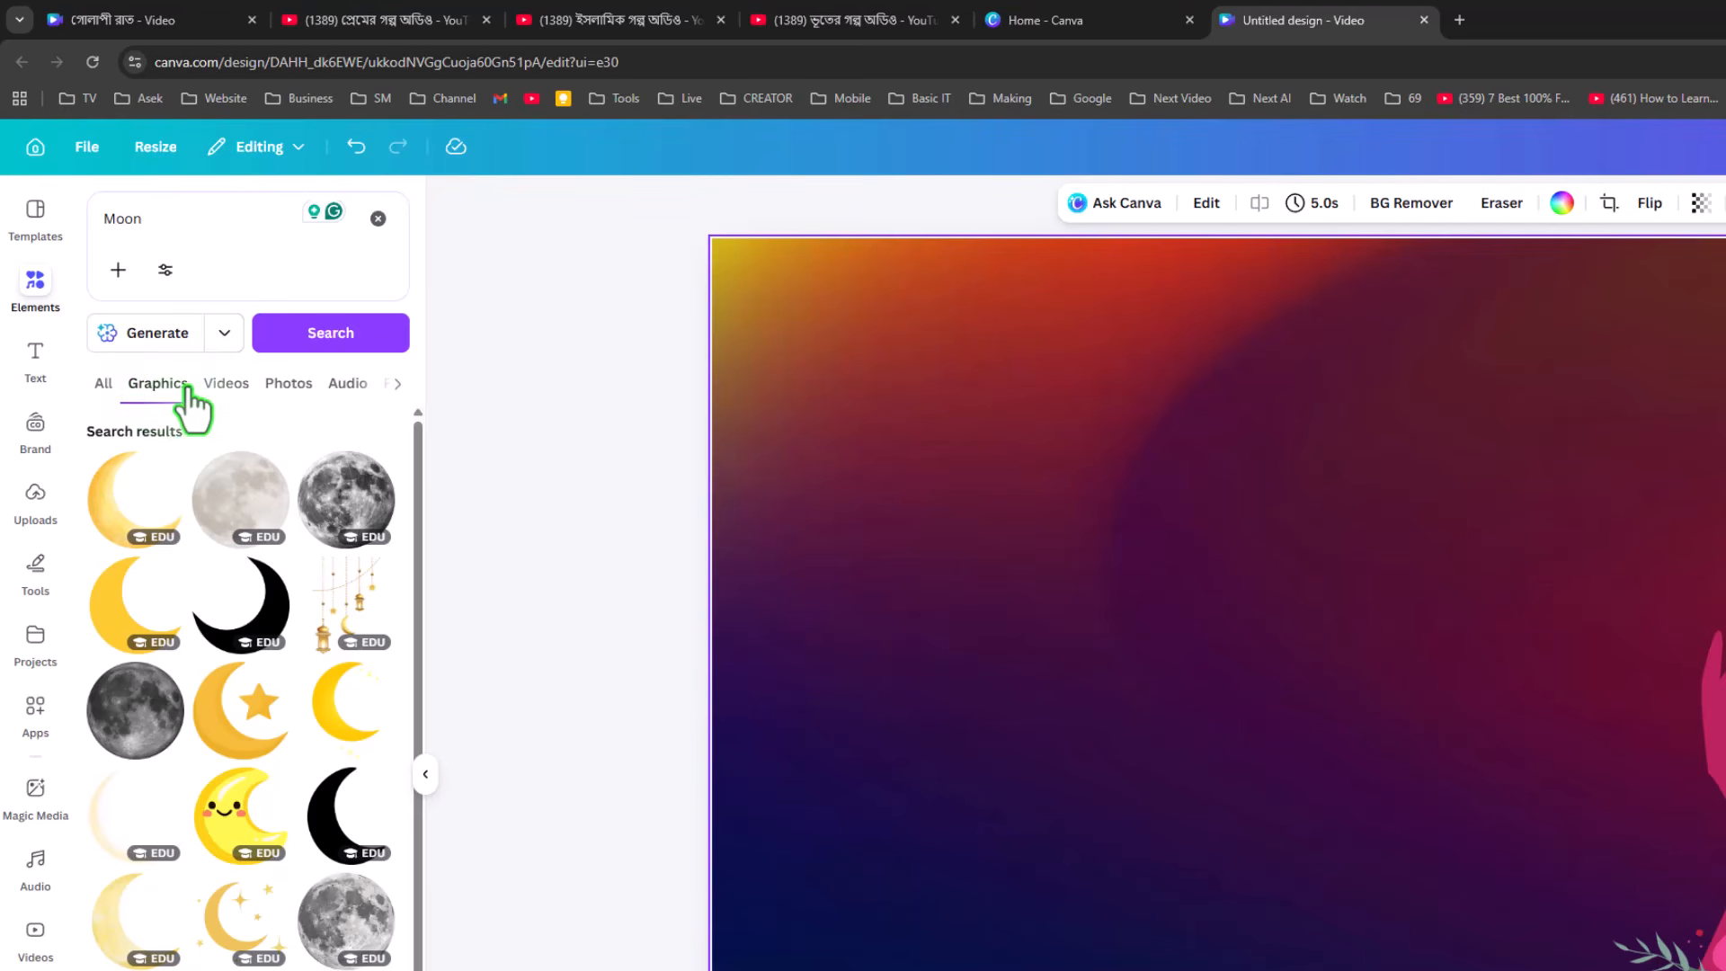
click(225, 384)
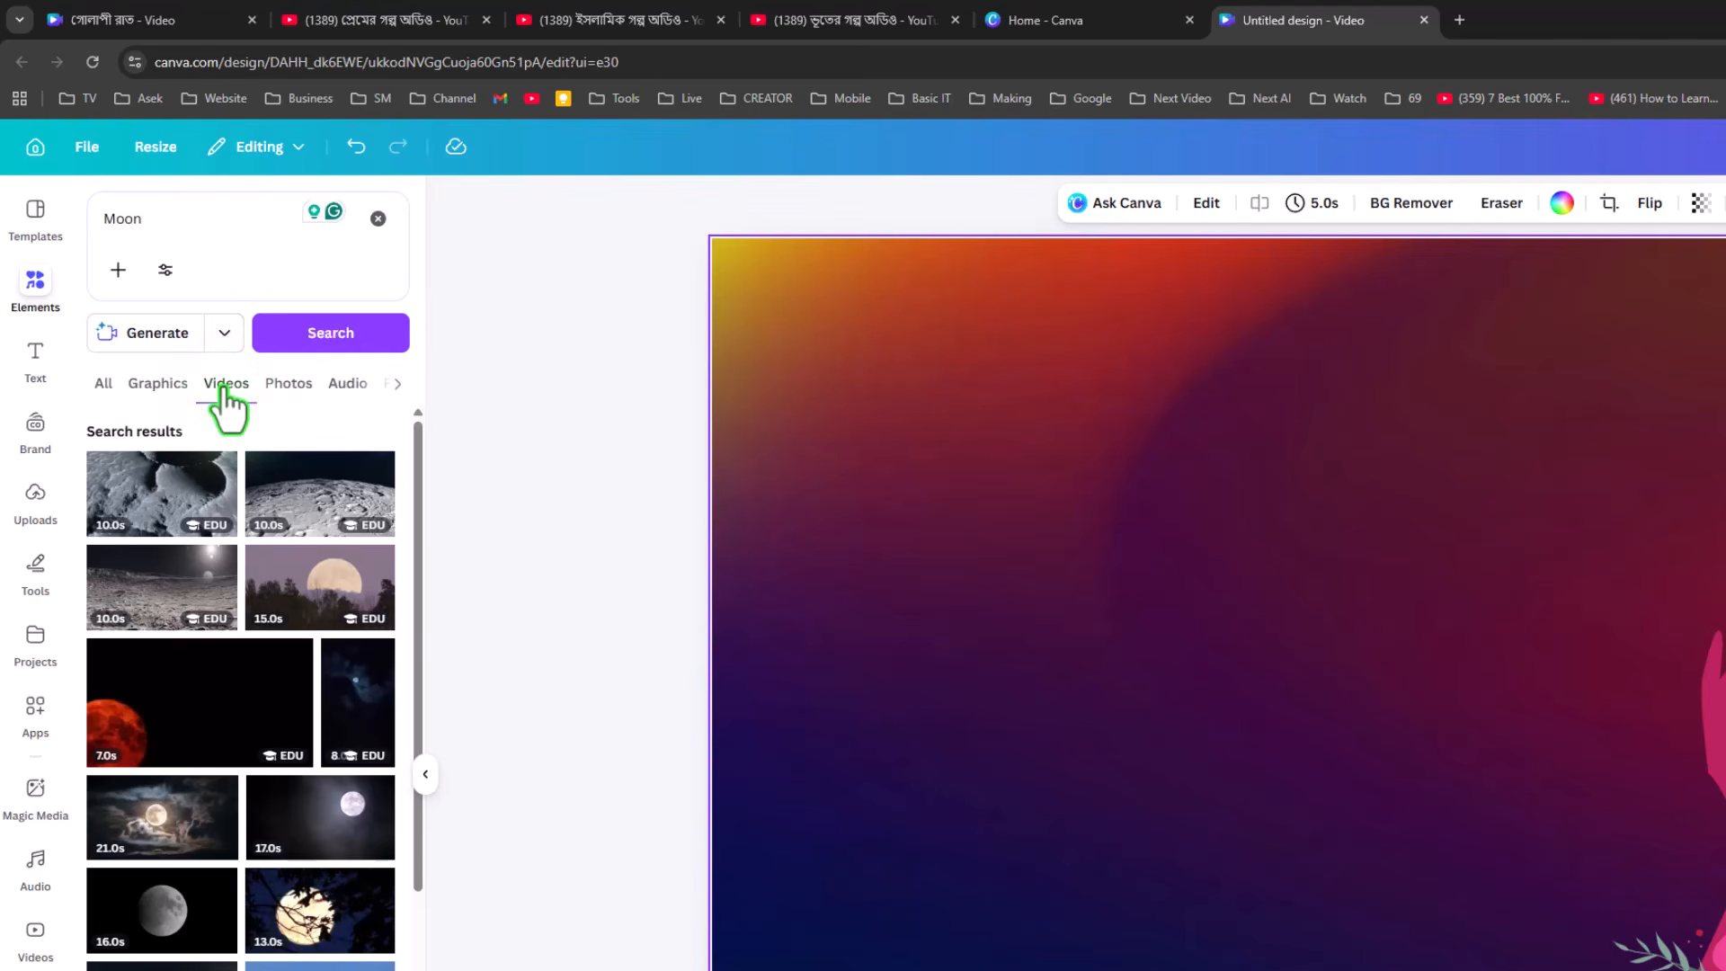
click(289, 386)
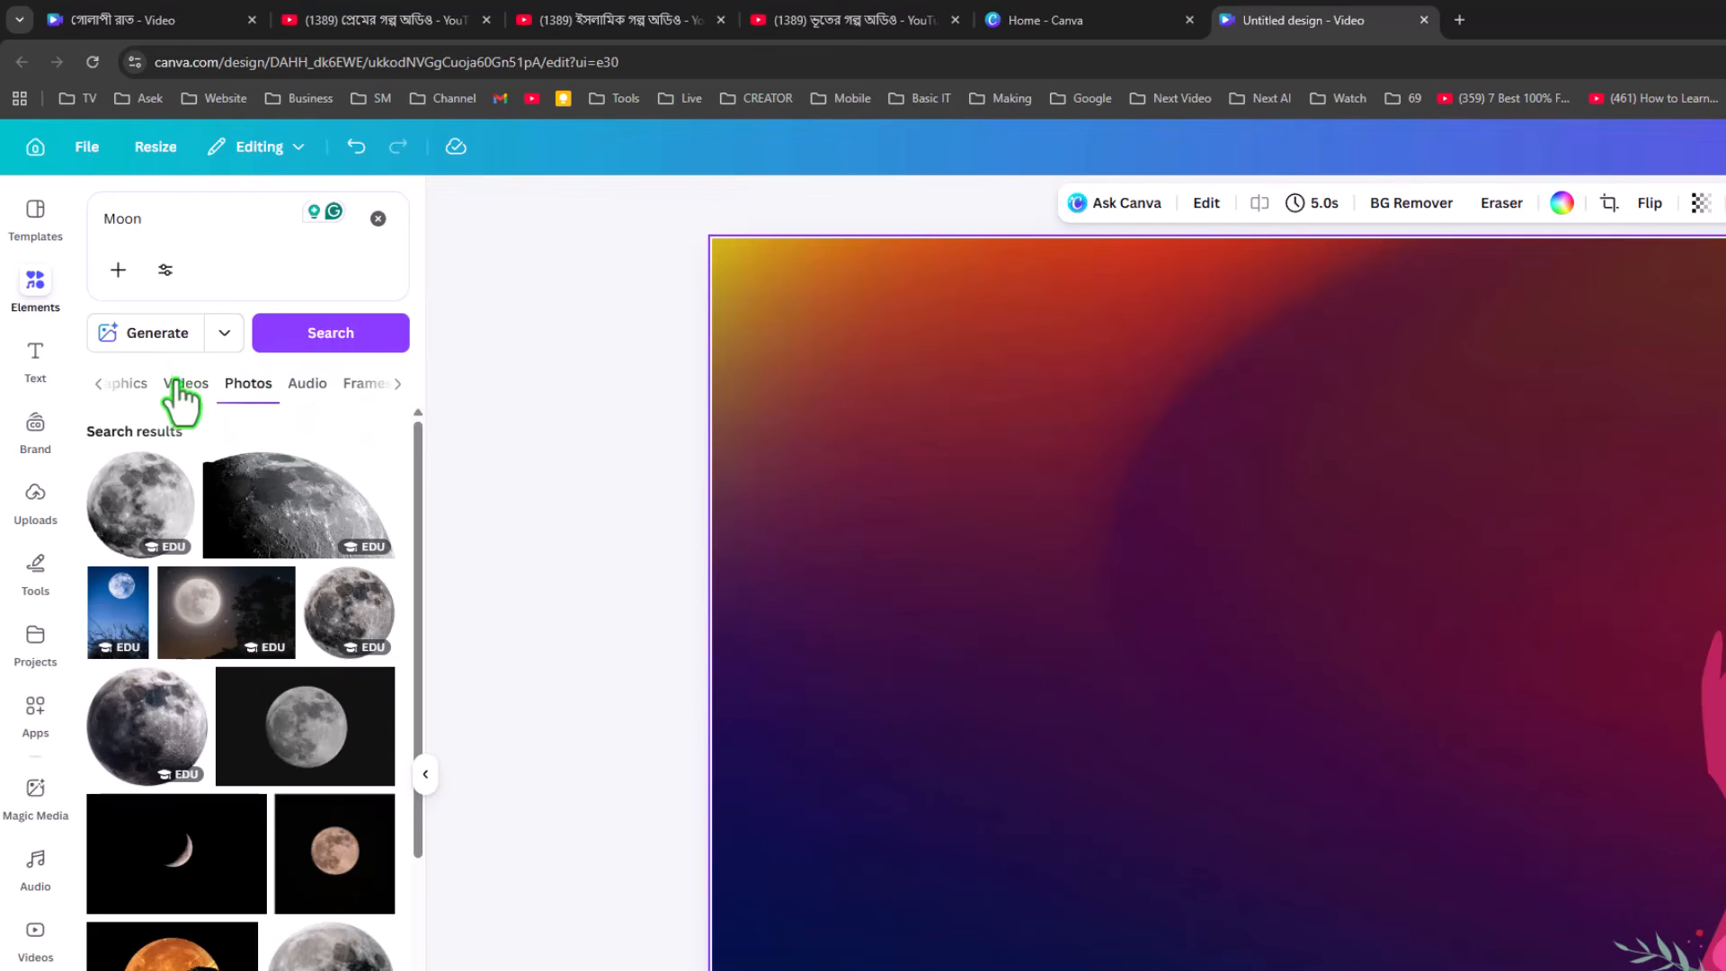
click(124, 384)
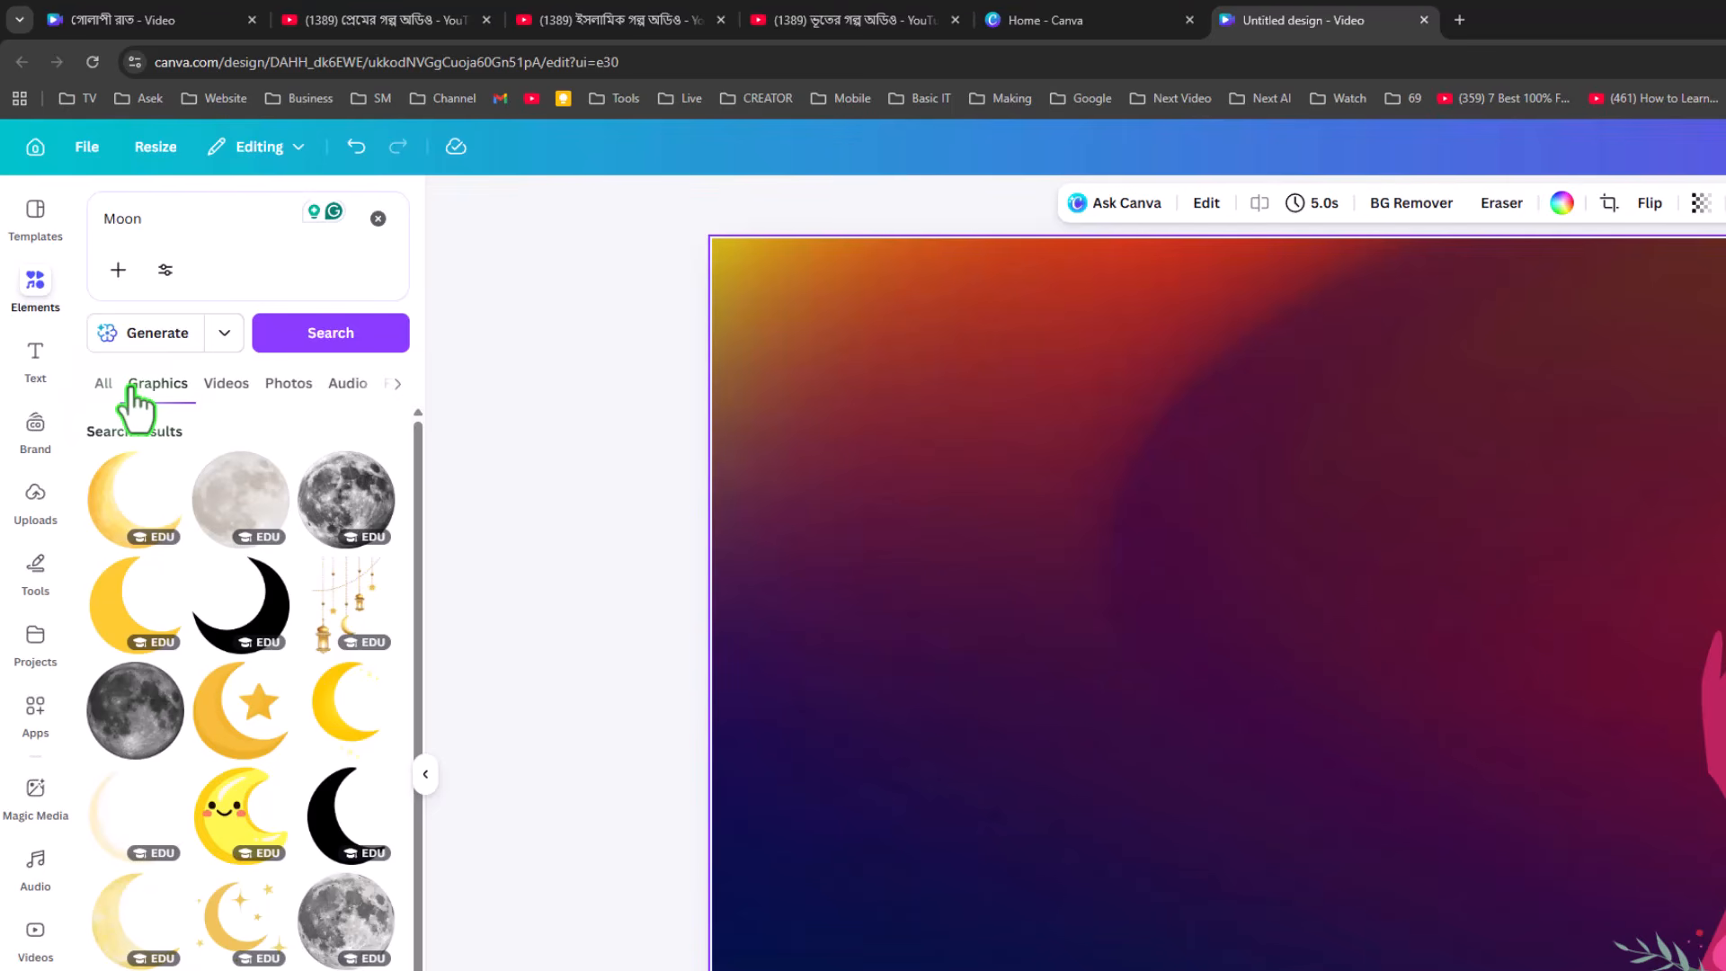
click(250, 510)
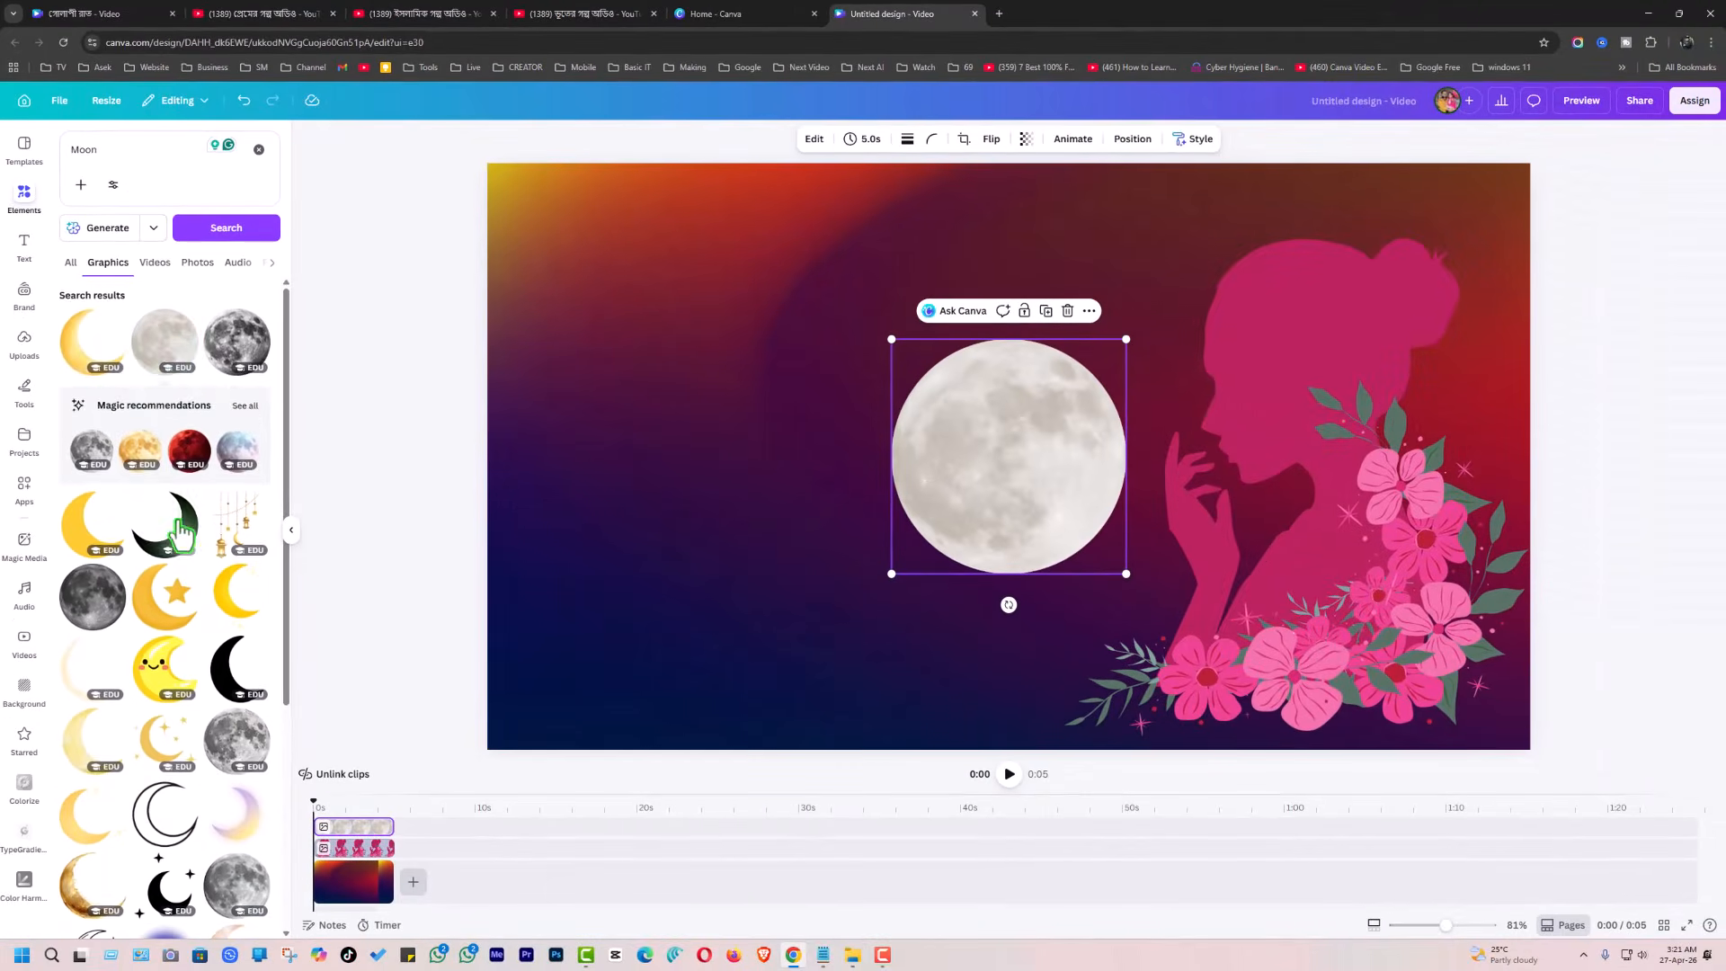
Shrink the full moon and place it in the upper-left corner of the page
scroll(278, 810, down, 3)
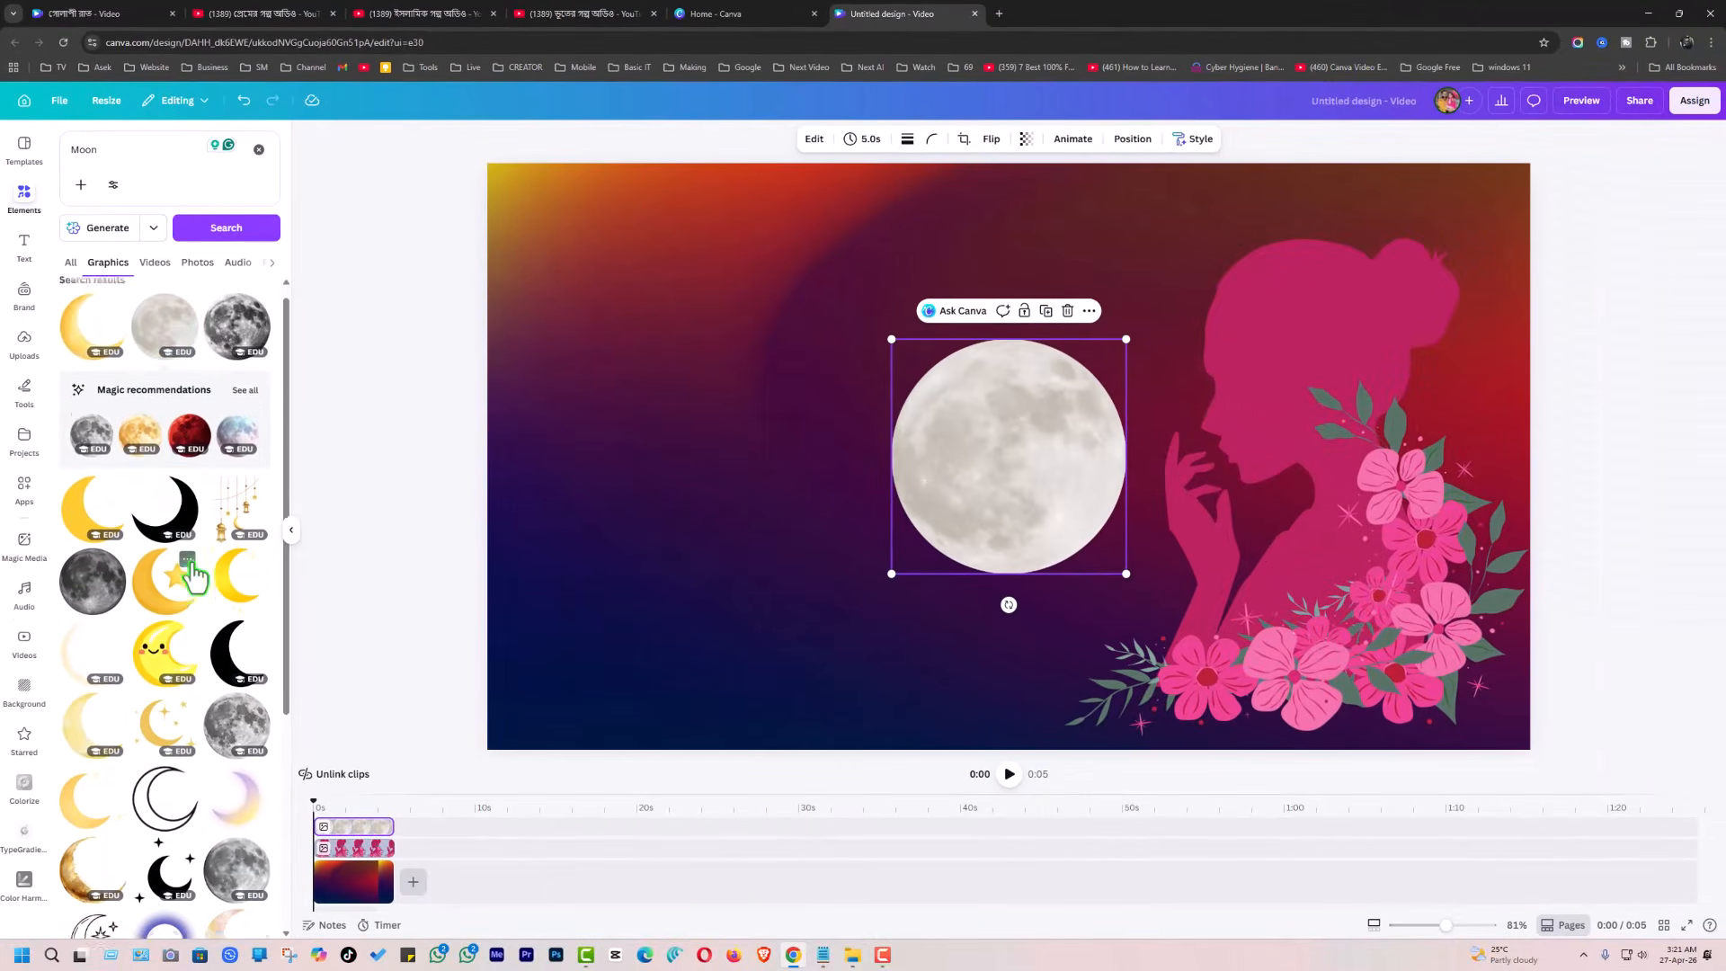
scroll(193, 576, down, 7)
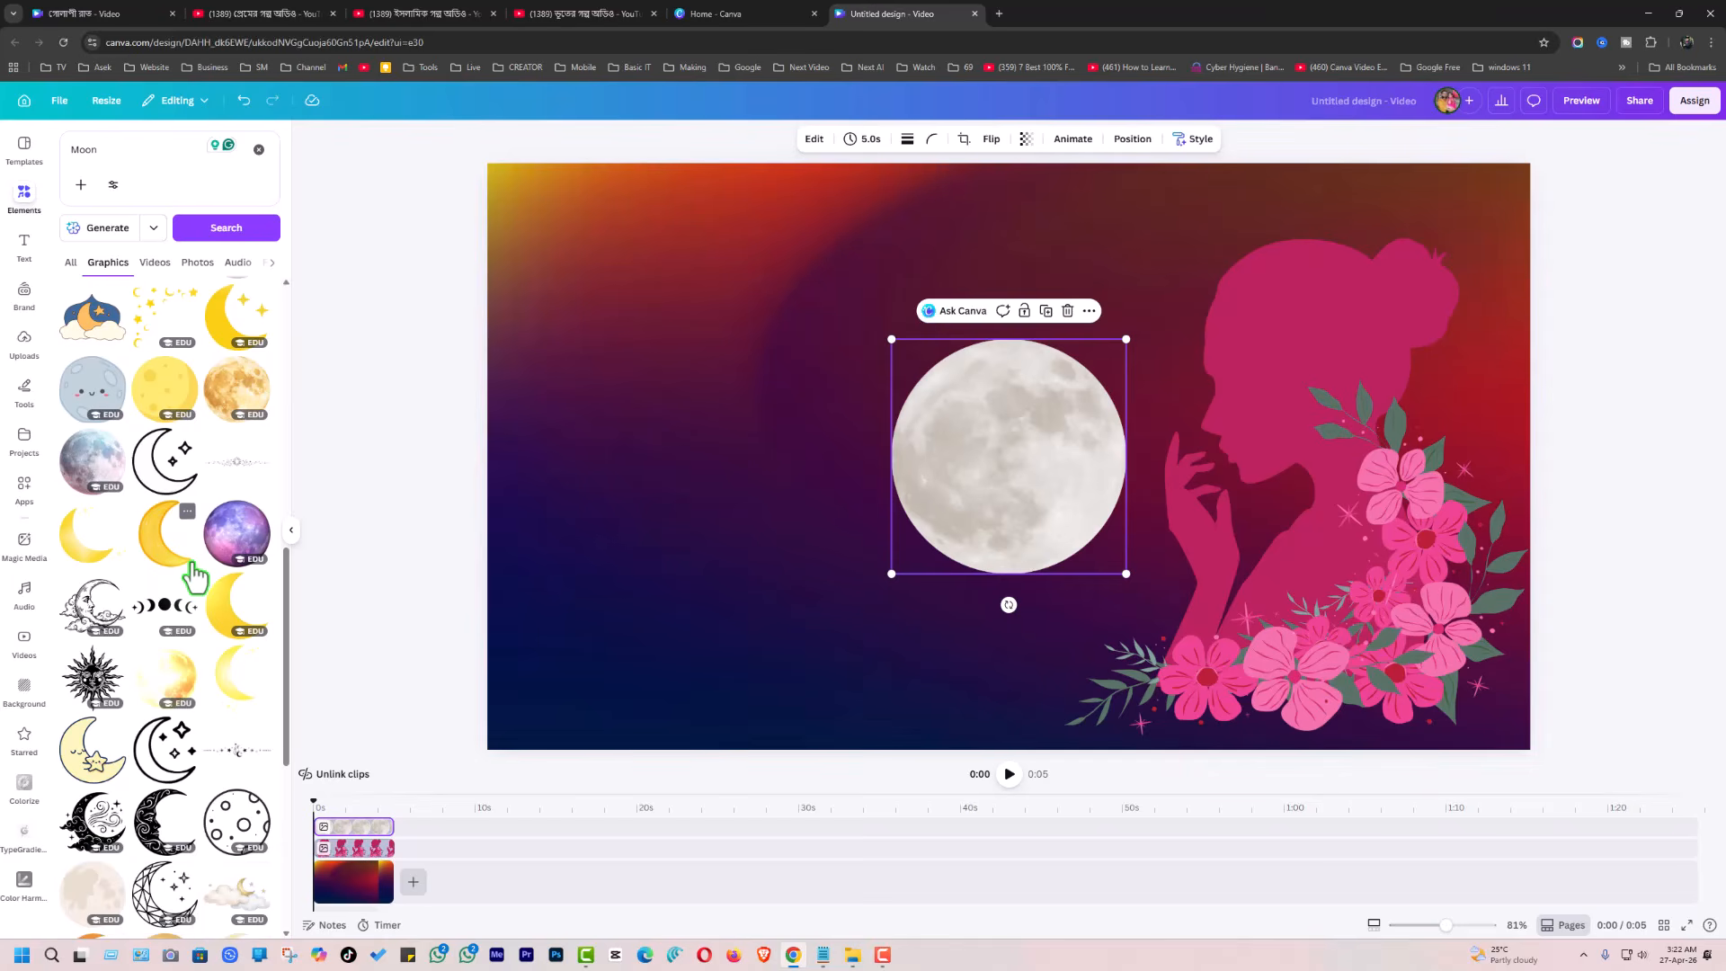
scroll(193, 575, up, 15)
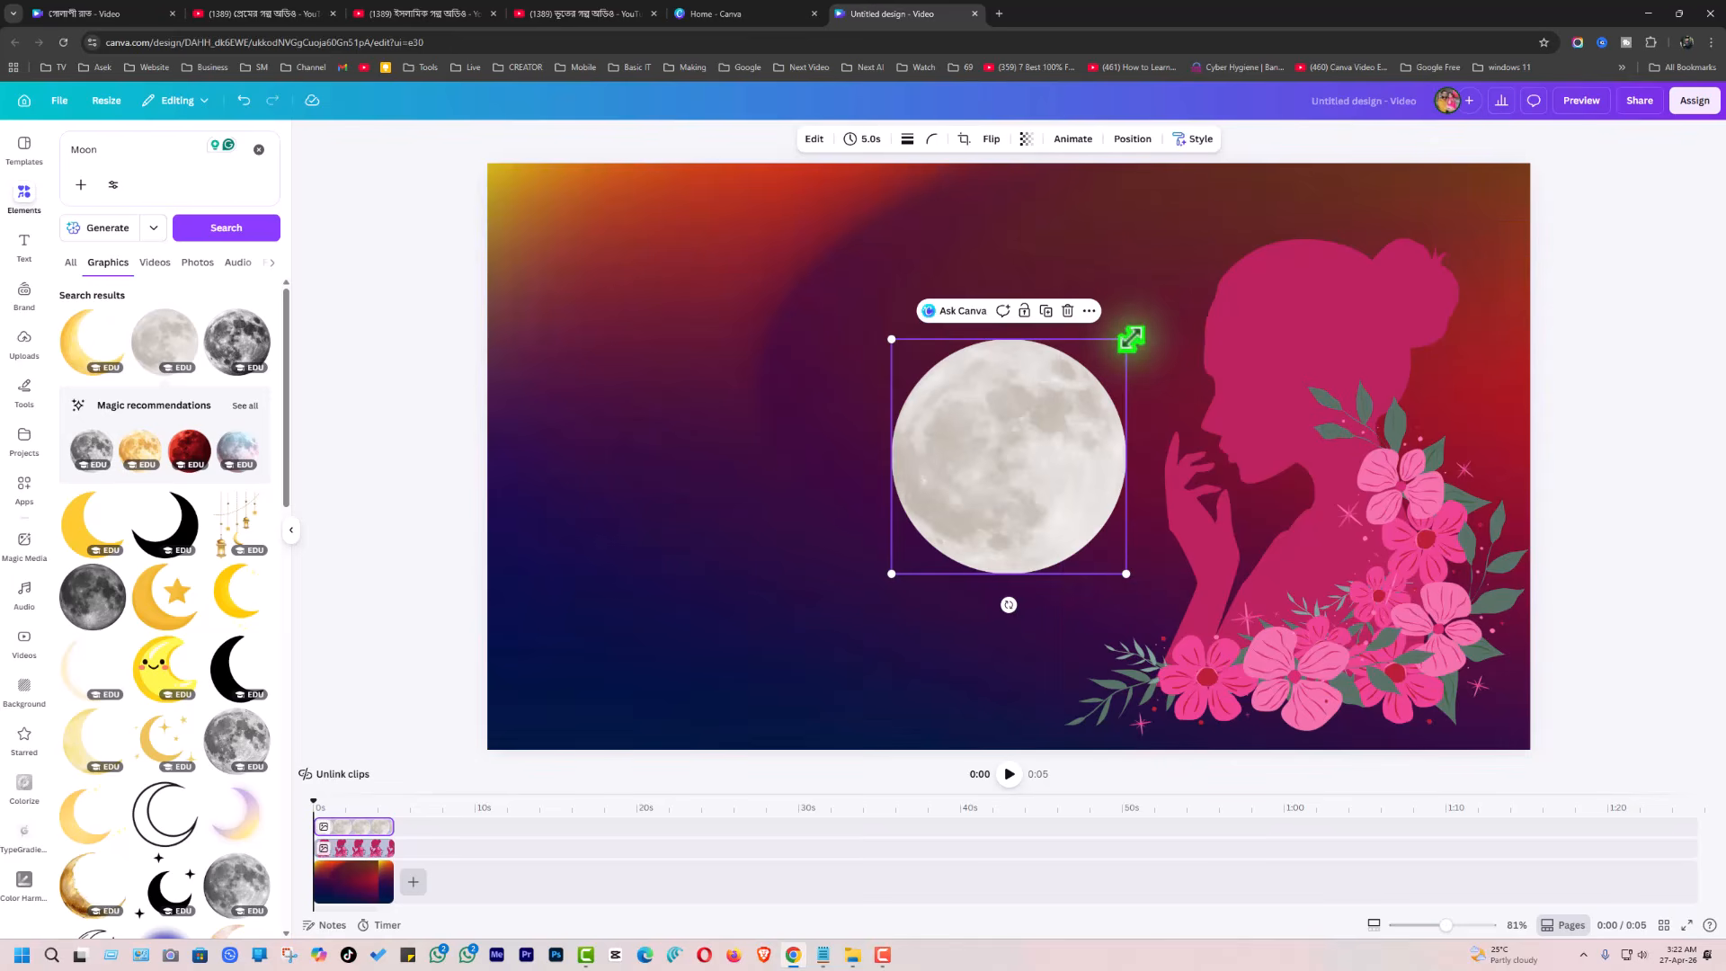
drag(1125, 340, 1028, 455)
drag(963, 511, 596, 246)
click(1640, 394)
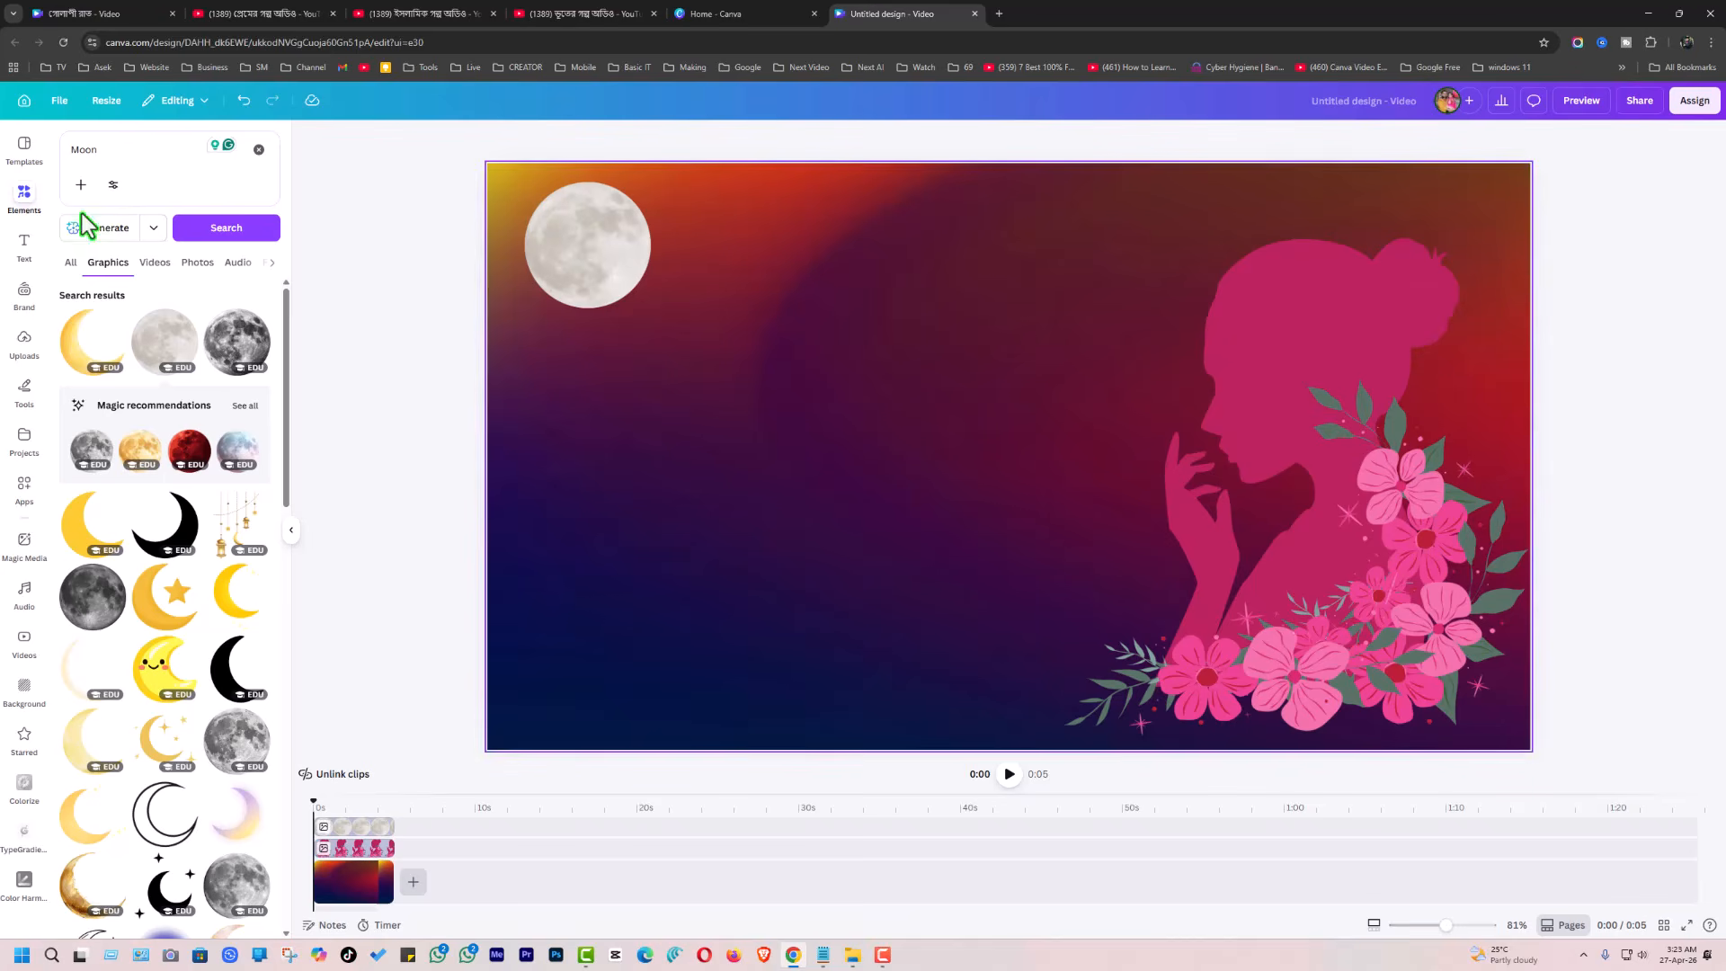
Add a title reading "গোলাপী রাত" and enlarge it to font size 143 beside the woman silhouette
click(24, 255)
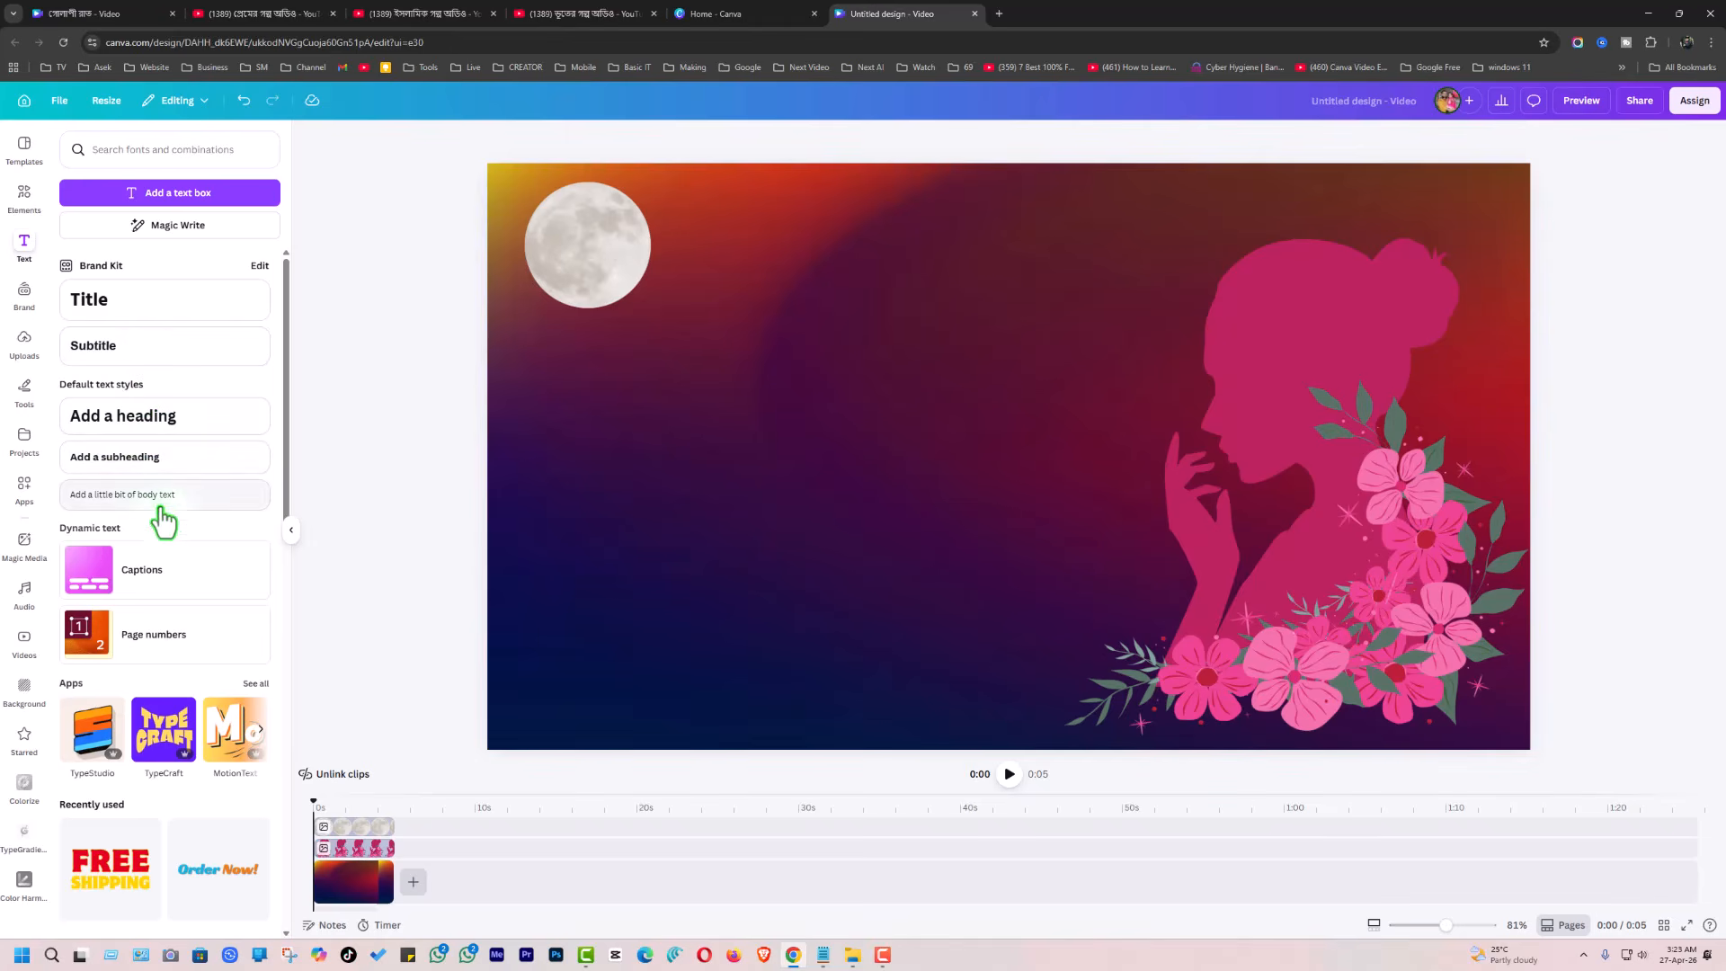
click(112, 310)
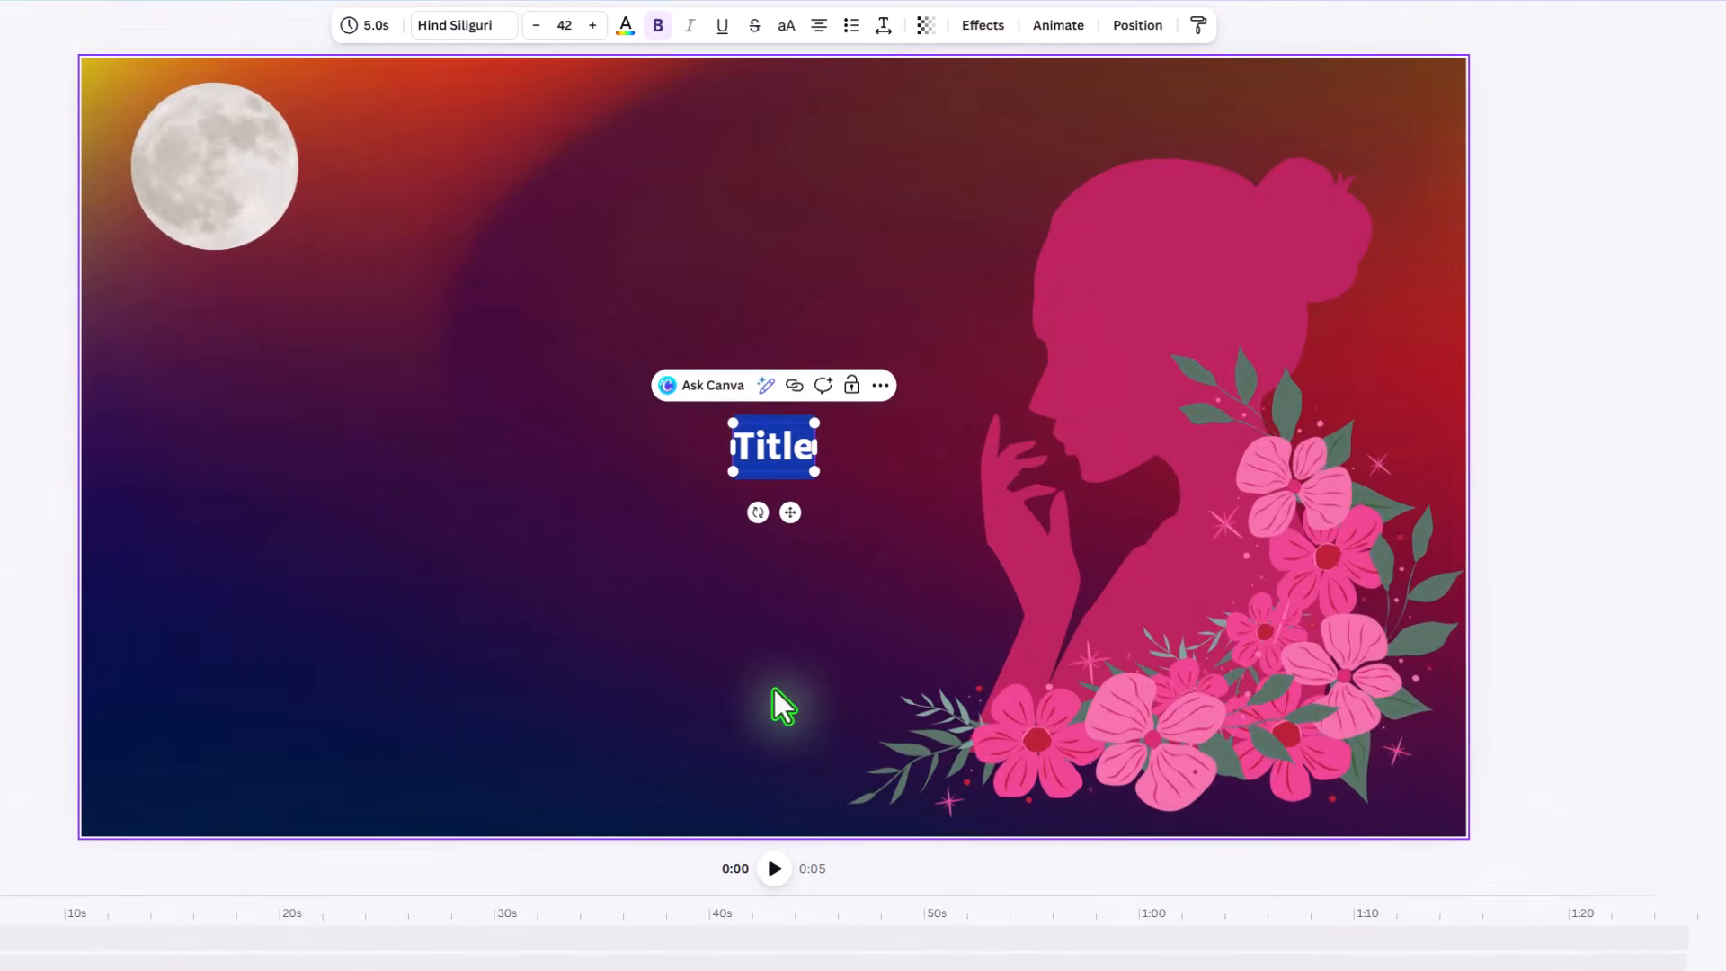
text(গোলাপী রাত)
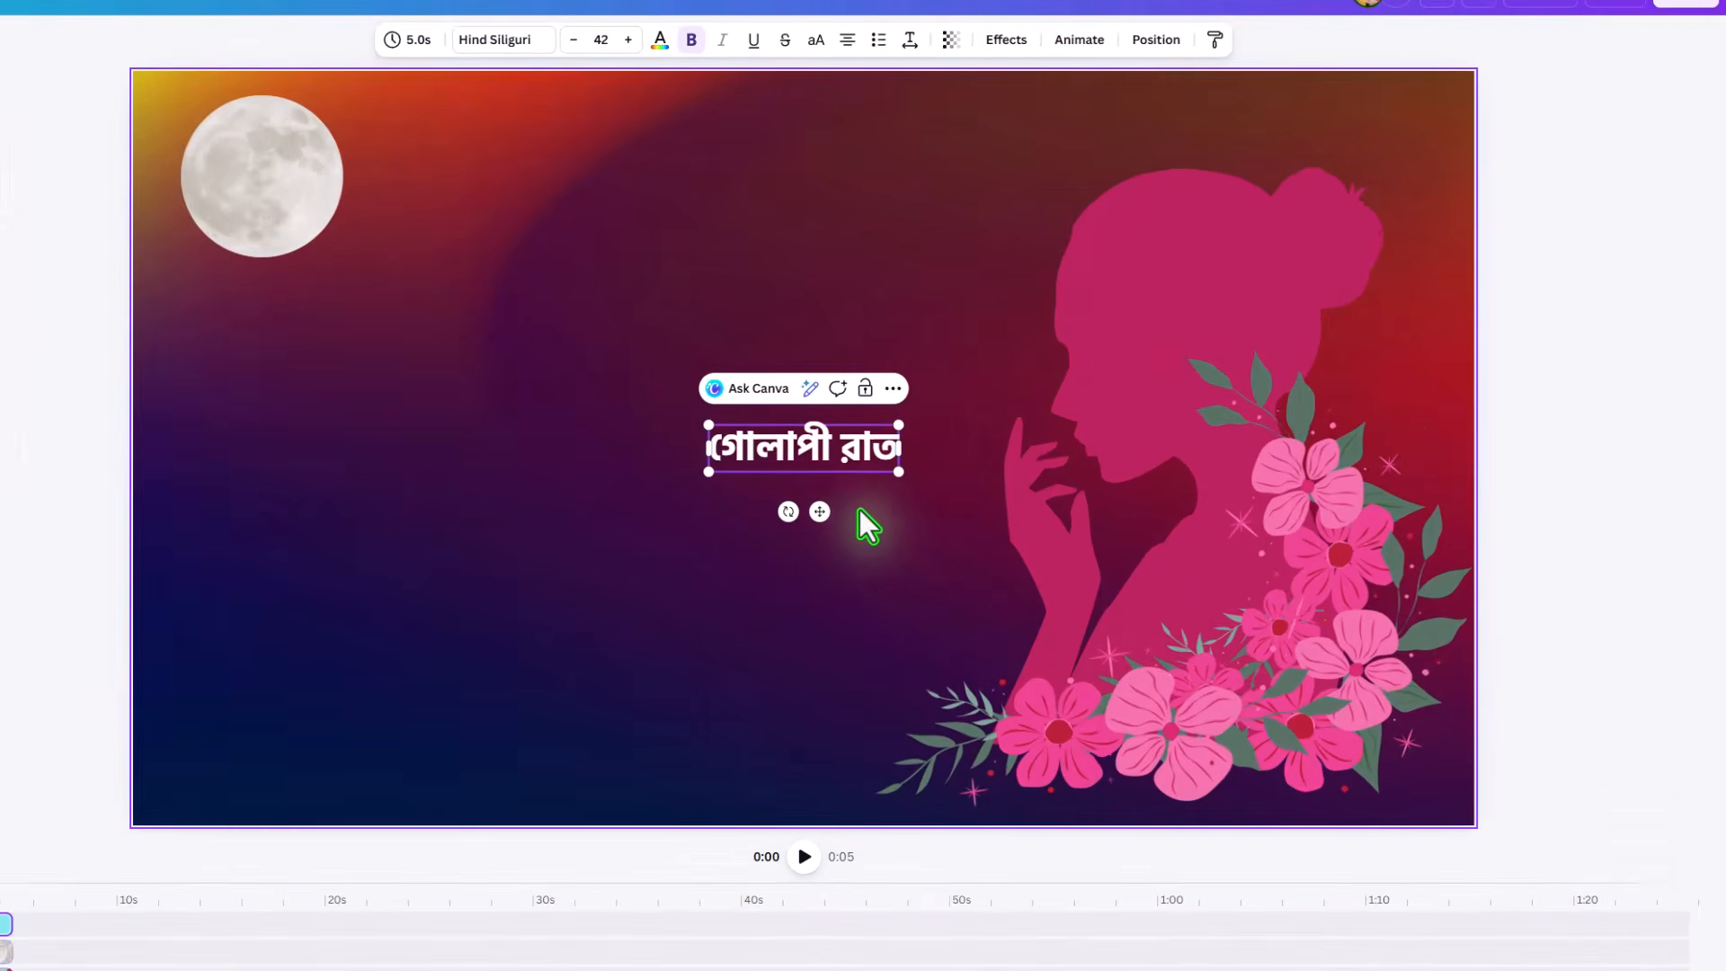
drag(710, 424, 253, 313)
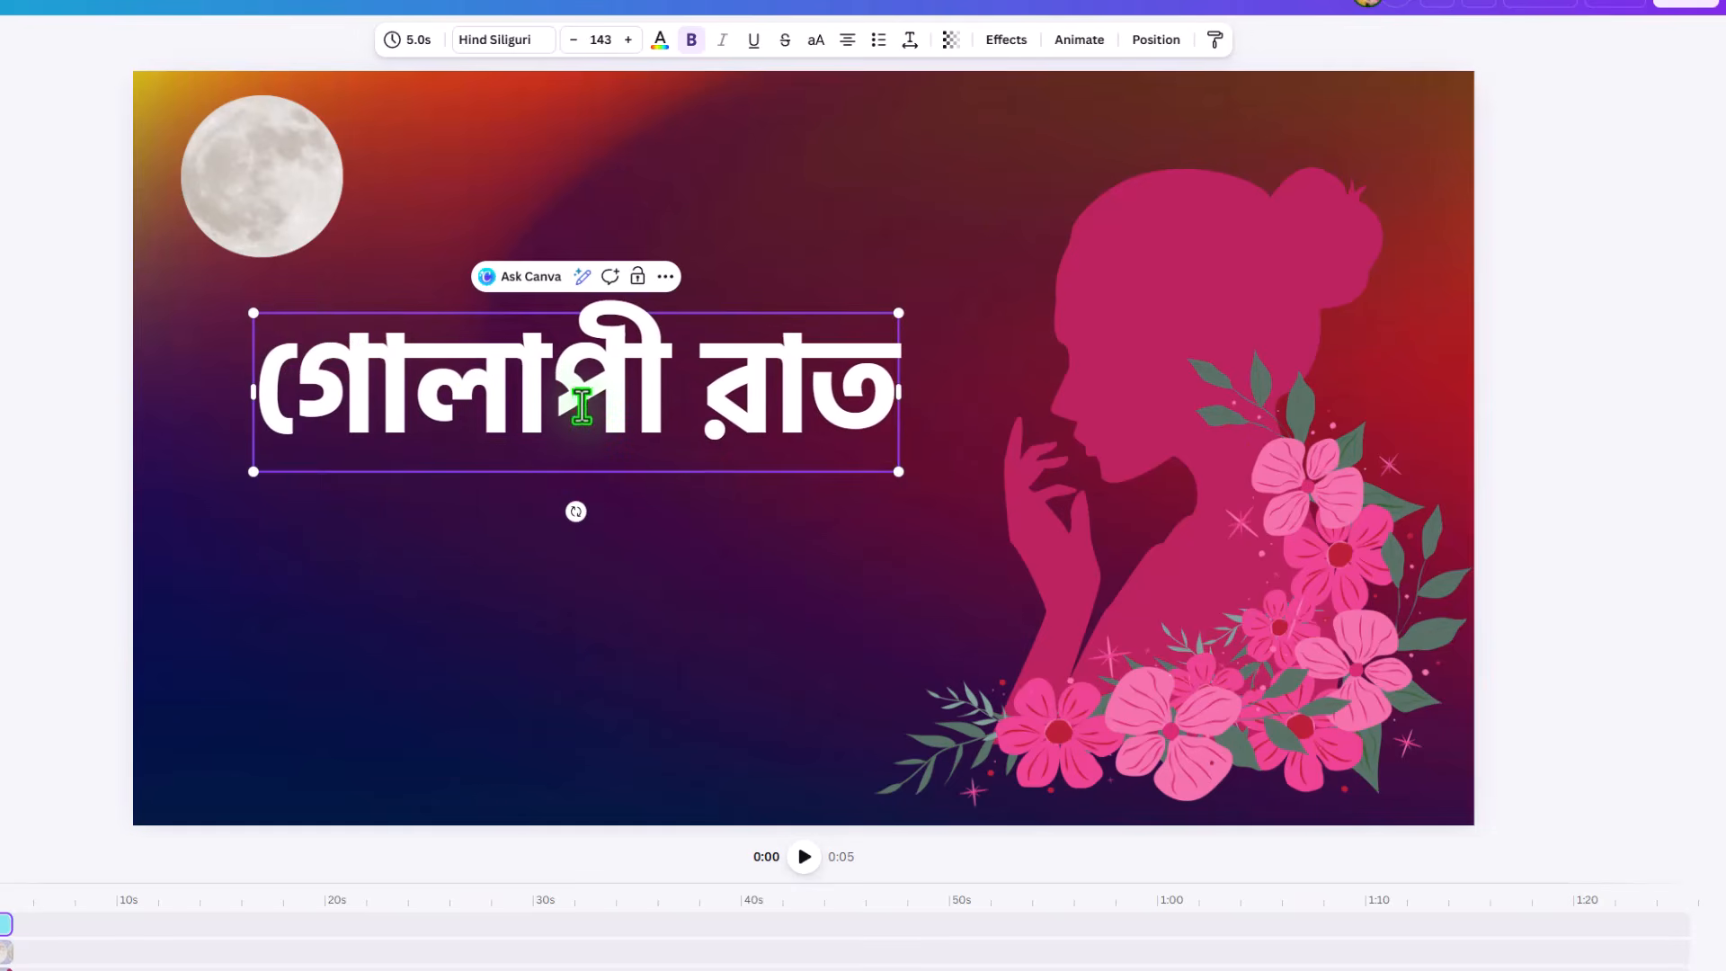
Shift the "গোলাপী রাত" title slightly closer to the woman silhouette, around the middle of the page
click(708, 629)
click(658, 401)
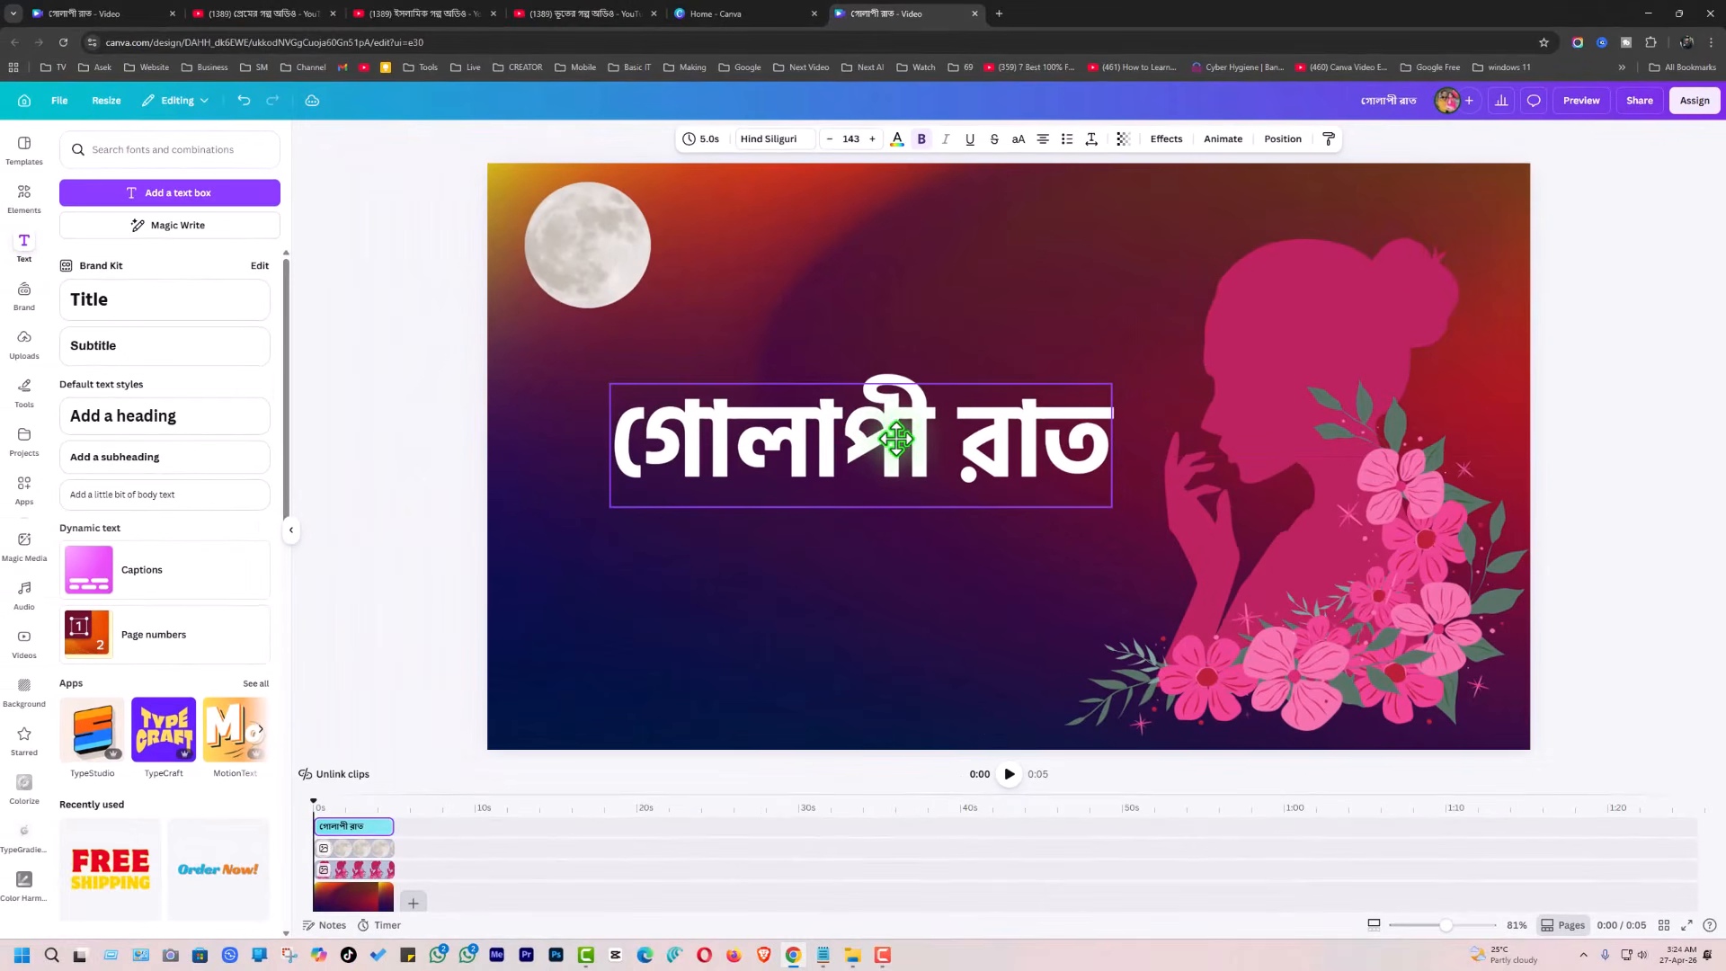
drag(896, 439, 905, 450)
click(995, 652)
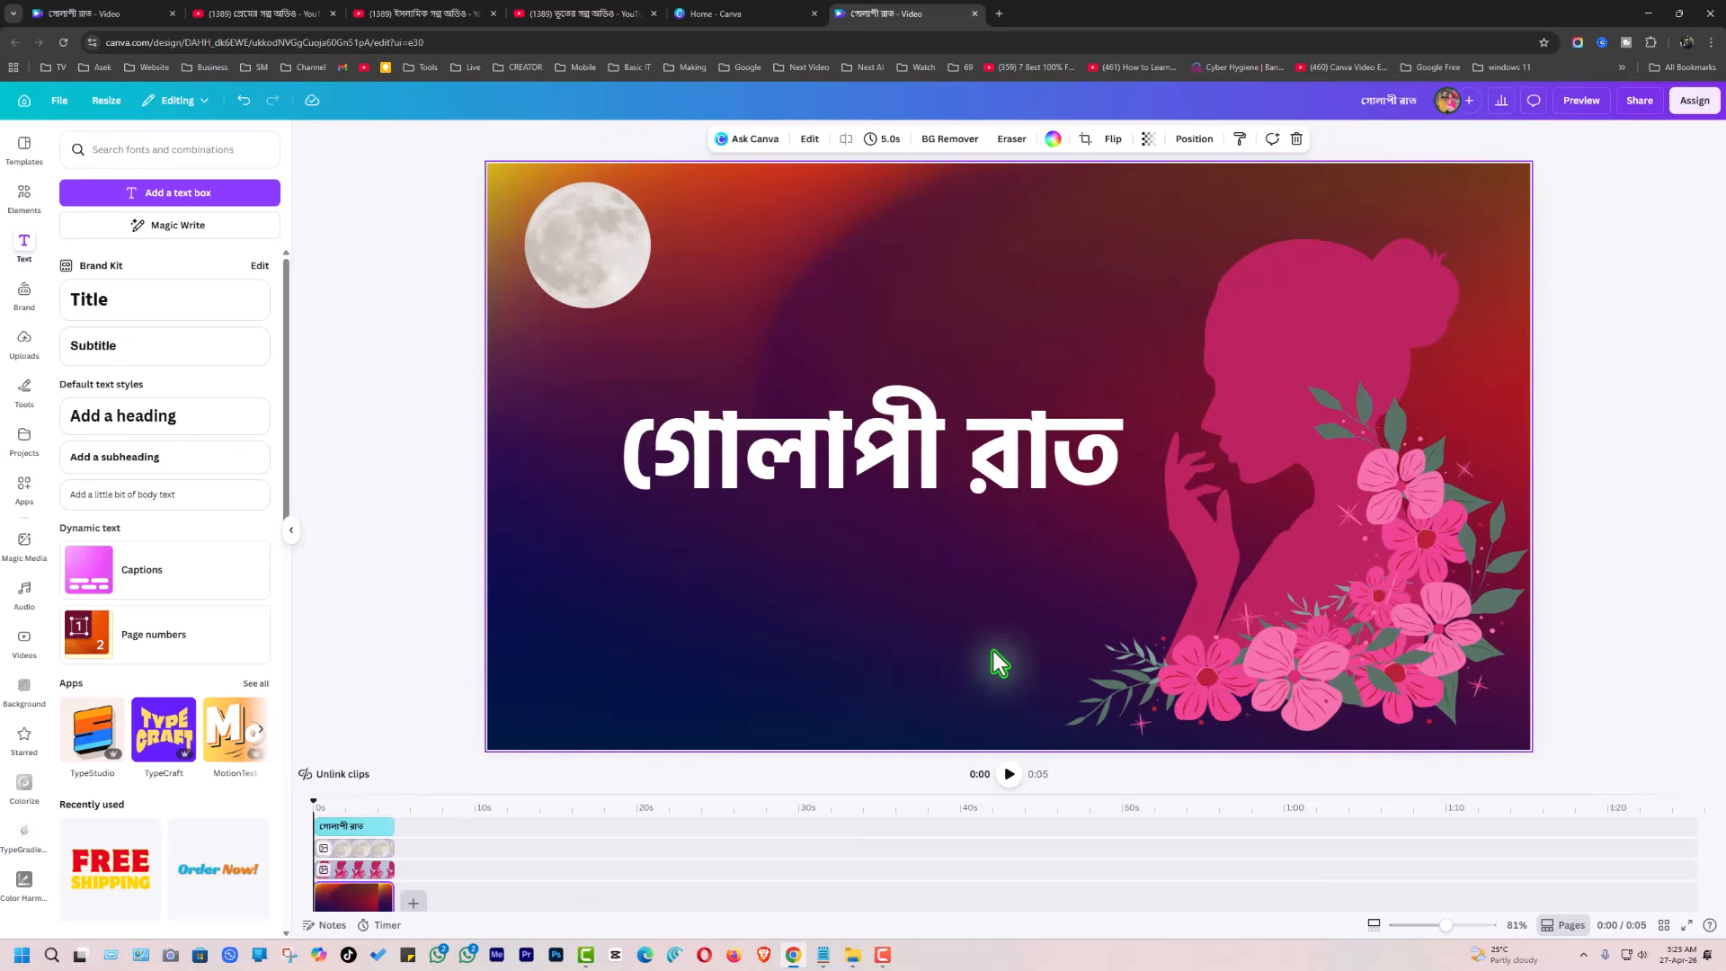
Try yellow and red on the "গোলাপী রাত" title and set its text color to yellow
click(895, 454)
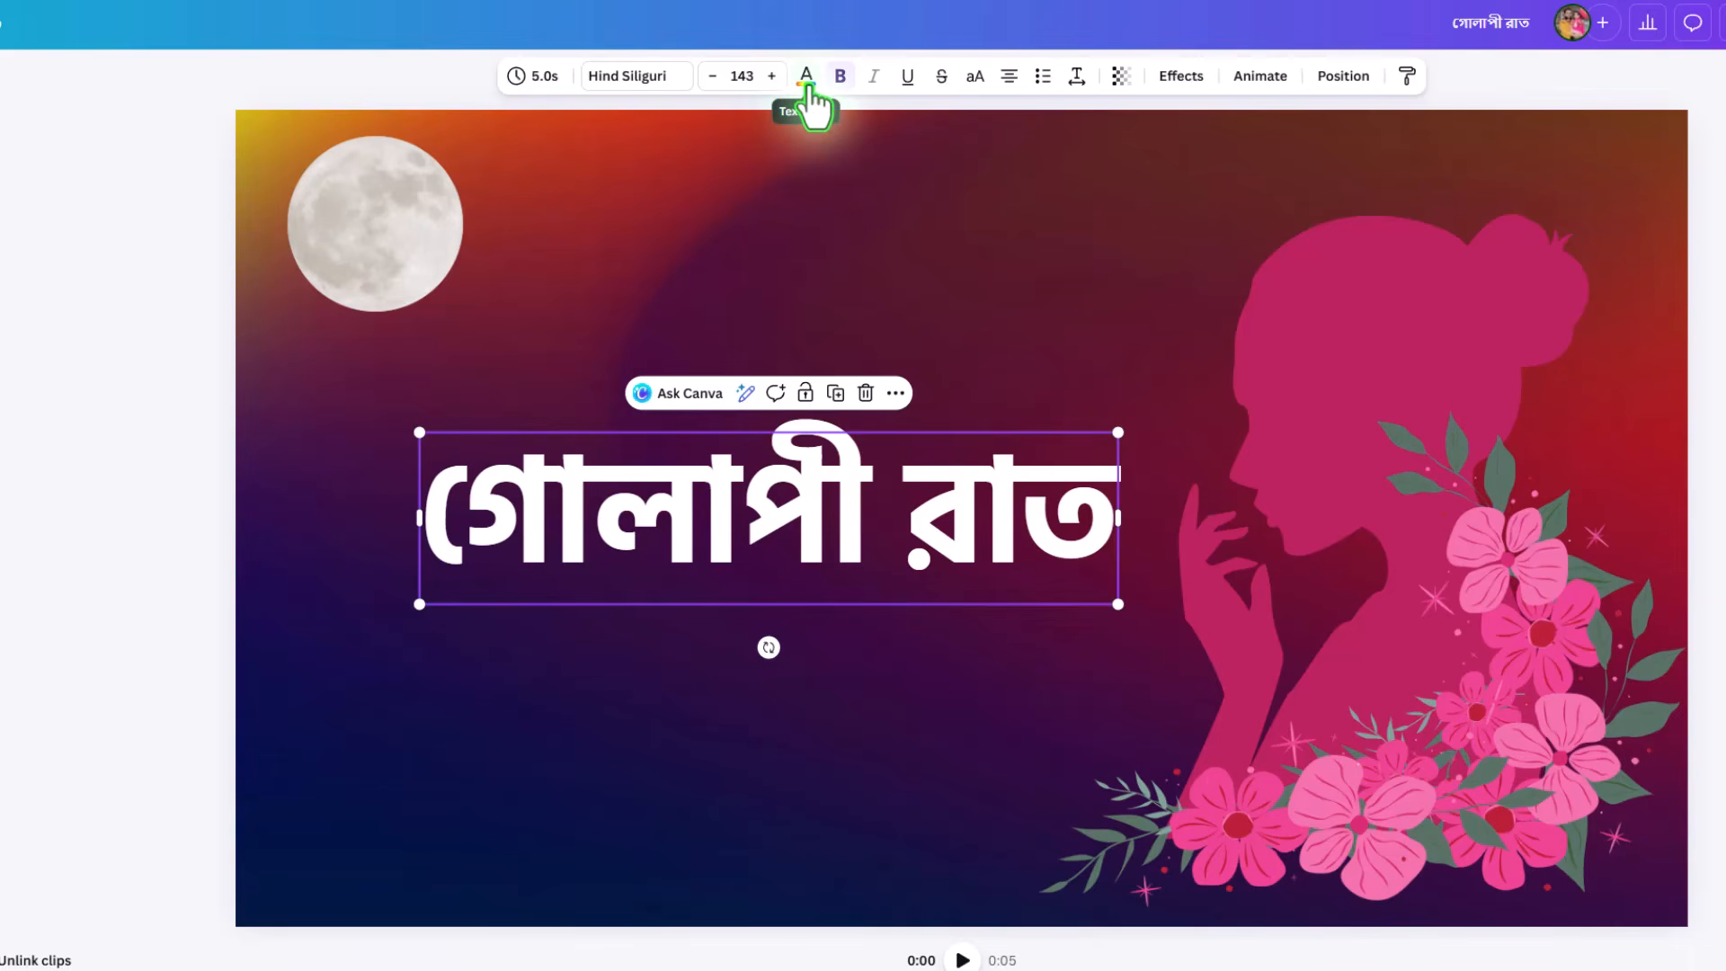
click(807, 78)
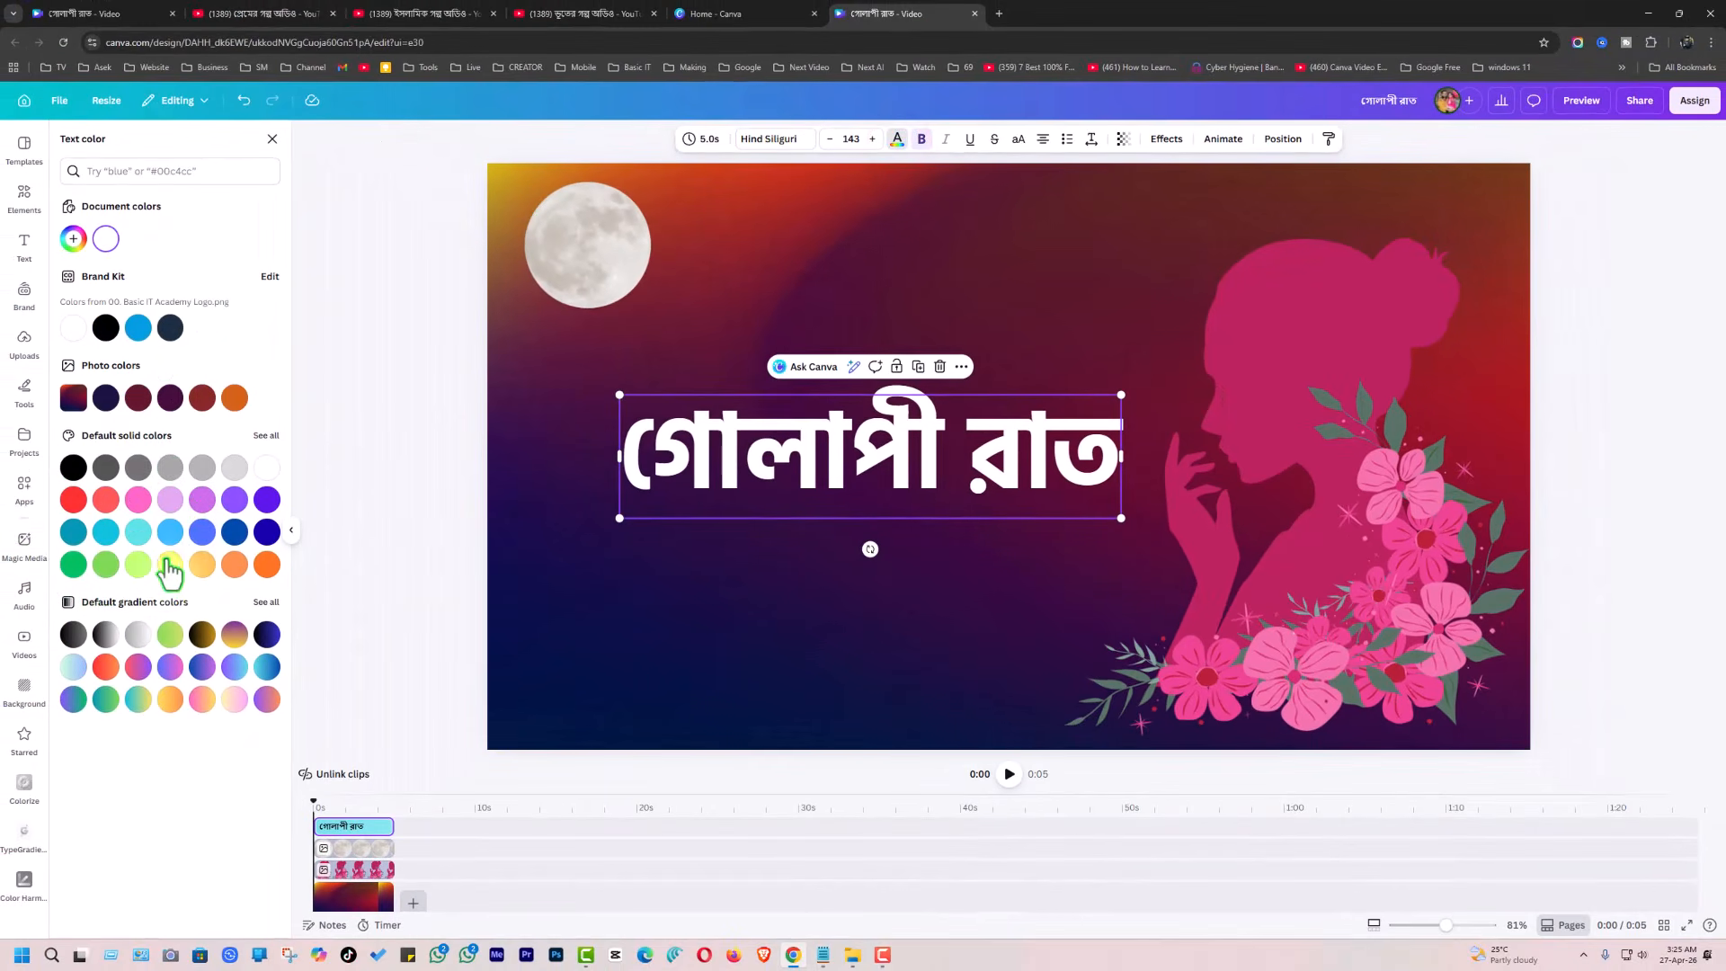
click(169, 566)
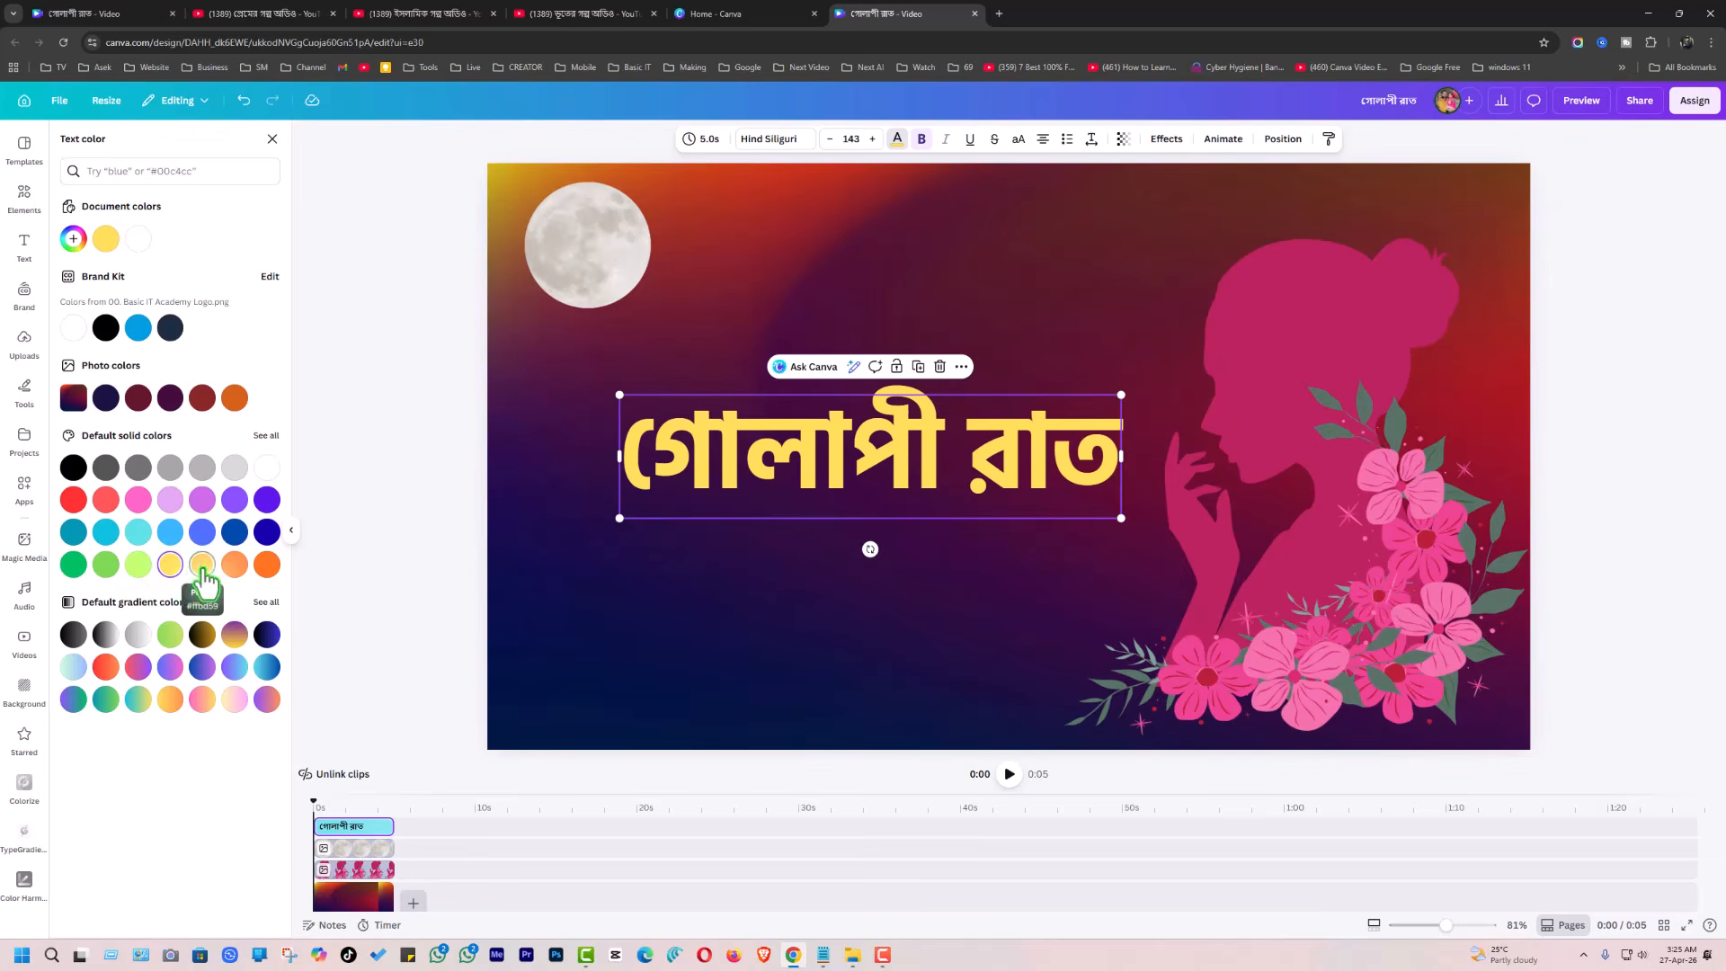
click(73, 499)
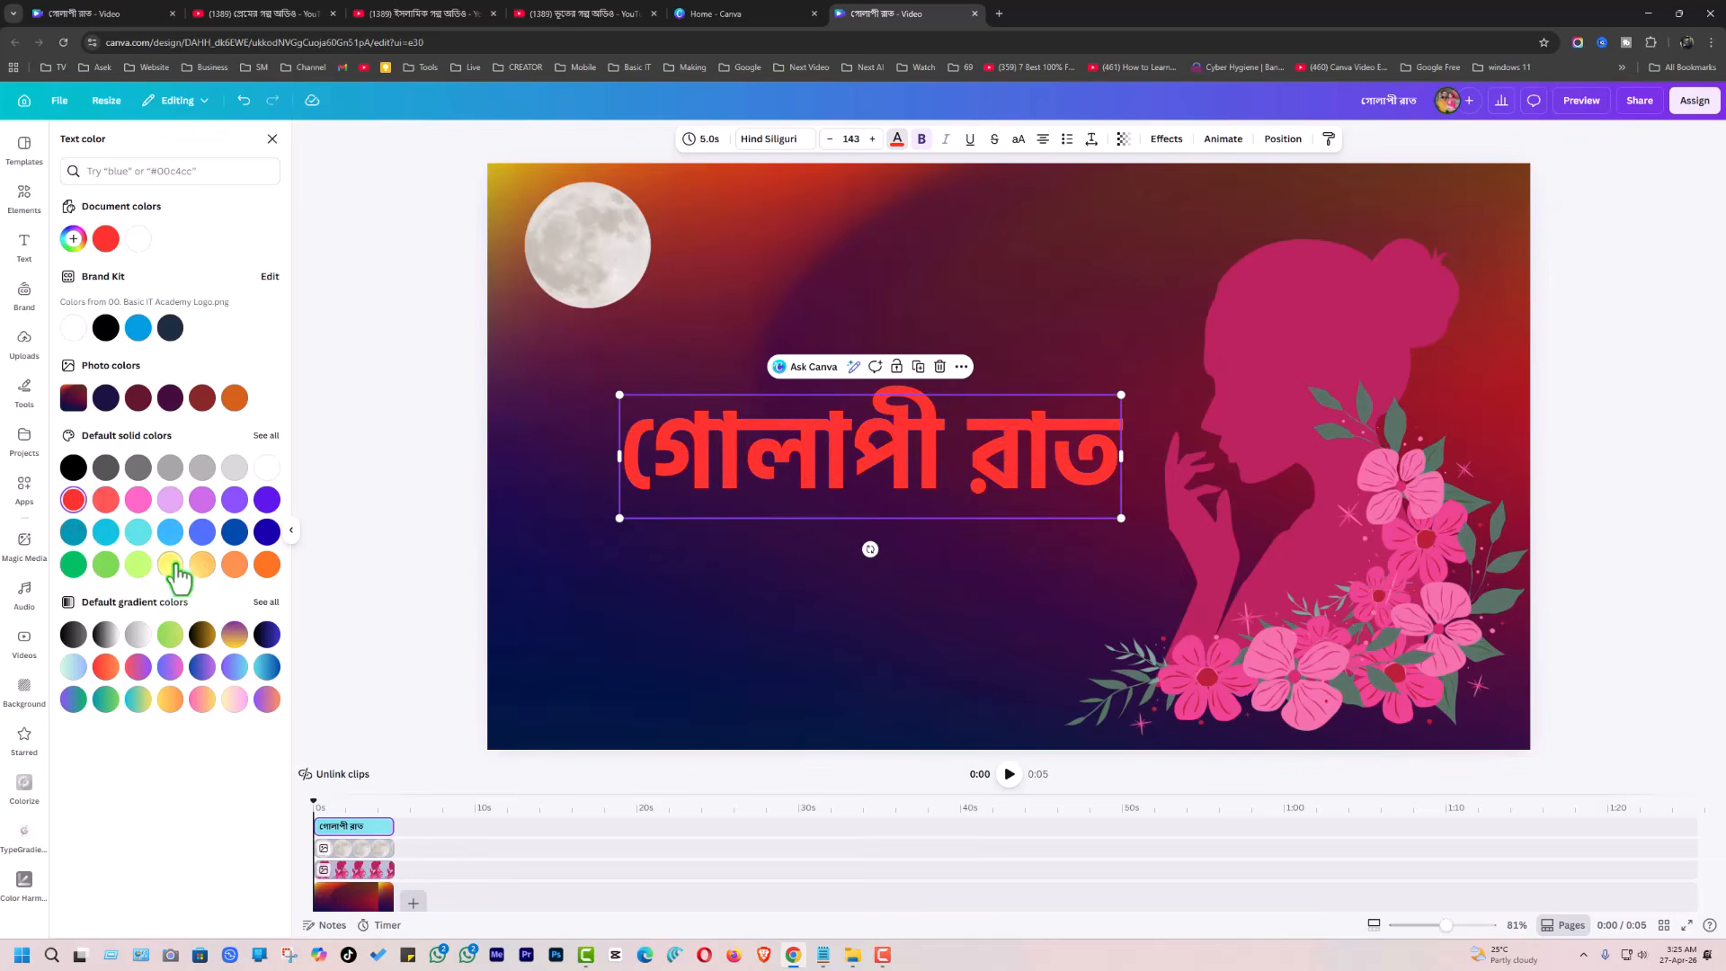
click(170, 566)
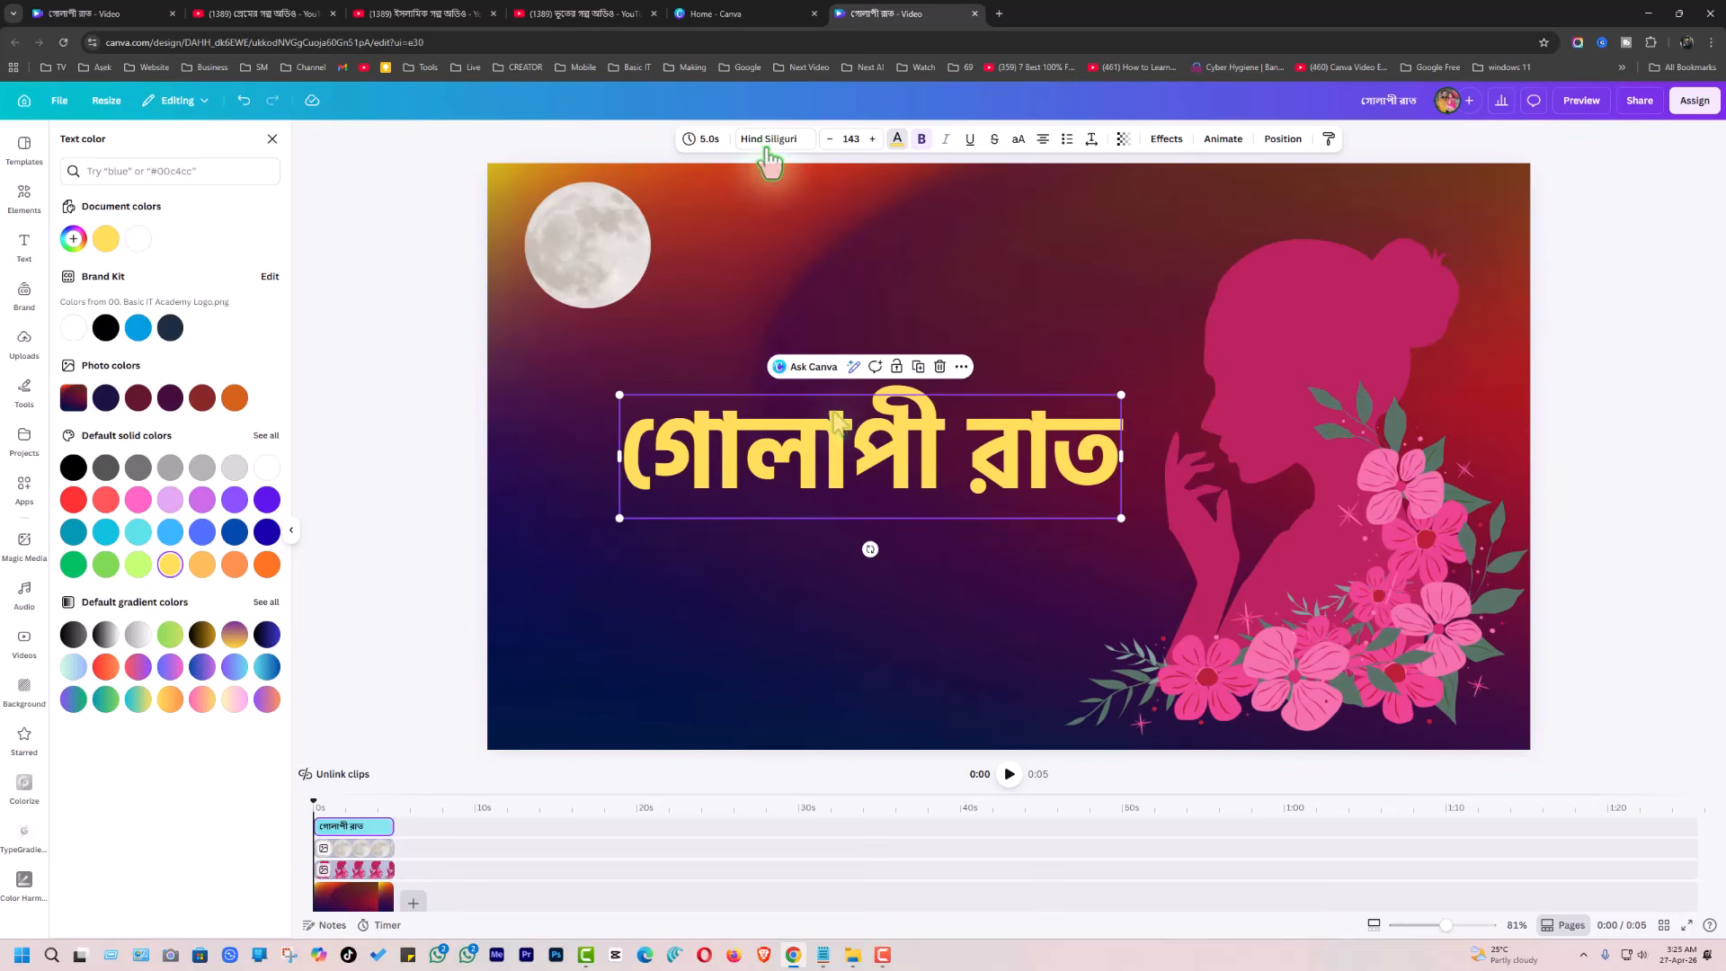
Try the League Spartan and Gagalin fonts on the title, and undo both font changes
click(770, 140)
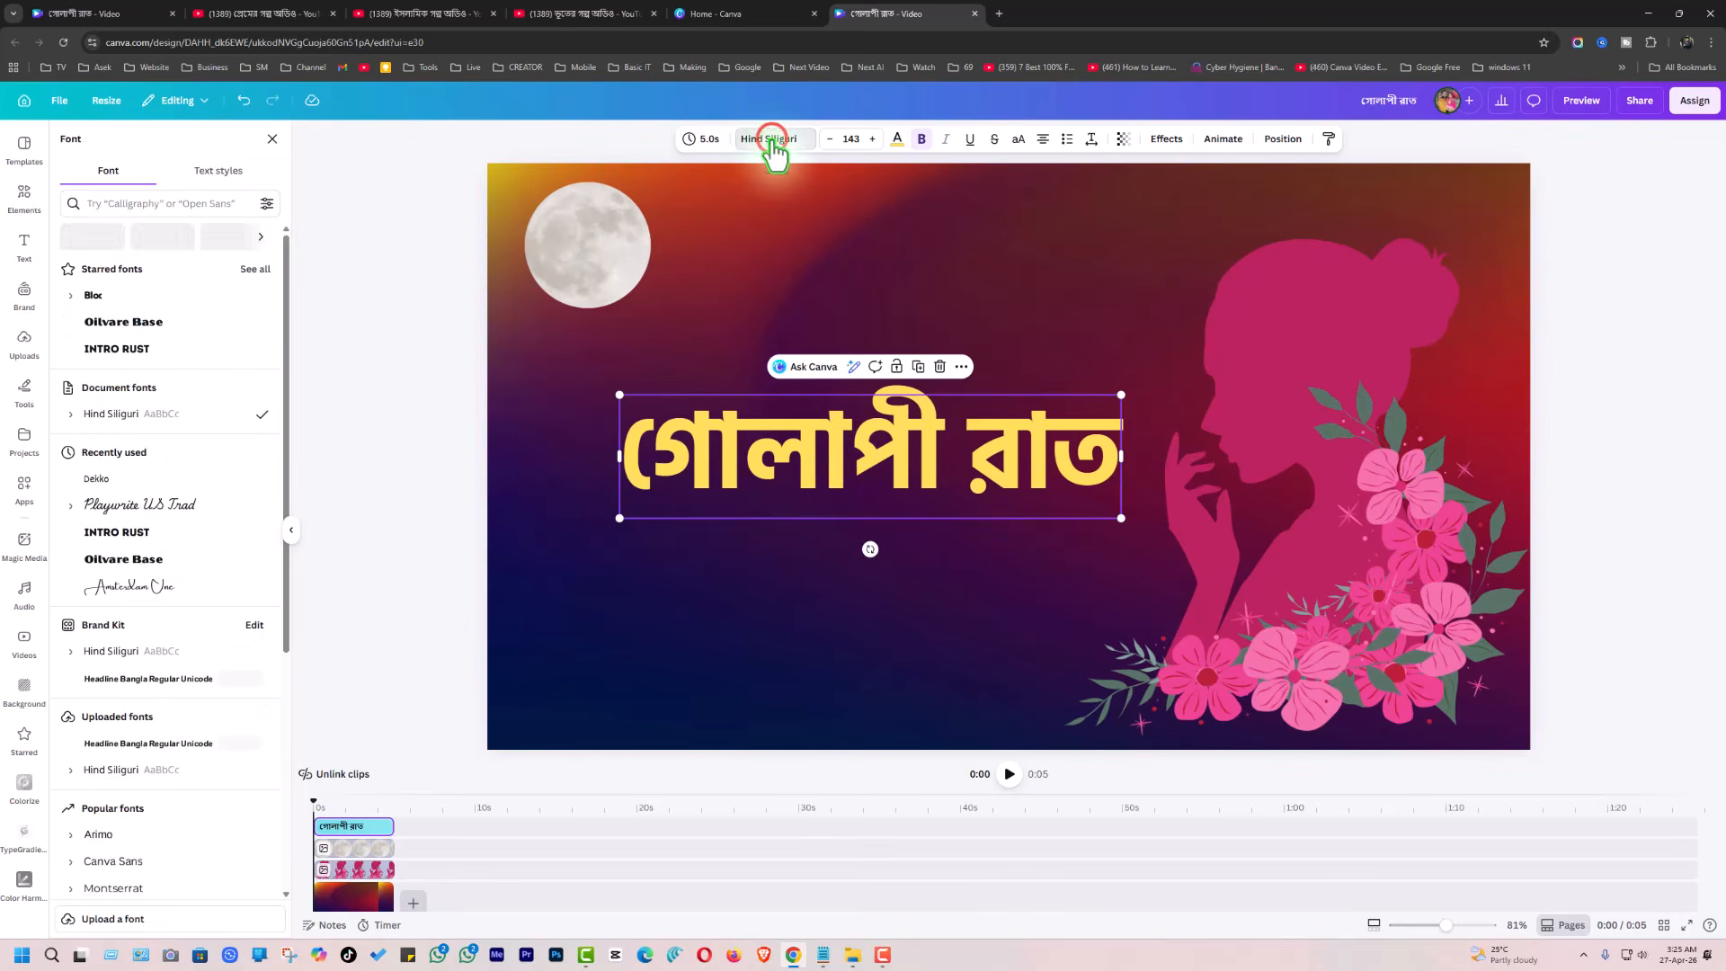
scroll(176, 492, down, 6)
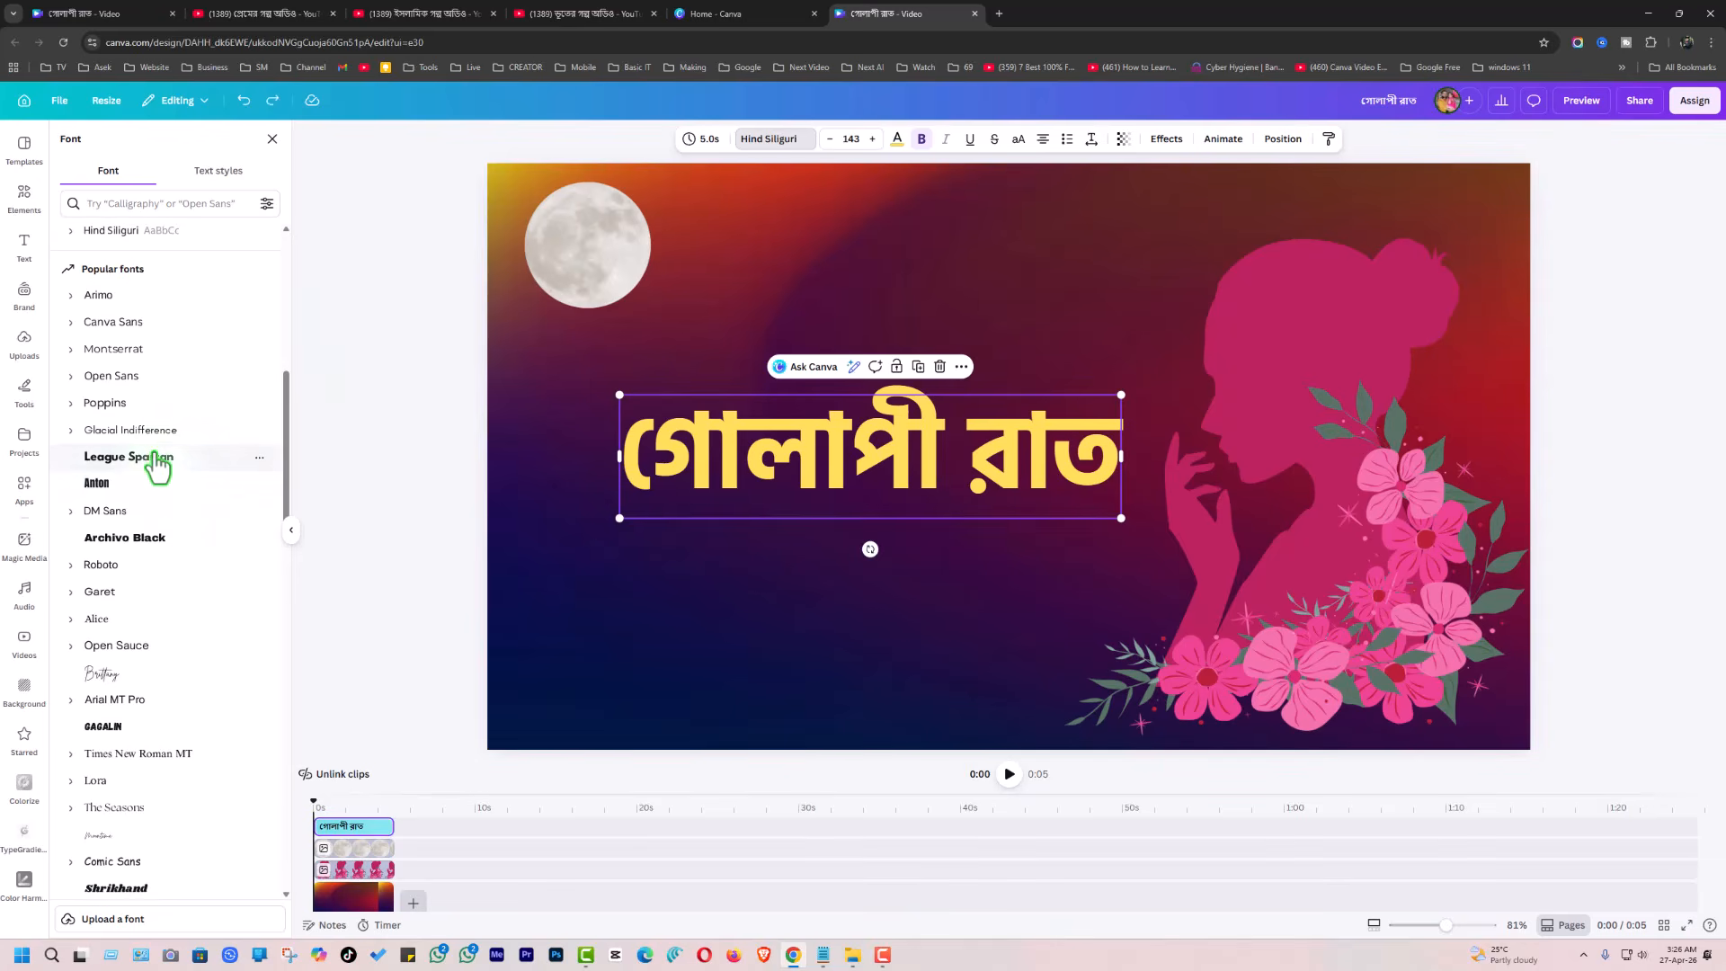
click(141, 458)
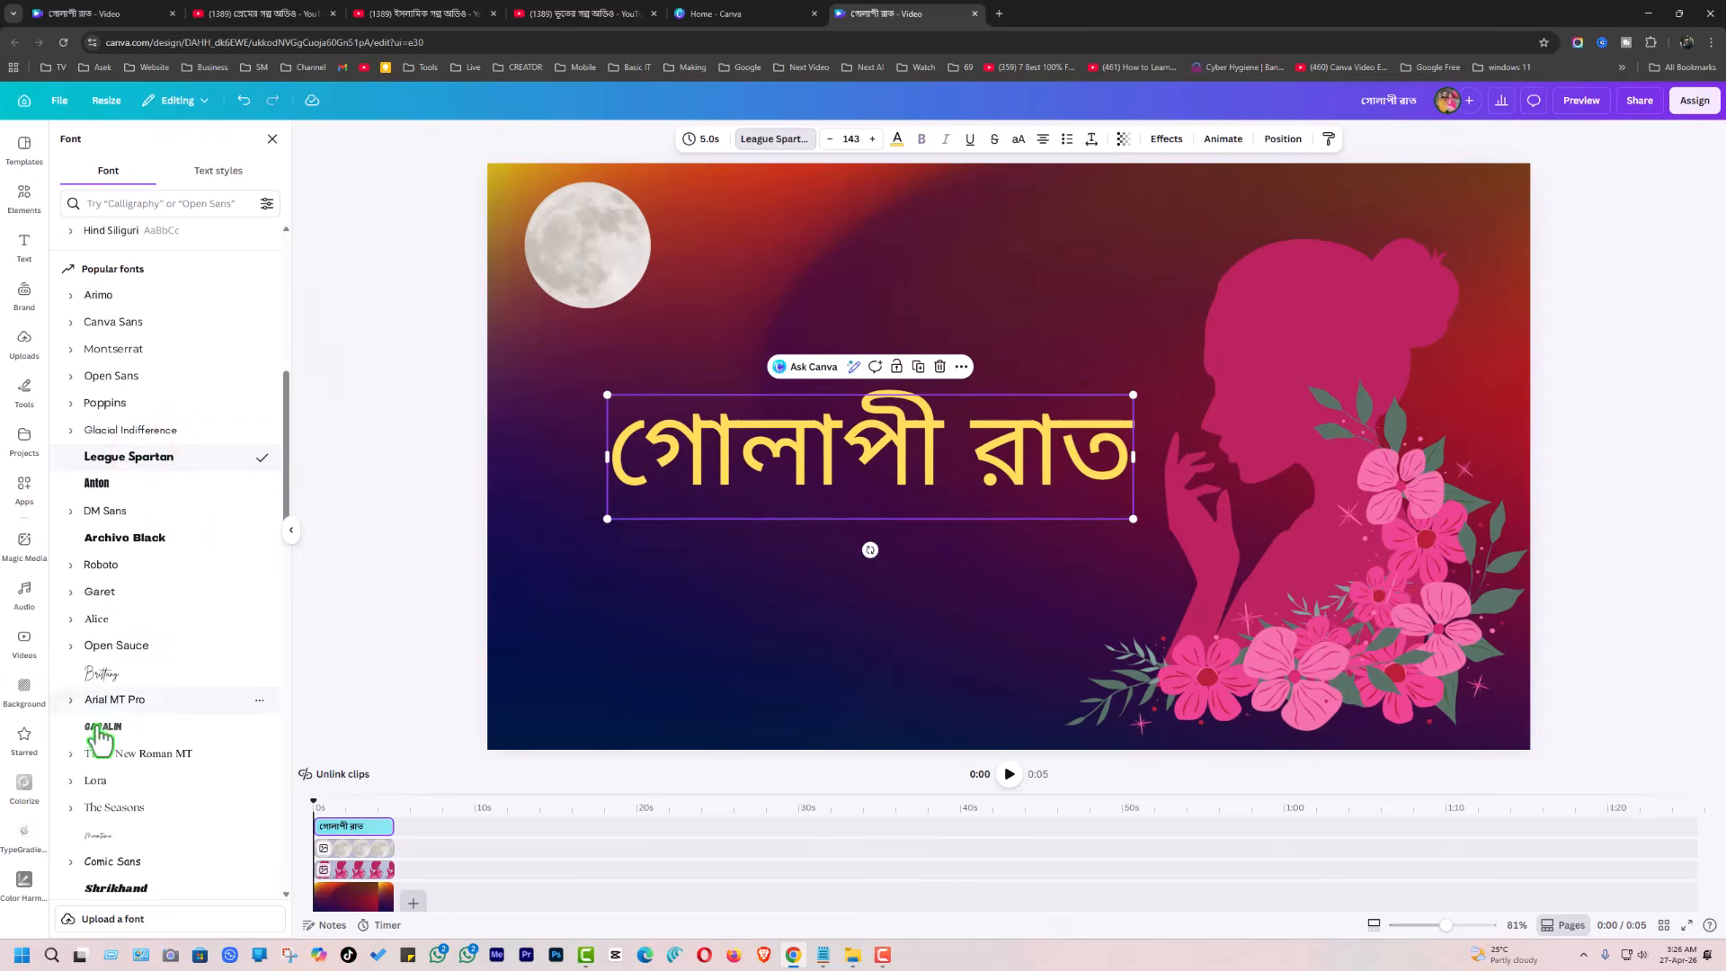
click(100, 727)
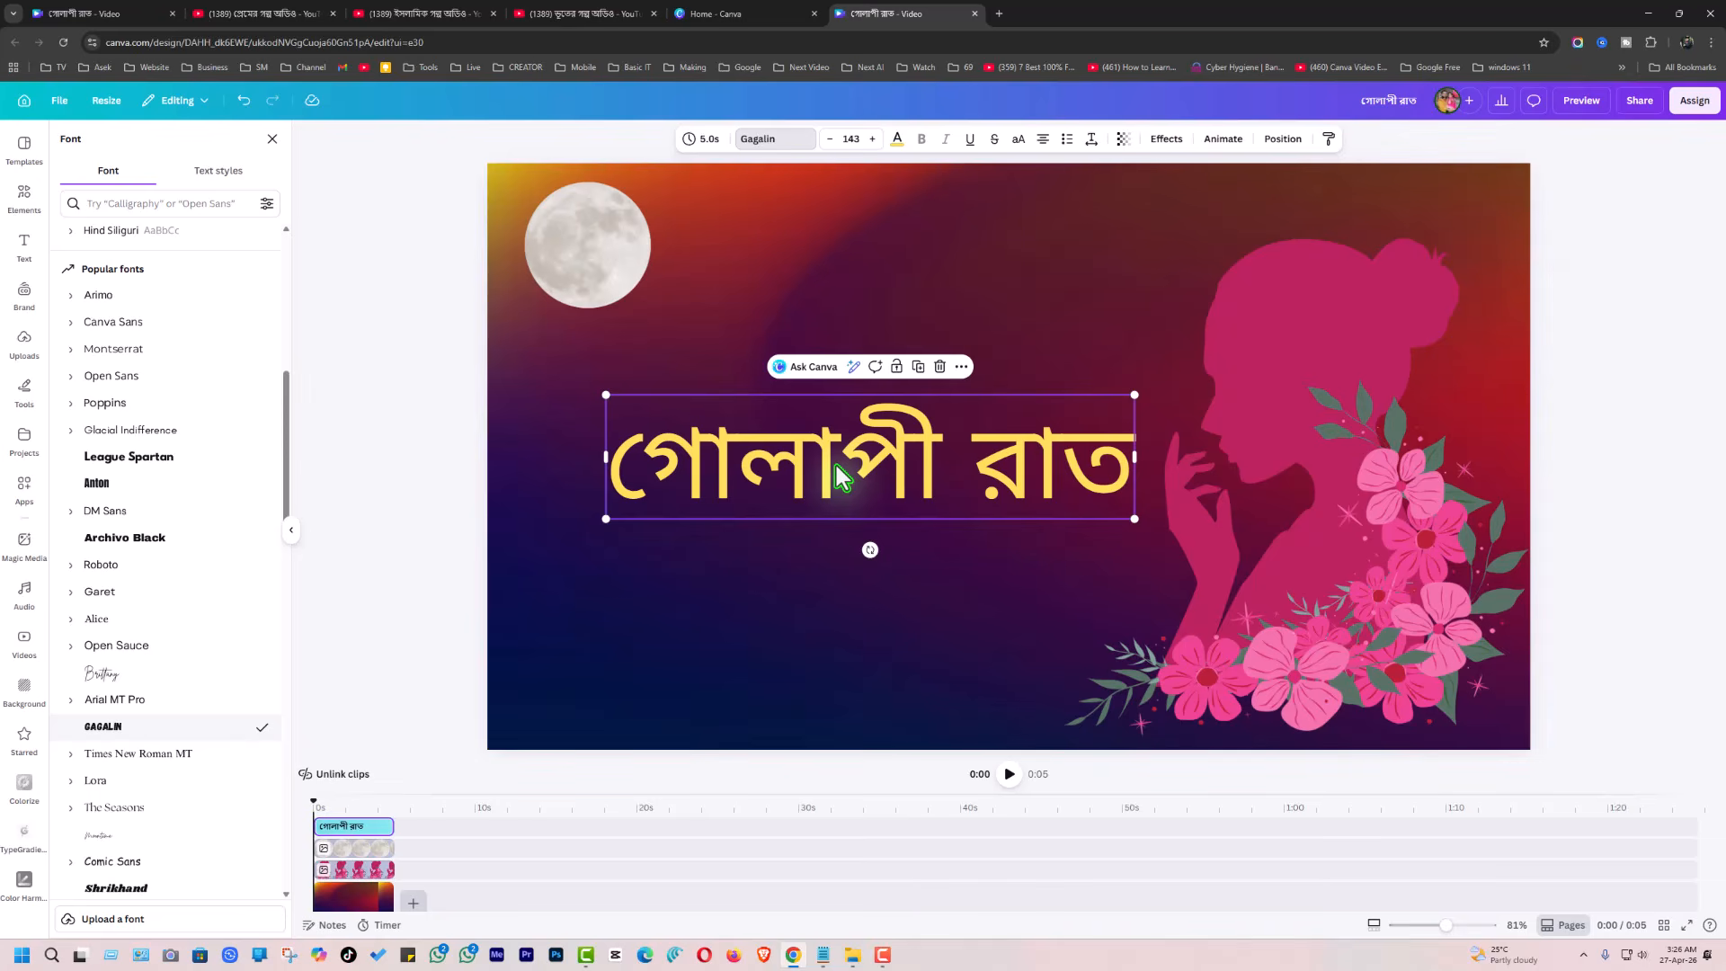
key(ctrl+z)
key(ctrl+z)
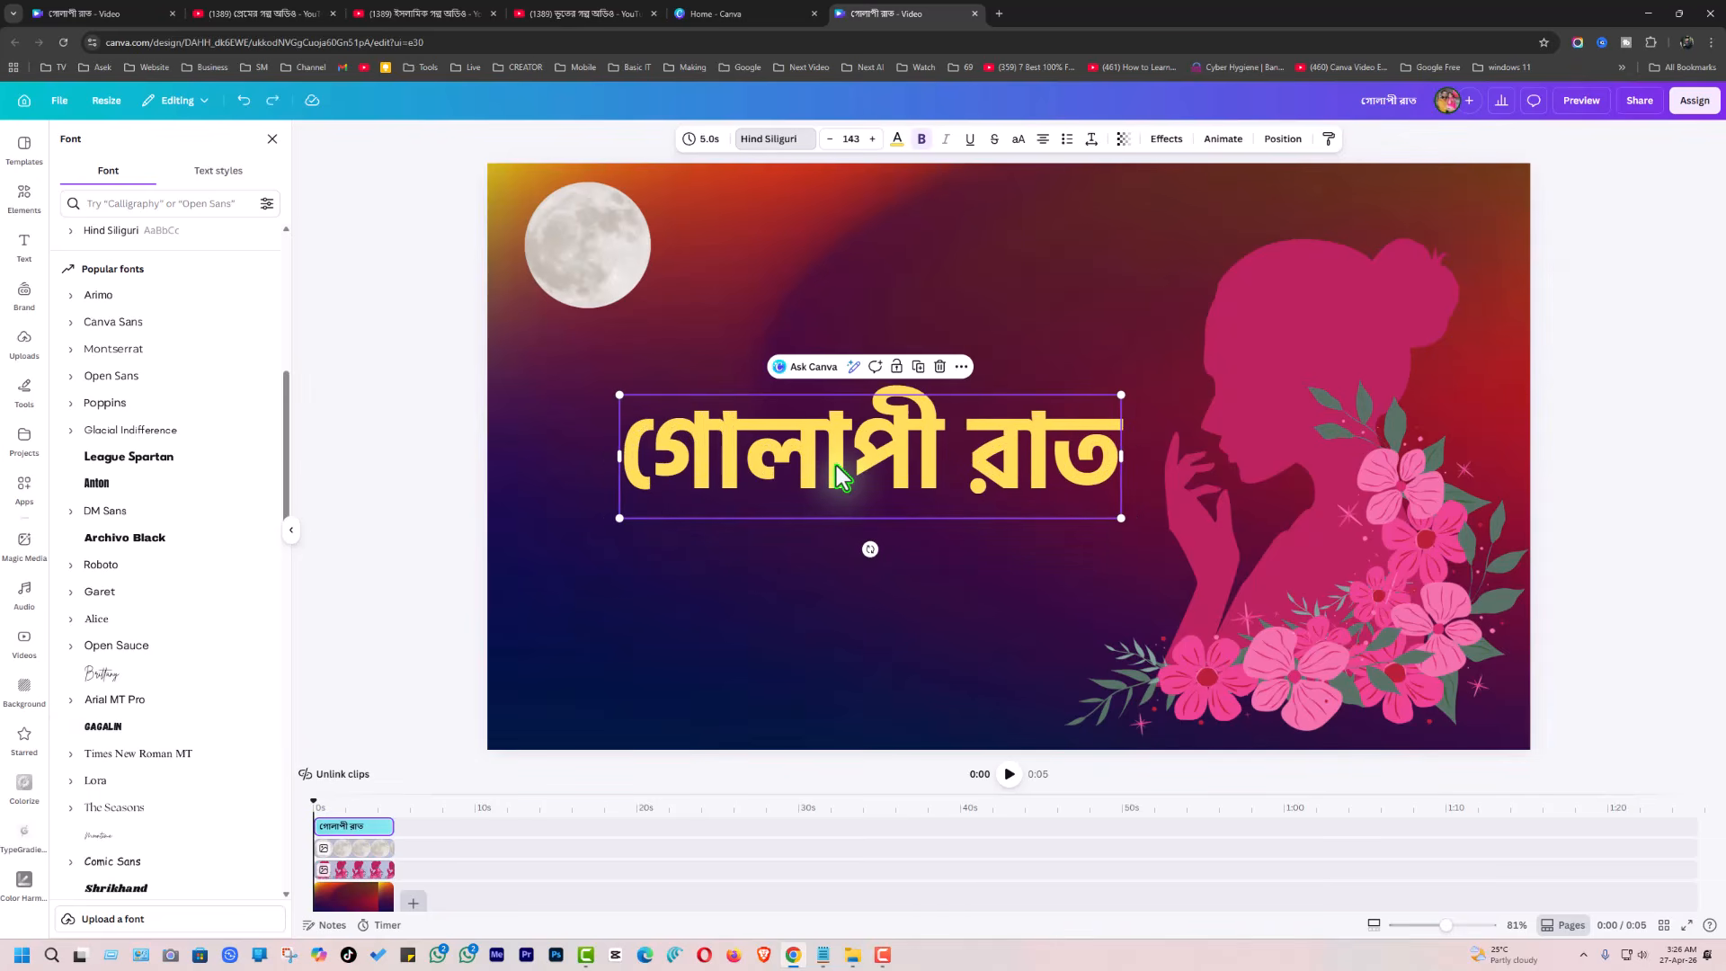
click(899, 609)
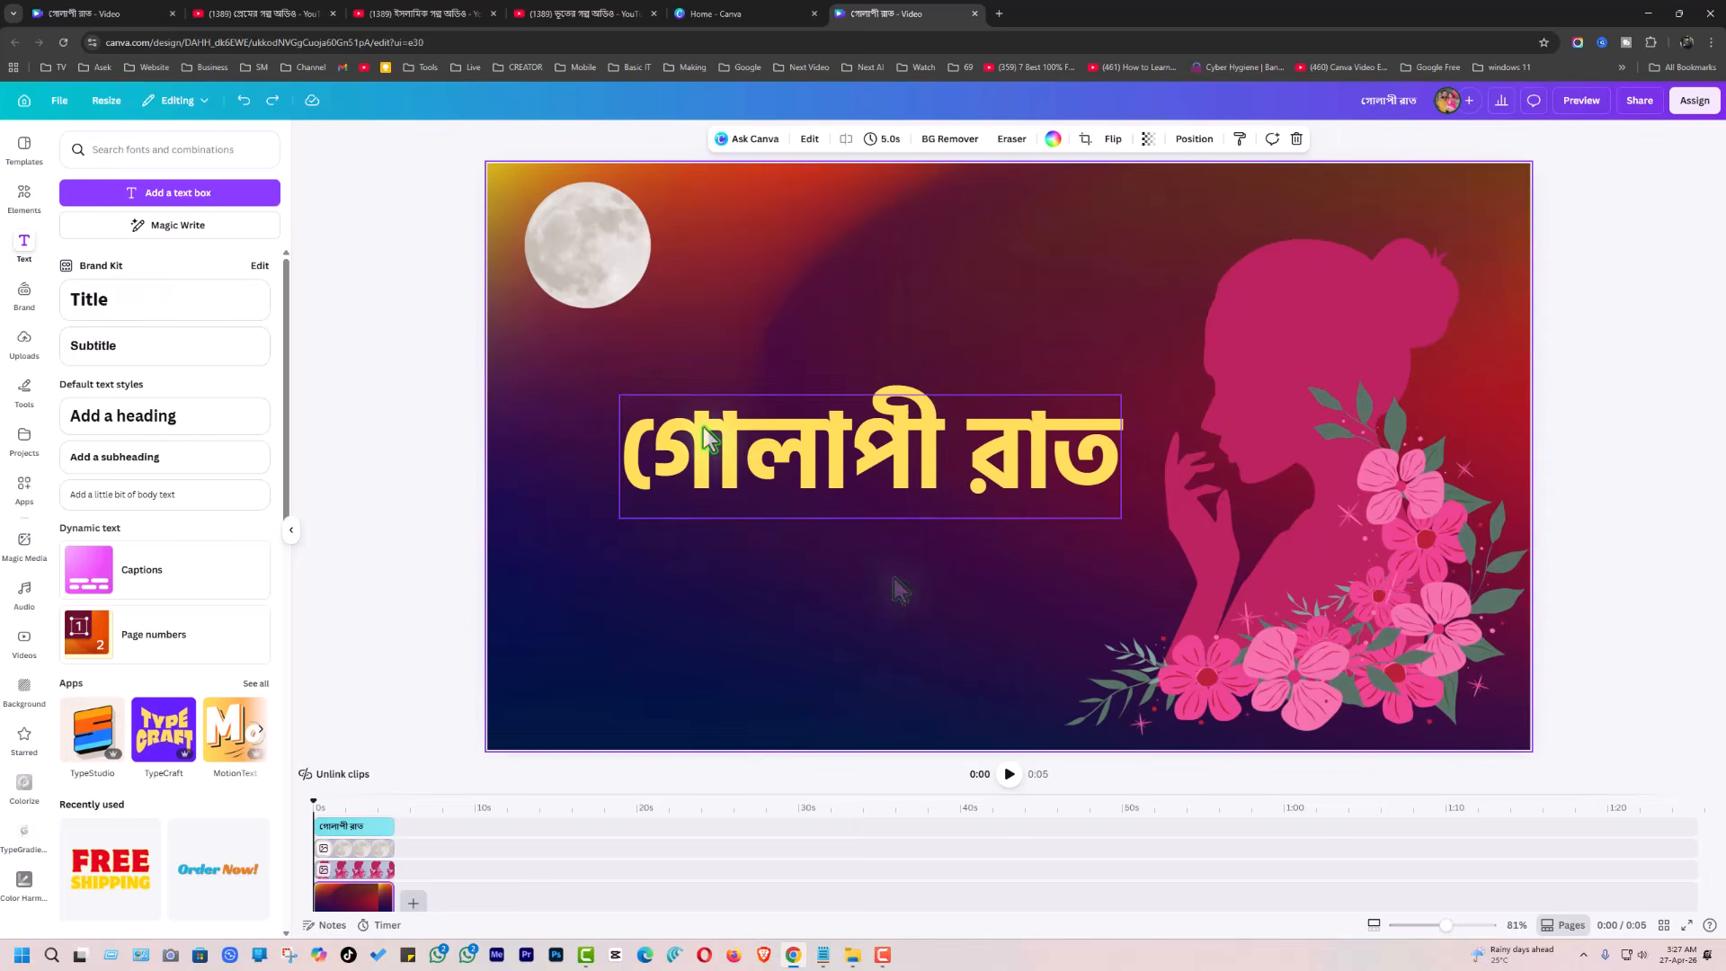
Add a subtitle reading "প্রেমের গল্প" and place it below the title
click(115, 349)
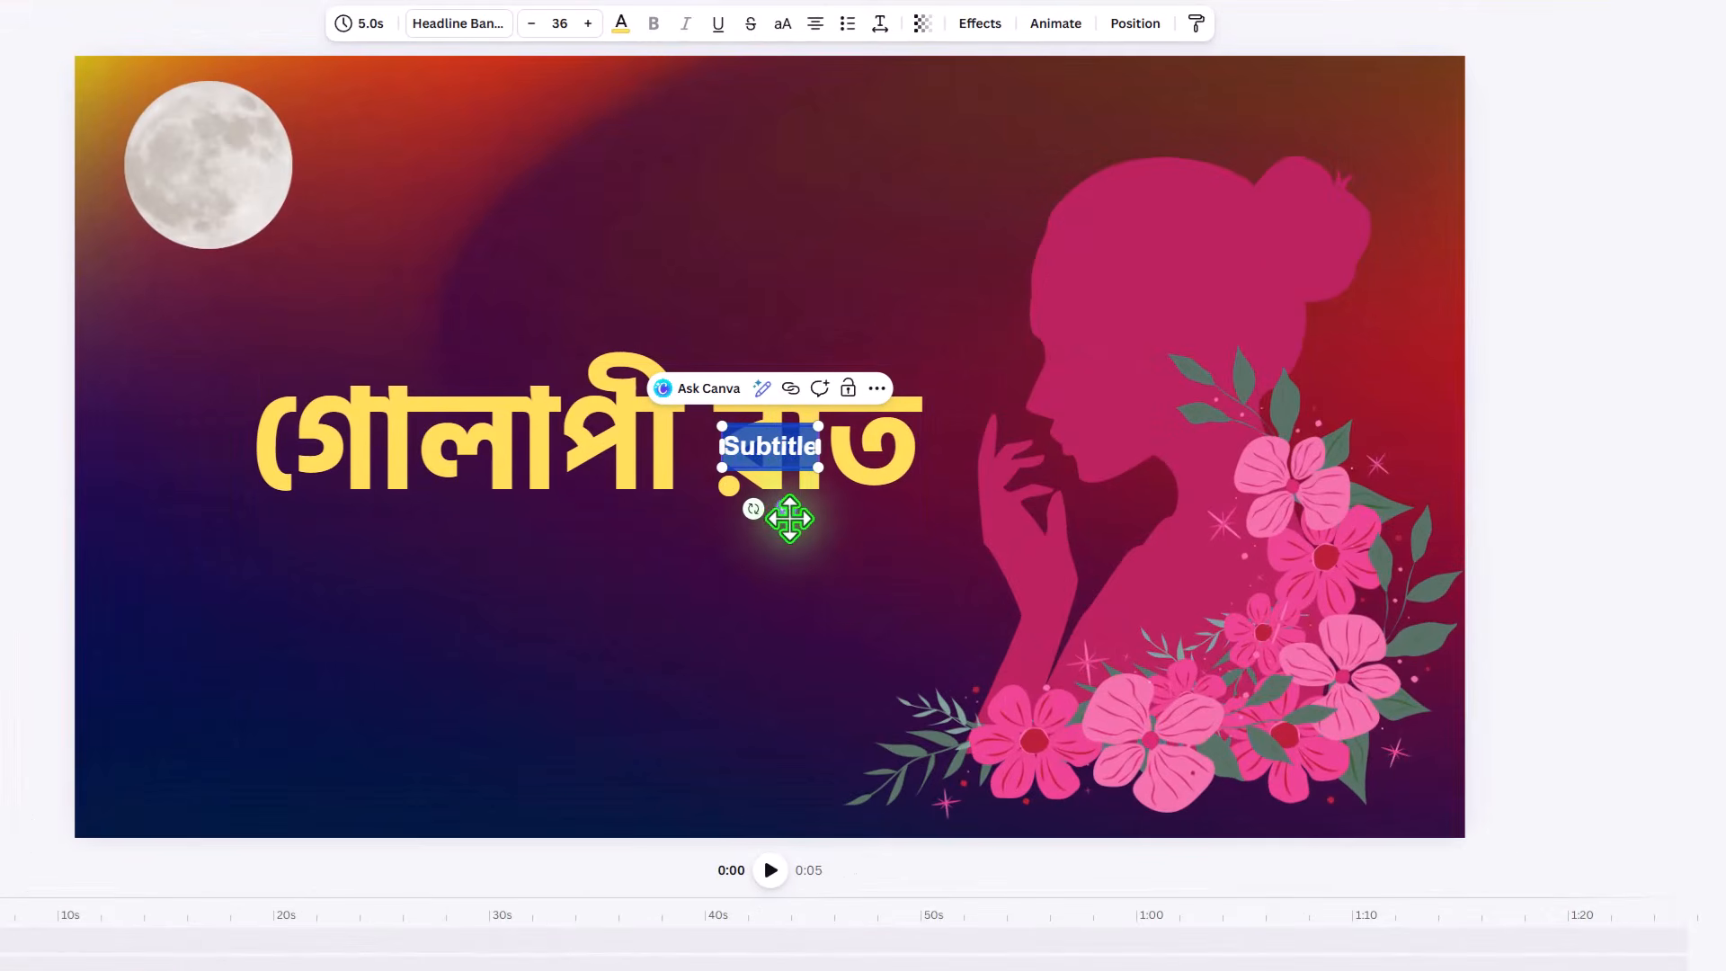
drag(784, 510, 612, 654)
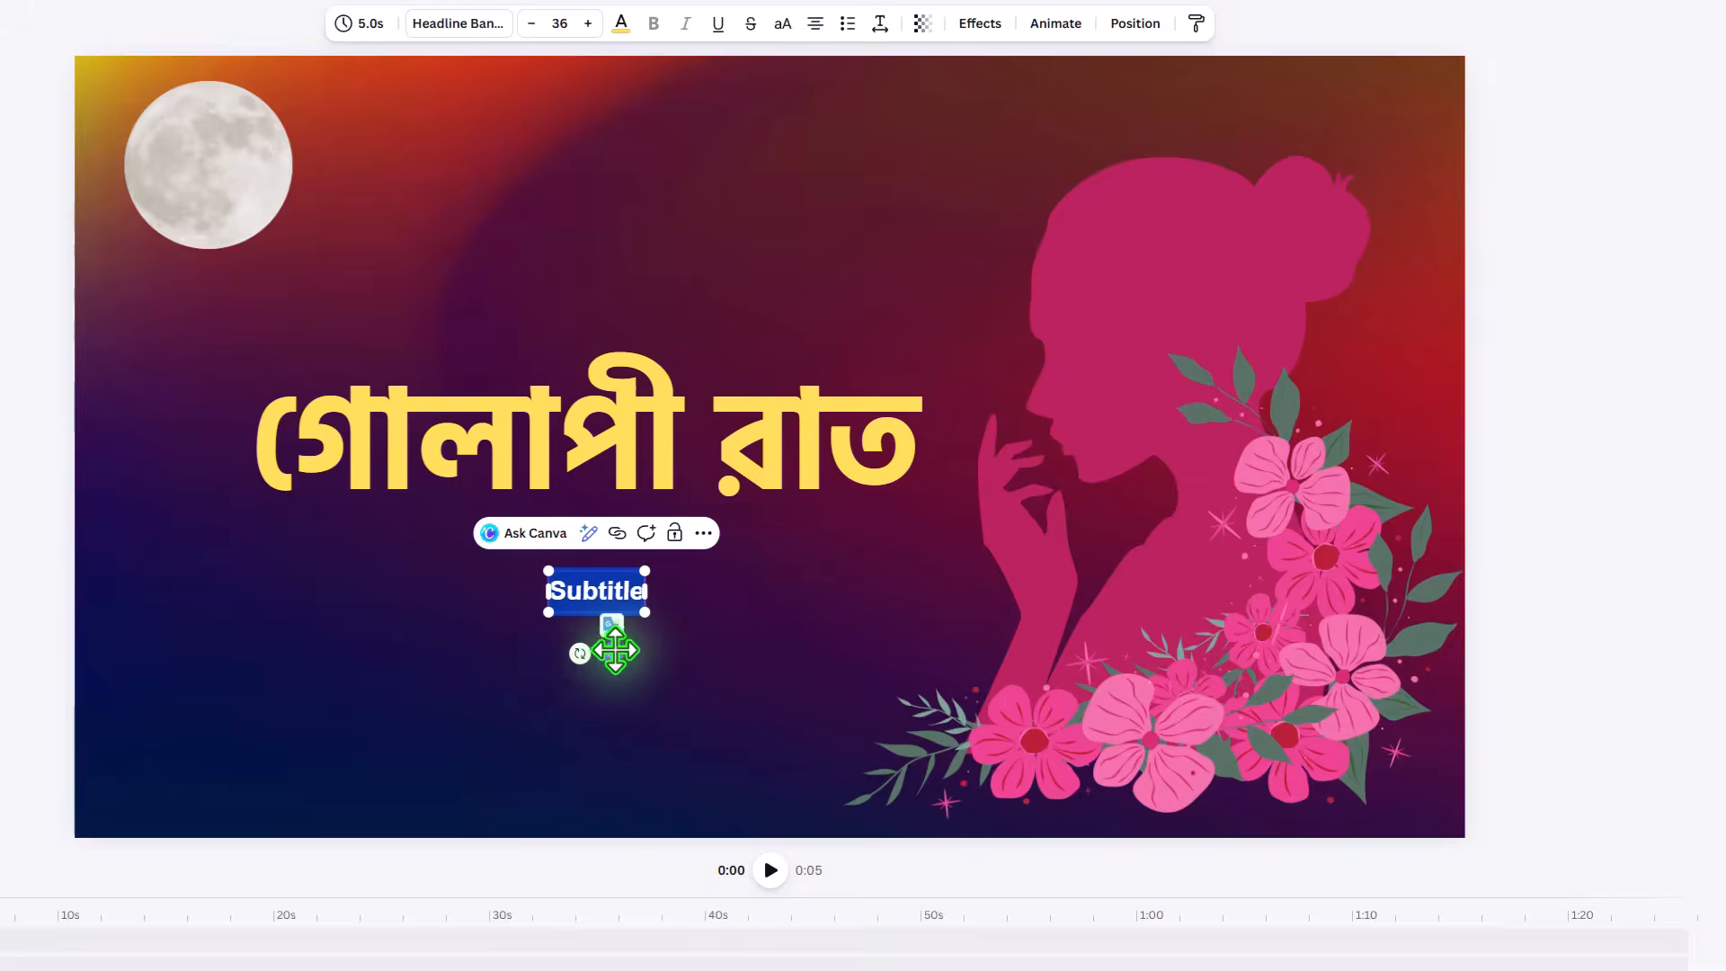
text(প্রেমের গল্প)
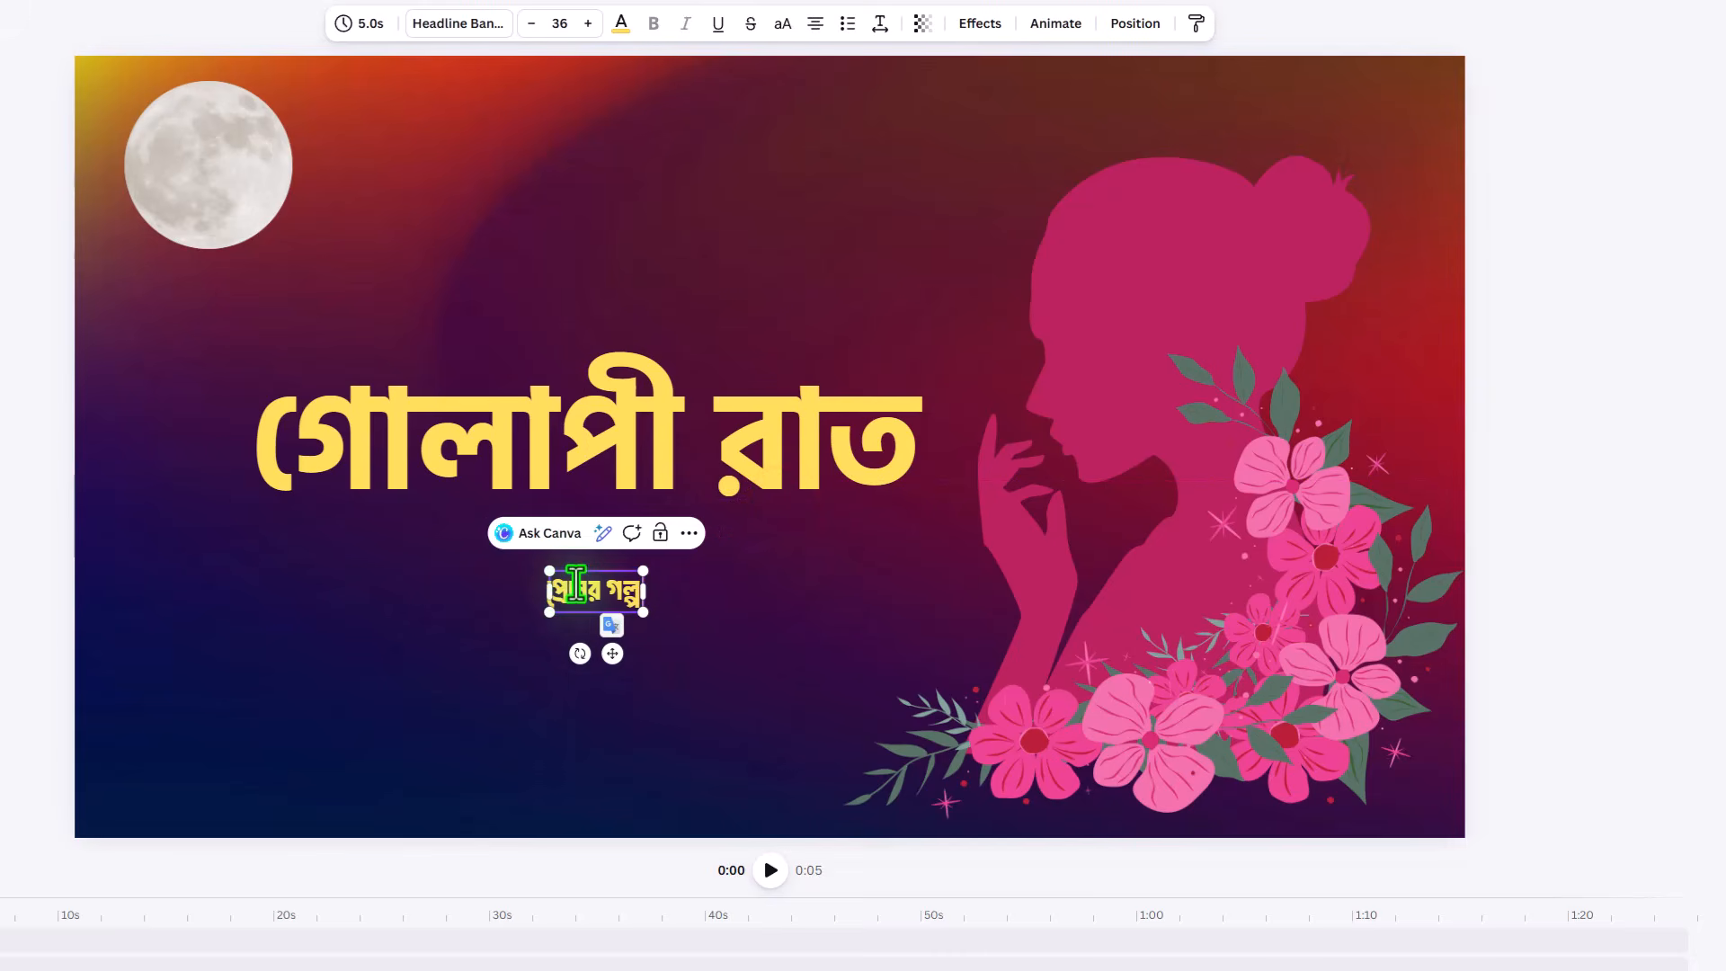
click(732, 650)
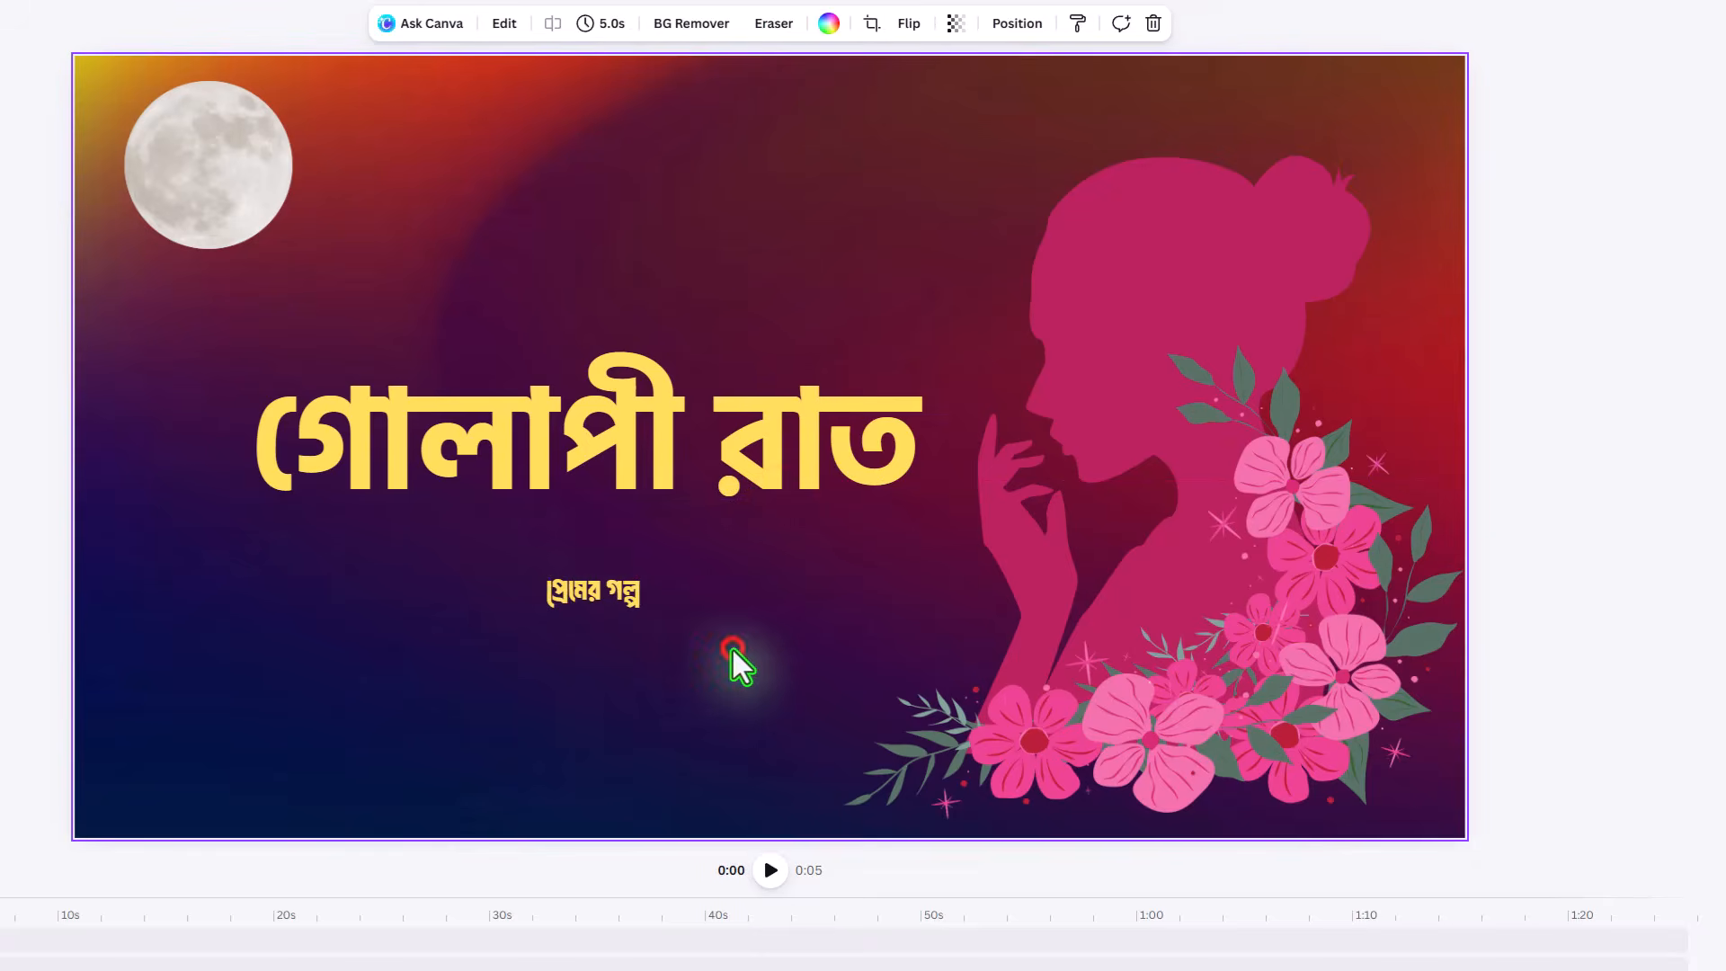
Enlarge the "প্রেমের গল্প" subtitle to font size 102 and center it under the title
click(596, 592)
drag(640, 568, 827, 518)
drag(633, 556, 532, 572)
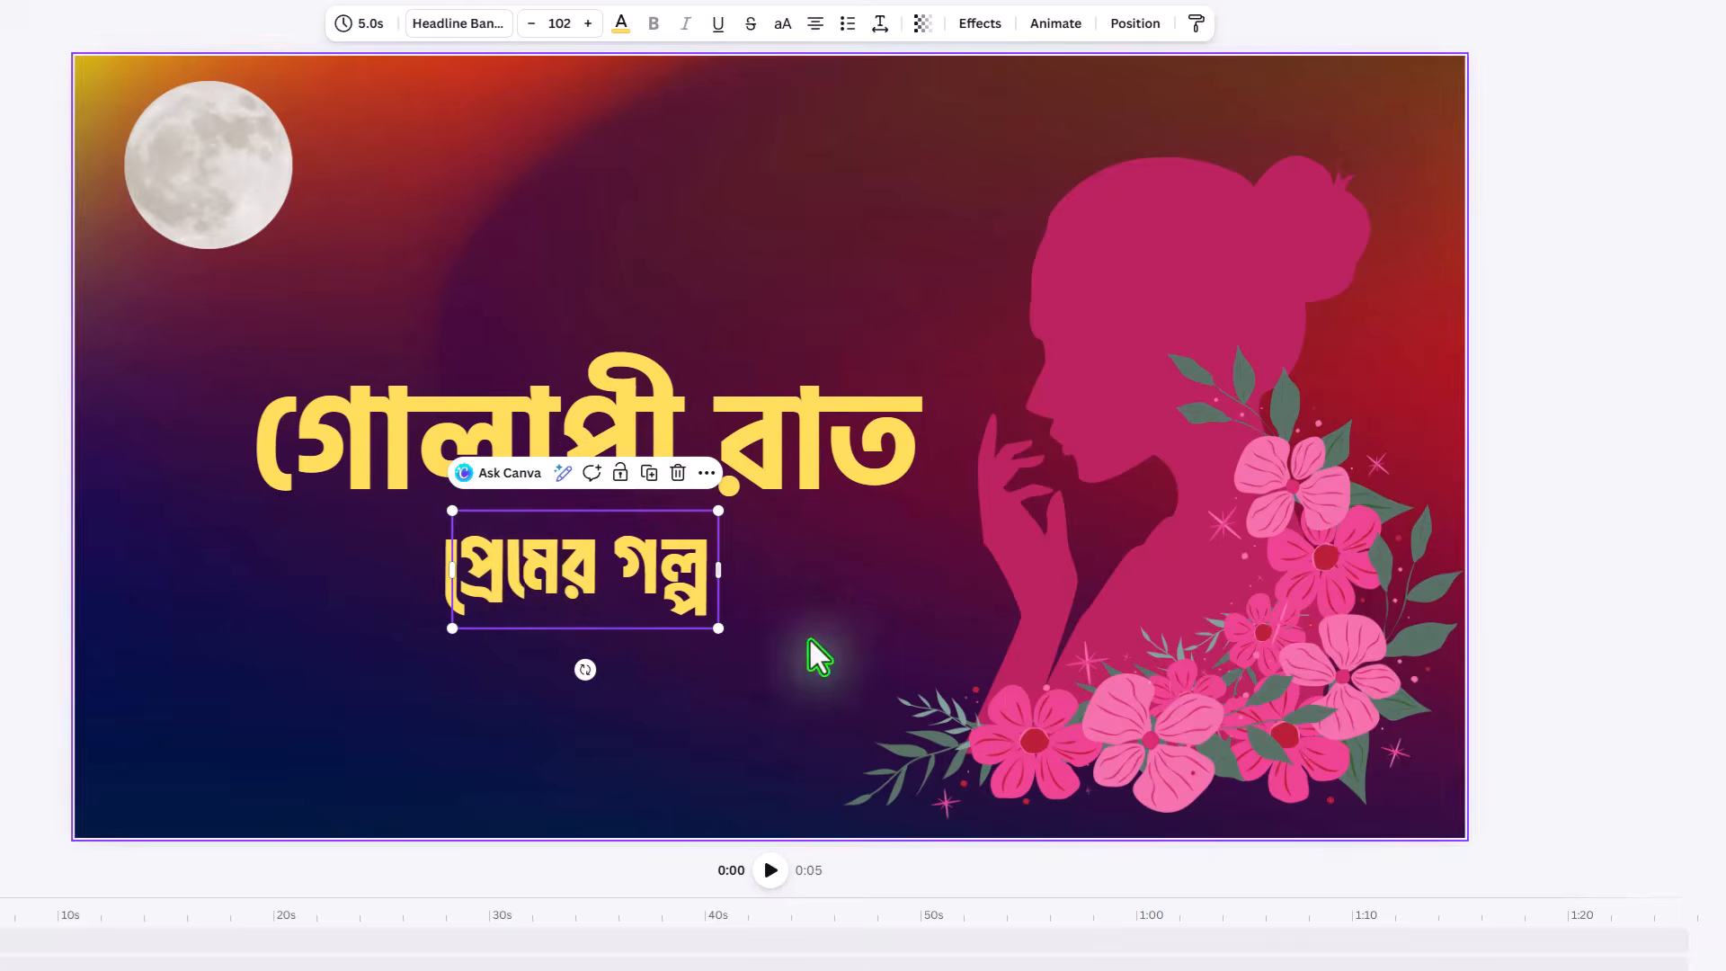
click(809, 643)
Change the subtitle font to Canva Sans and shrink it to font size 69.8 under the title
click(650, 597)
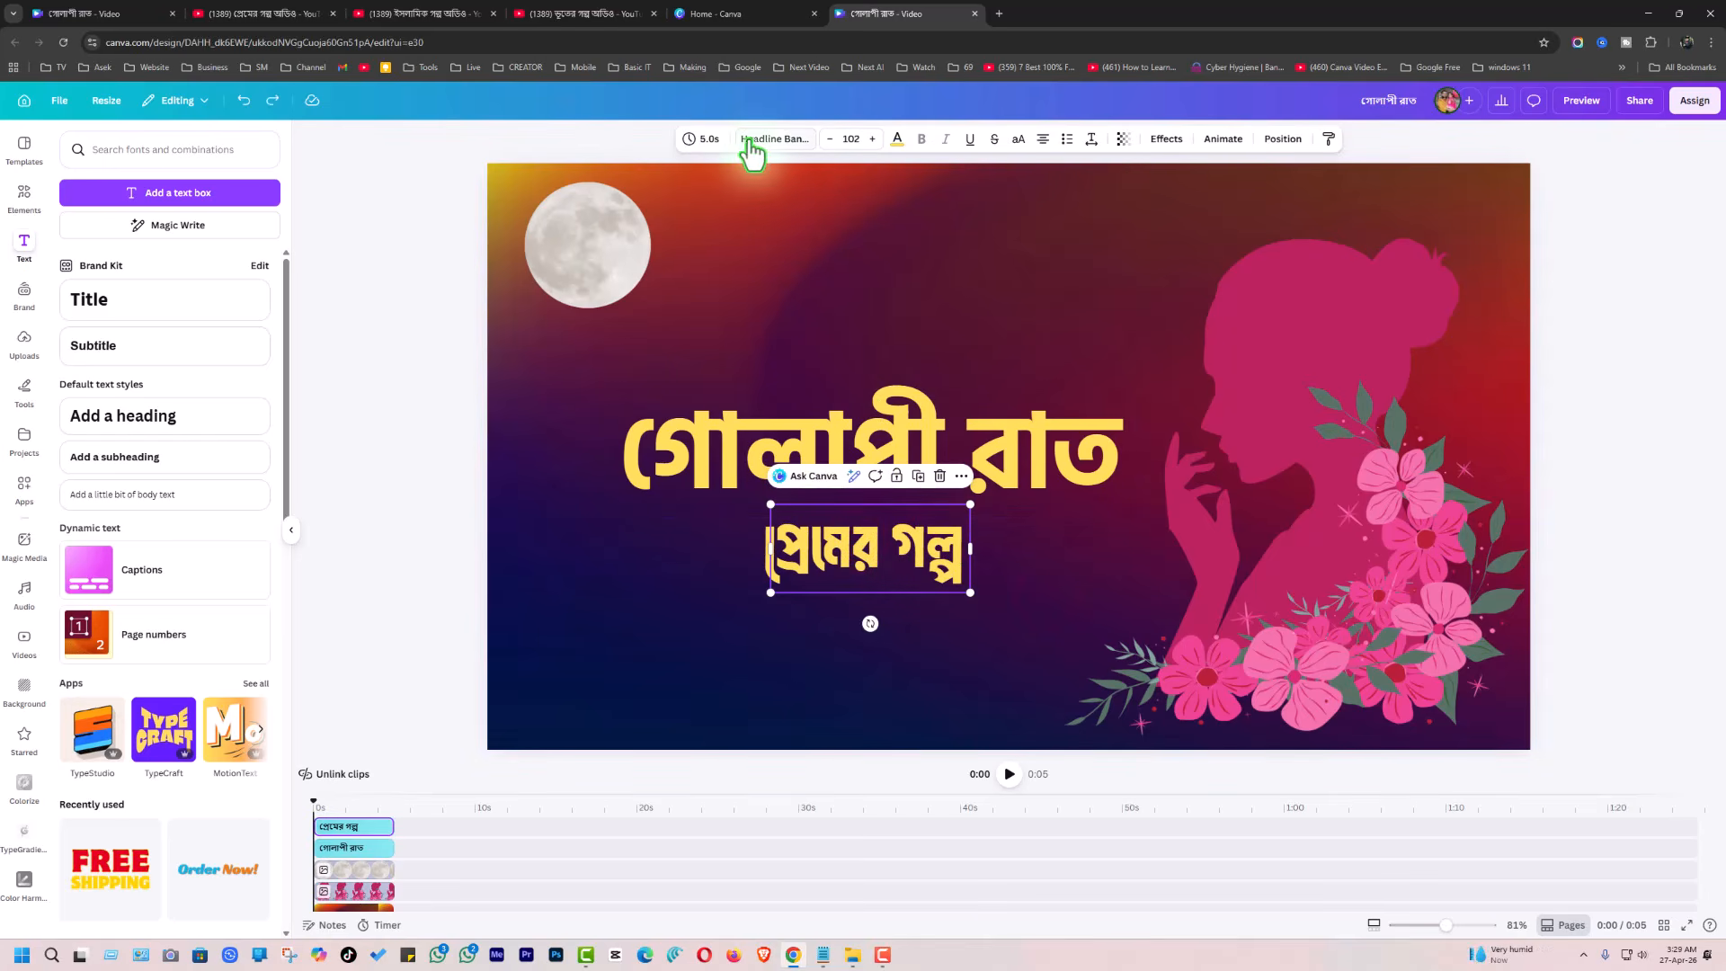
click(749, 141)
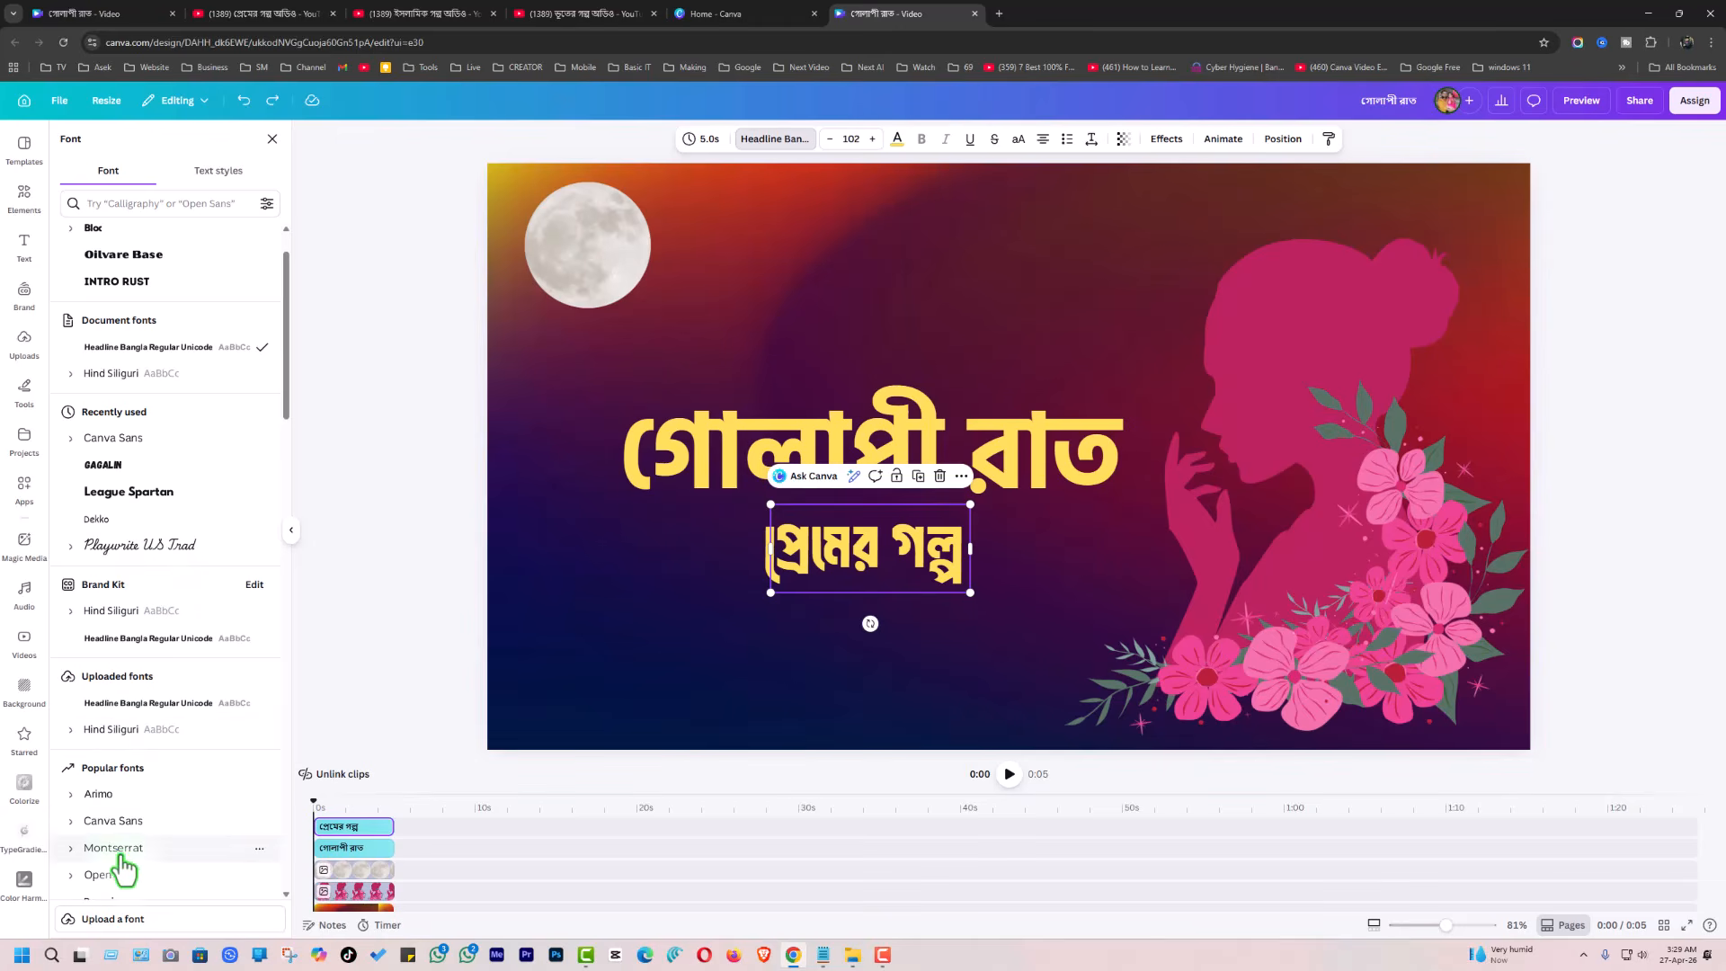
click(112, 821)
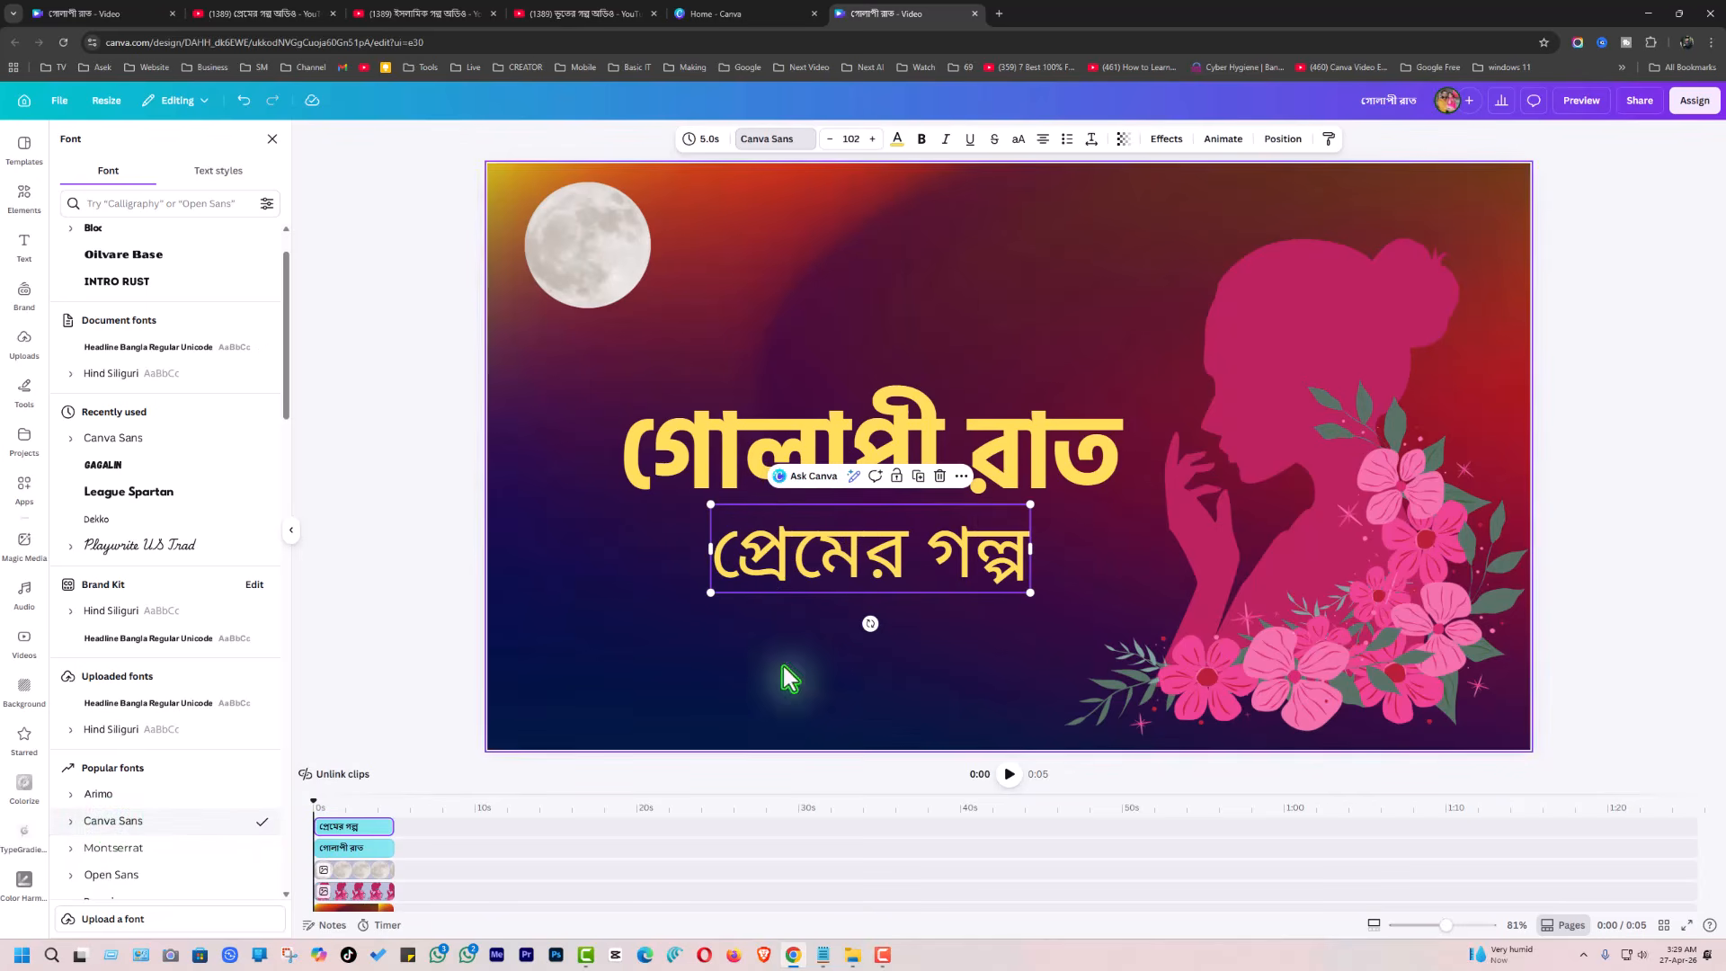
click(877, 560)
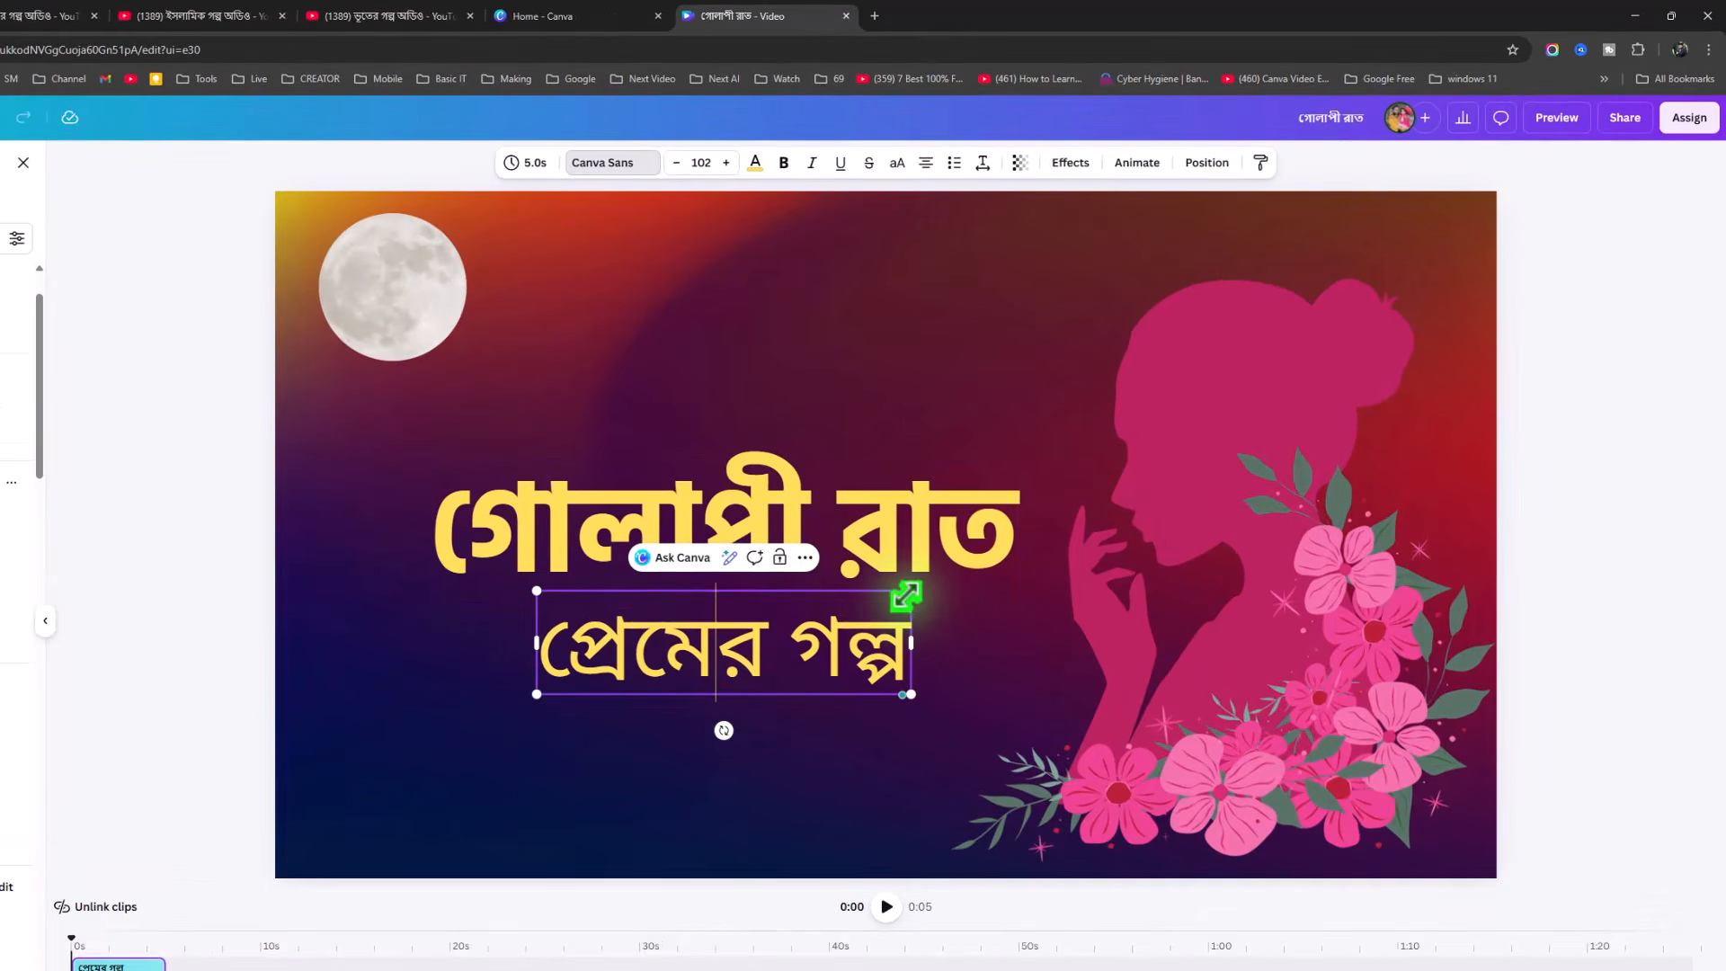
drag(947, 564, 823, 597)
click(725, 795)
Make the "প্রেমের গল্প" subtitle bold
click(729, 660)
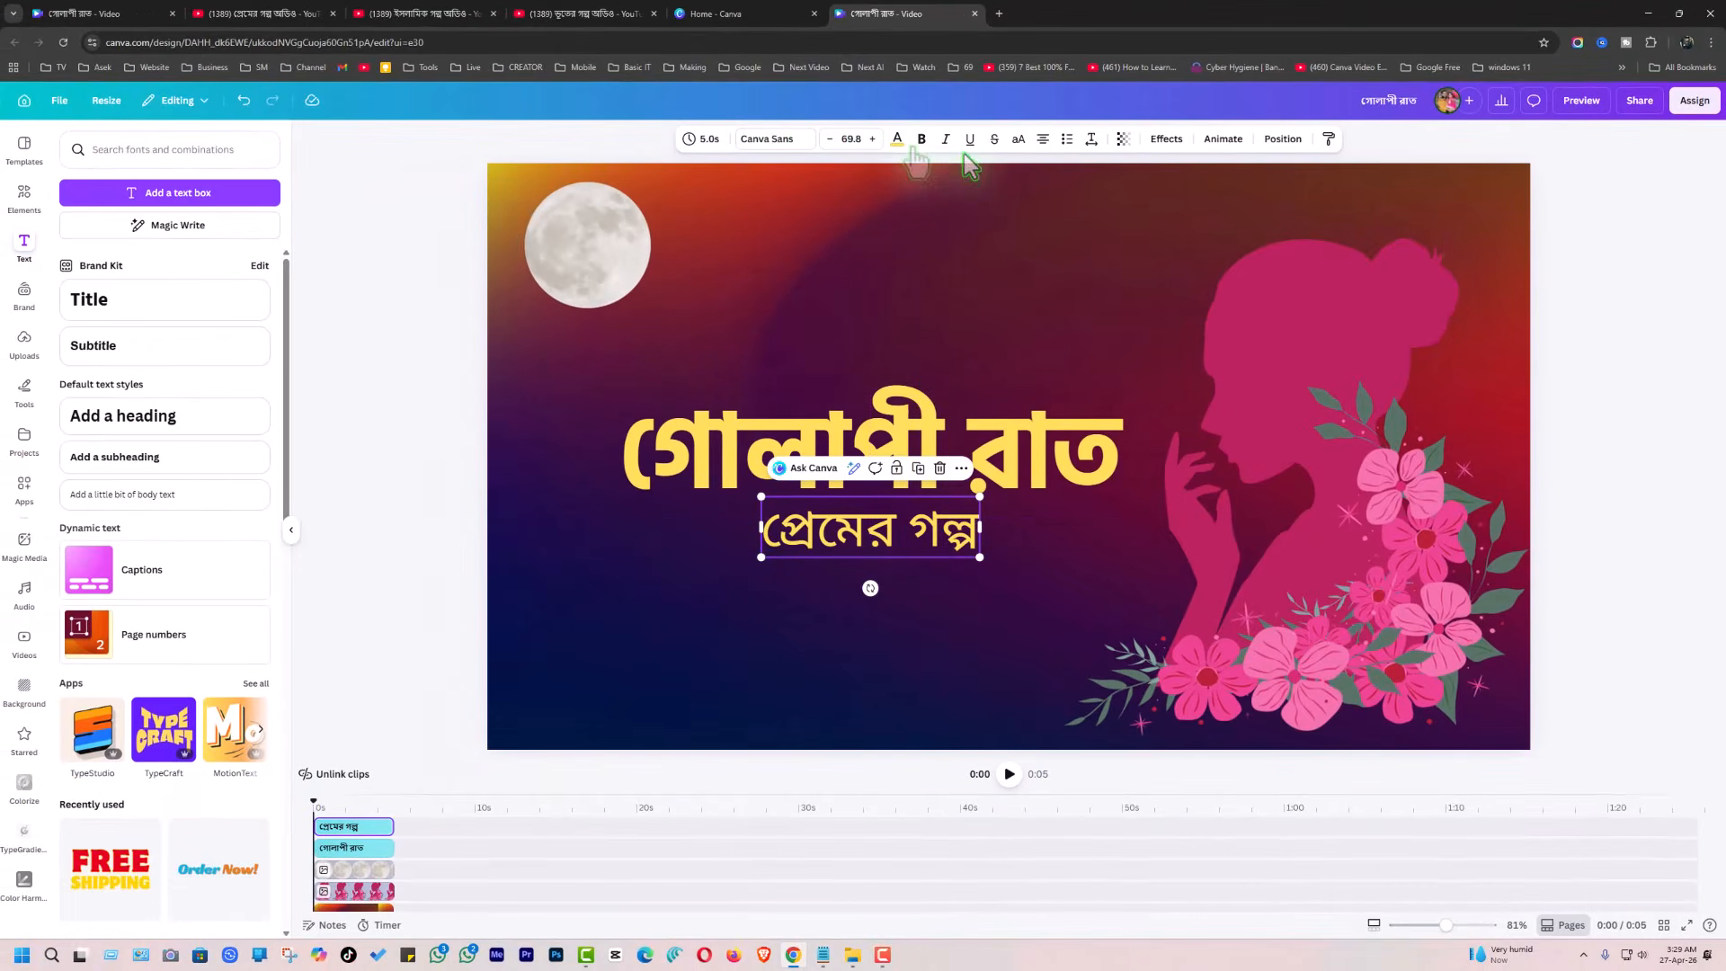
click(923, 142)
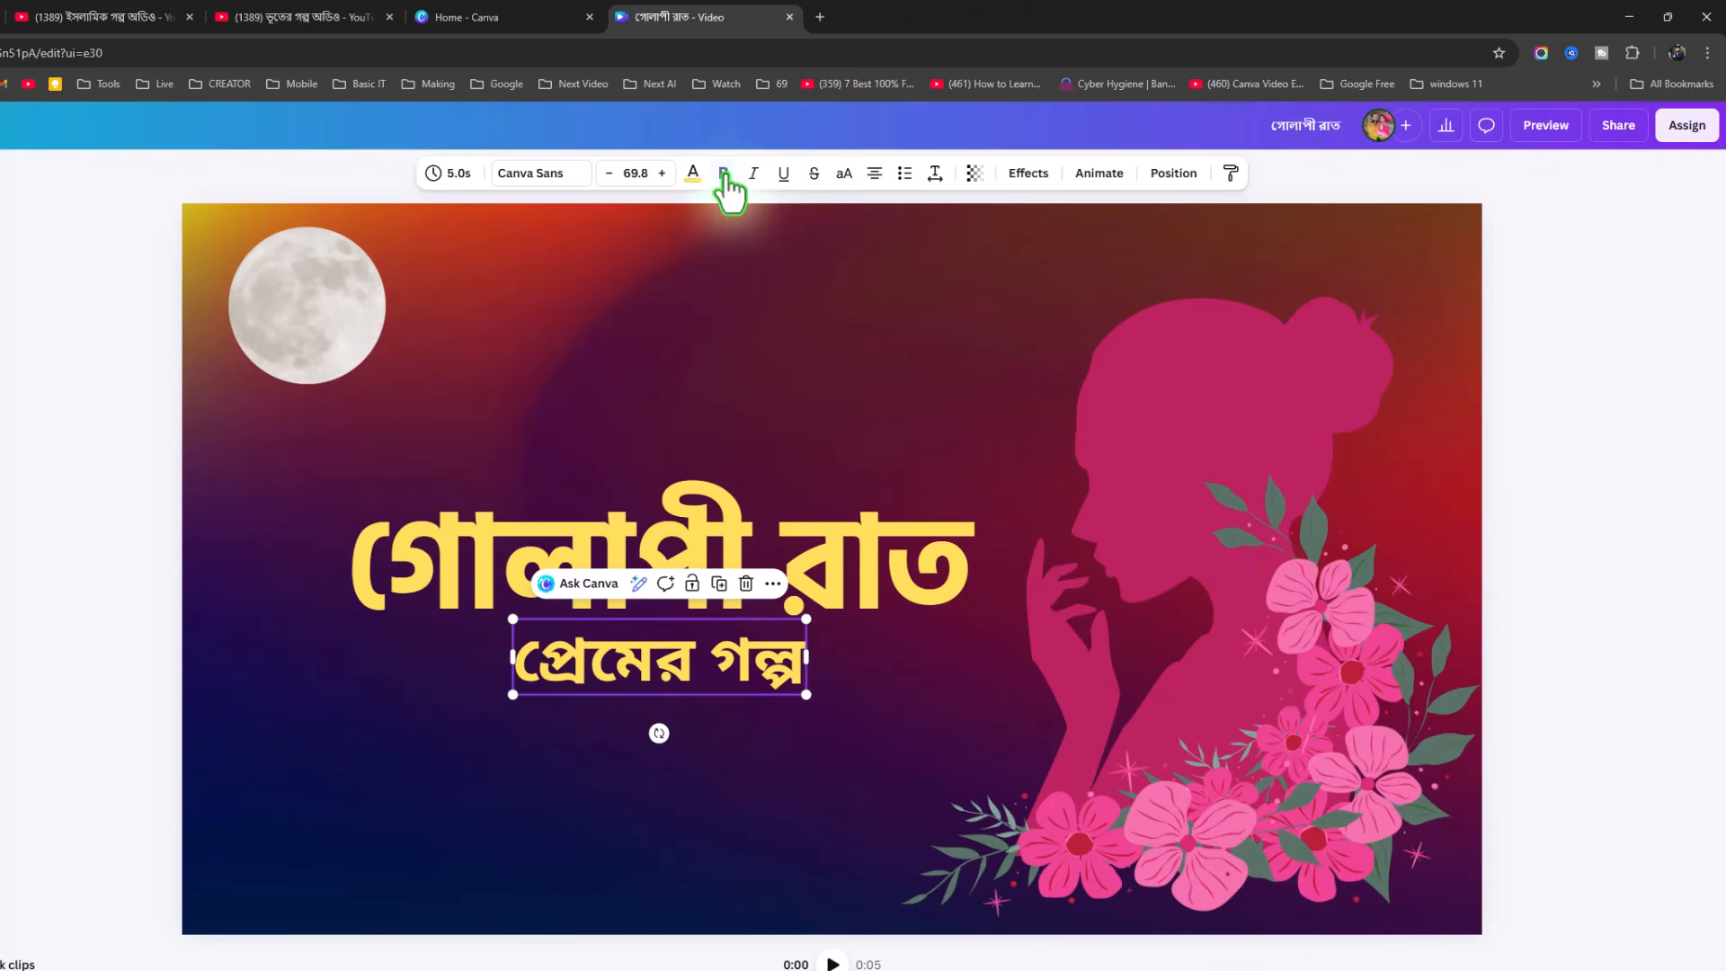
click(724, 173)
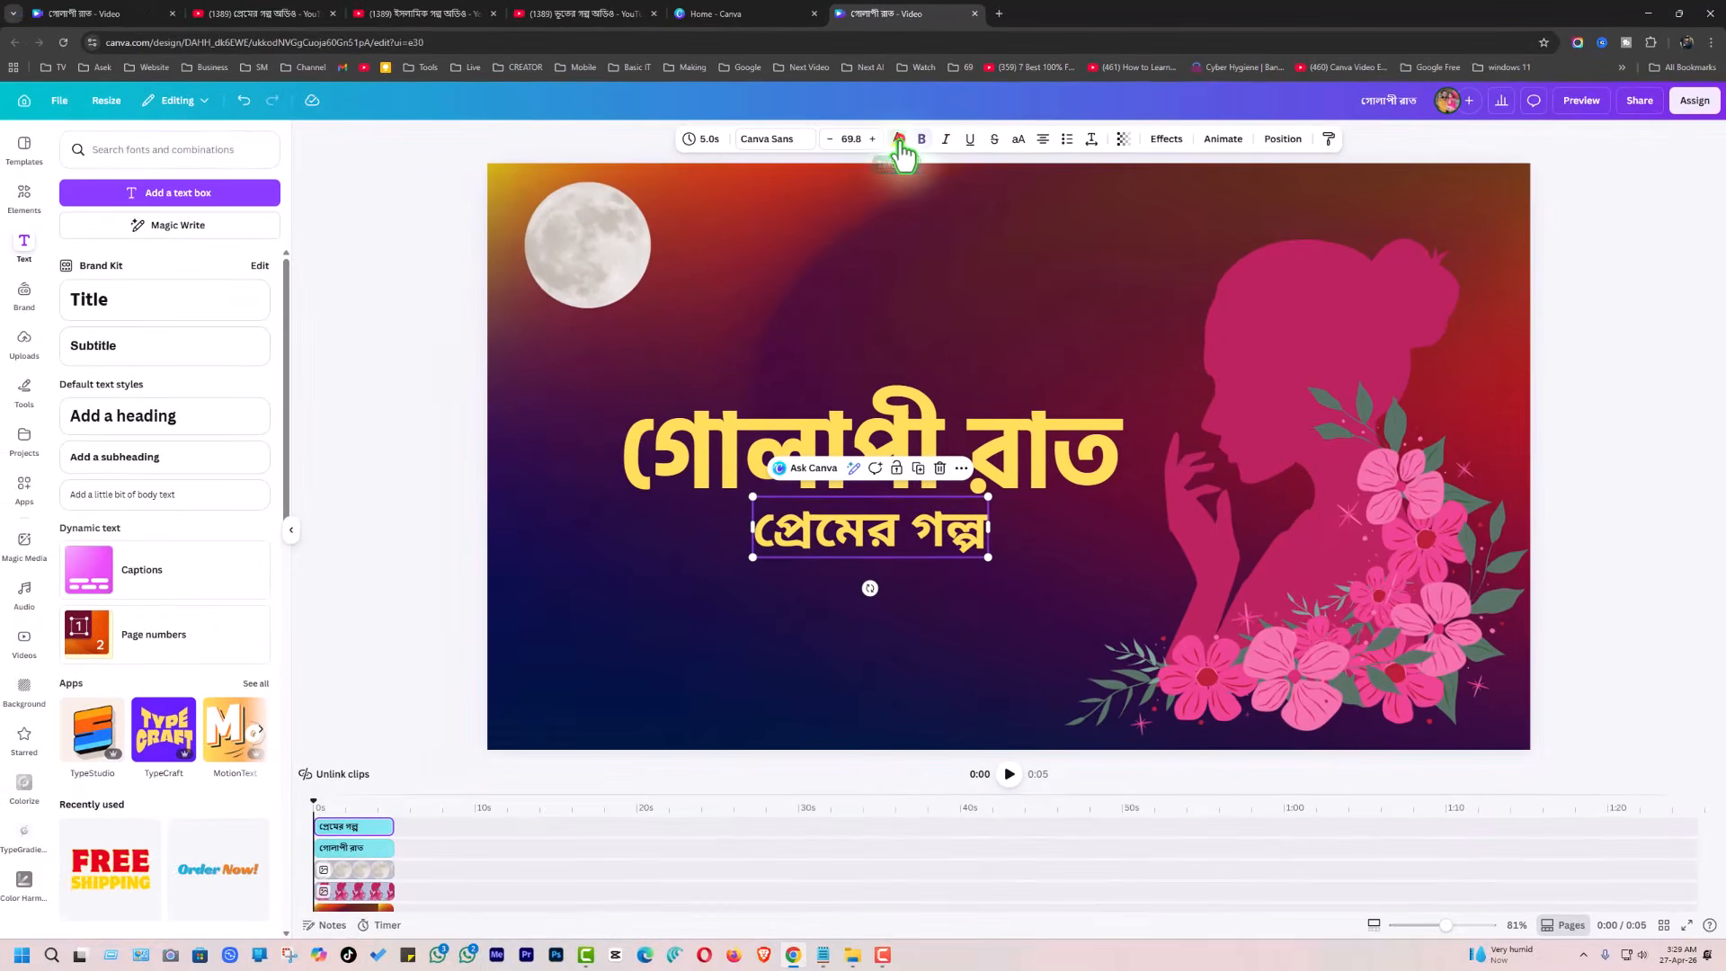
Compare white, two greens and red on the subtitle, and set its text color to white
click(896, 144)
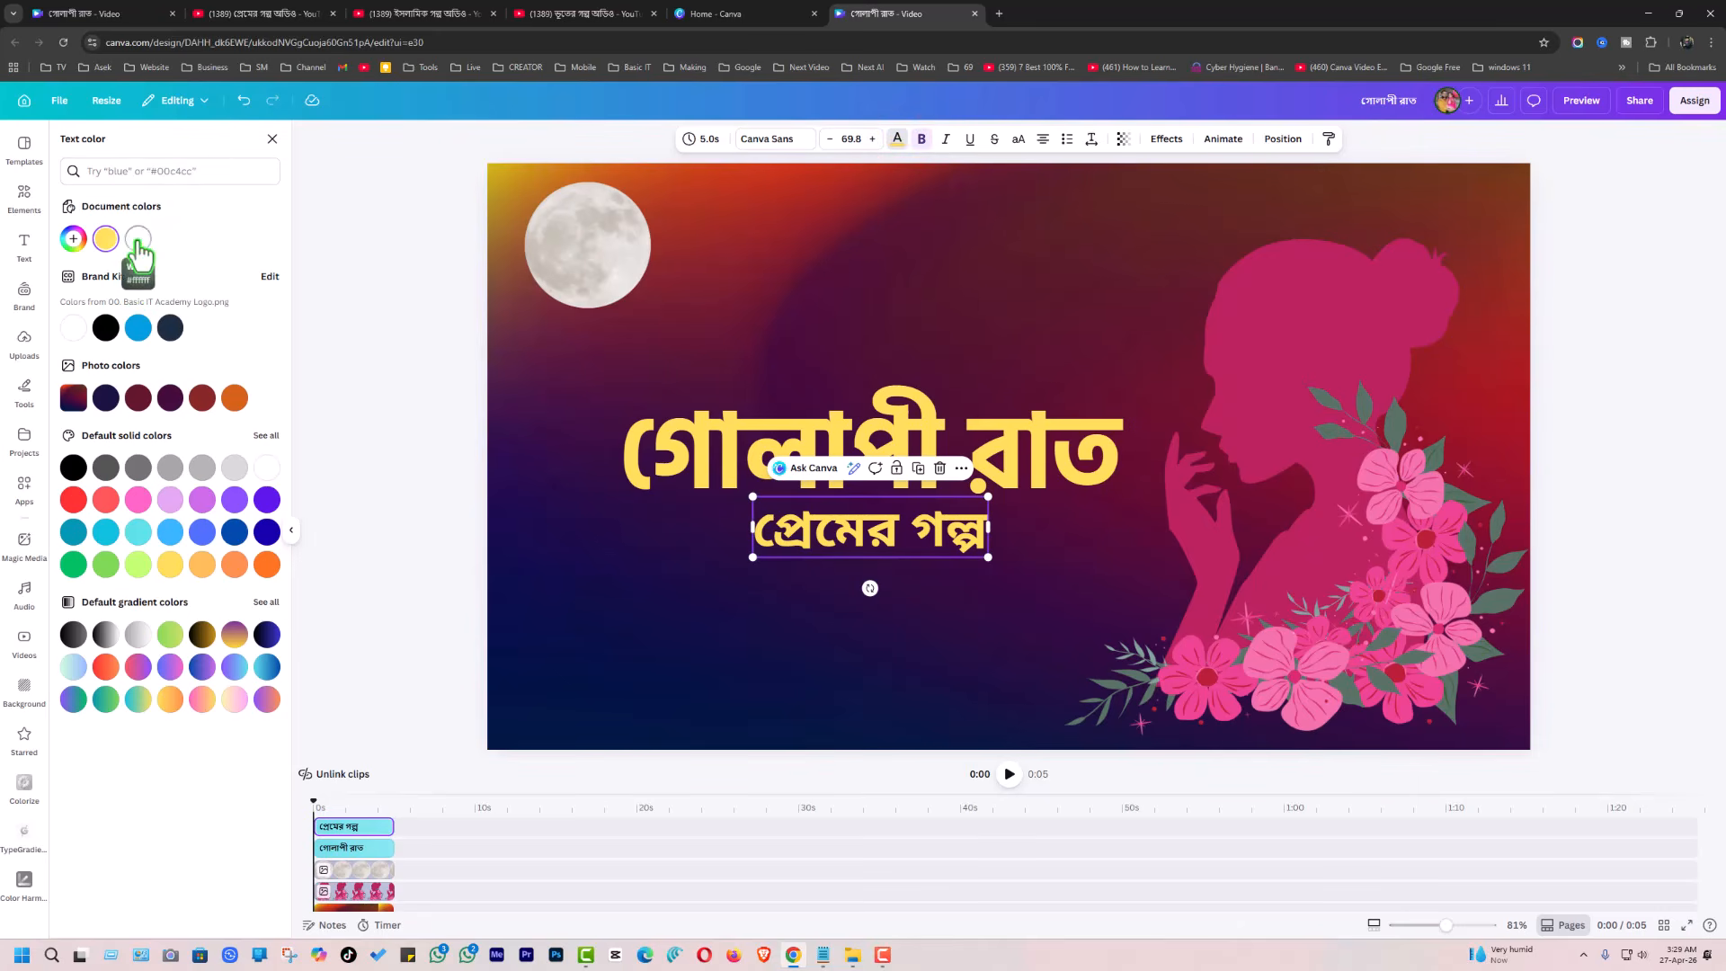
click(138, 238)
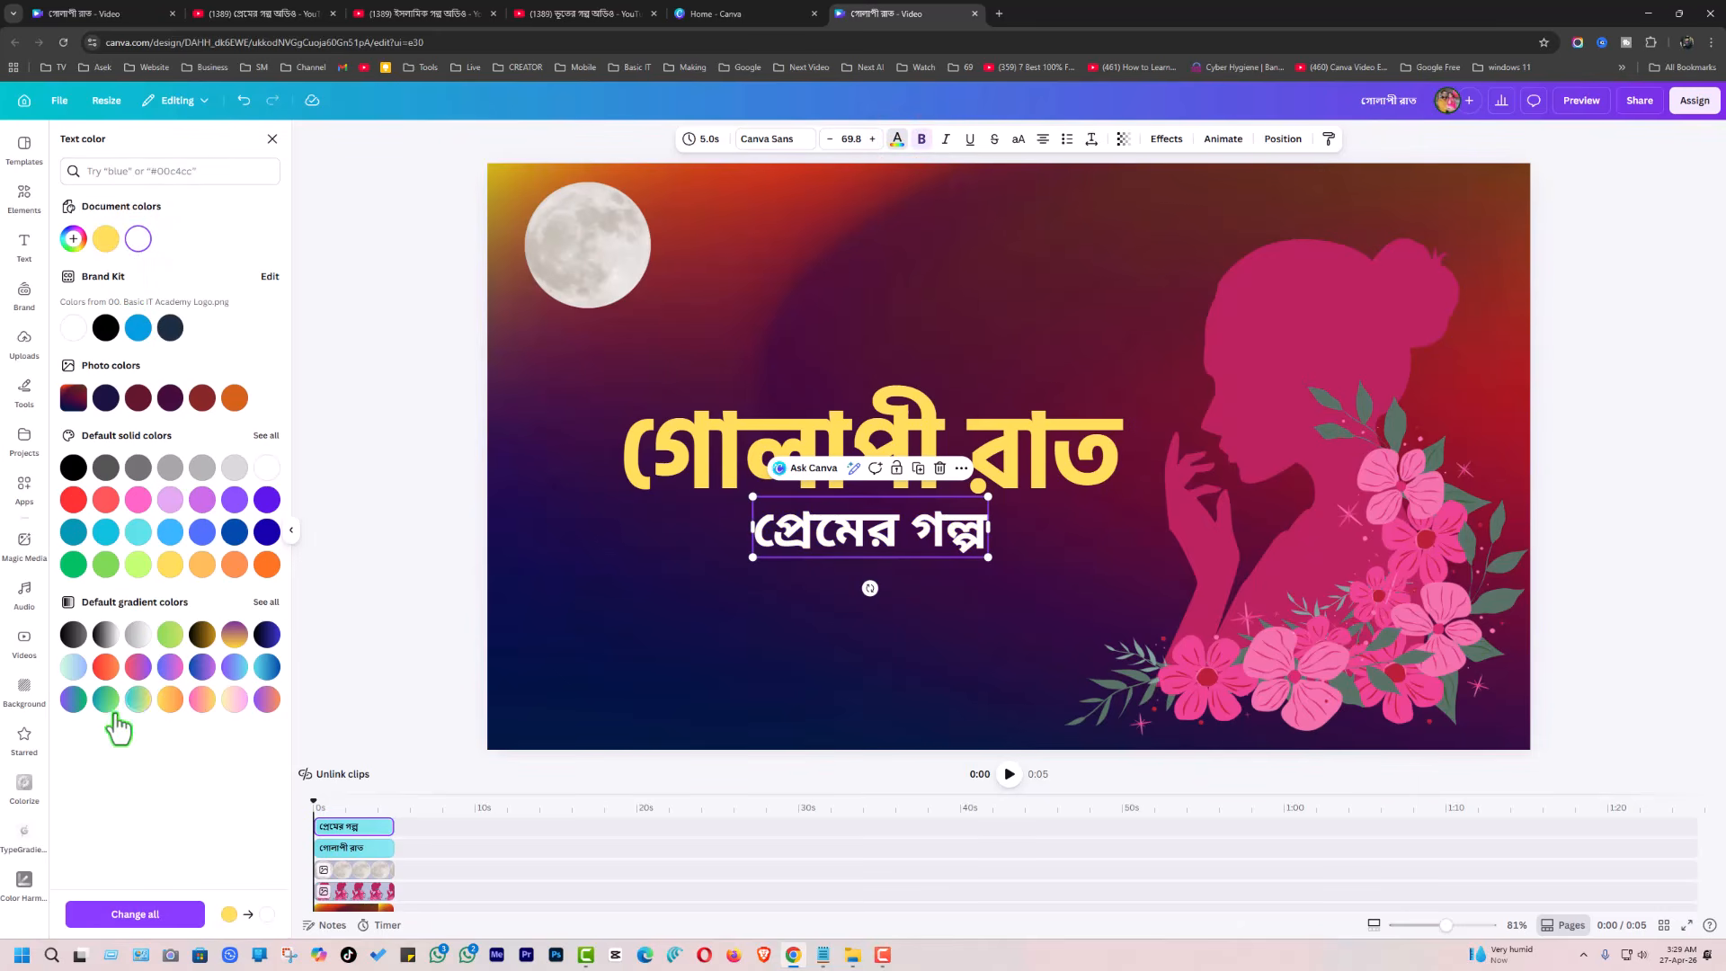
click(105, 698)
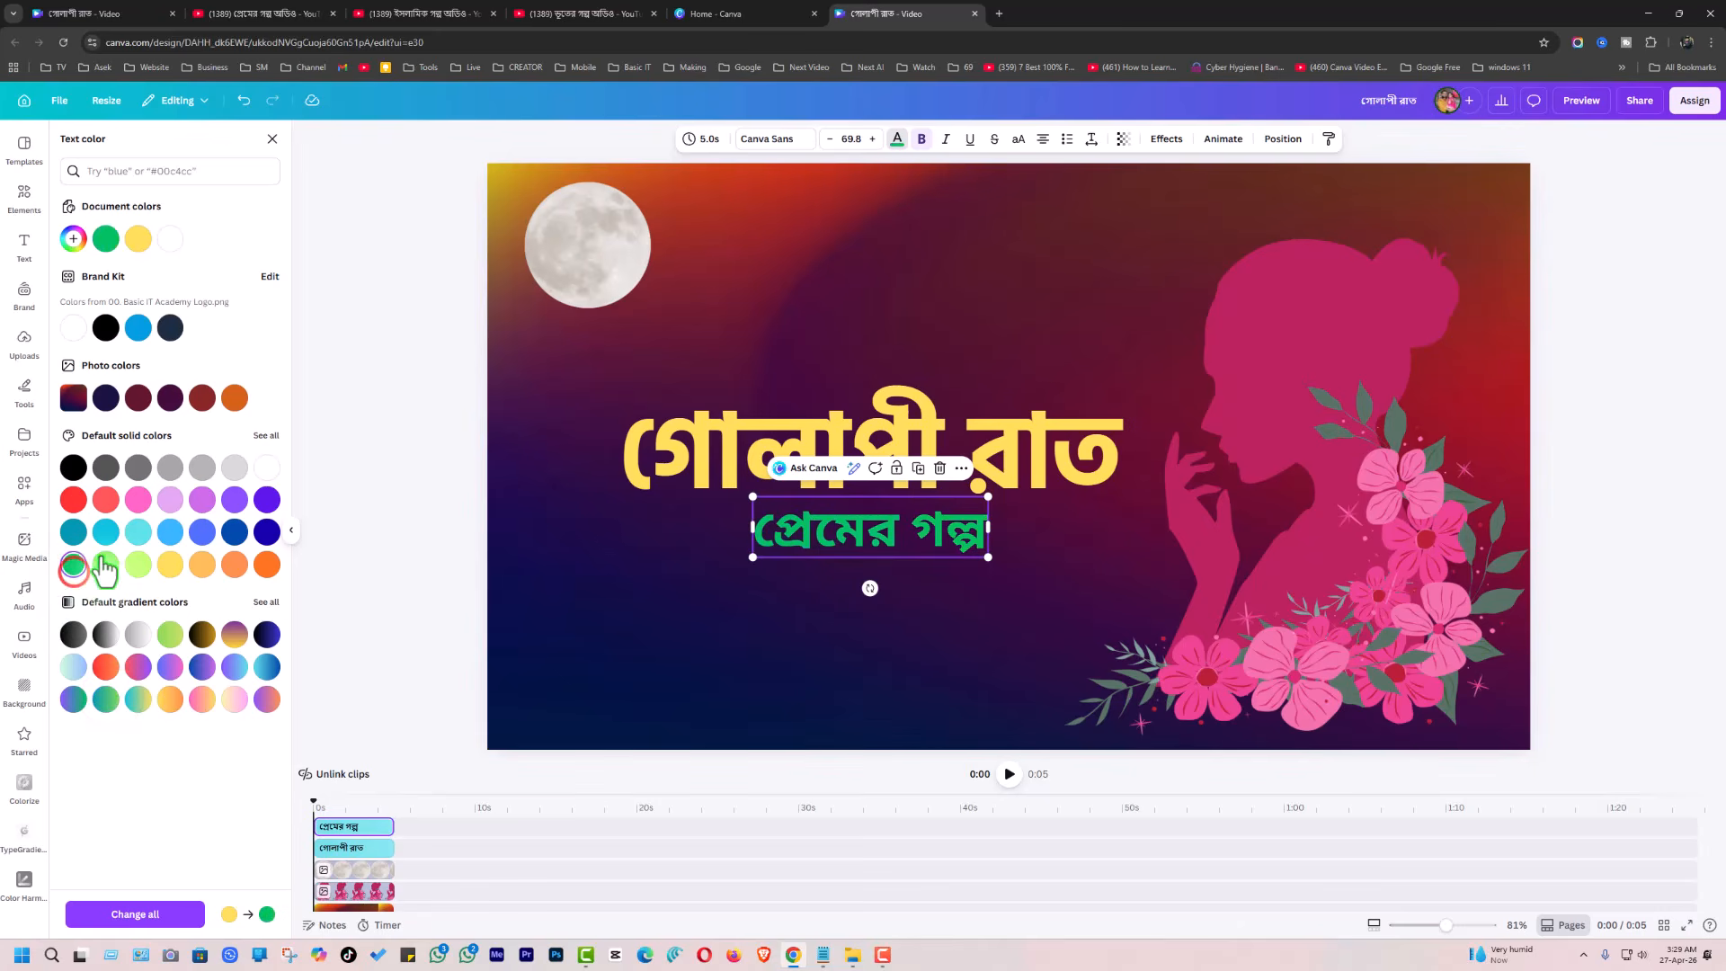
click(105, 564)
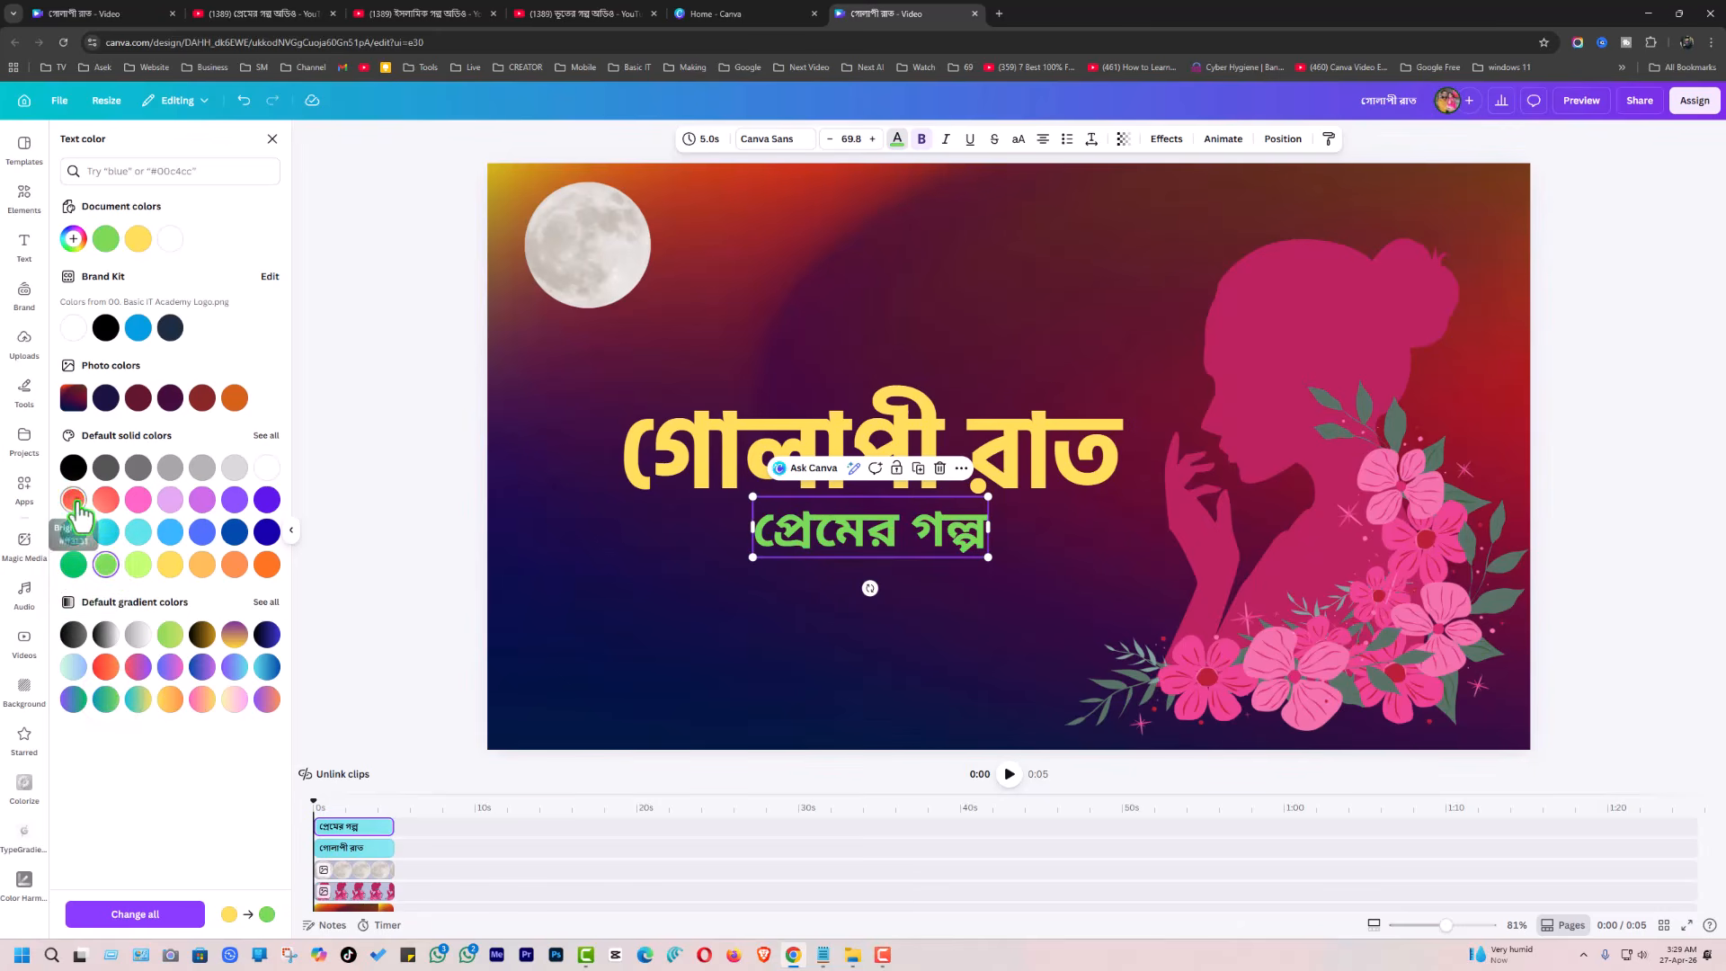
click(73, 499)
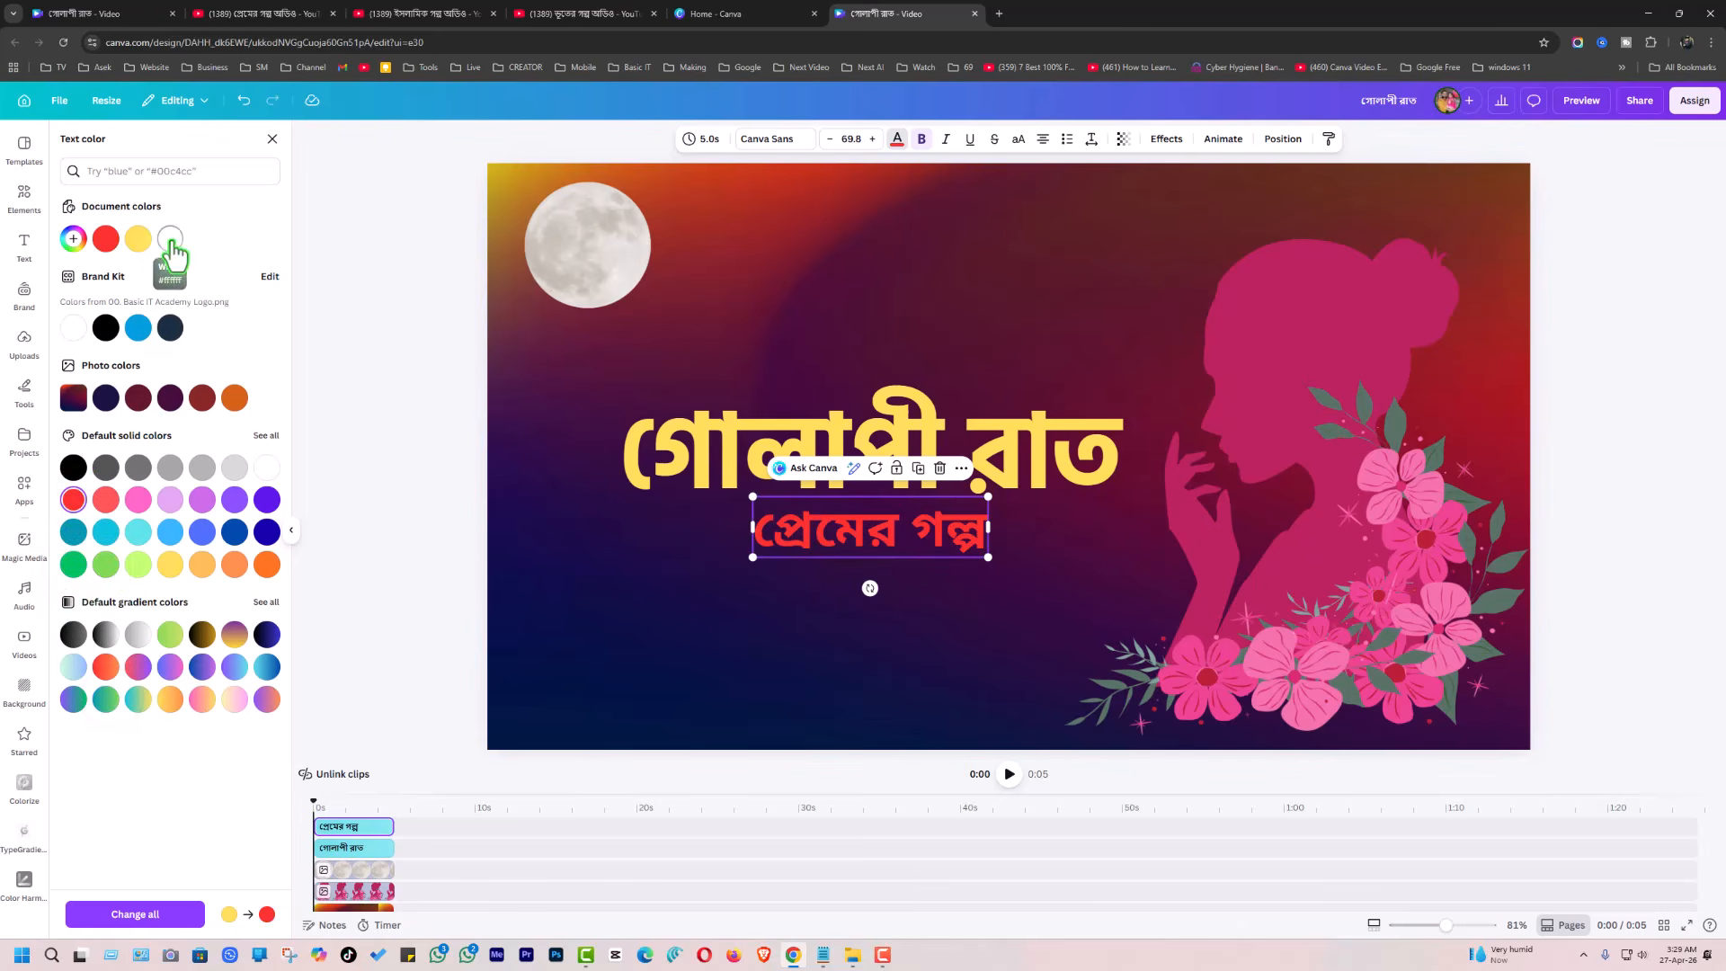
click(170, 238)
click(770, 649)
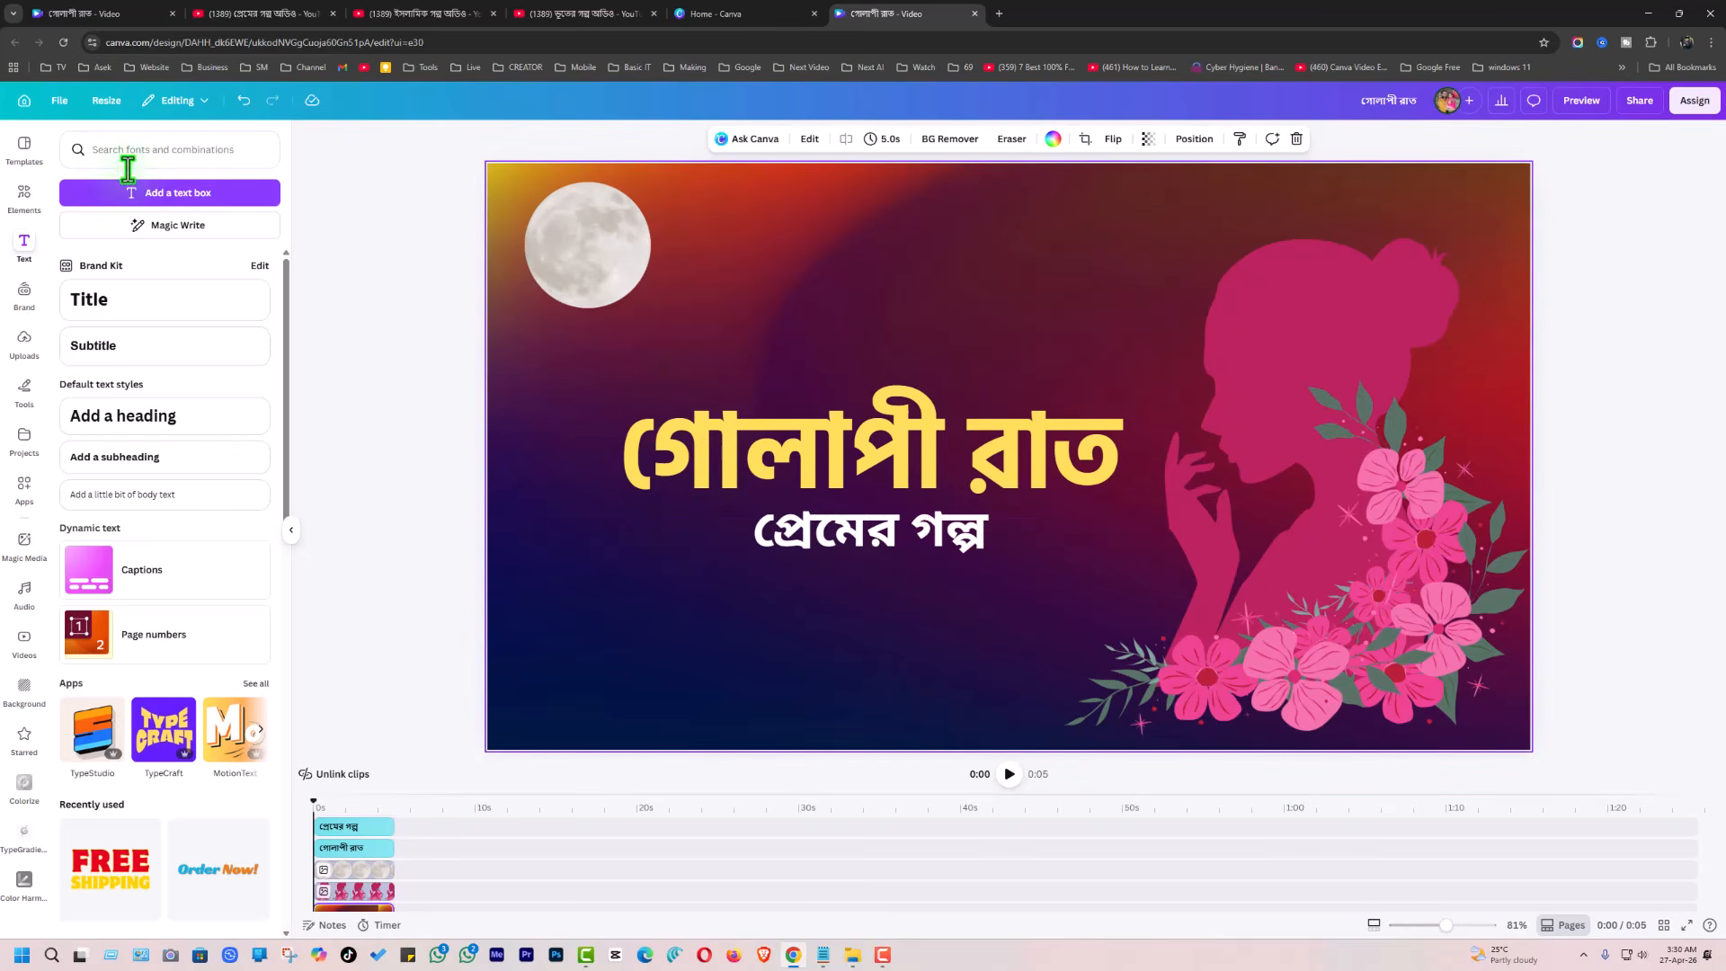
Clear the "Moon" element search and search the elements for "love"
click(24, 198)
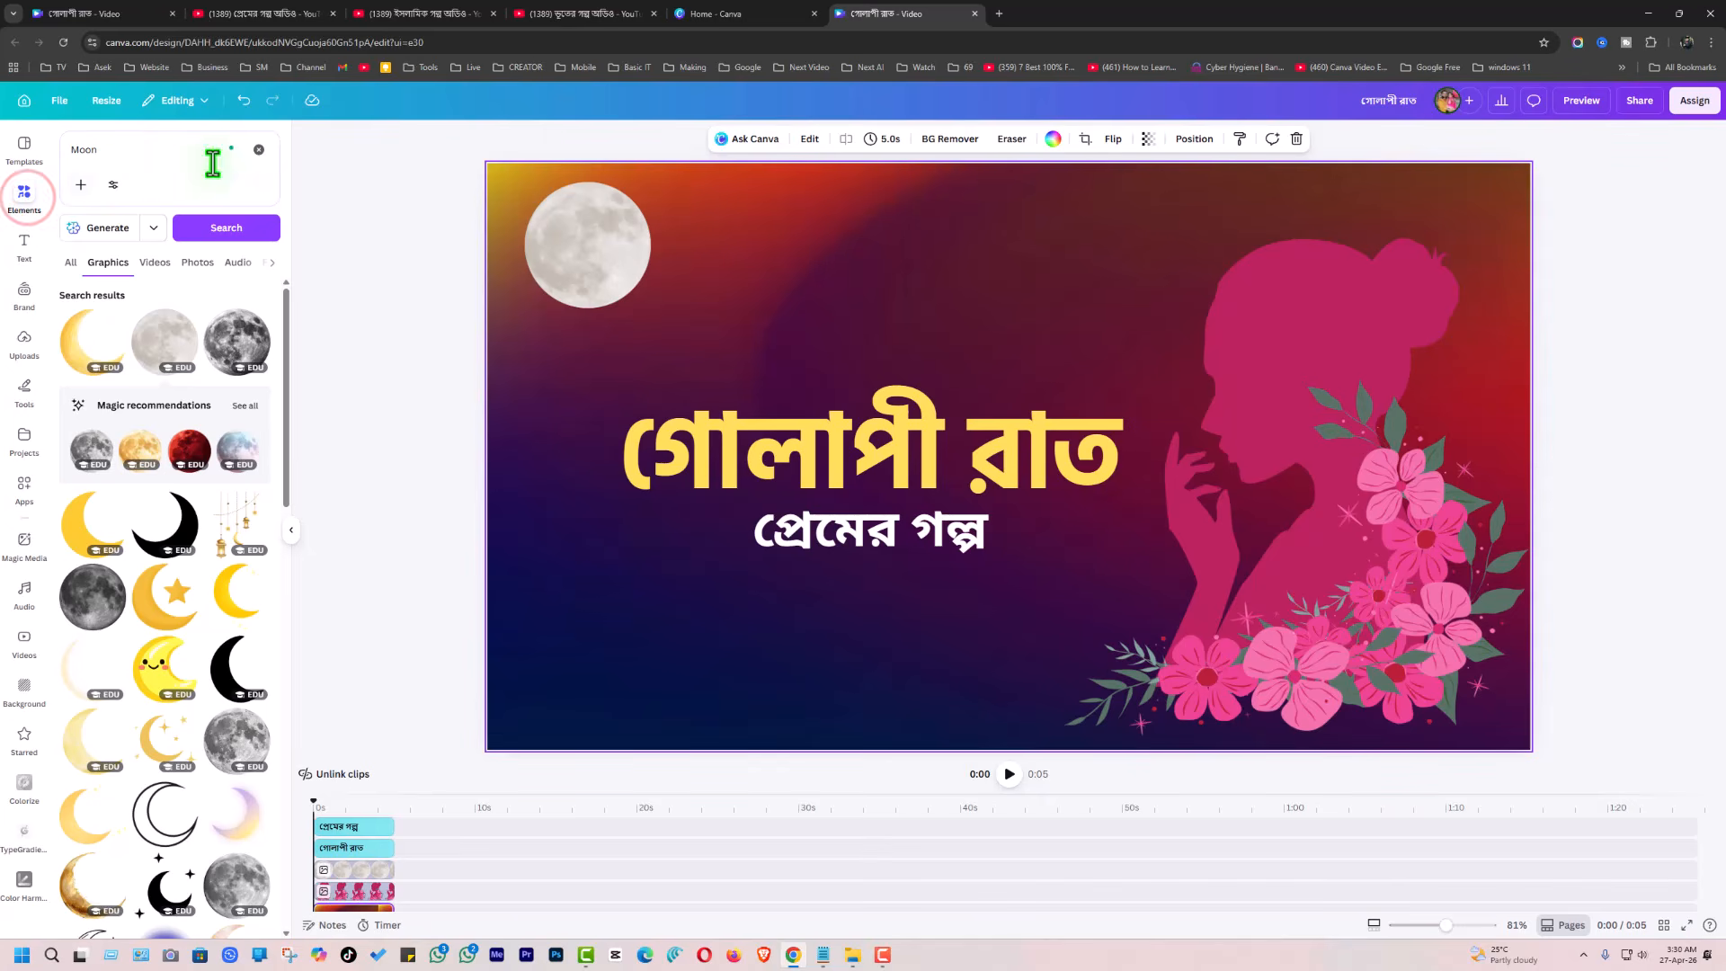
click(259, 151)
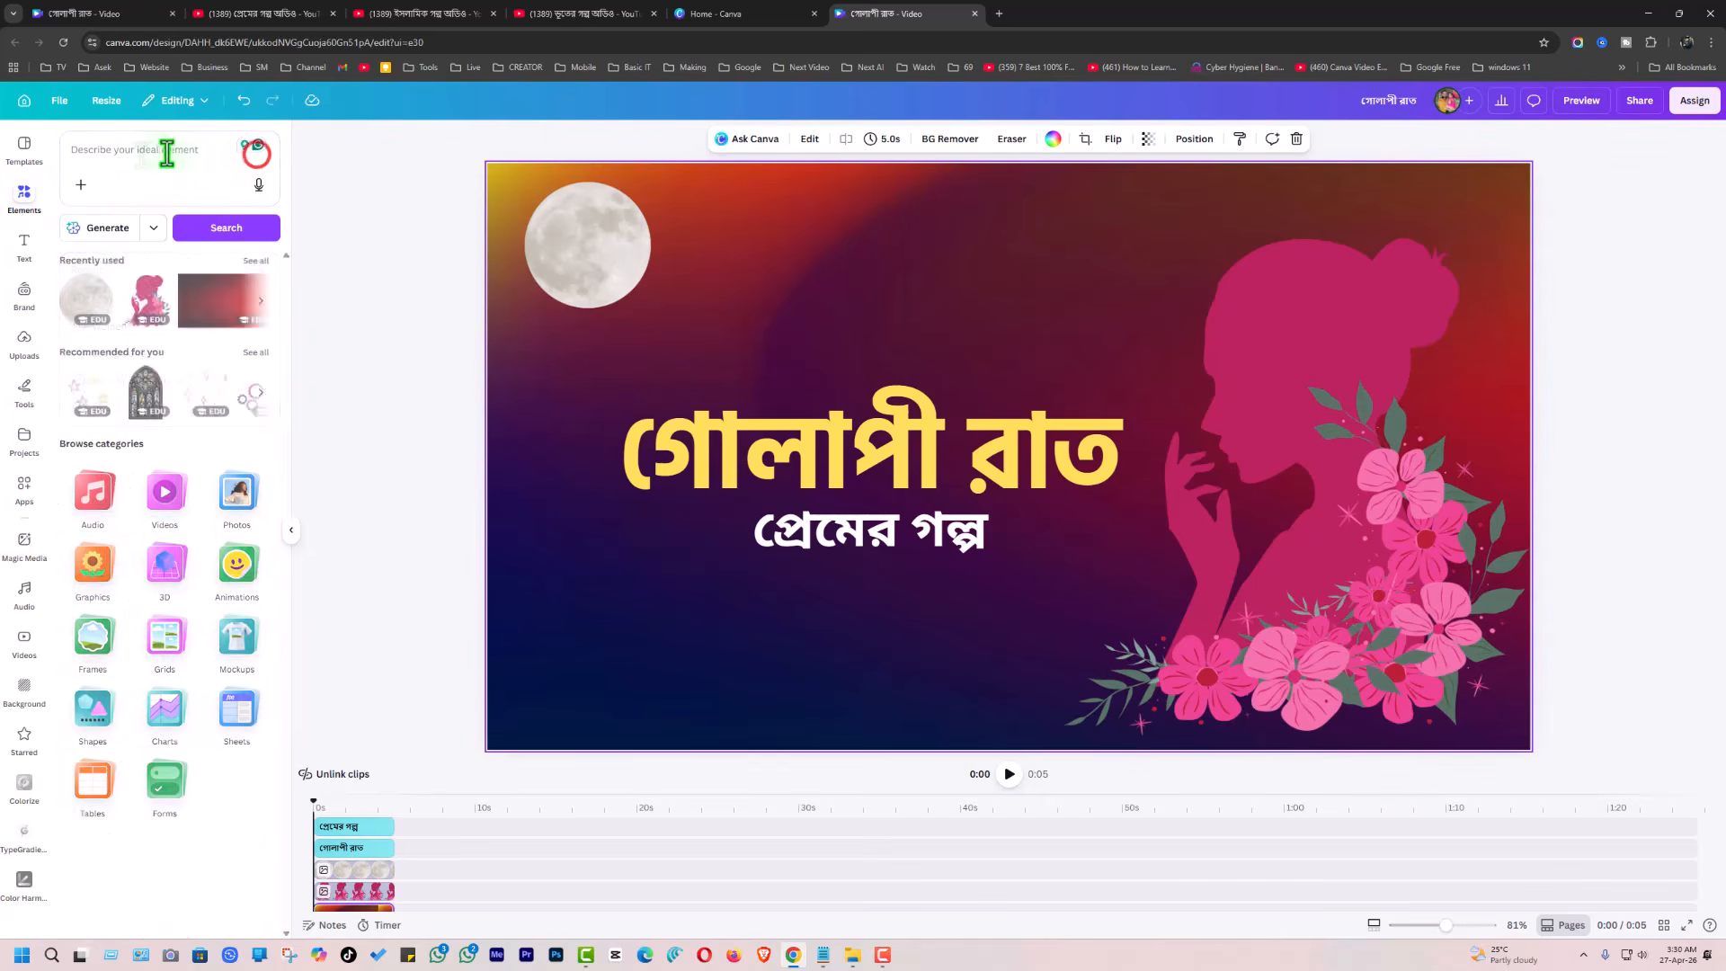
text(love)
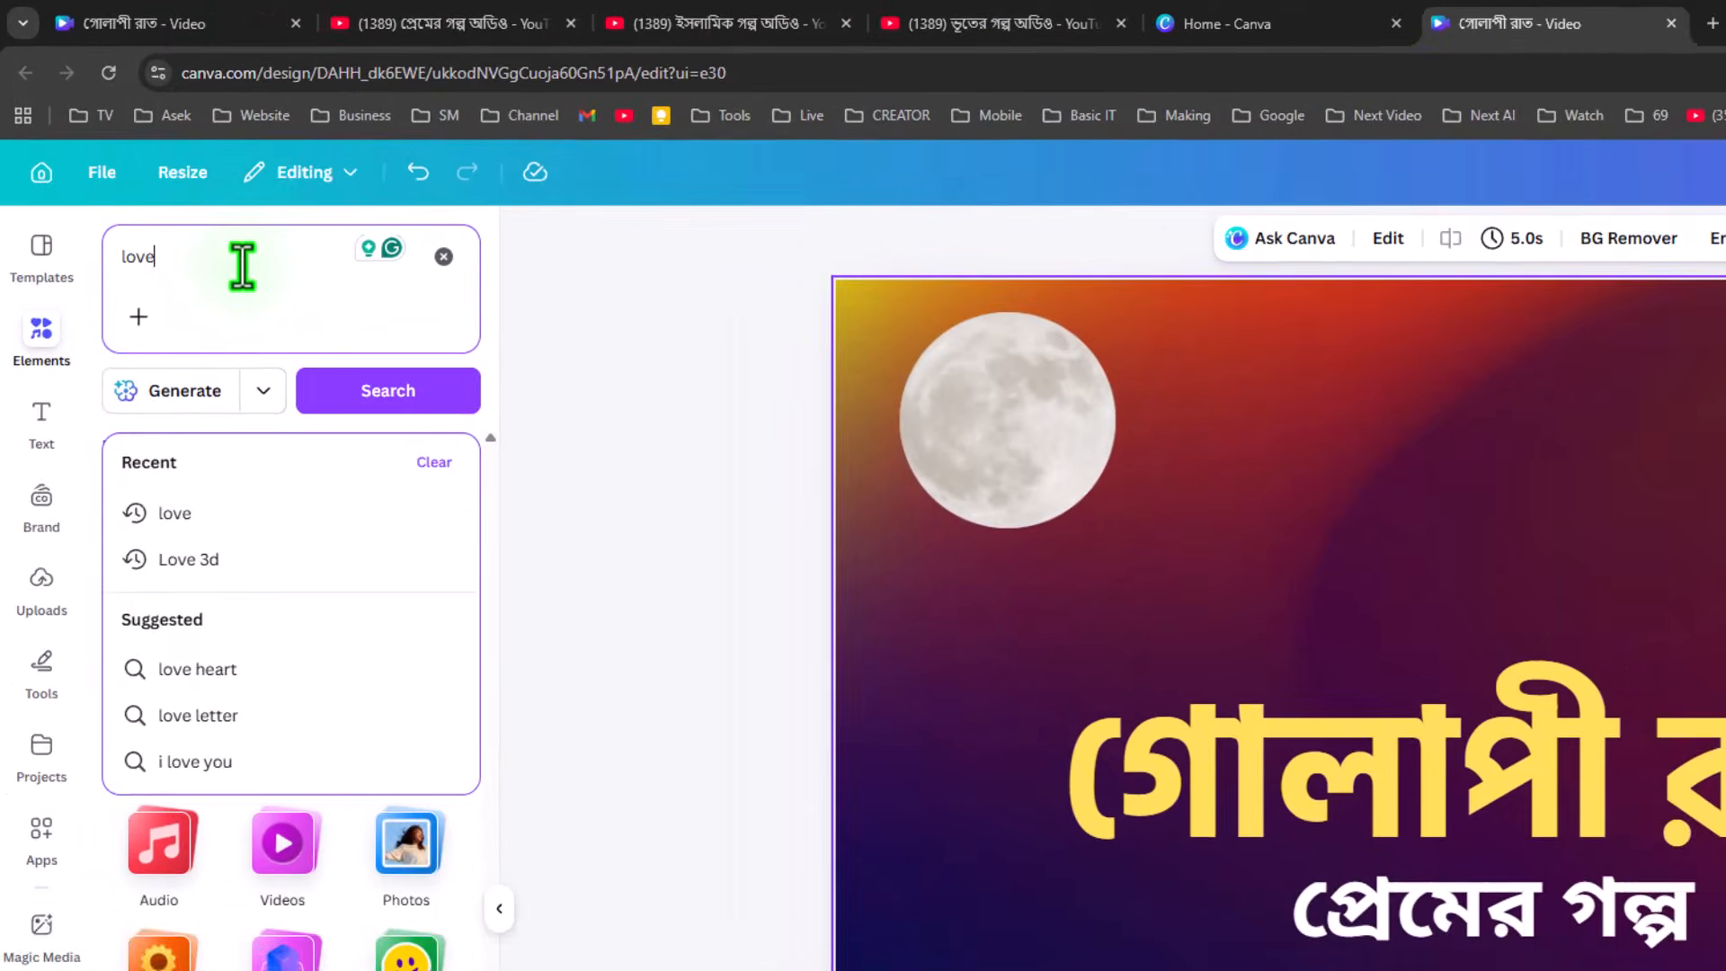
key(Return)
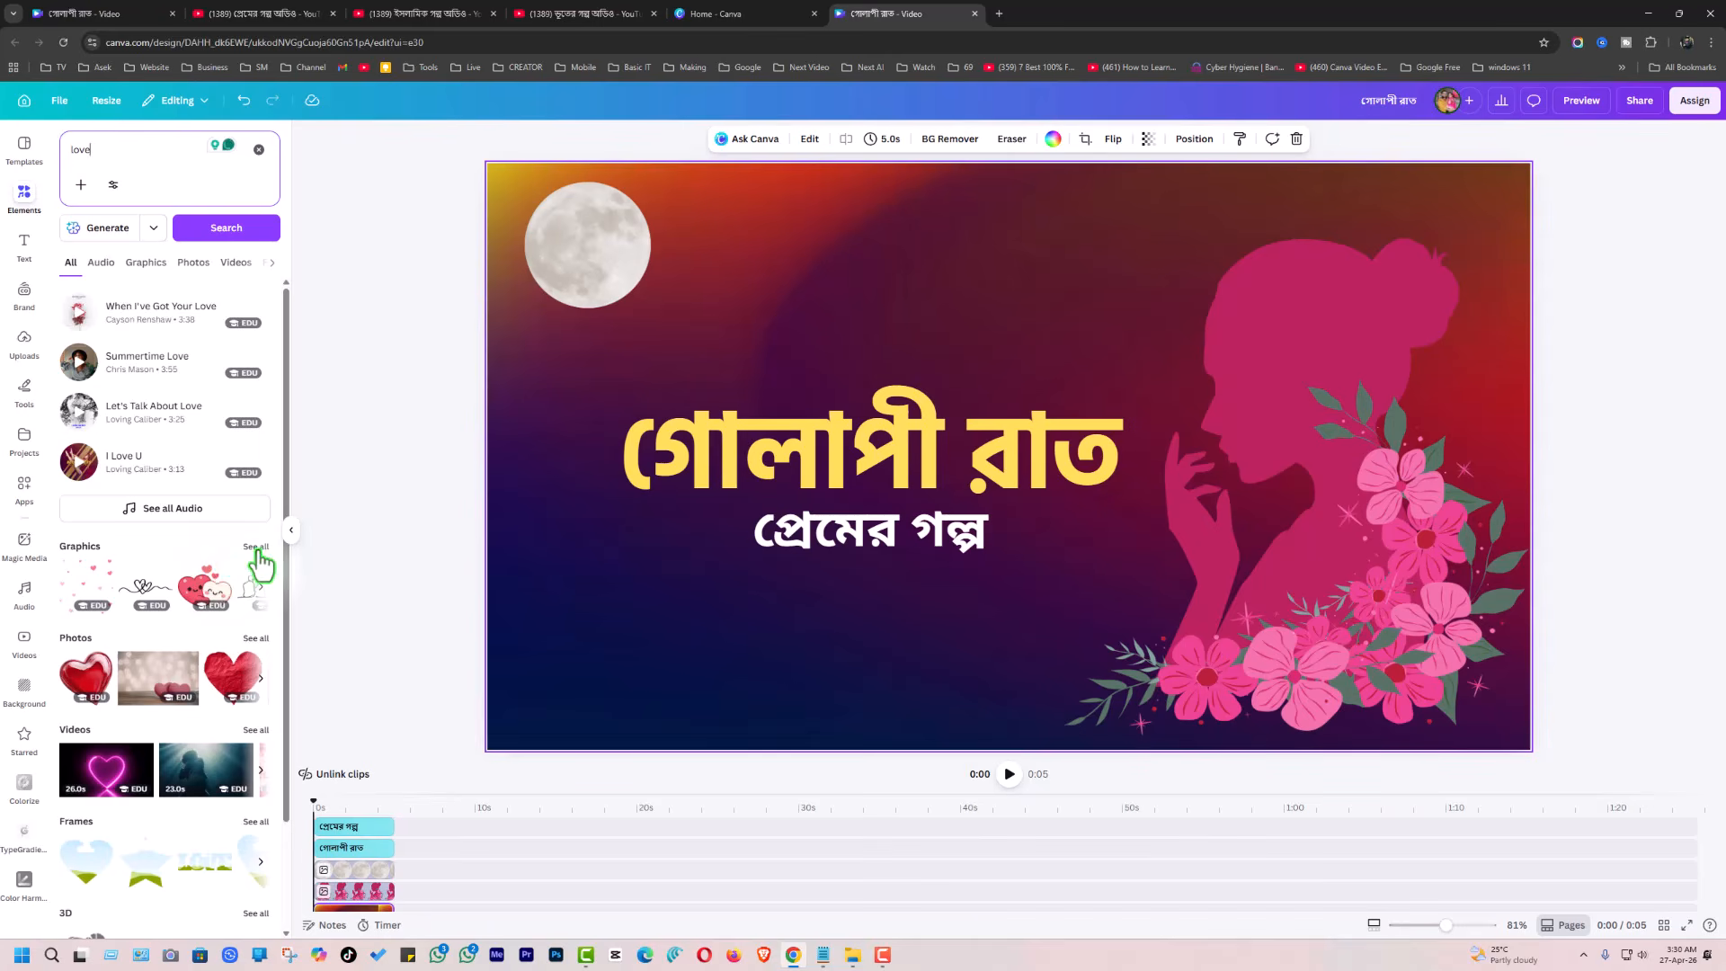
Show all graphics results for "love" and filter them to animated ones
click(257, 548)
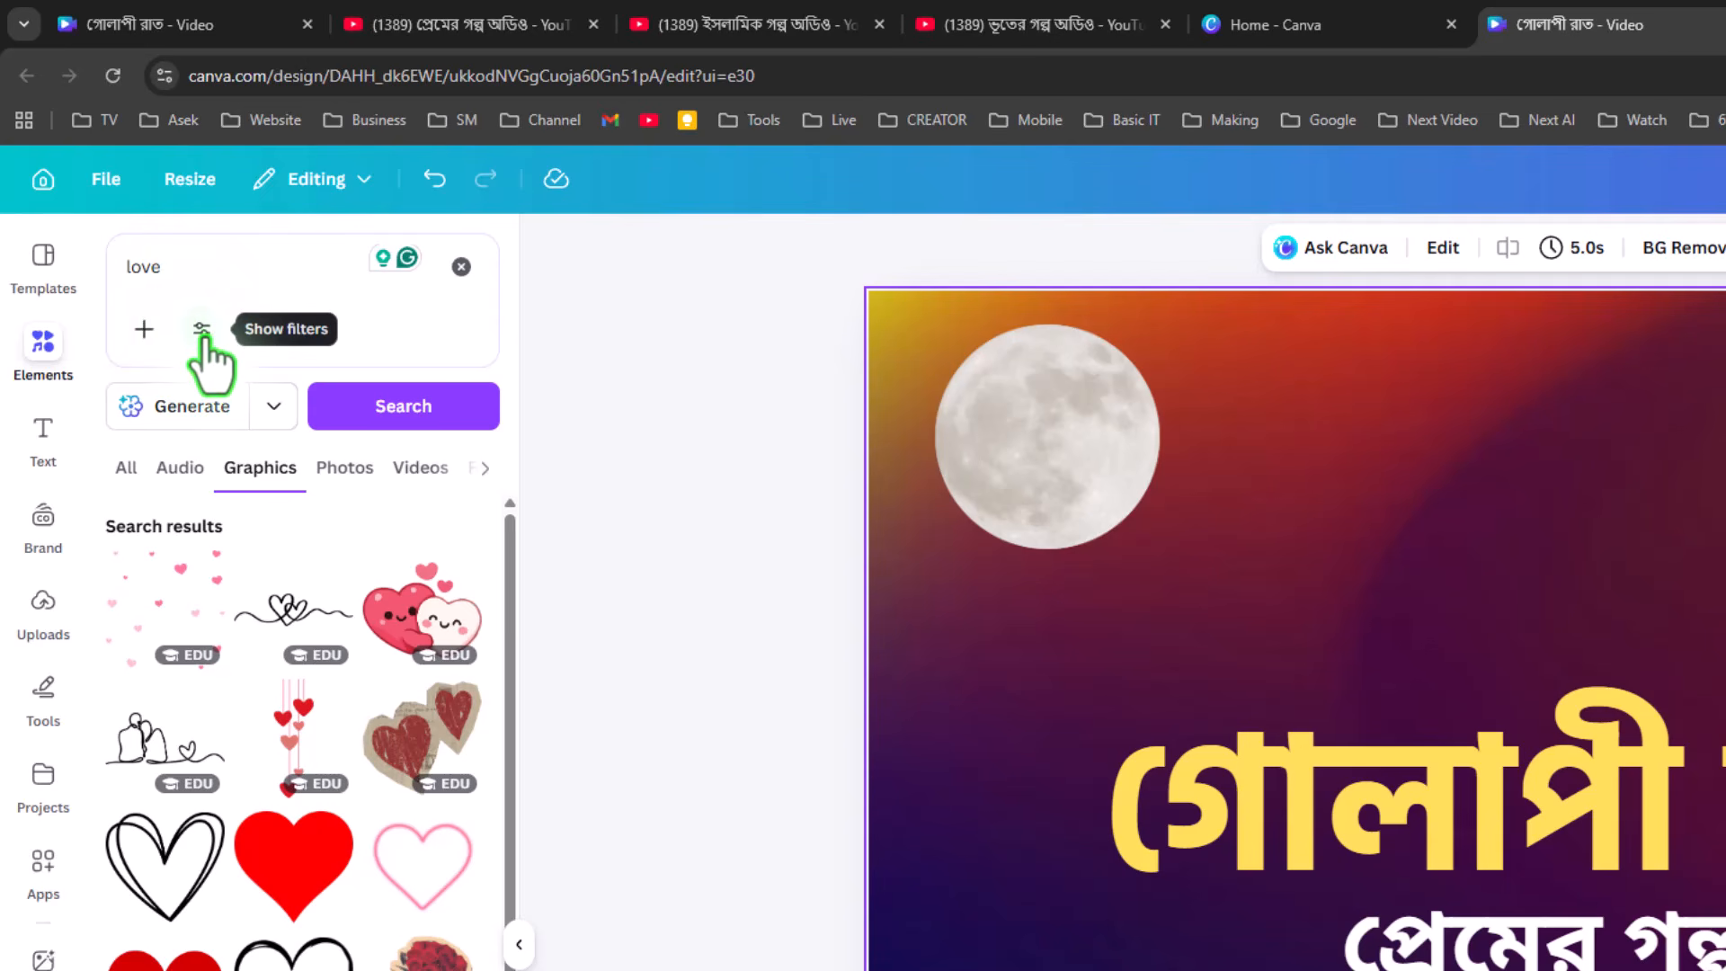
click(202, 331)
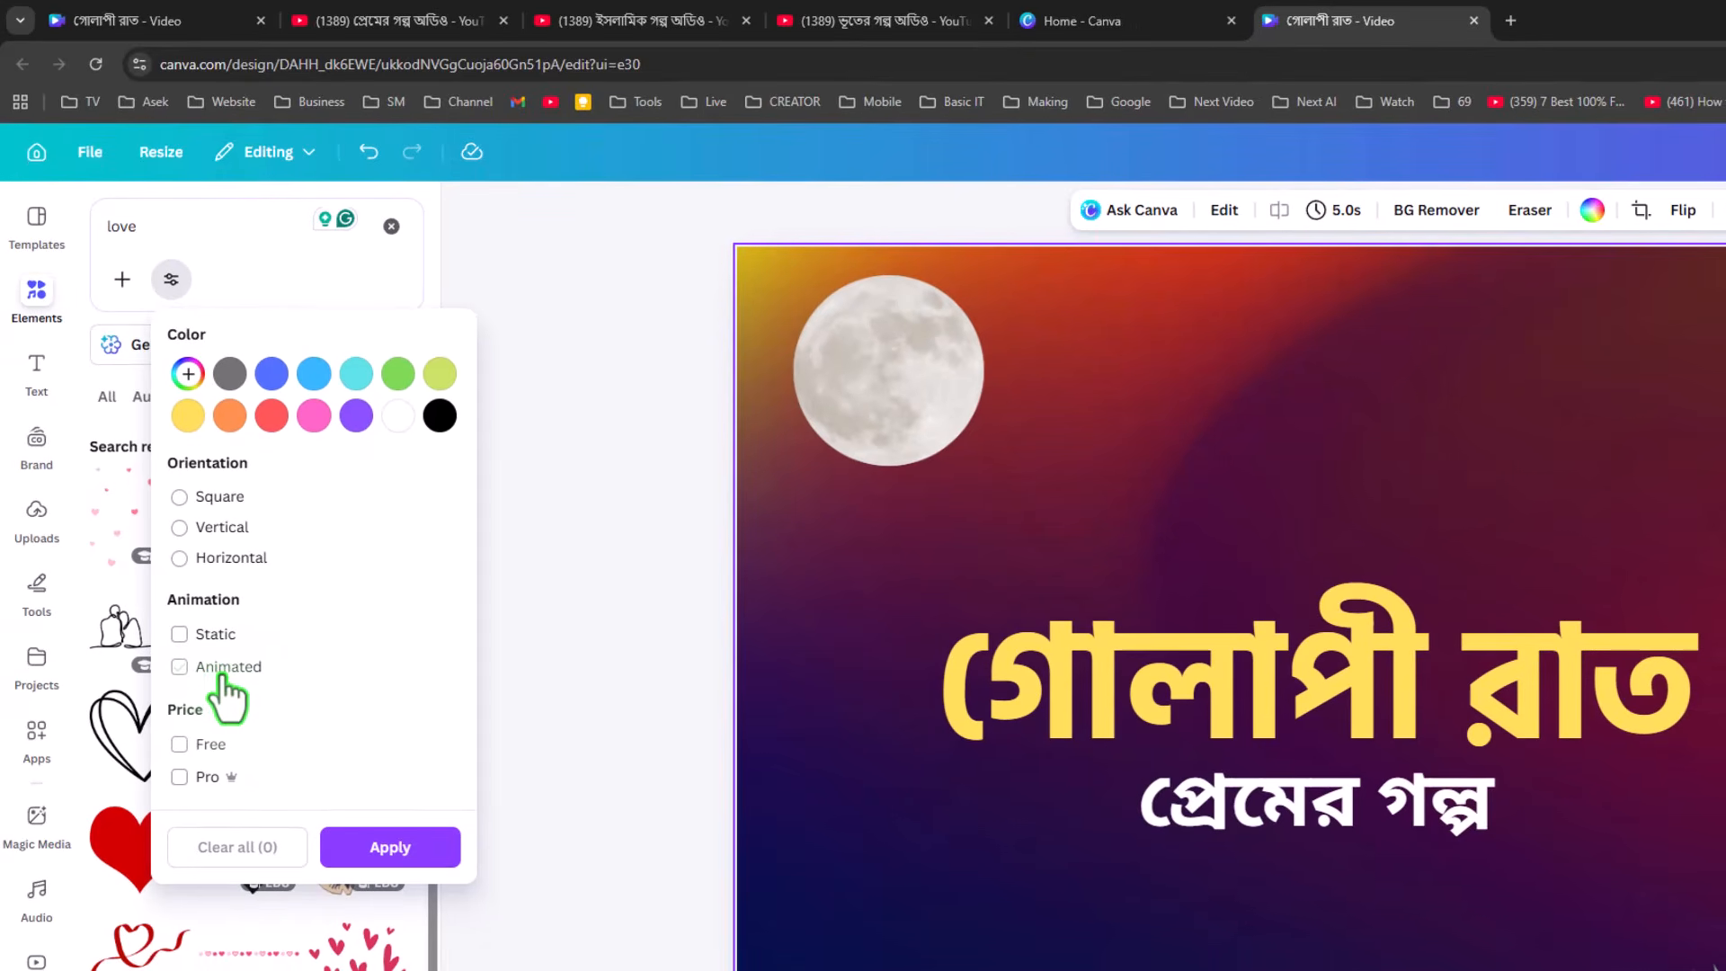
click(217, 676)
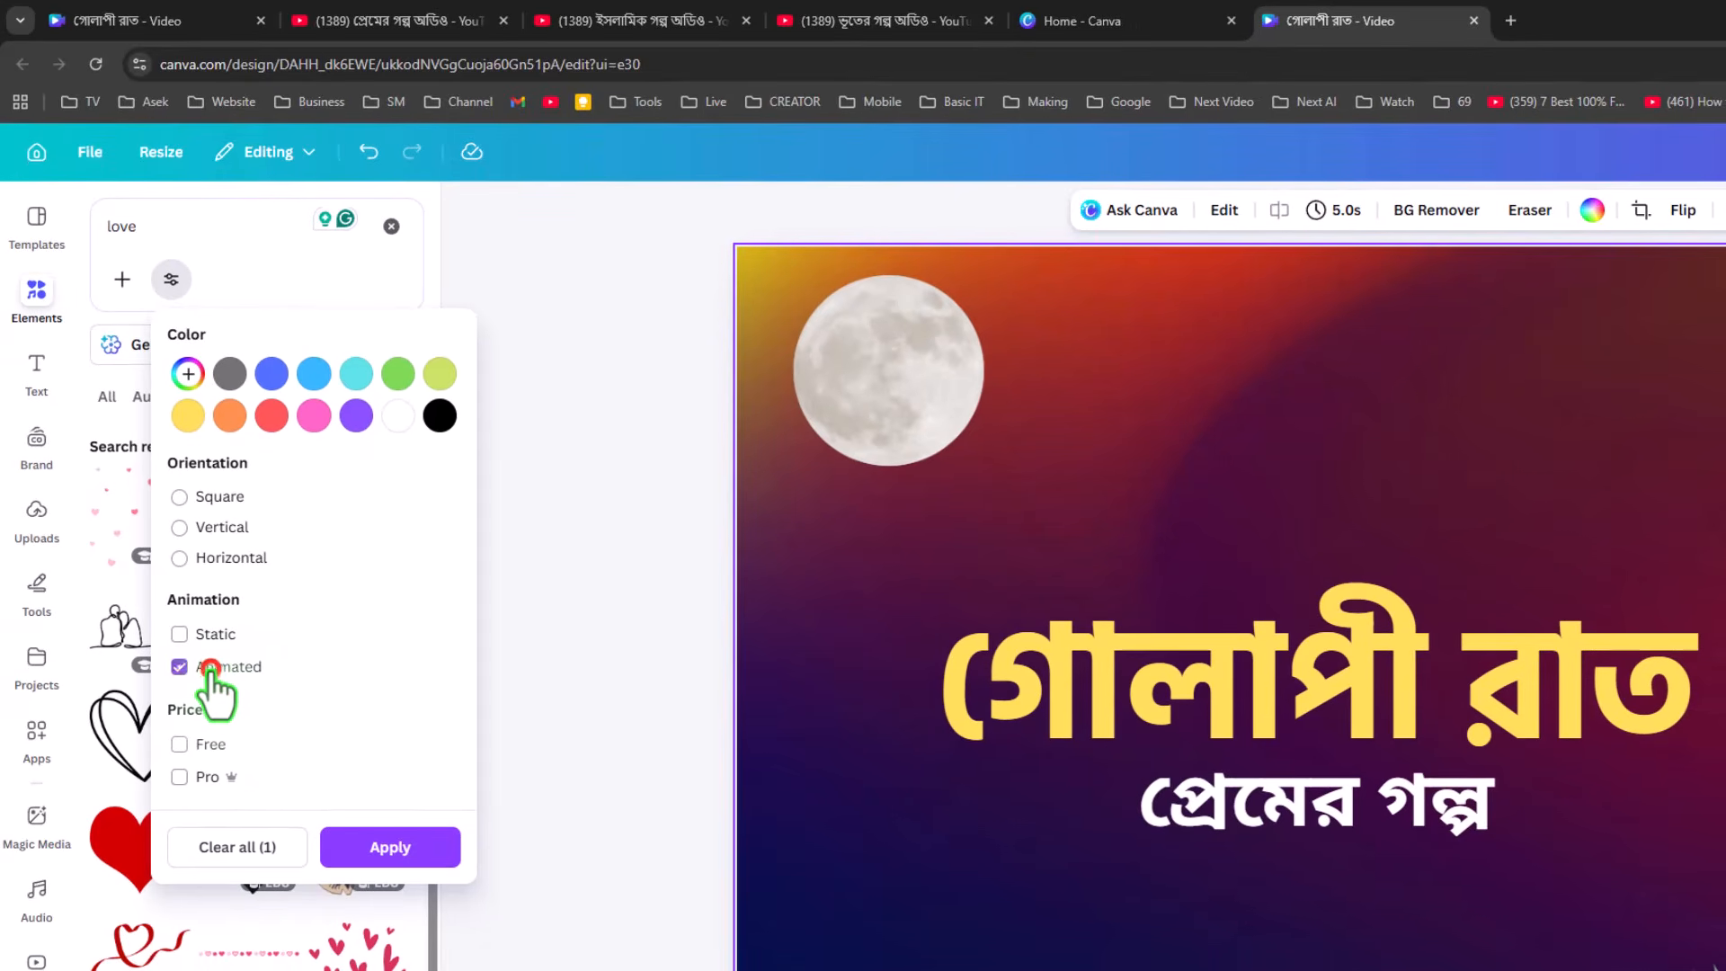
click(368, 845)
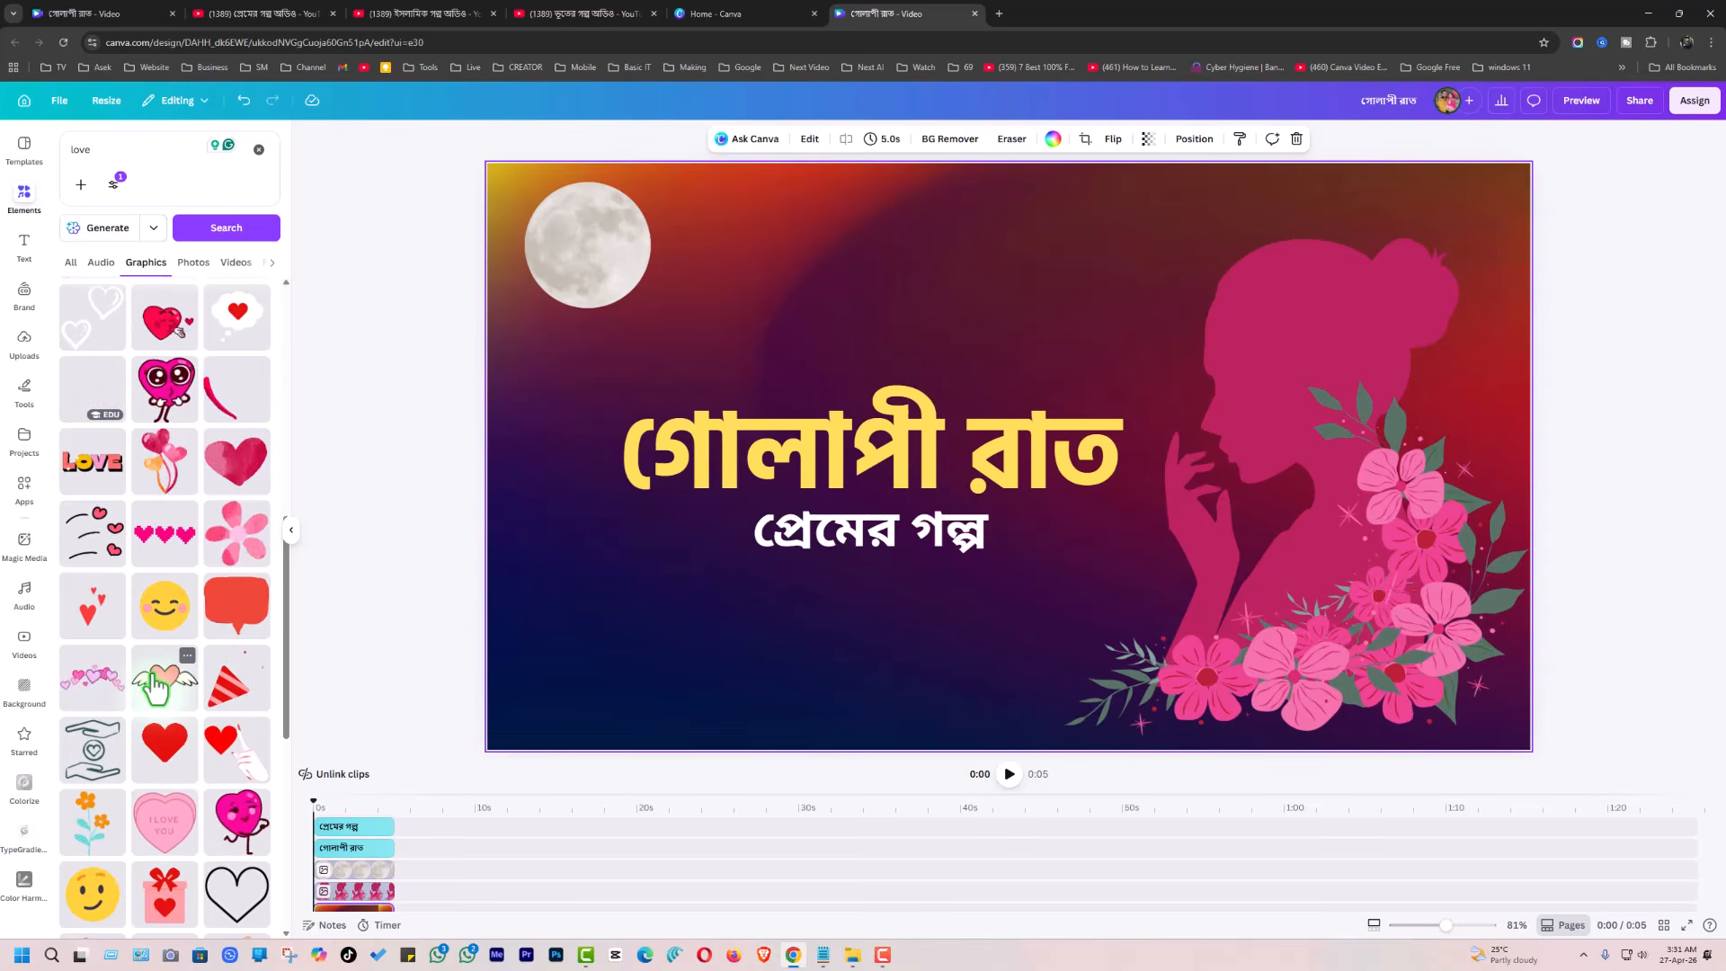
Add the animated arc of pink and lilac hearts, shrink it and place it just above the "গোলাপী রাত" title
click(97, 681)
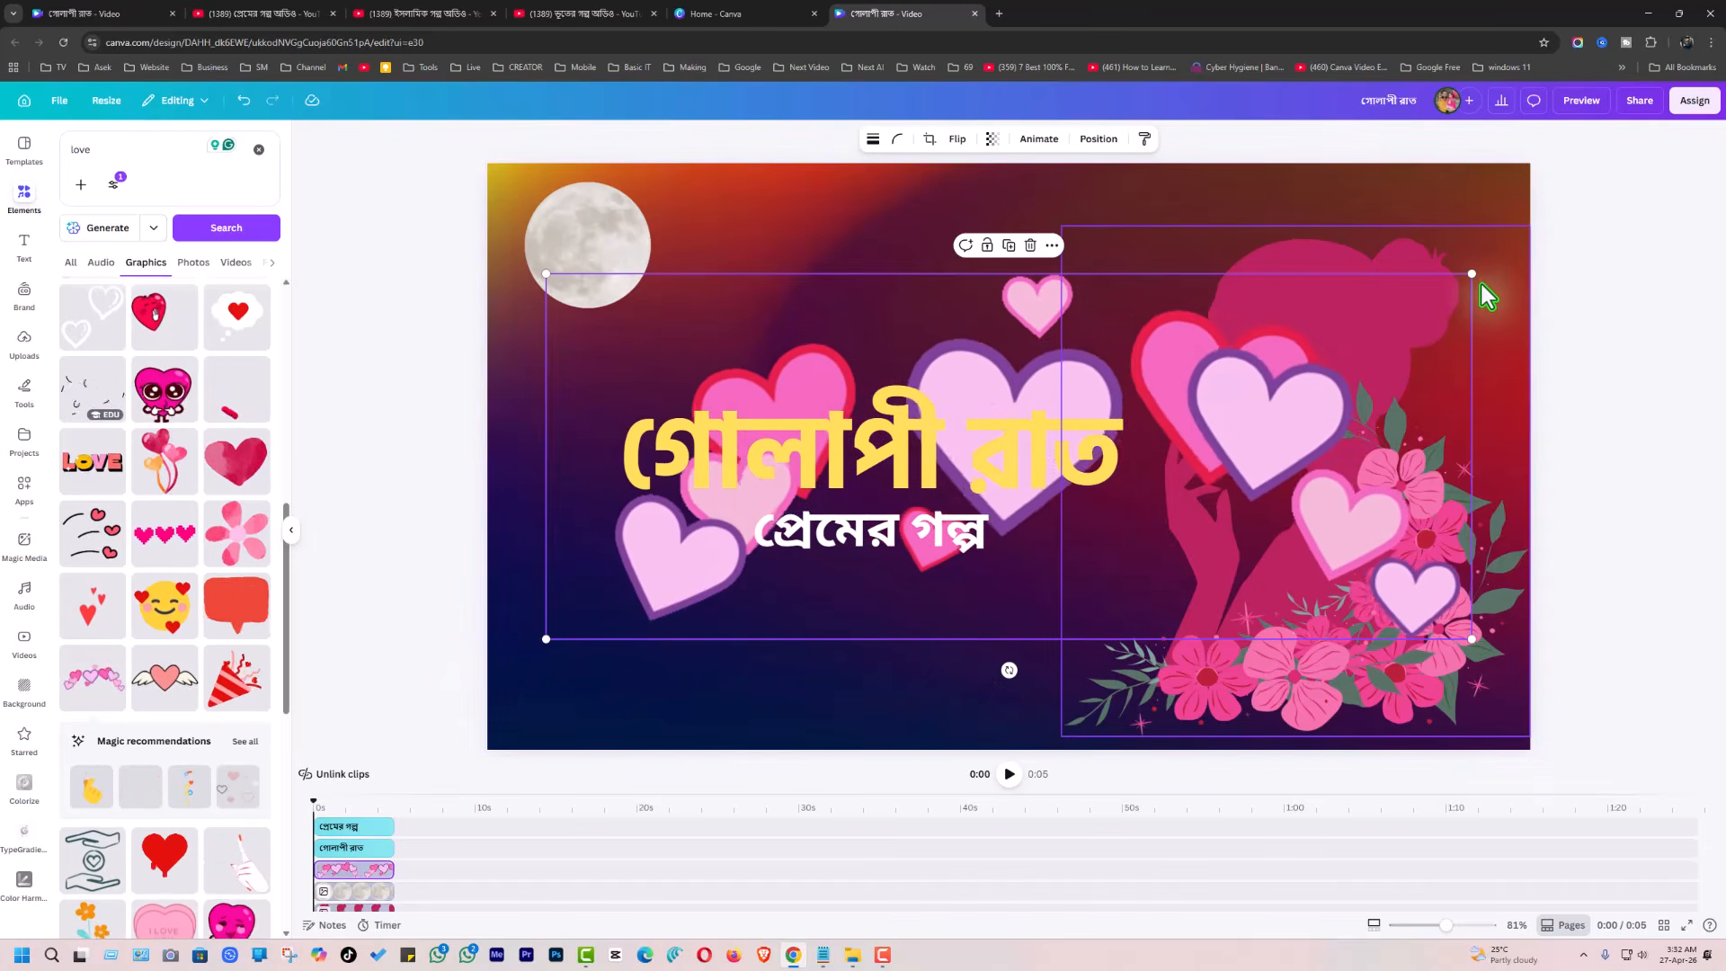
drag(1475, 276, 829, 562)
drag(680, 583, 889, 350)
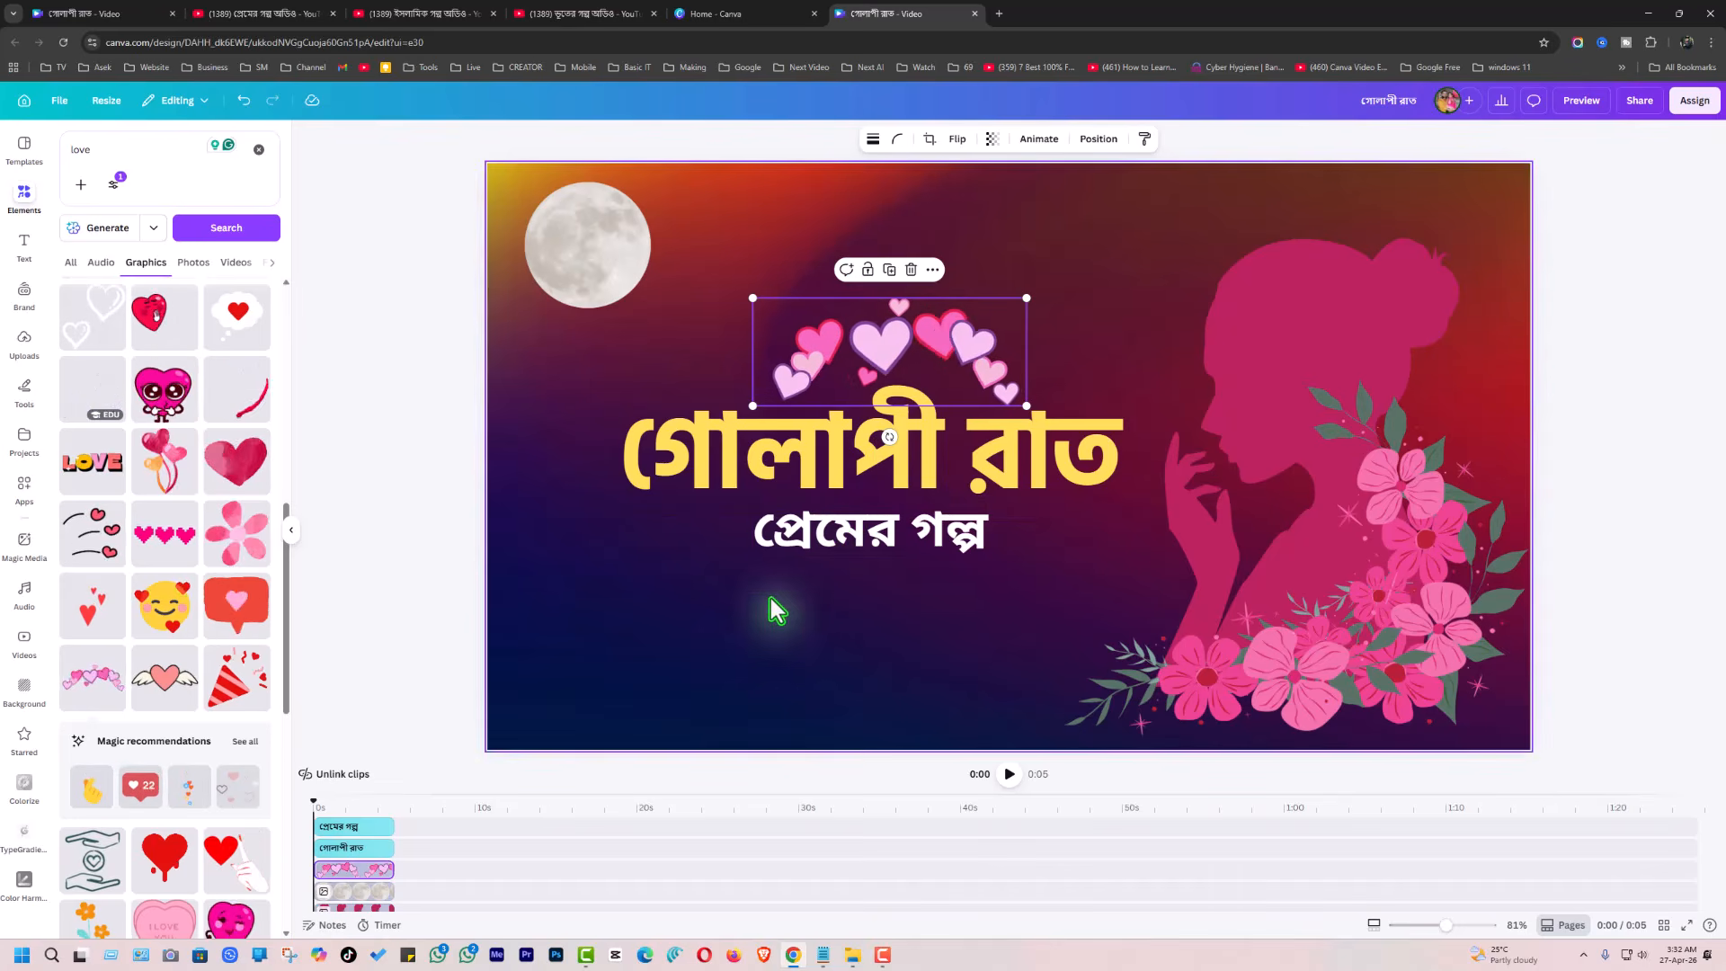
Add the animated column of floating red hearts, shrink it and place it in front of the woman's face
scroll(209, 546, up, 6)
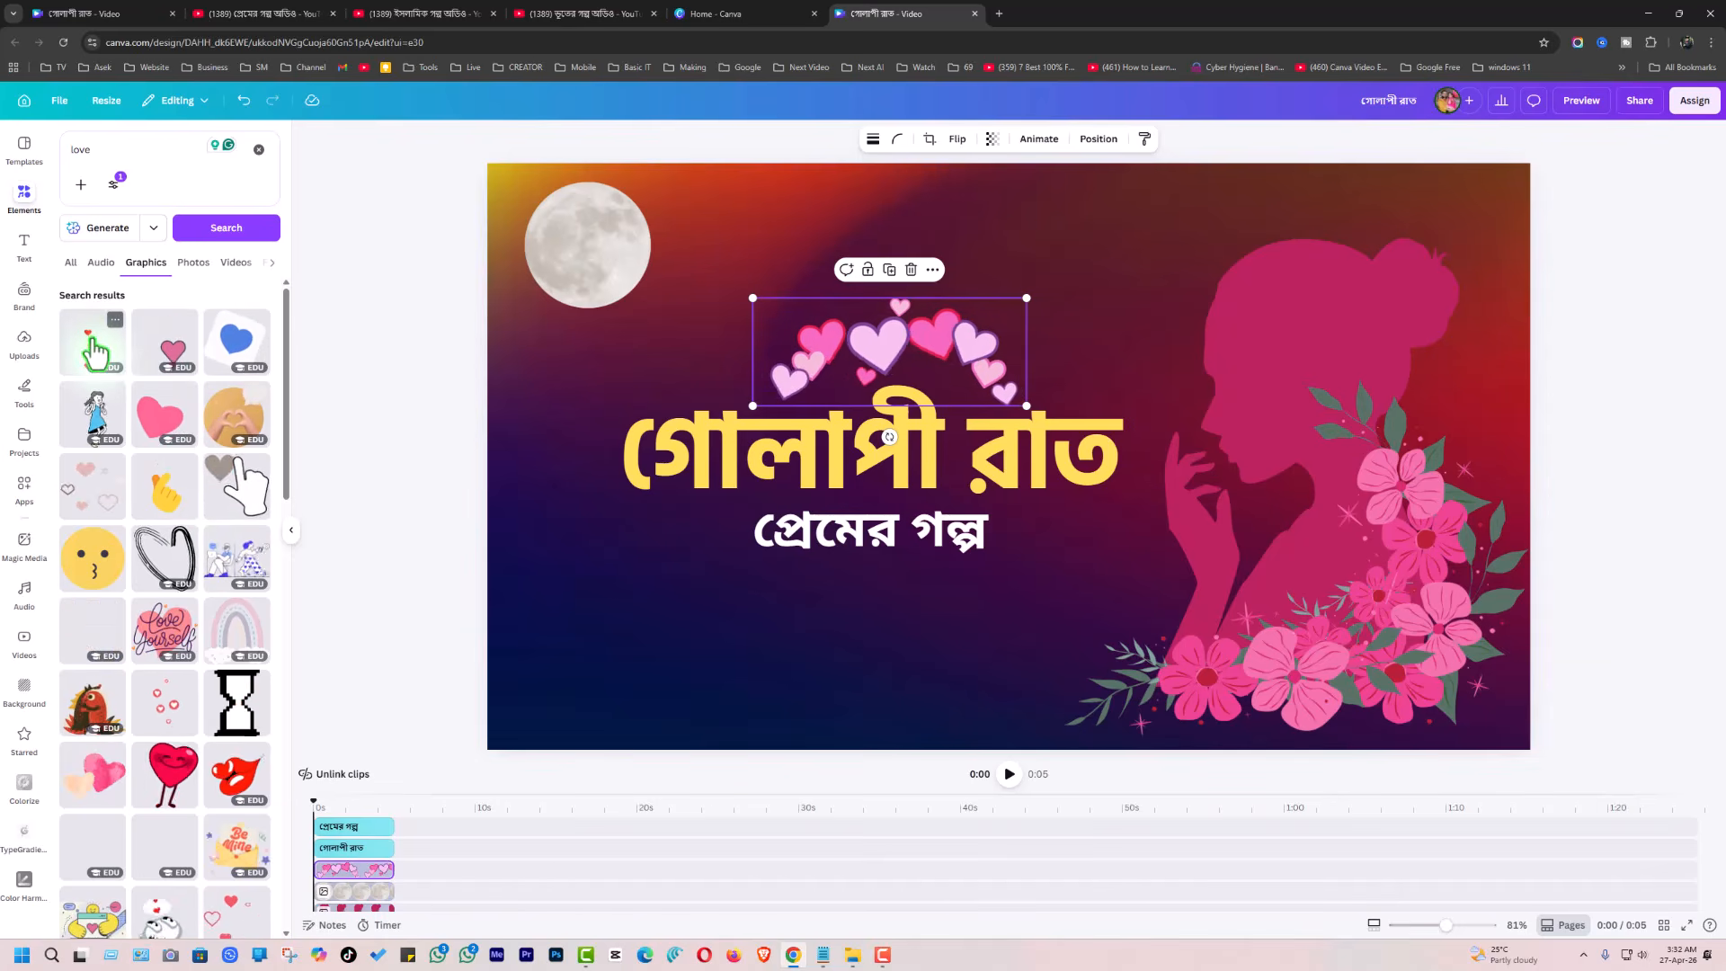
click(93, 342)
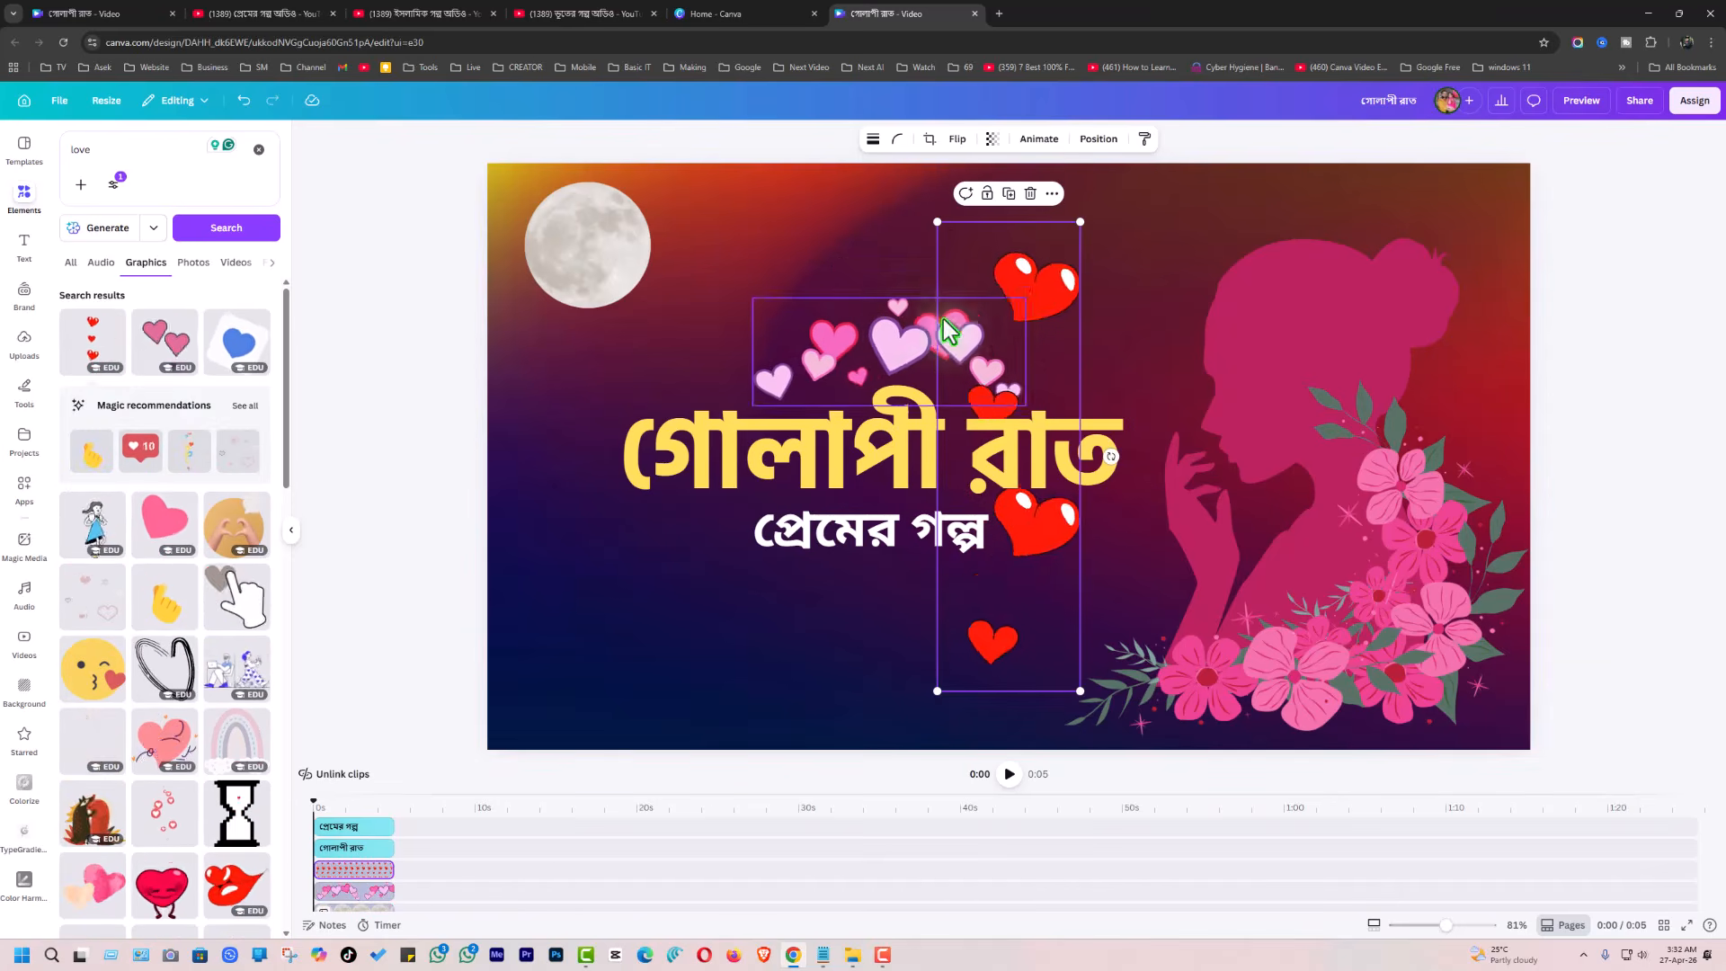
drag(1026, 293, 1213, 300)
drag(1257, 214, 1149, 462)
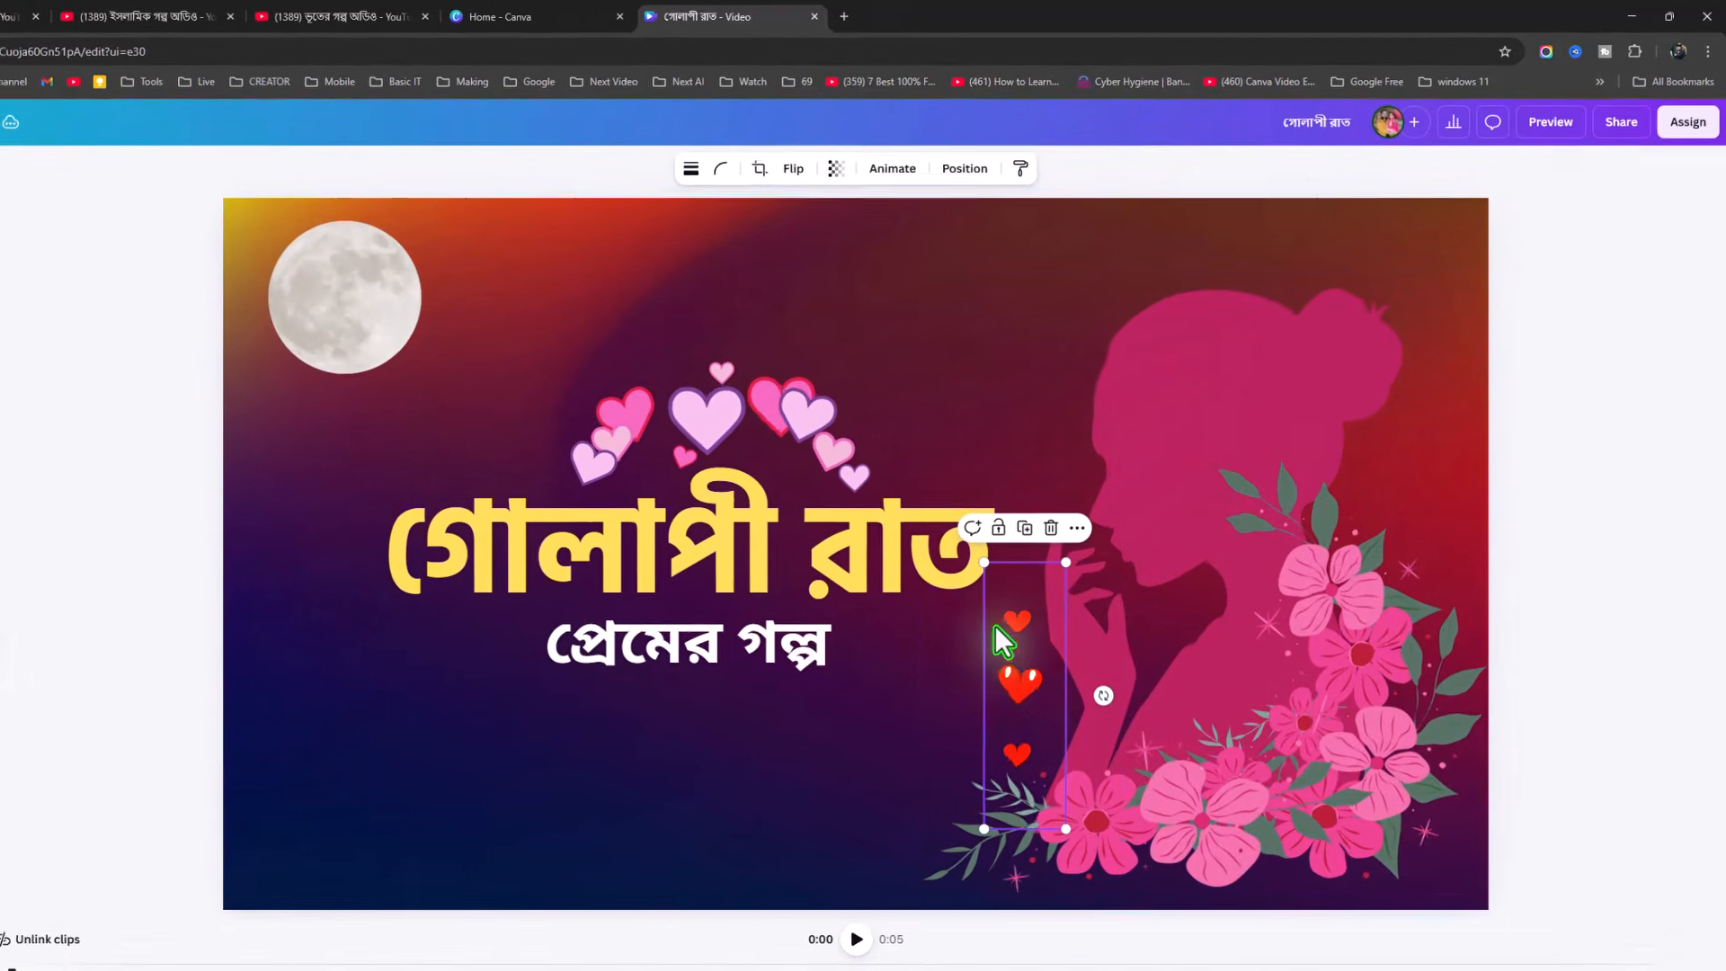
drag(1014, 677, 1048, 452)
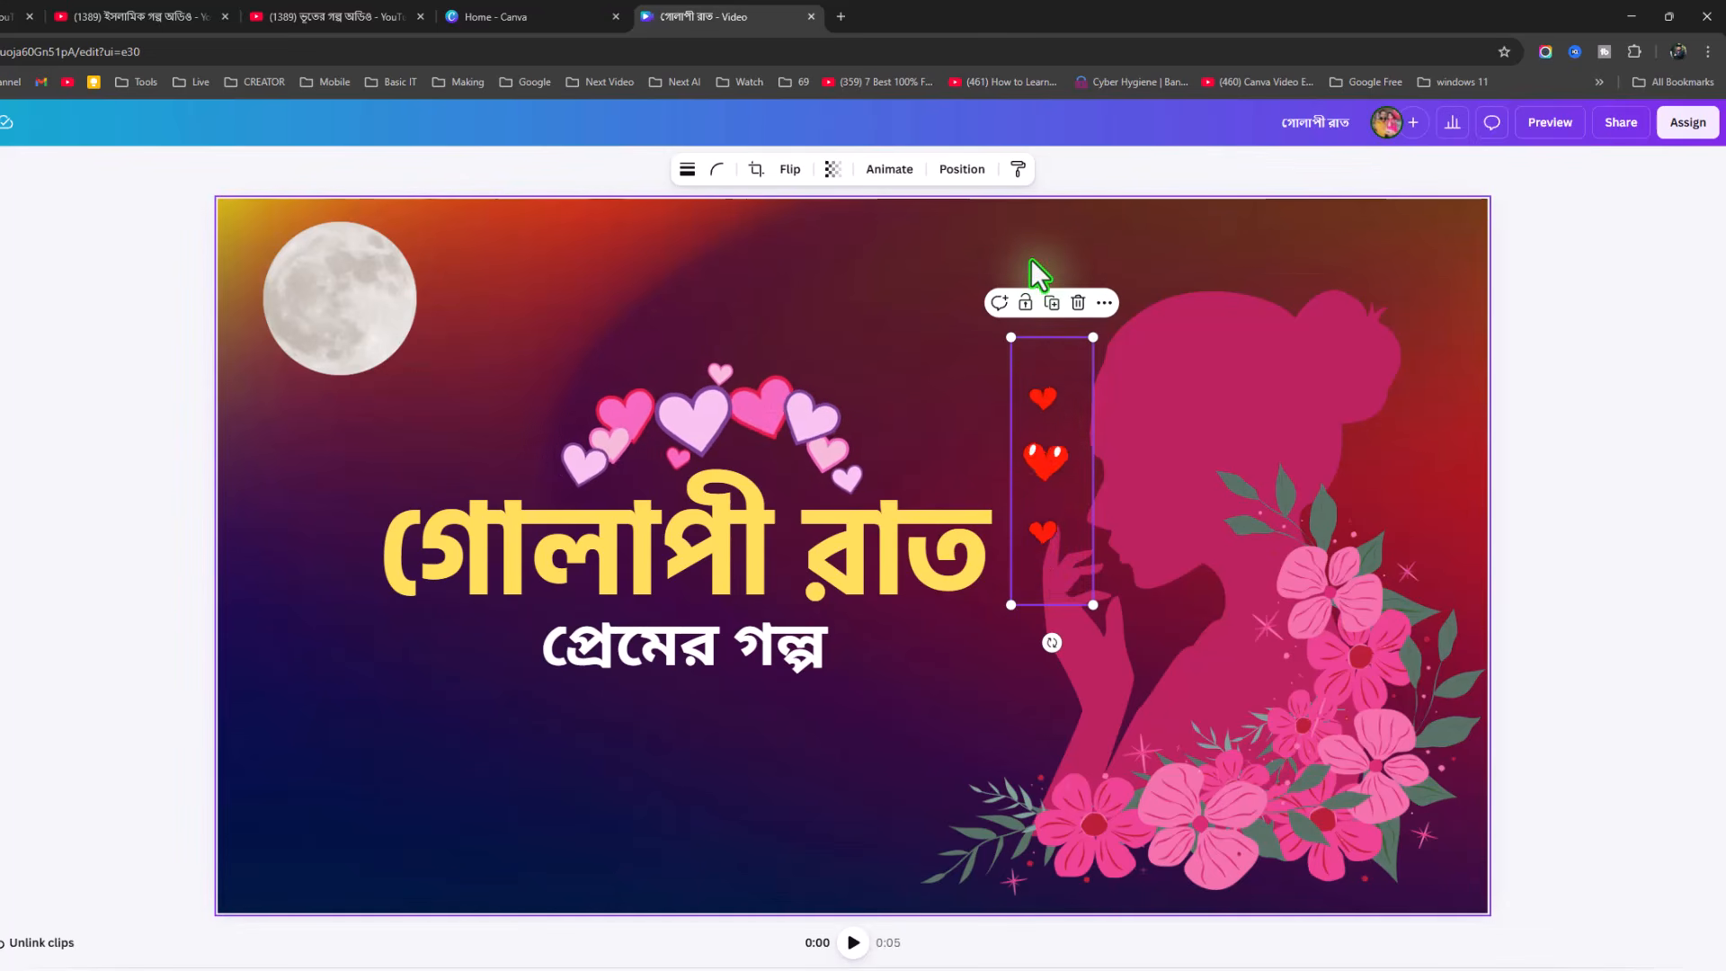
Set the red hearts' transparency to 58 and move them higher beside the woman's face
click(831, 169)
drag(871, 235, 821, 265)
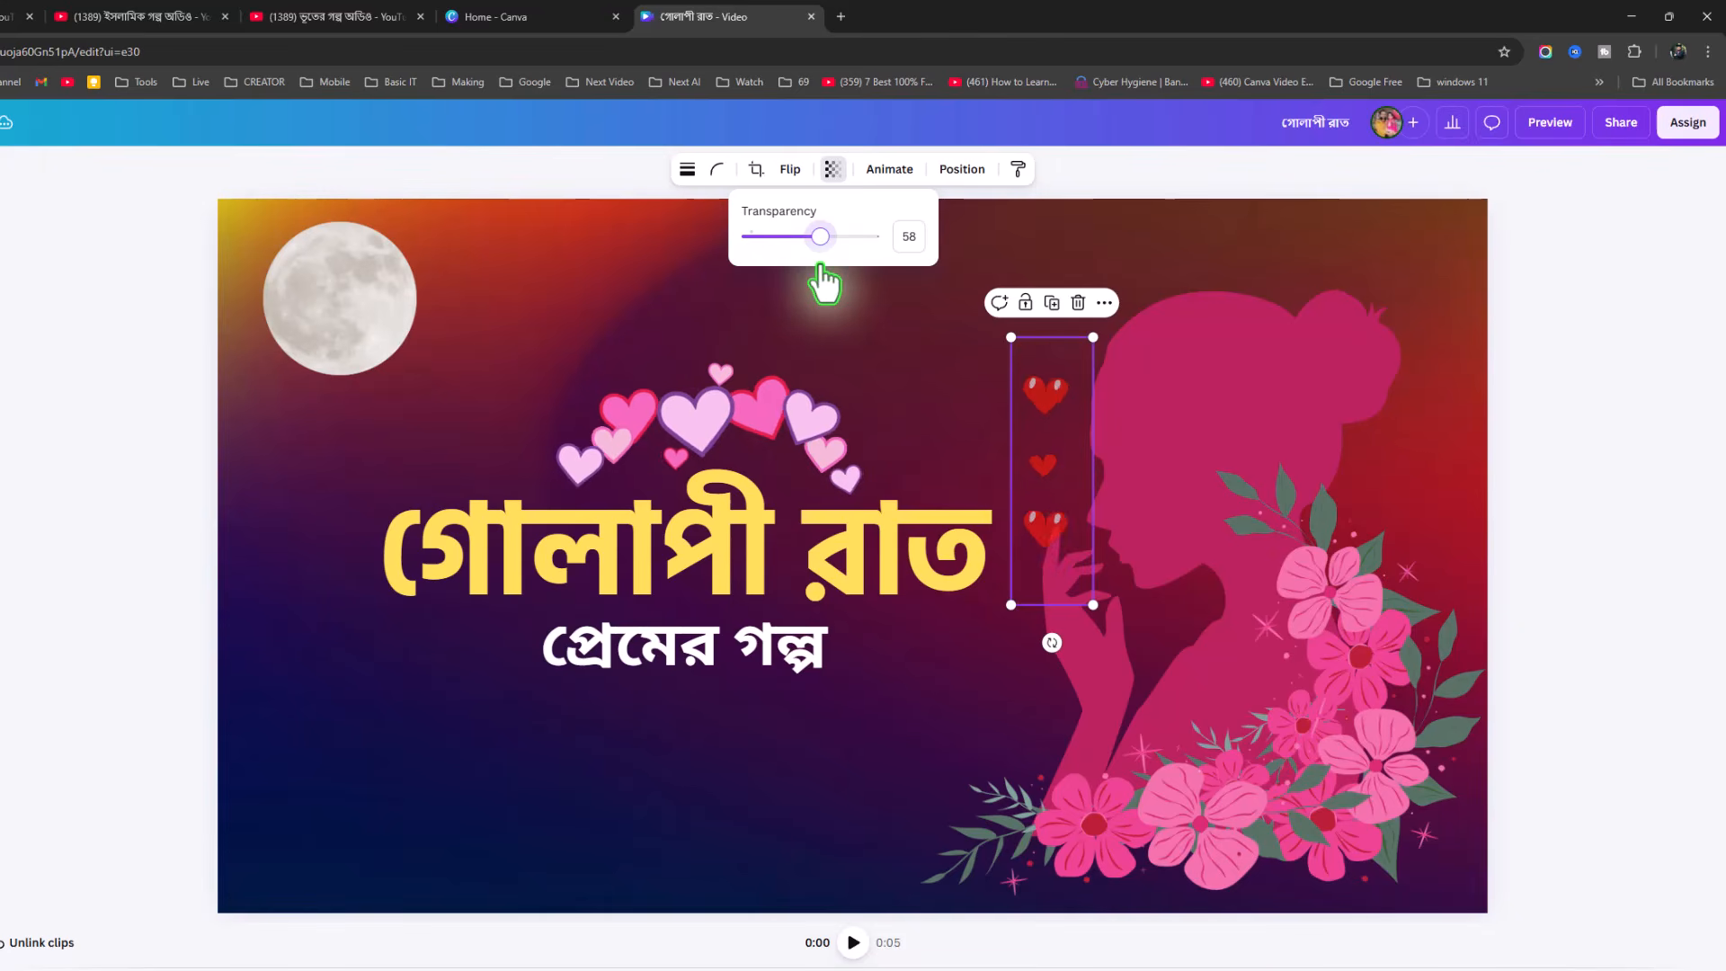
click(1627, 514)
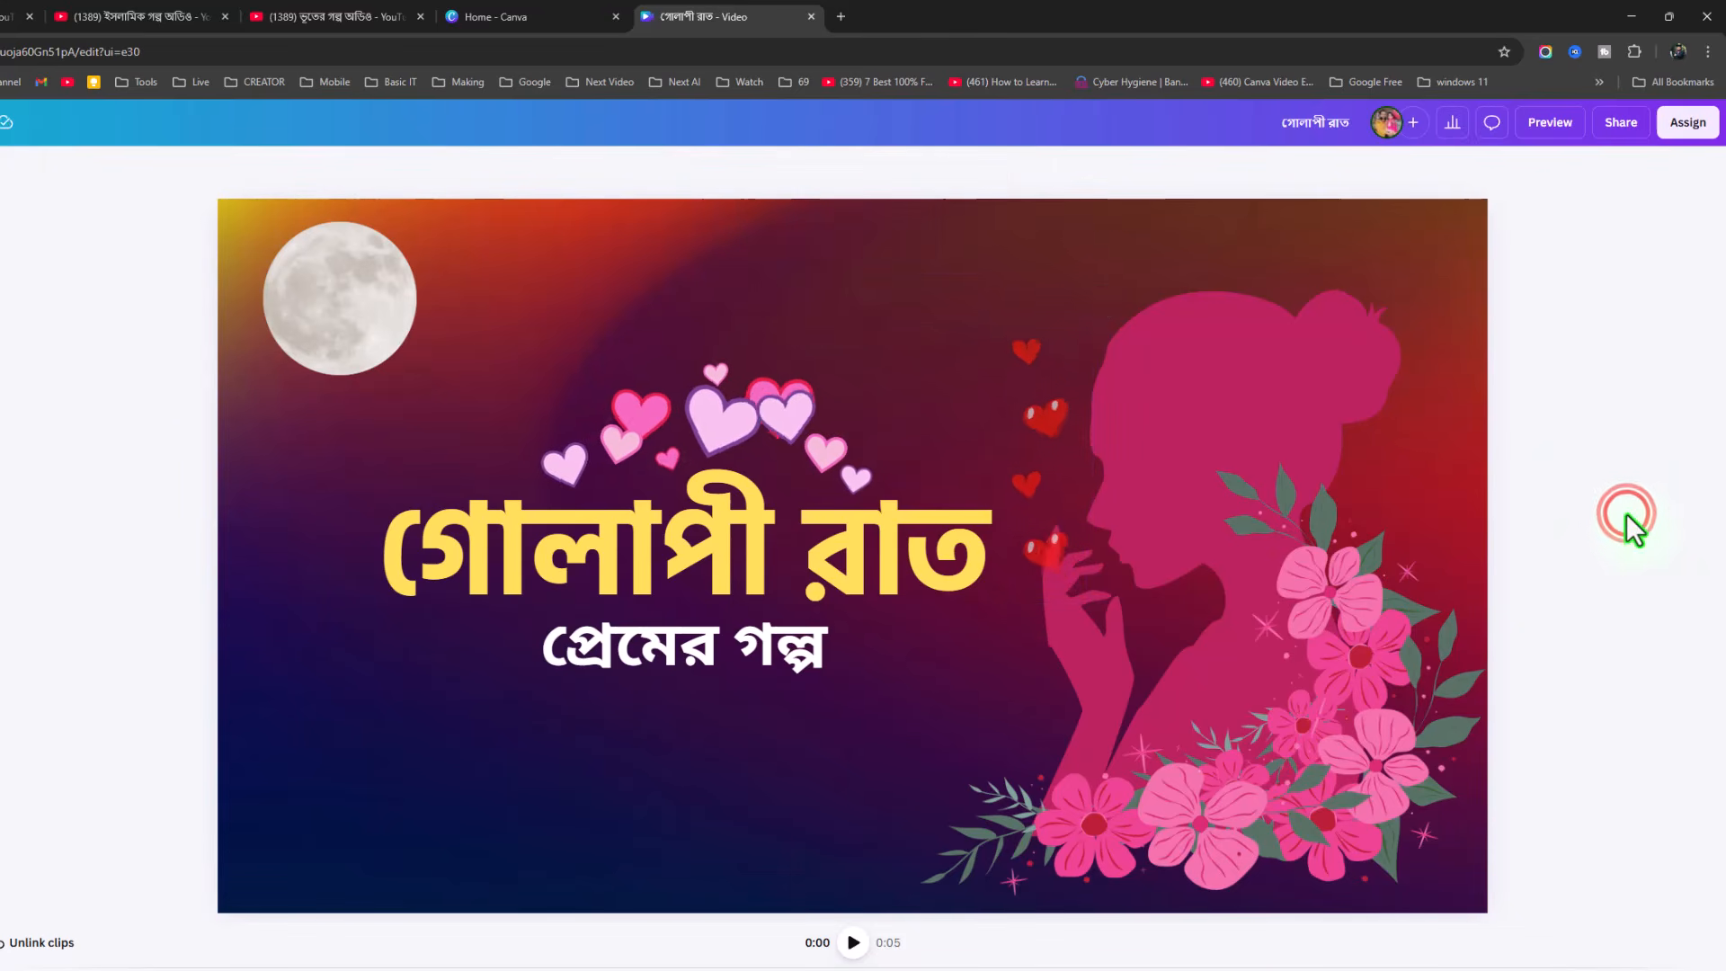
click(1060, 473)
drag(1057, 475, 1058, 403)
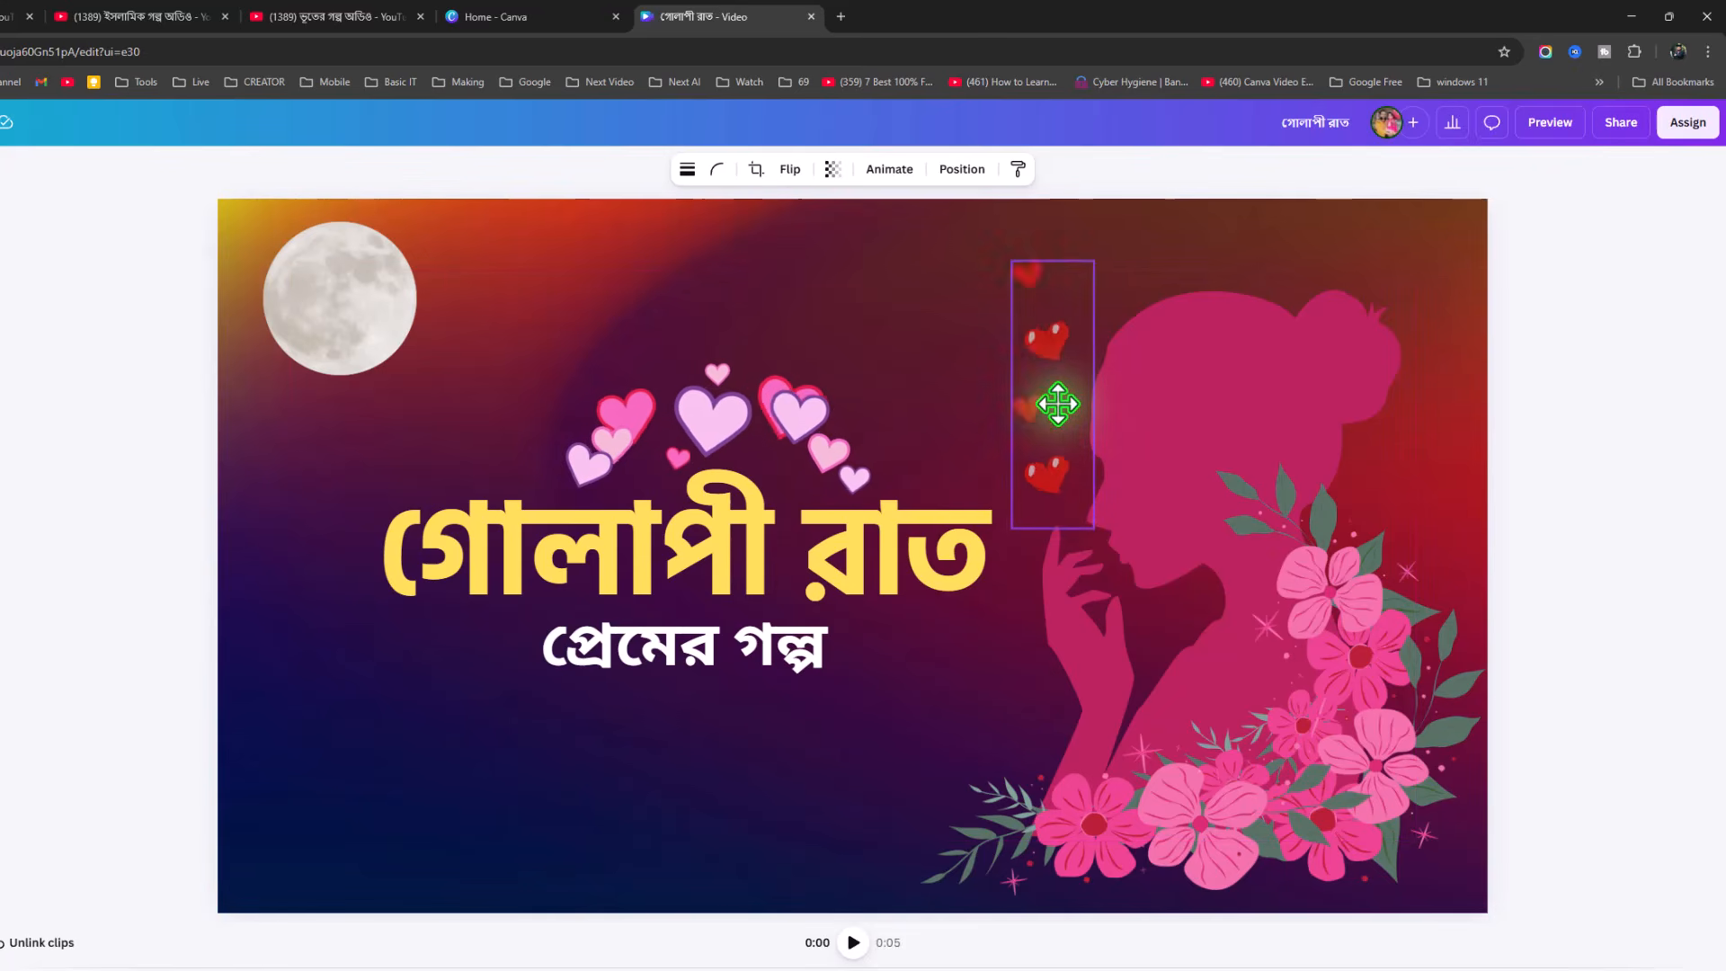
click(1571, 525)
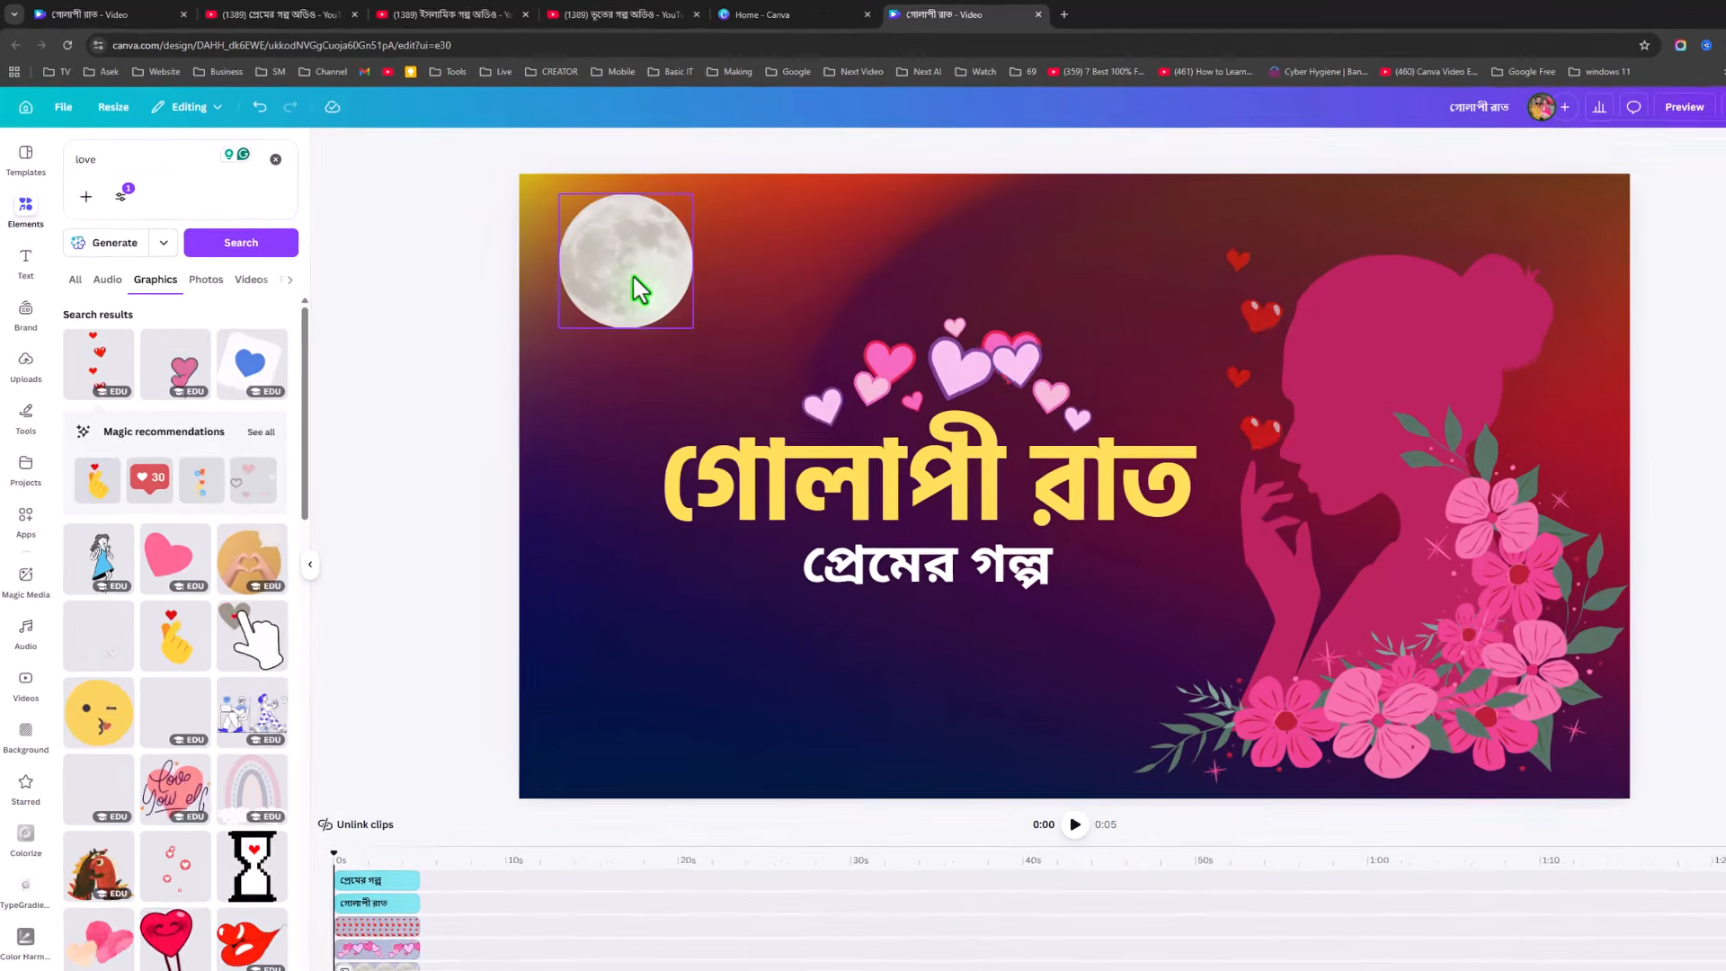
Replace the "love" element search with "Bird" and limit the results to animated graphics
click(593, 274)
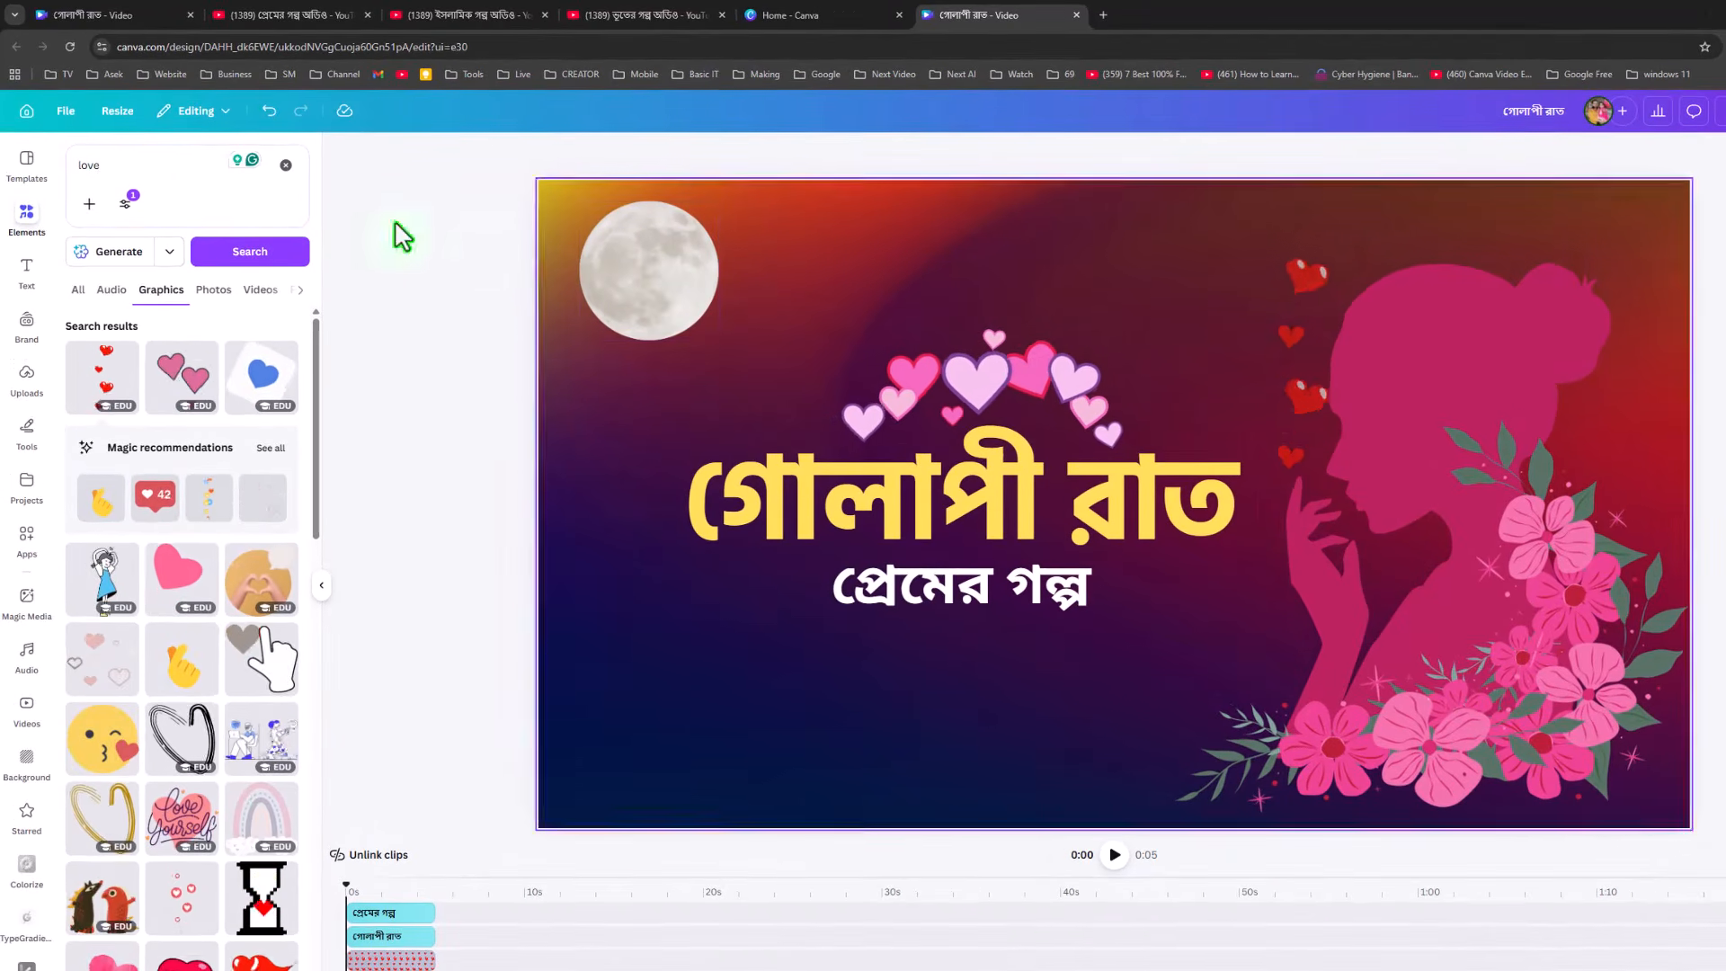
click(29, 224)
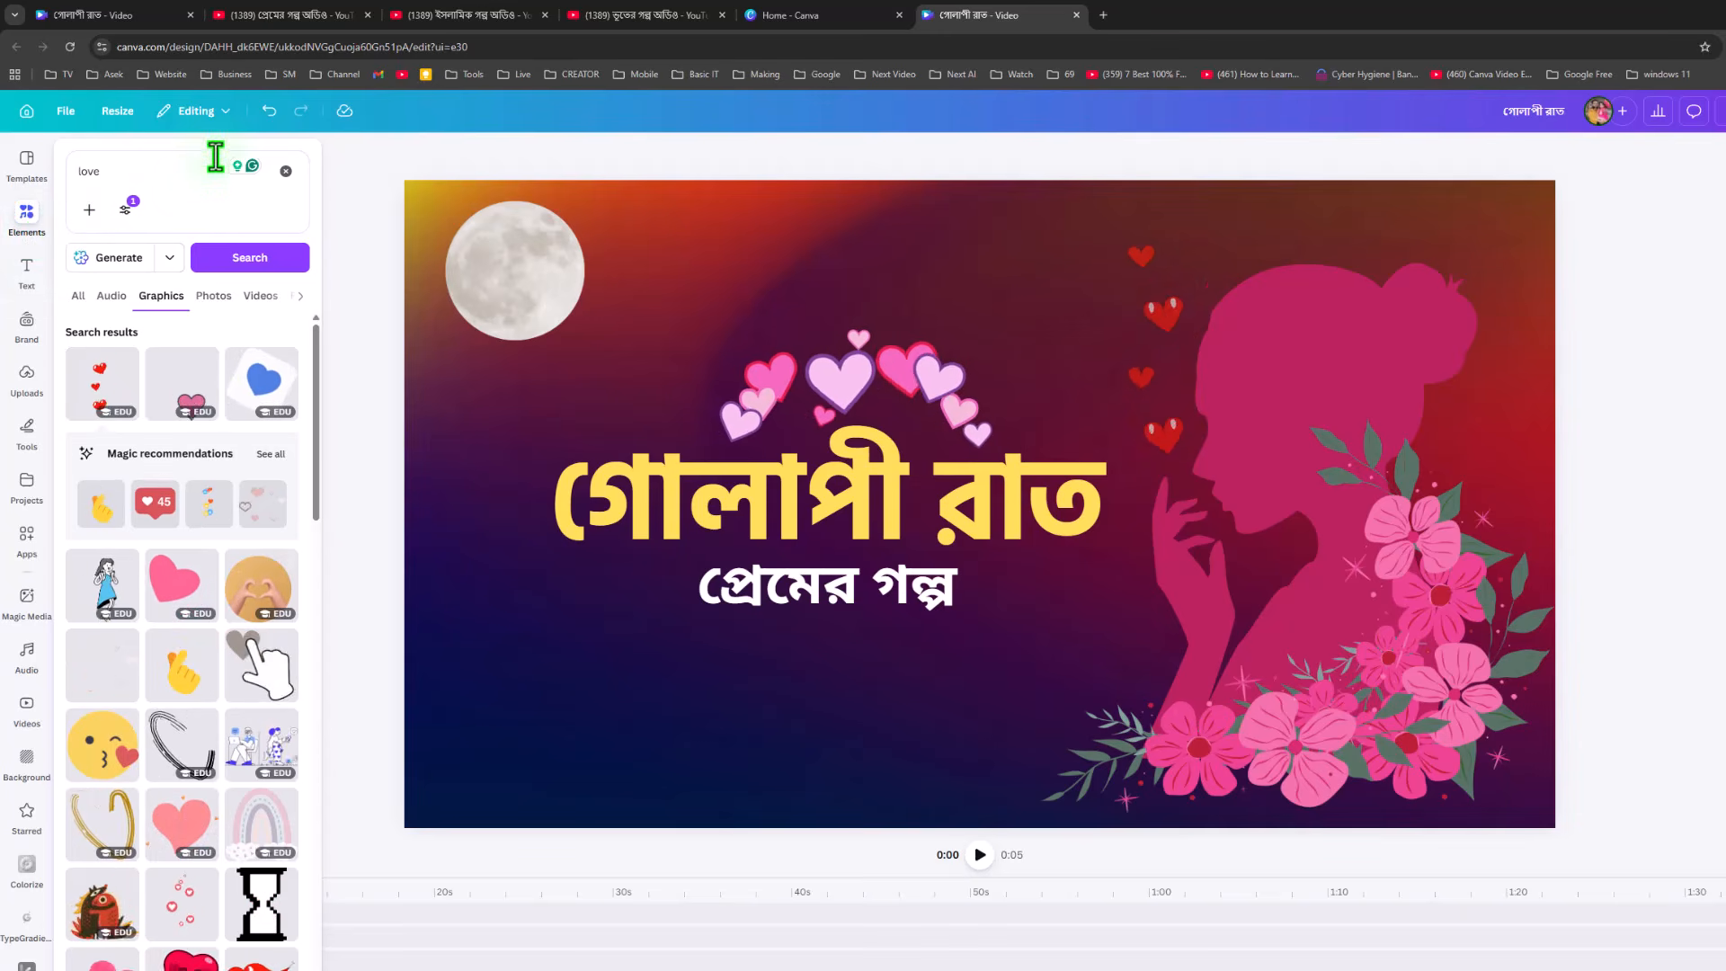
click(287, 172)
click(171, 174)
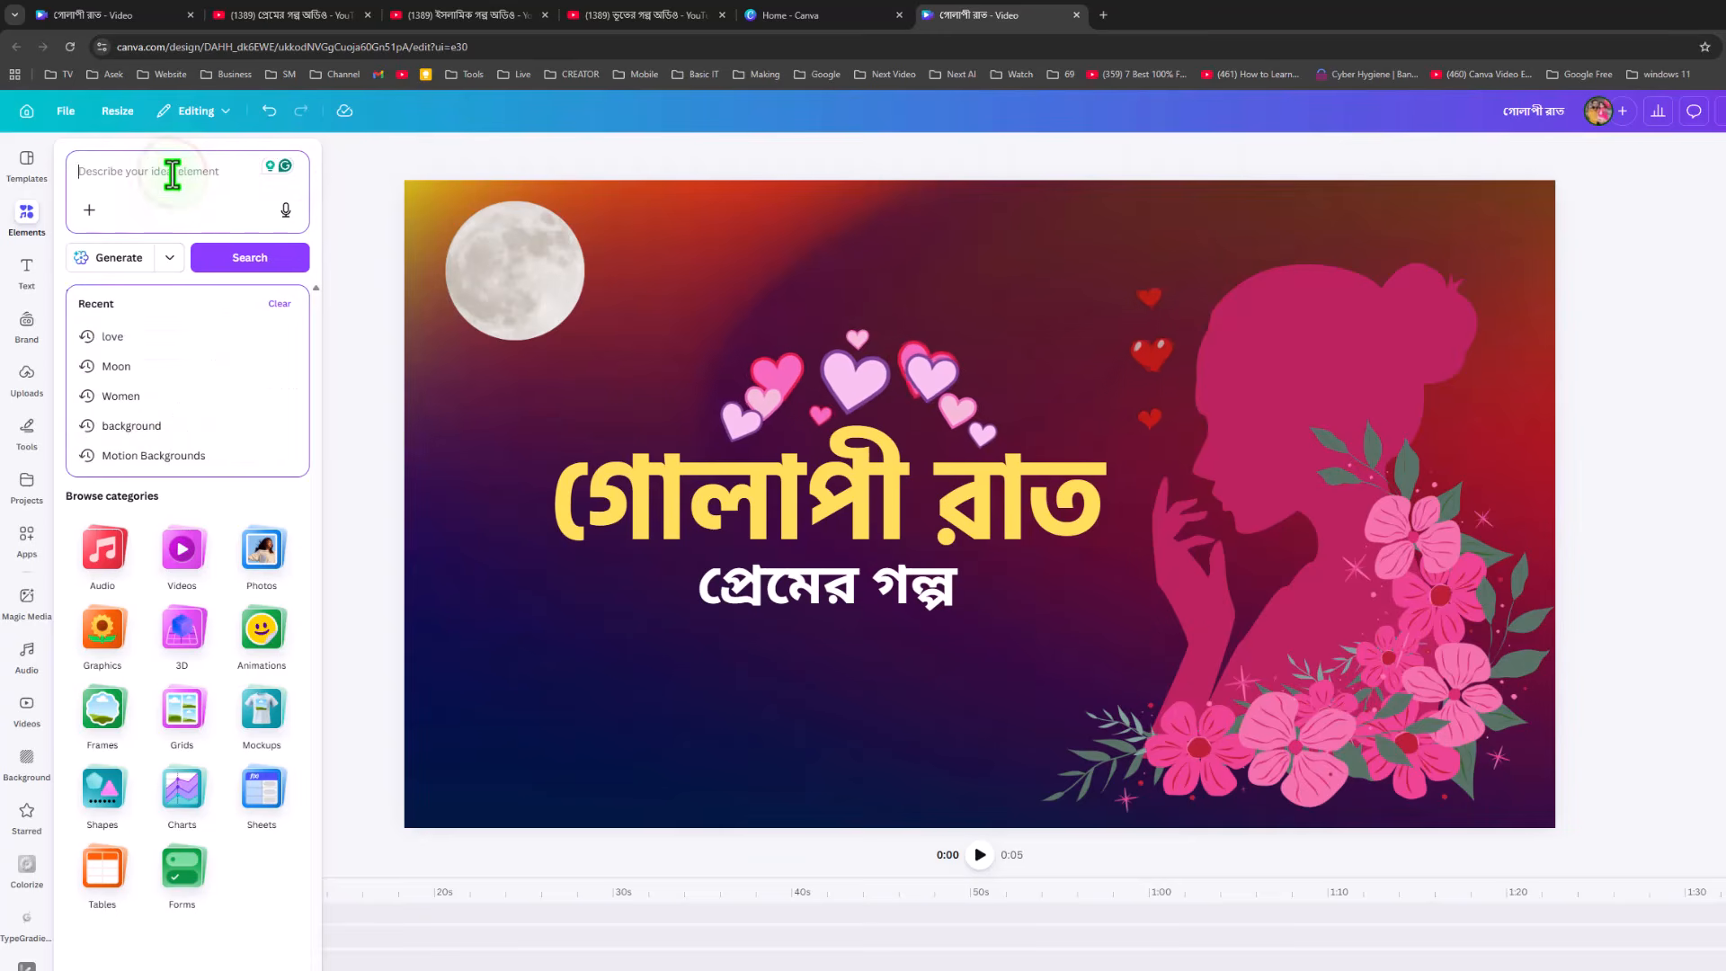
text(Bird)
key(Return)
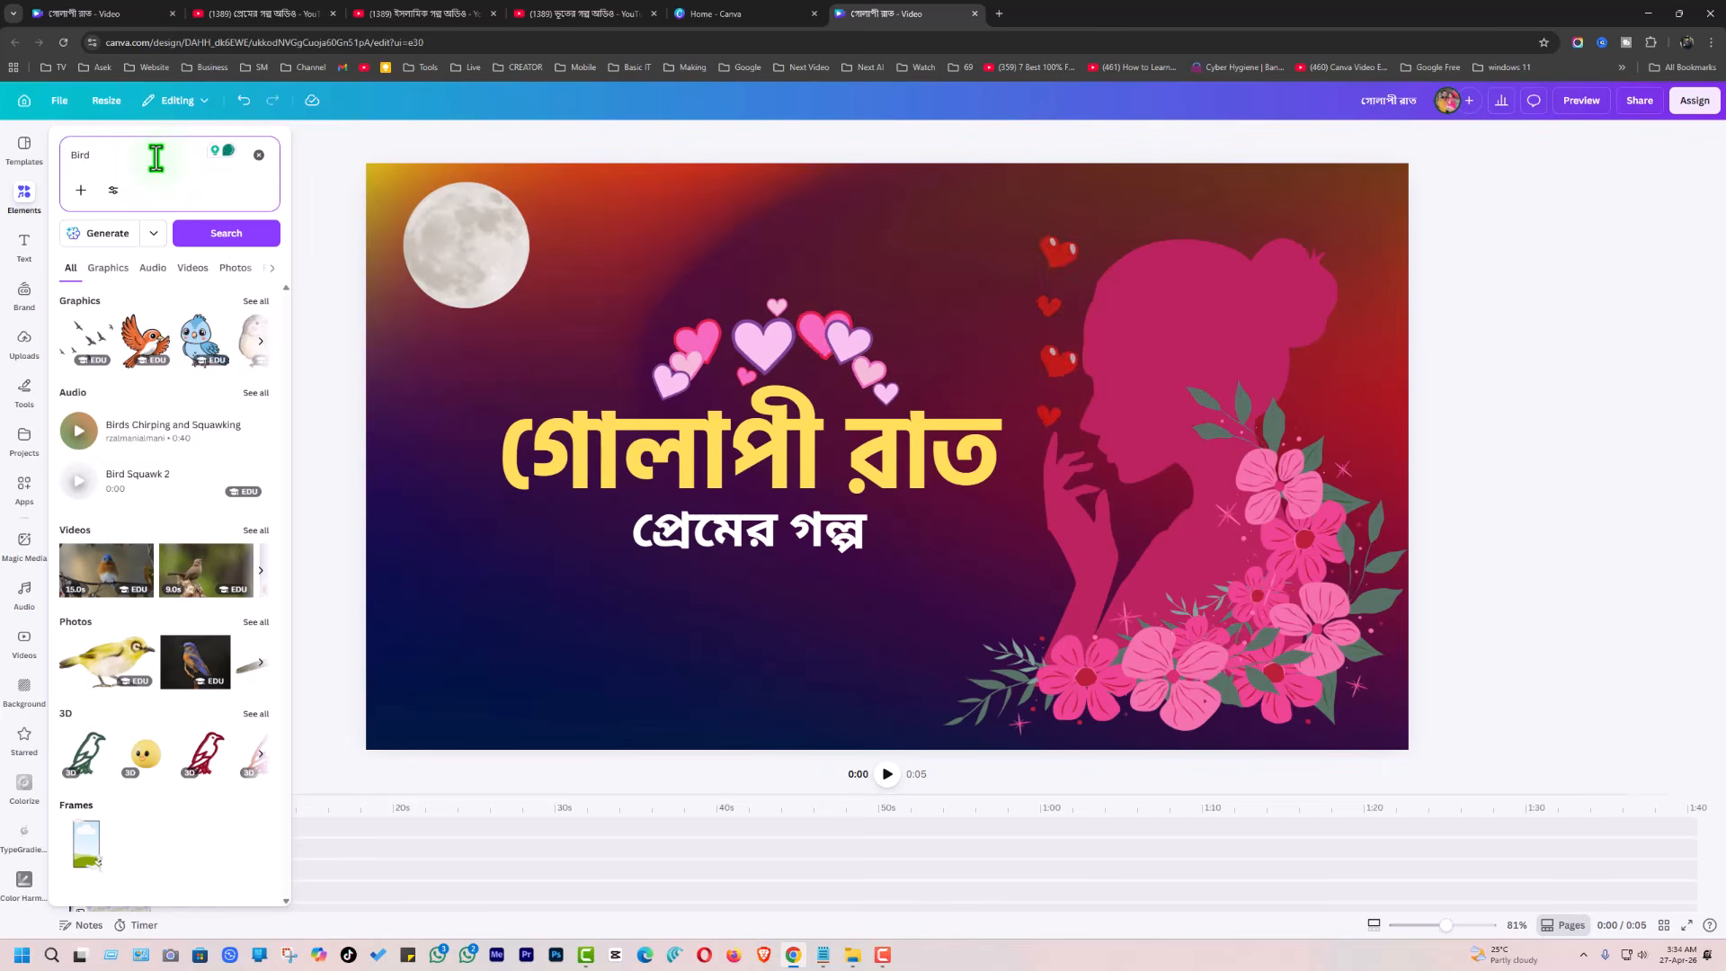
click(116, 269)
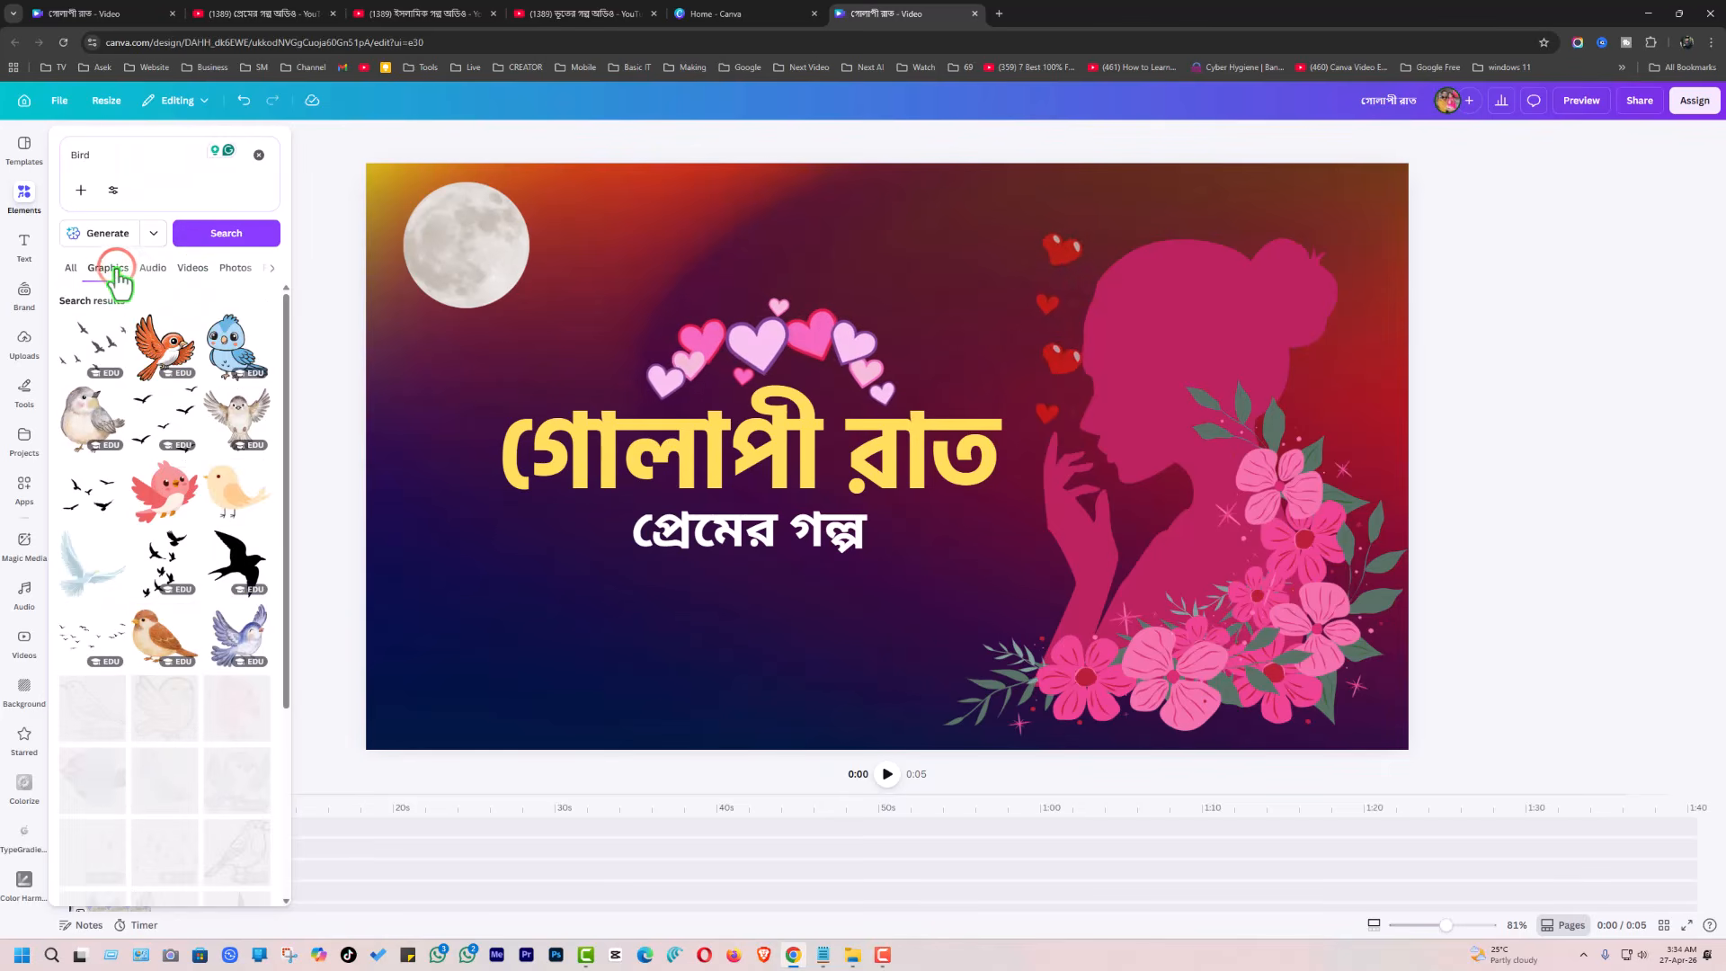
click(116, 191)
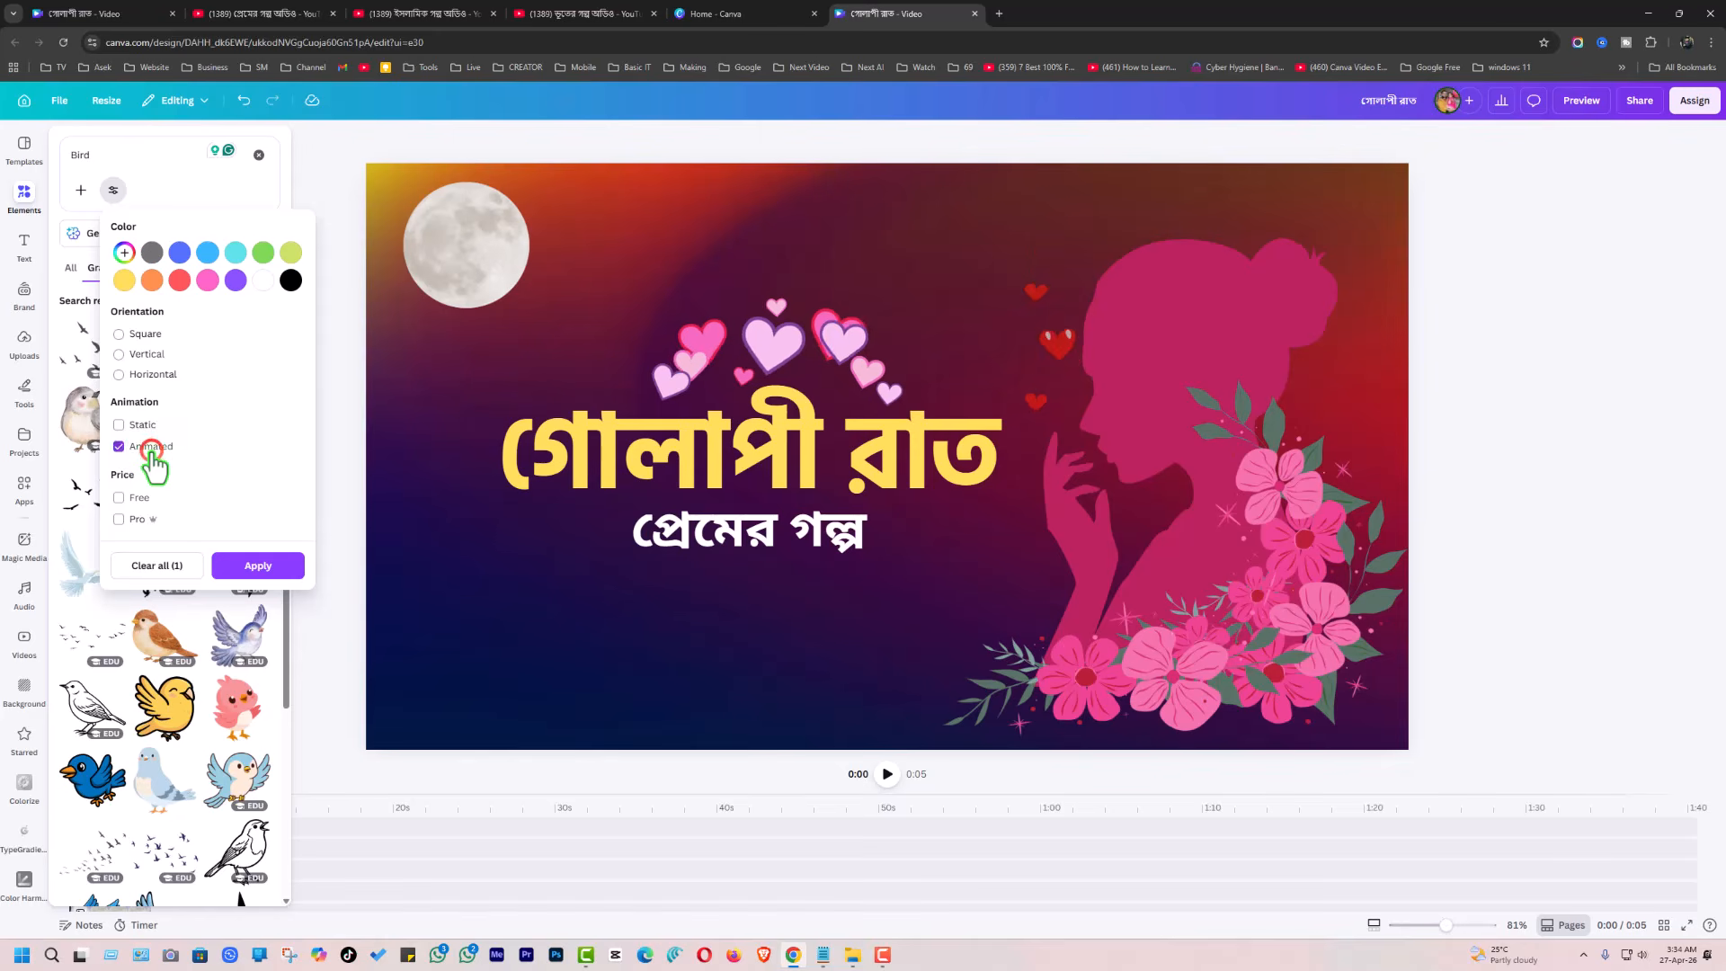
click(260, 567)
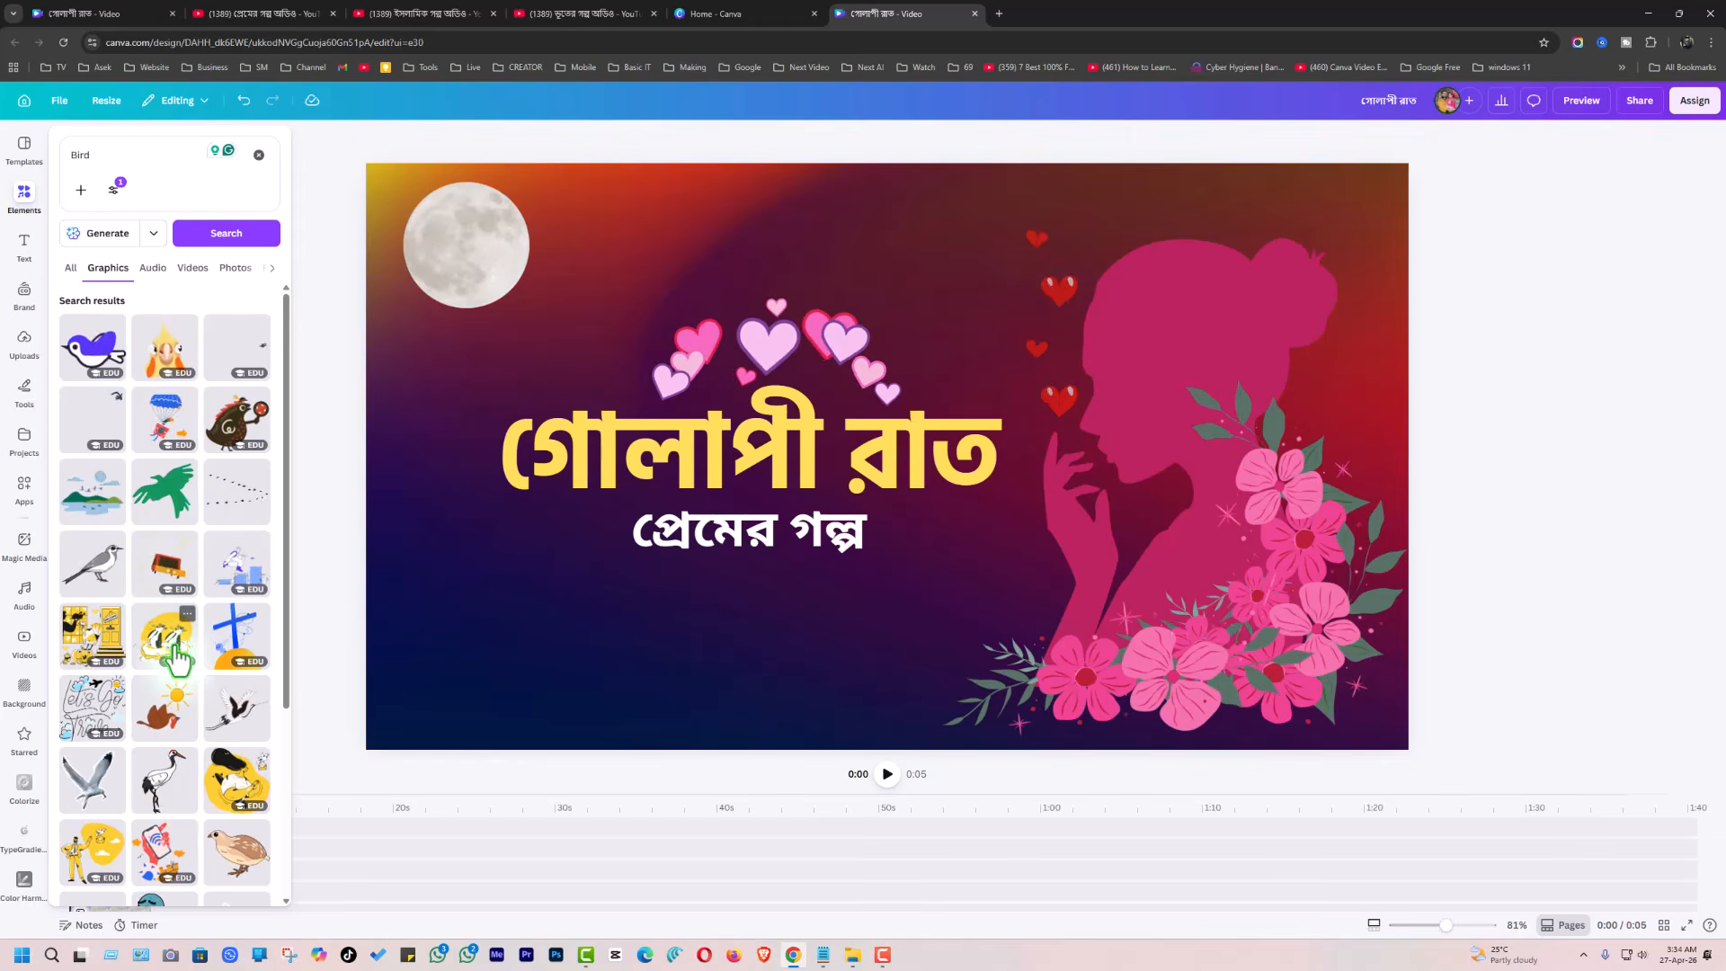
Add the animated flock of small black birds, shrink it and position it across the moon
click(239, 515)
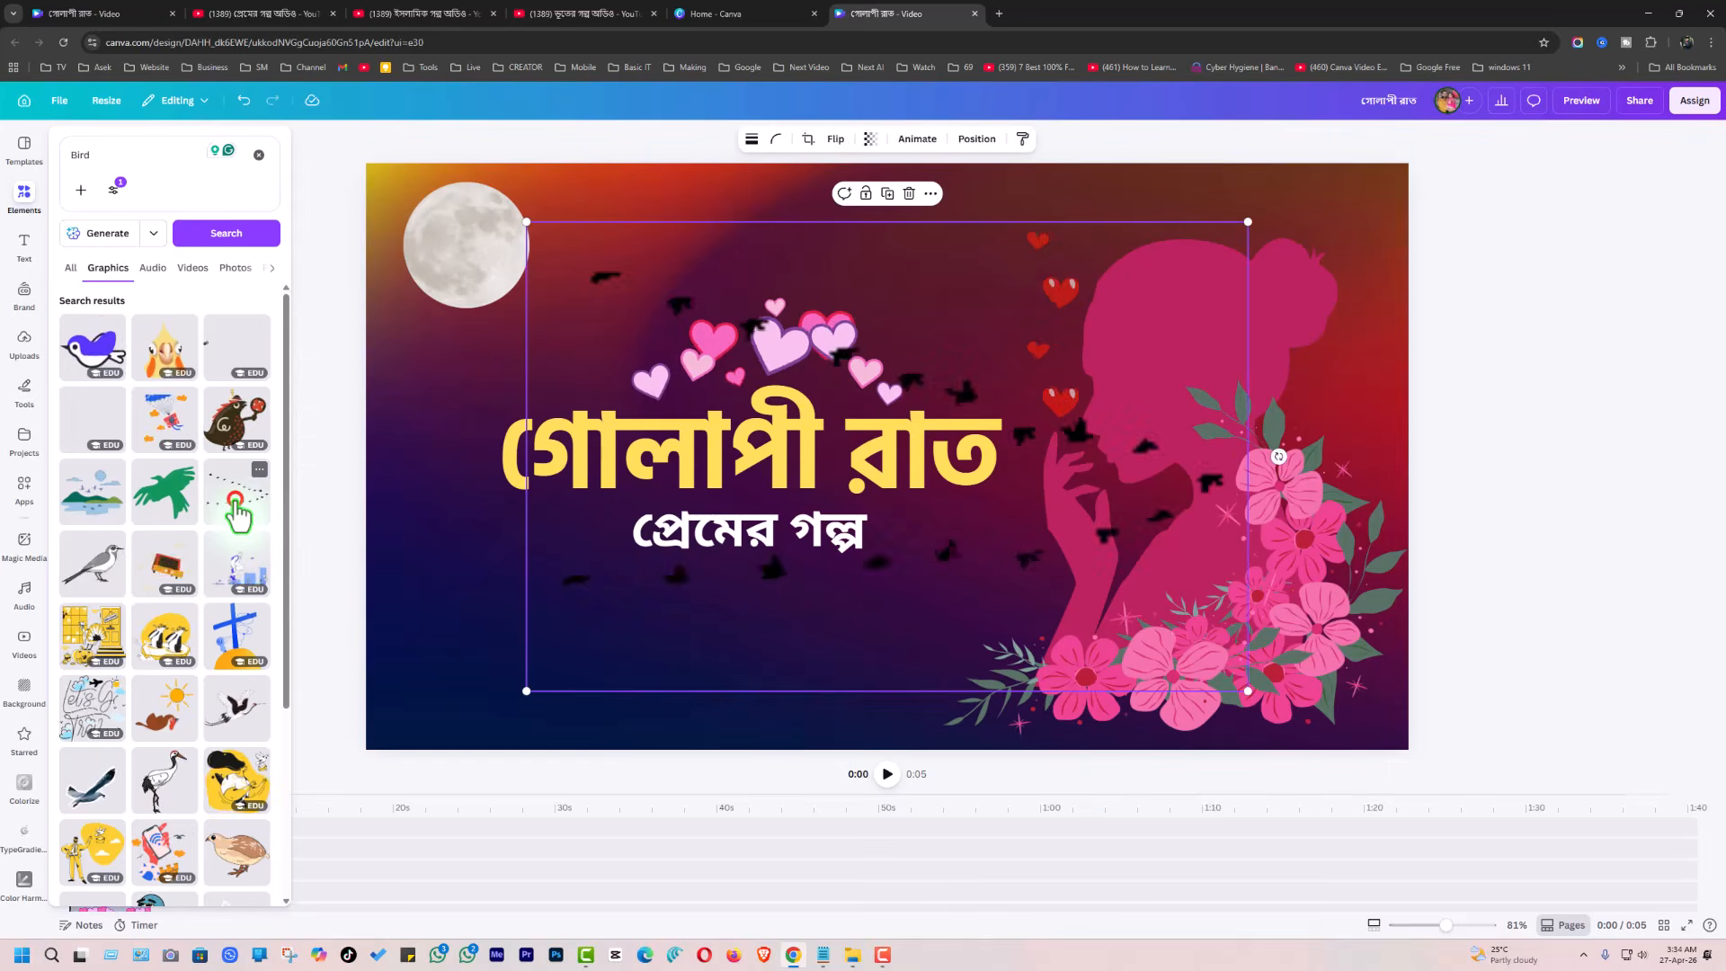
drag(957, 563, 739, 545)
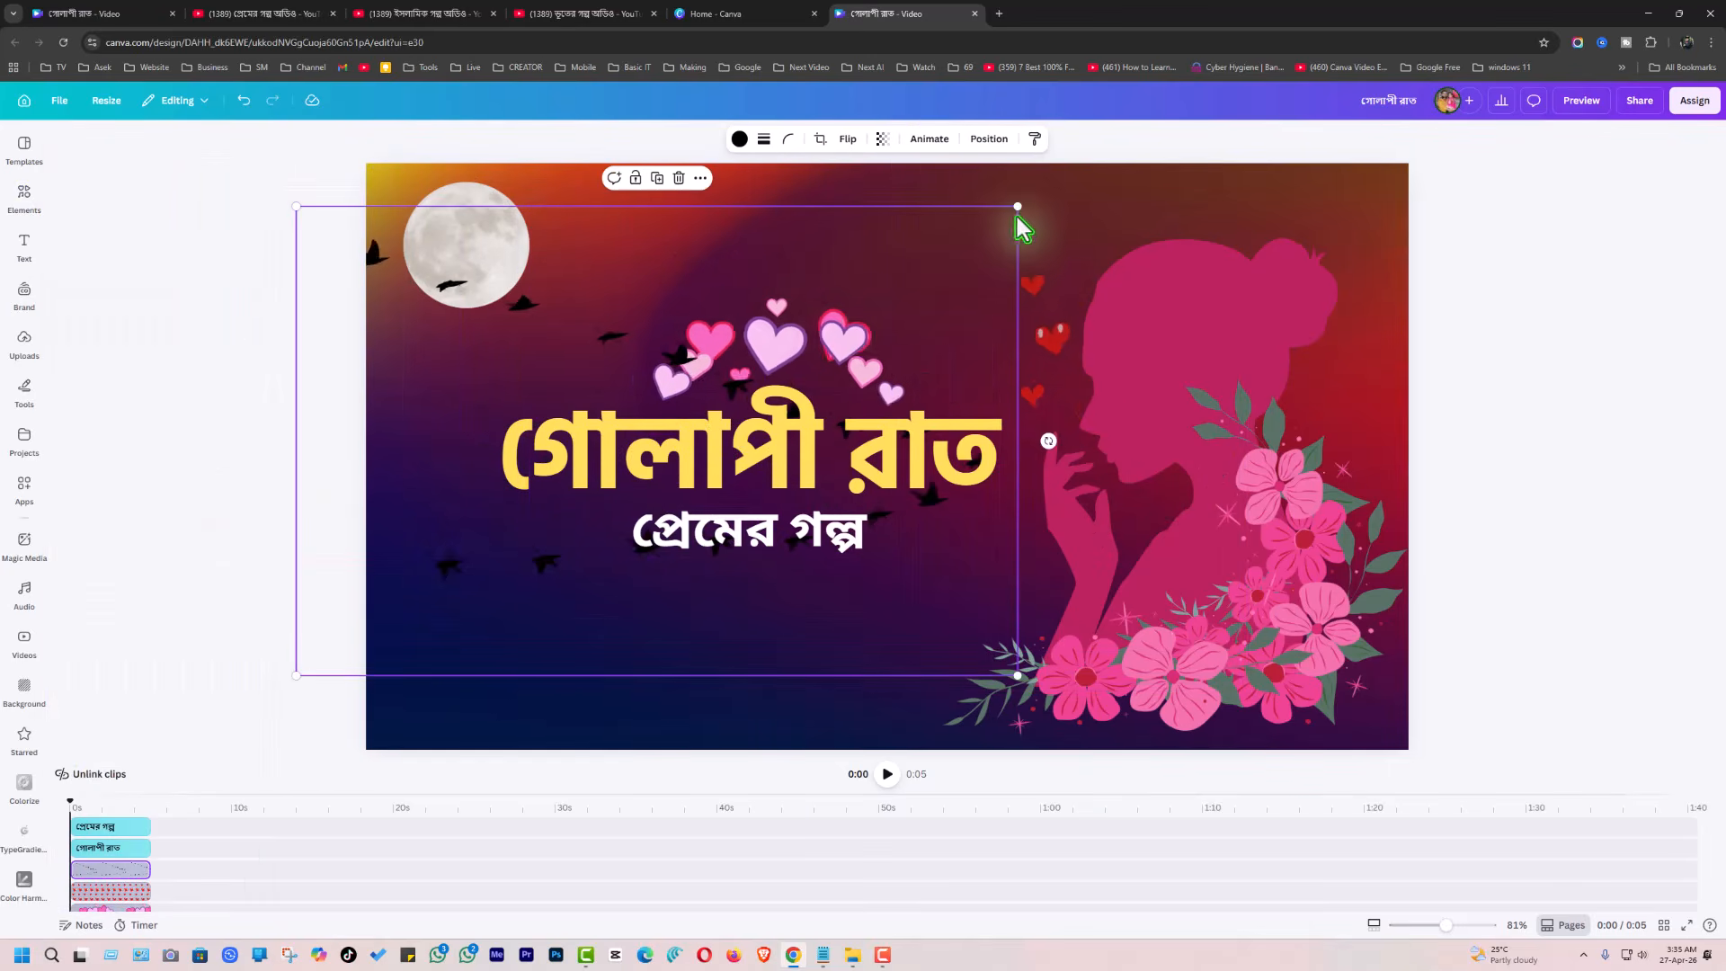
drag(1018, 209, 546, 248)
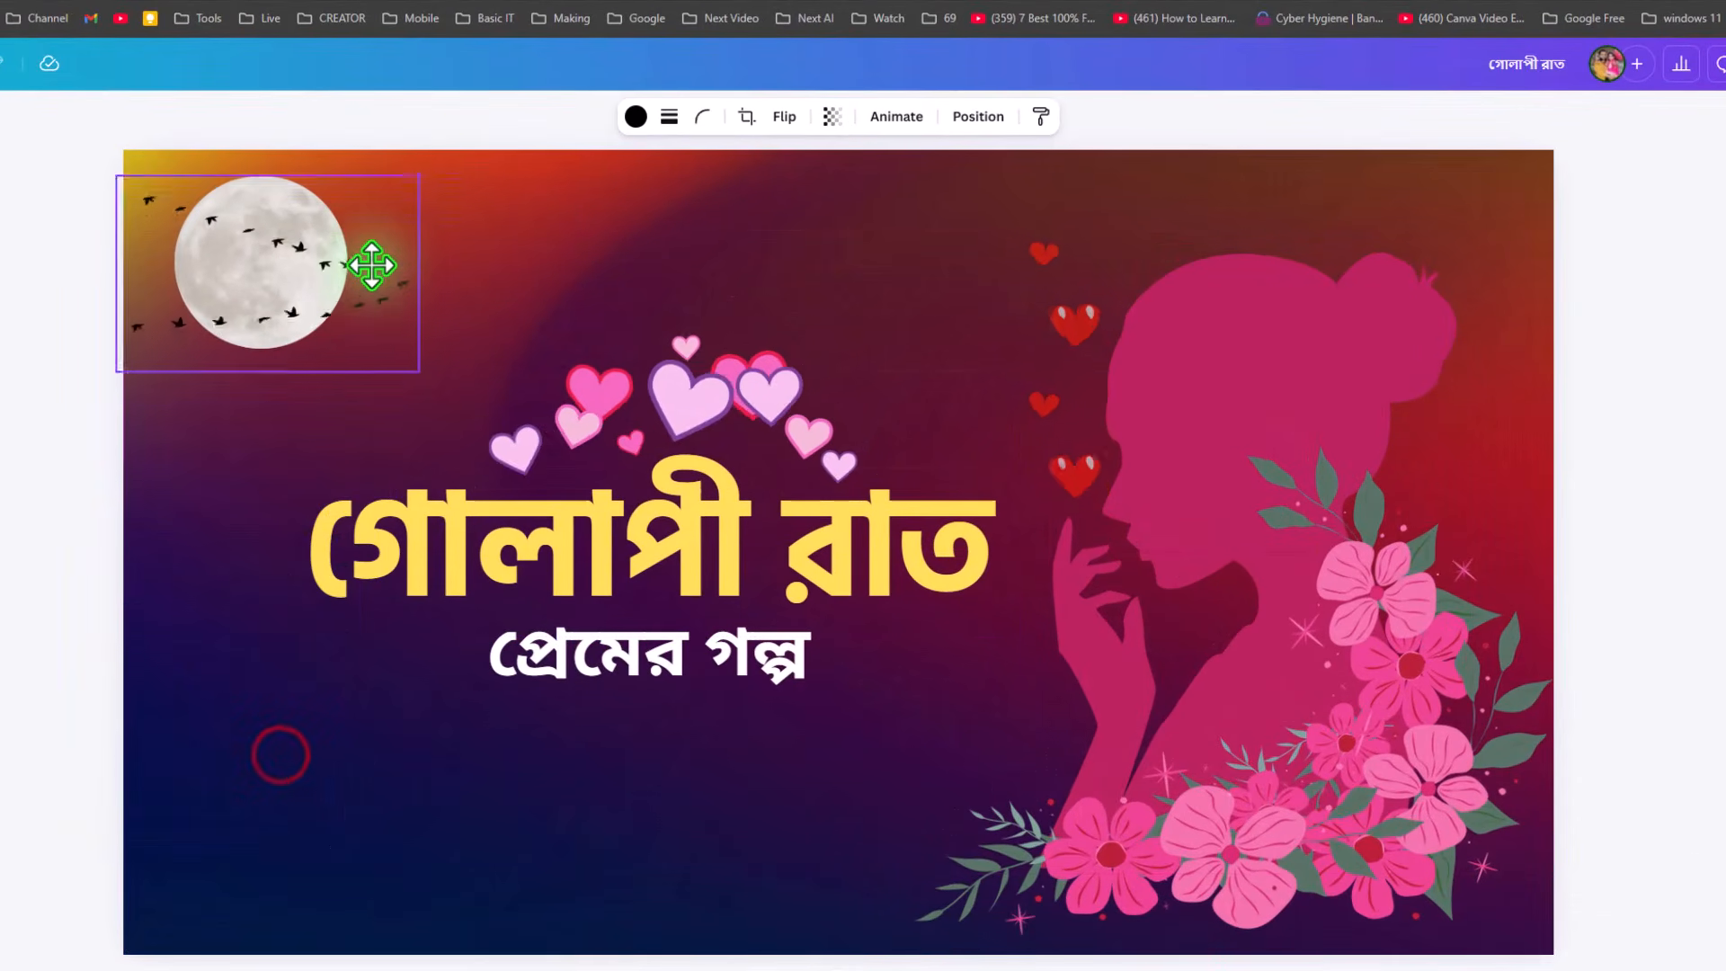
mouse_move(371, 265)
mouse_down()
mouse_move(389, 269)
mouse_move(354, 267)
mouse_move(383, 267)
mouse_up()
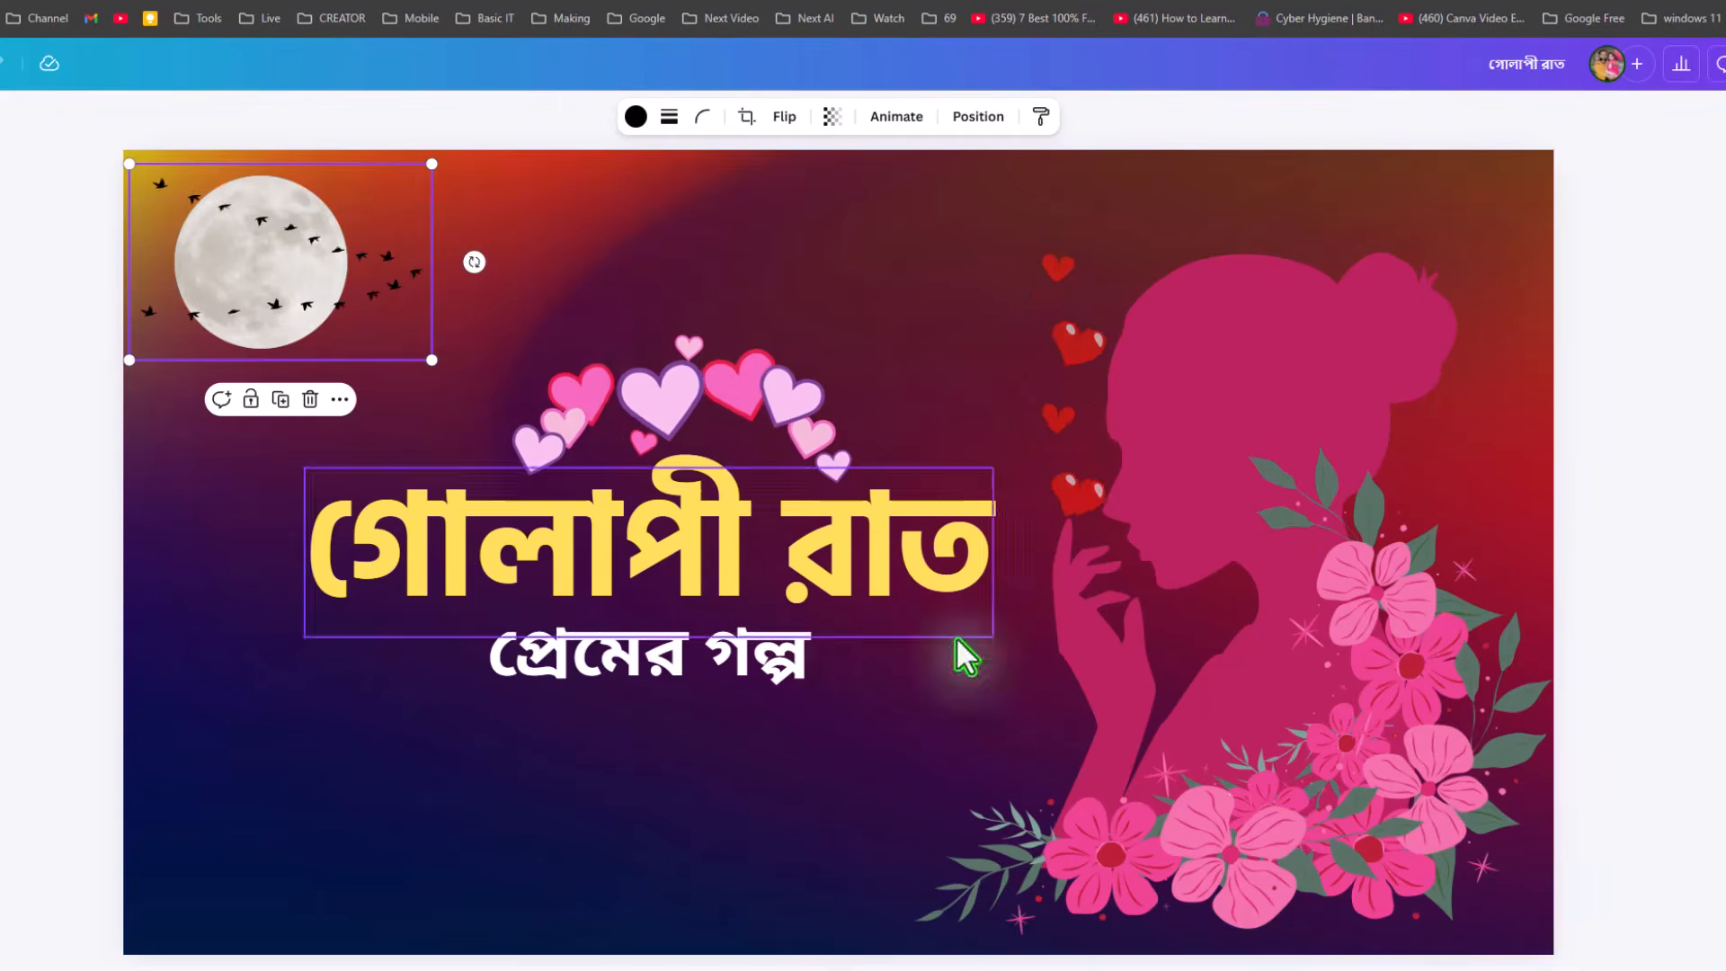
click(590, 826)
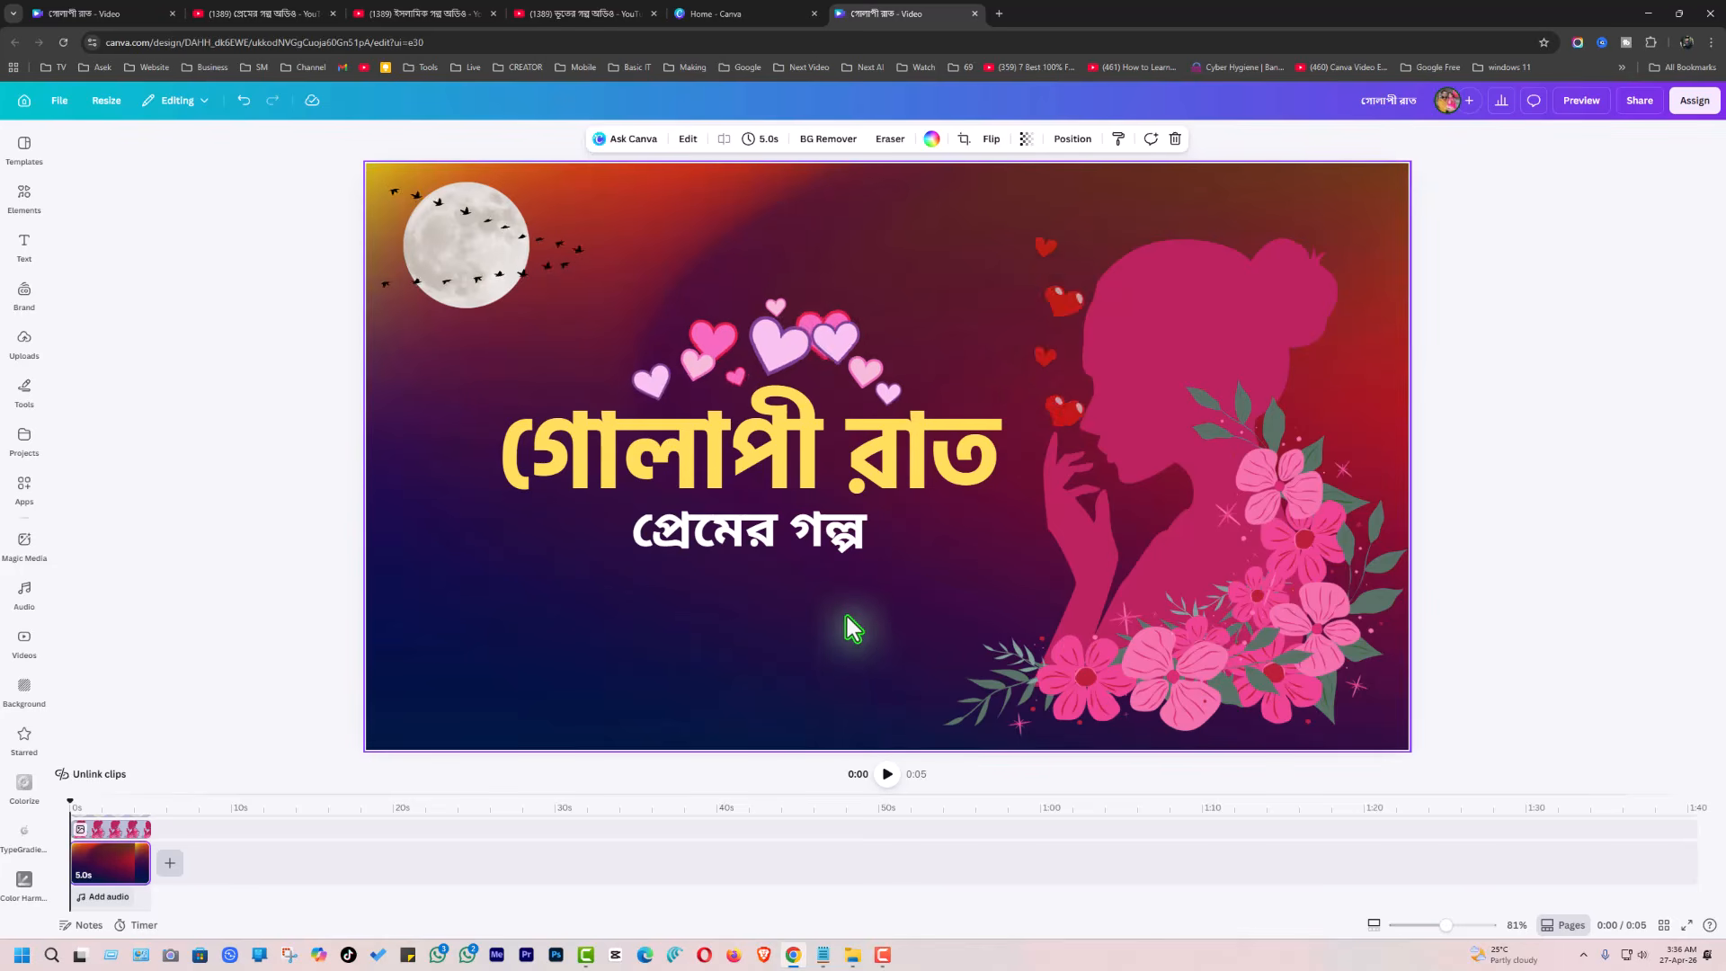
Replace the "Bird" search with "Motion Backgrounds" and show only the video results
click(22, 205)
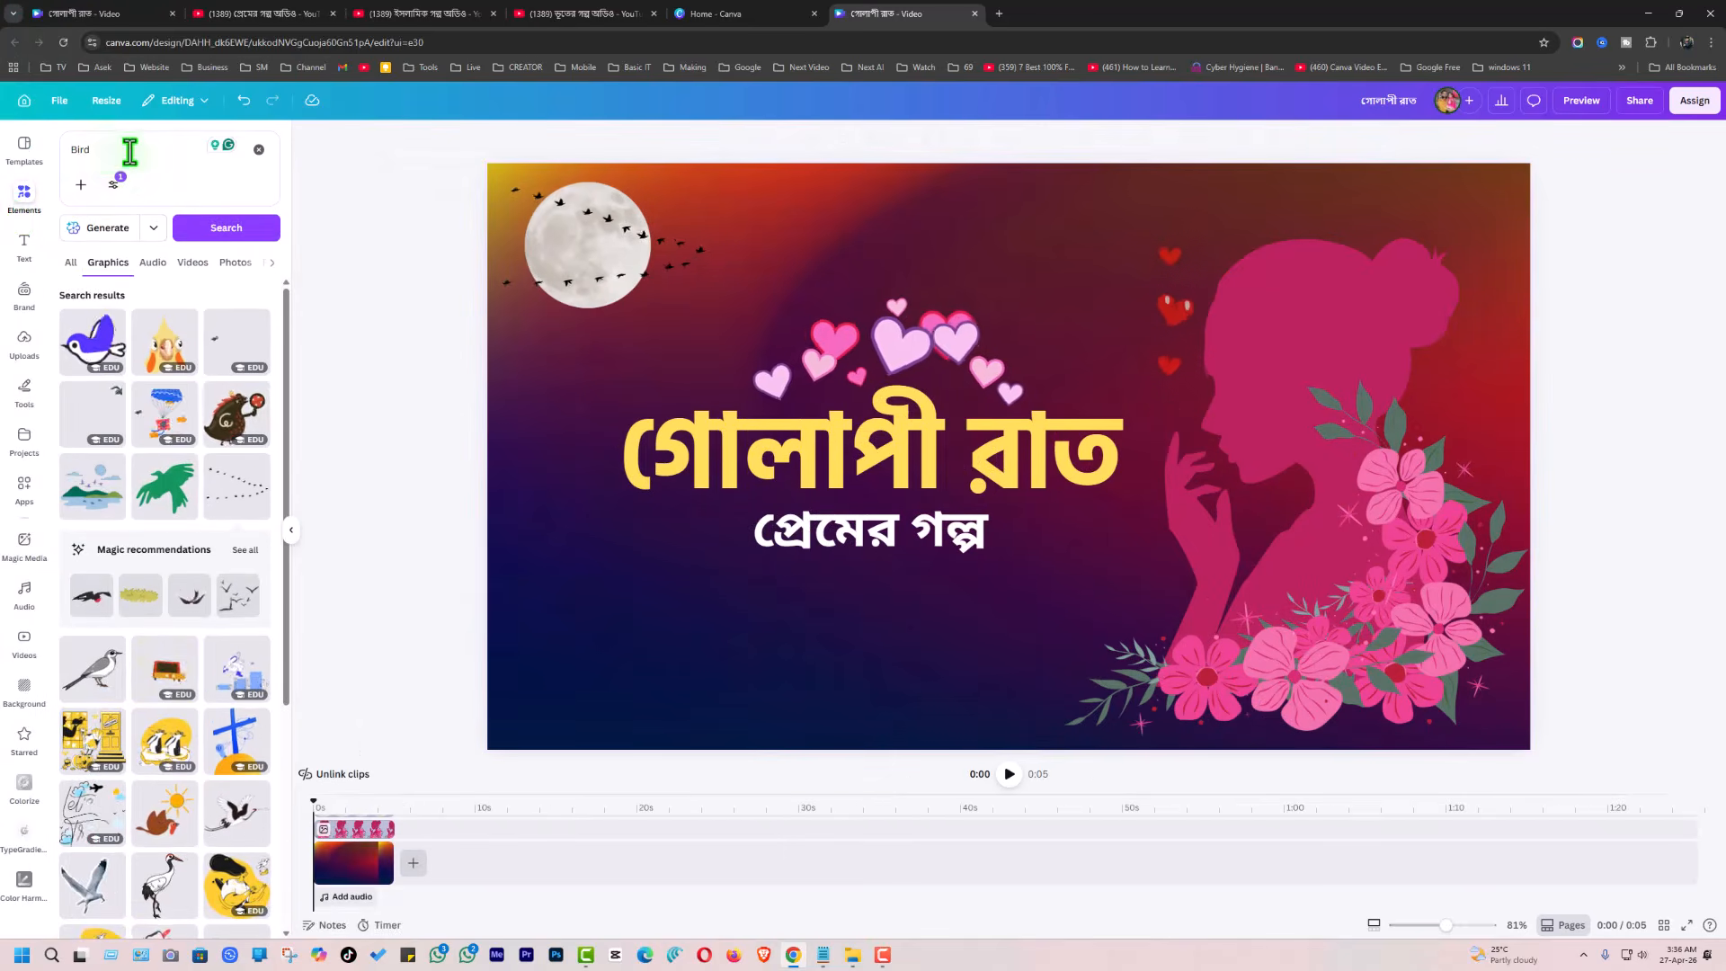
click(131, 154)
key(BackSpace)
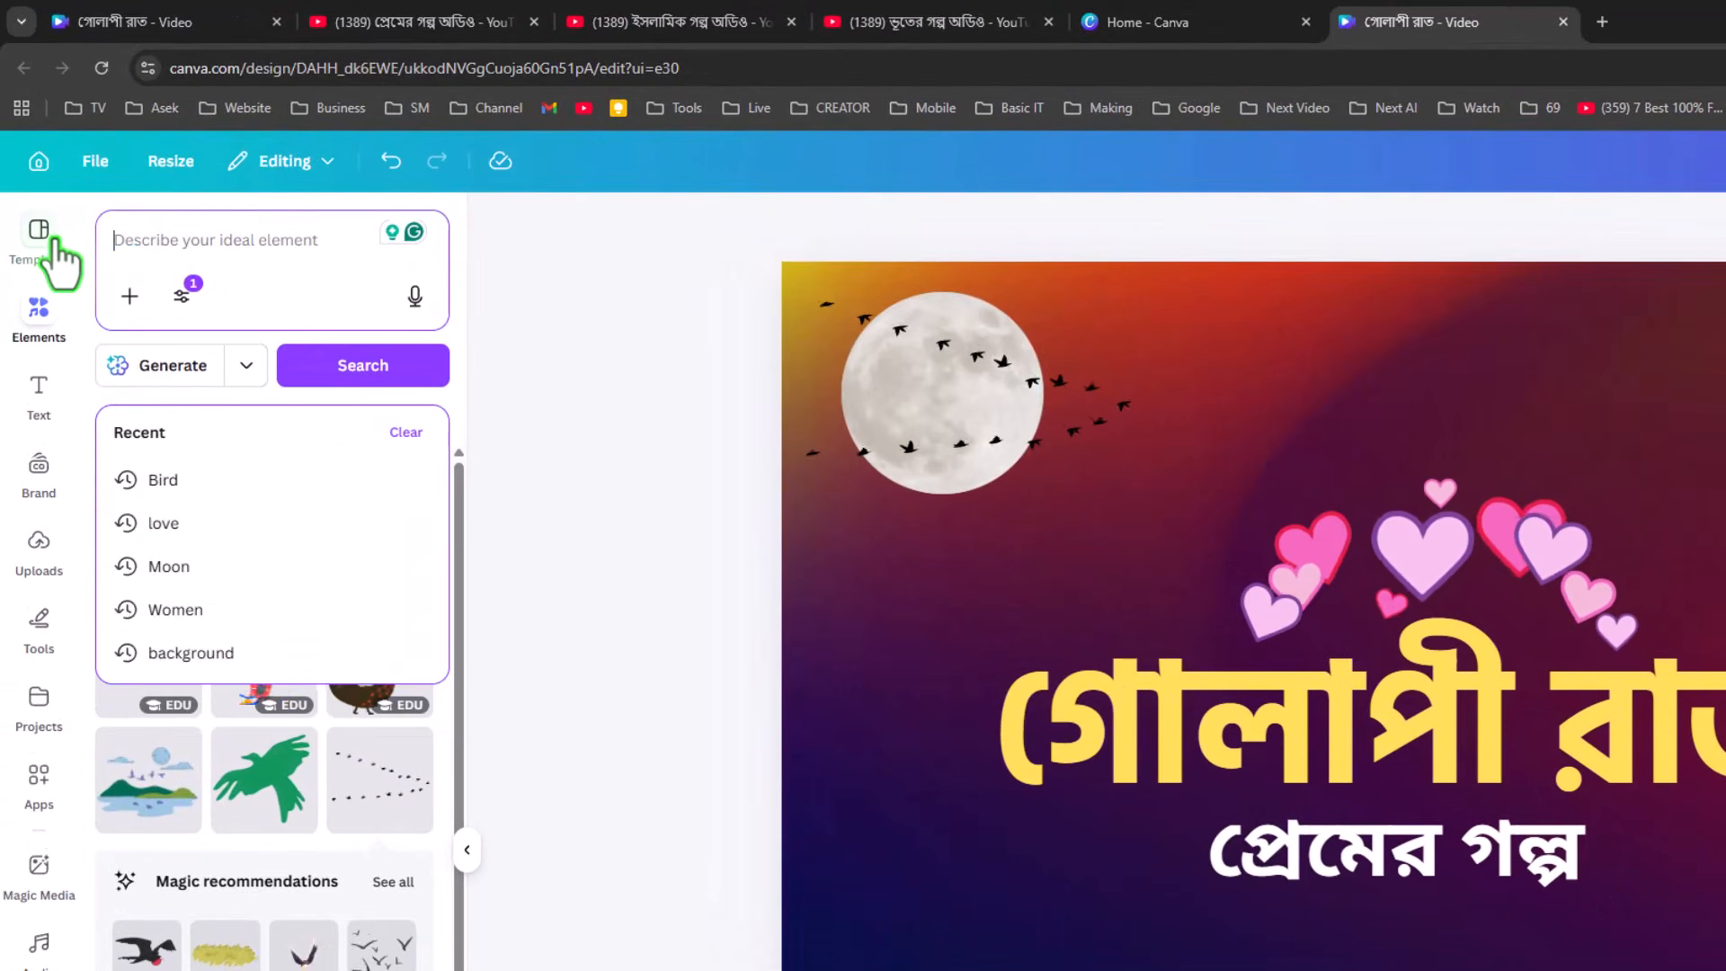
text(Motion Backgrounds)
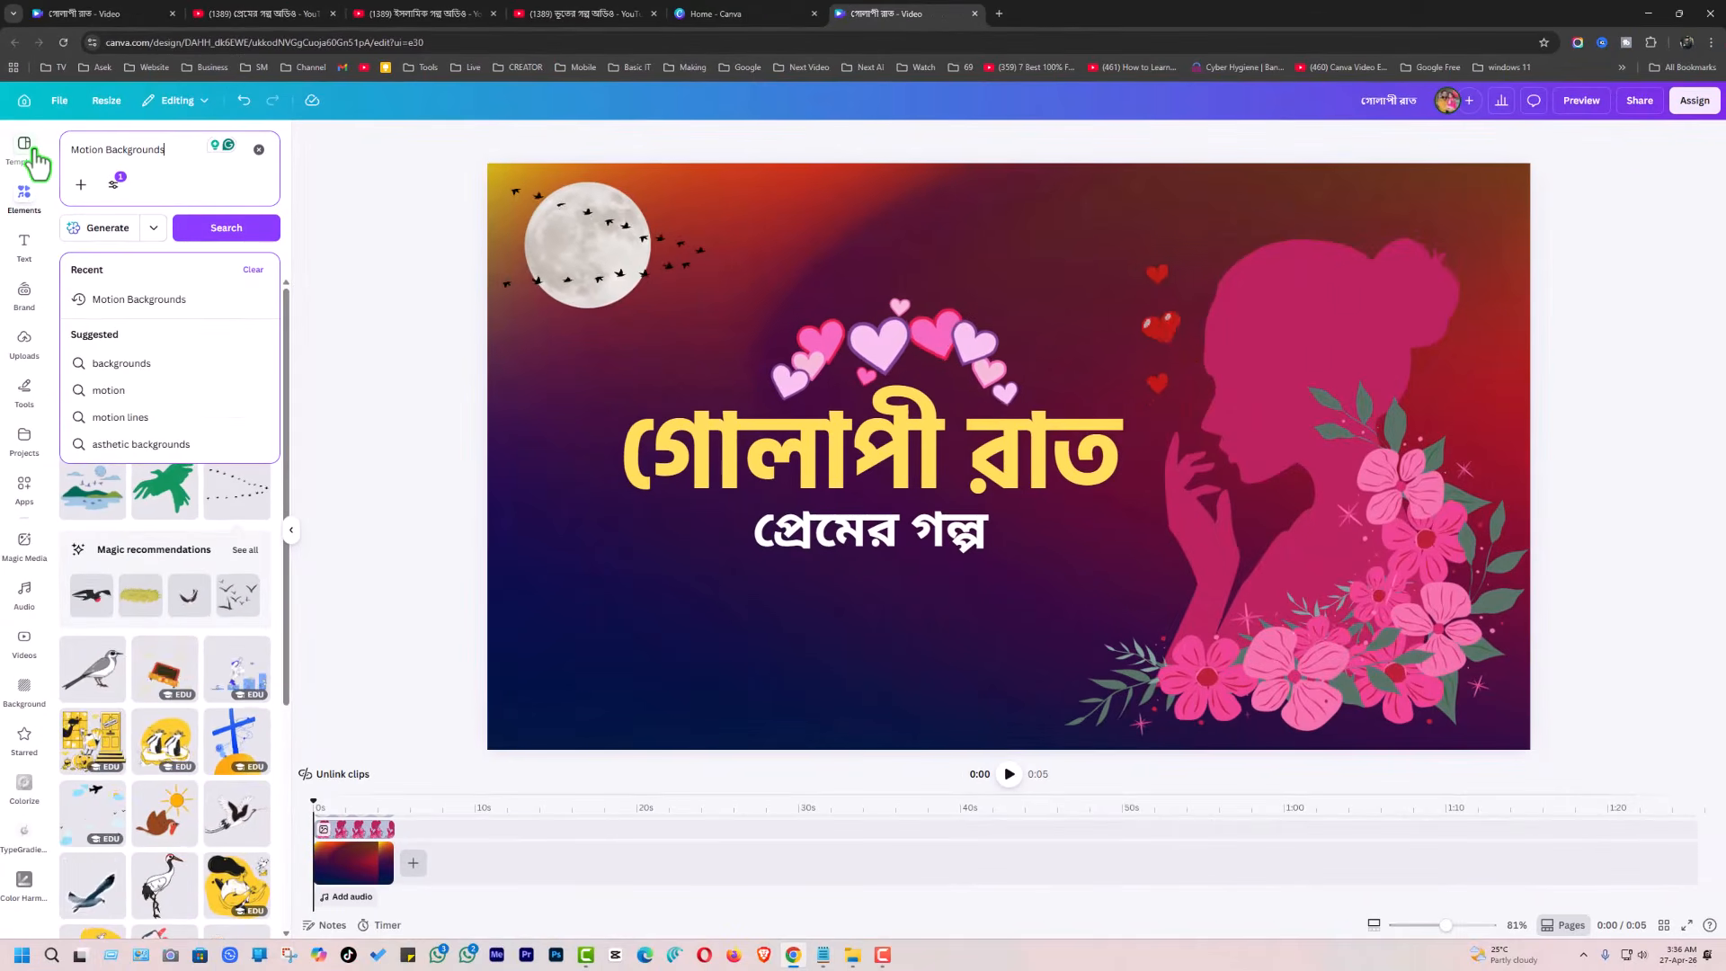
click(172, 153)
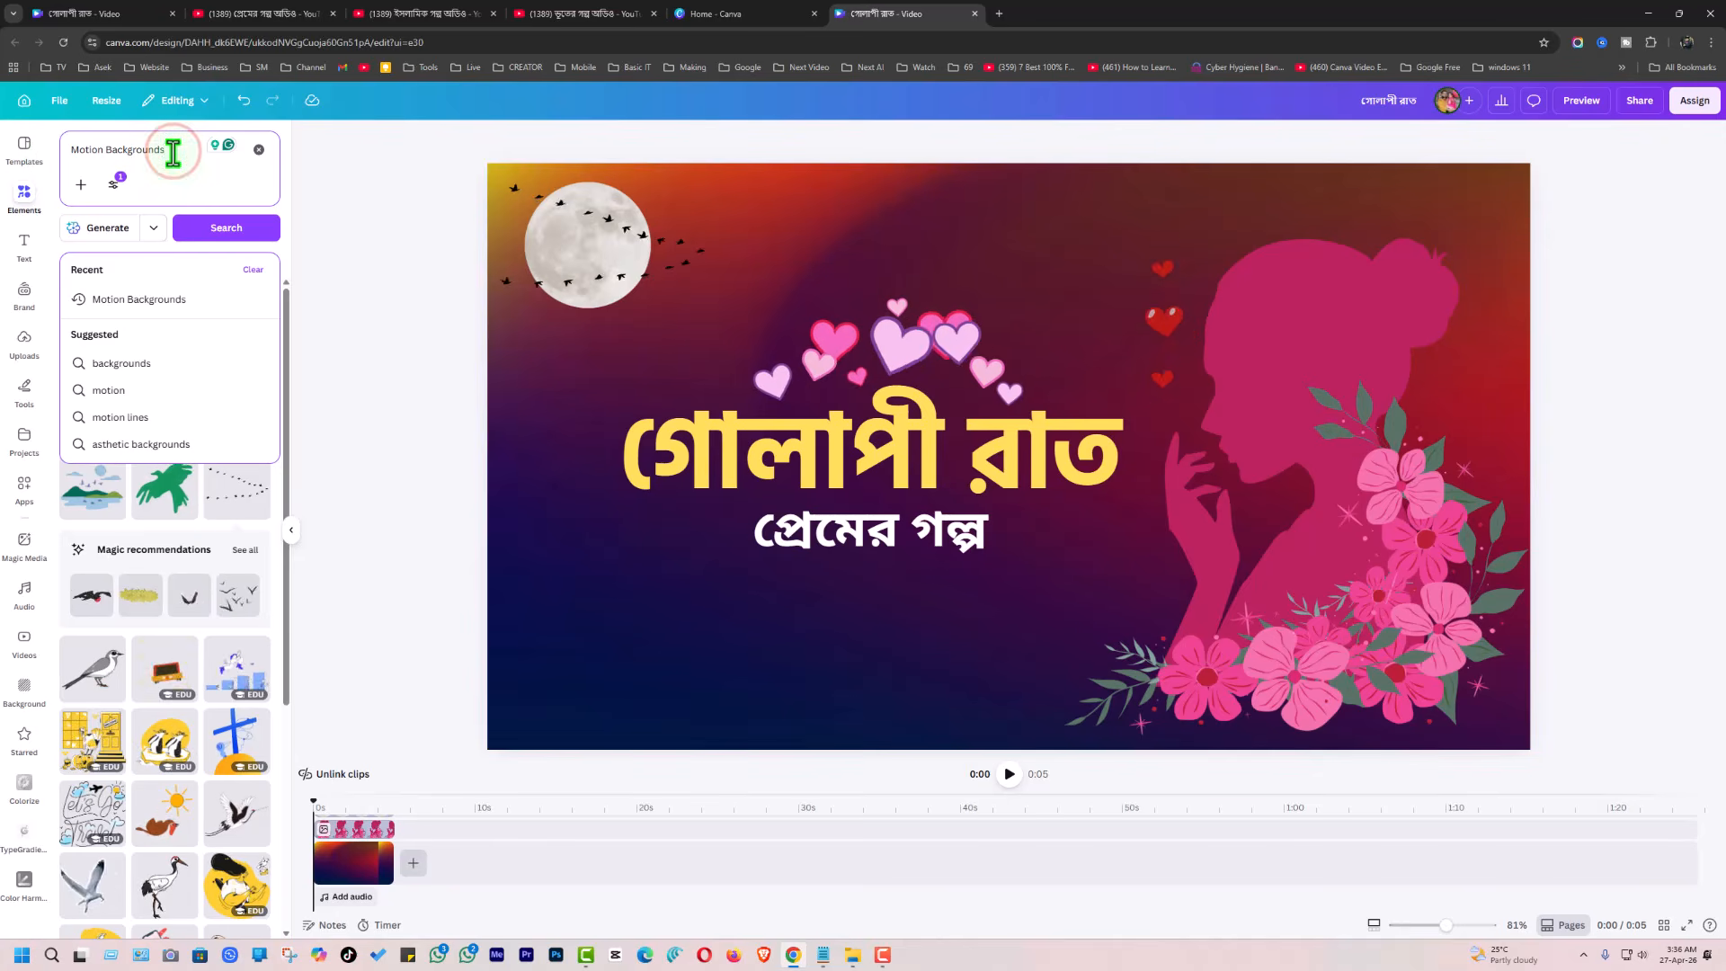
key(Return)
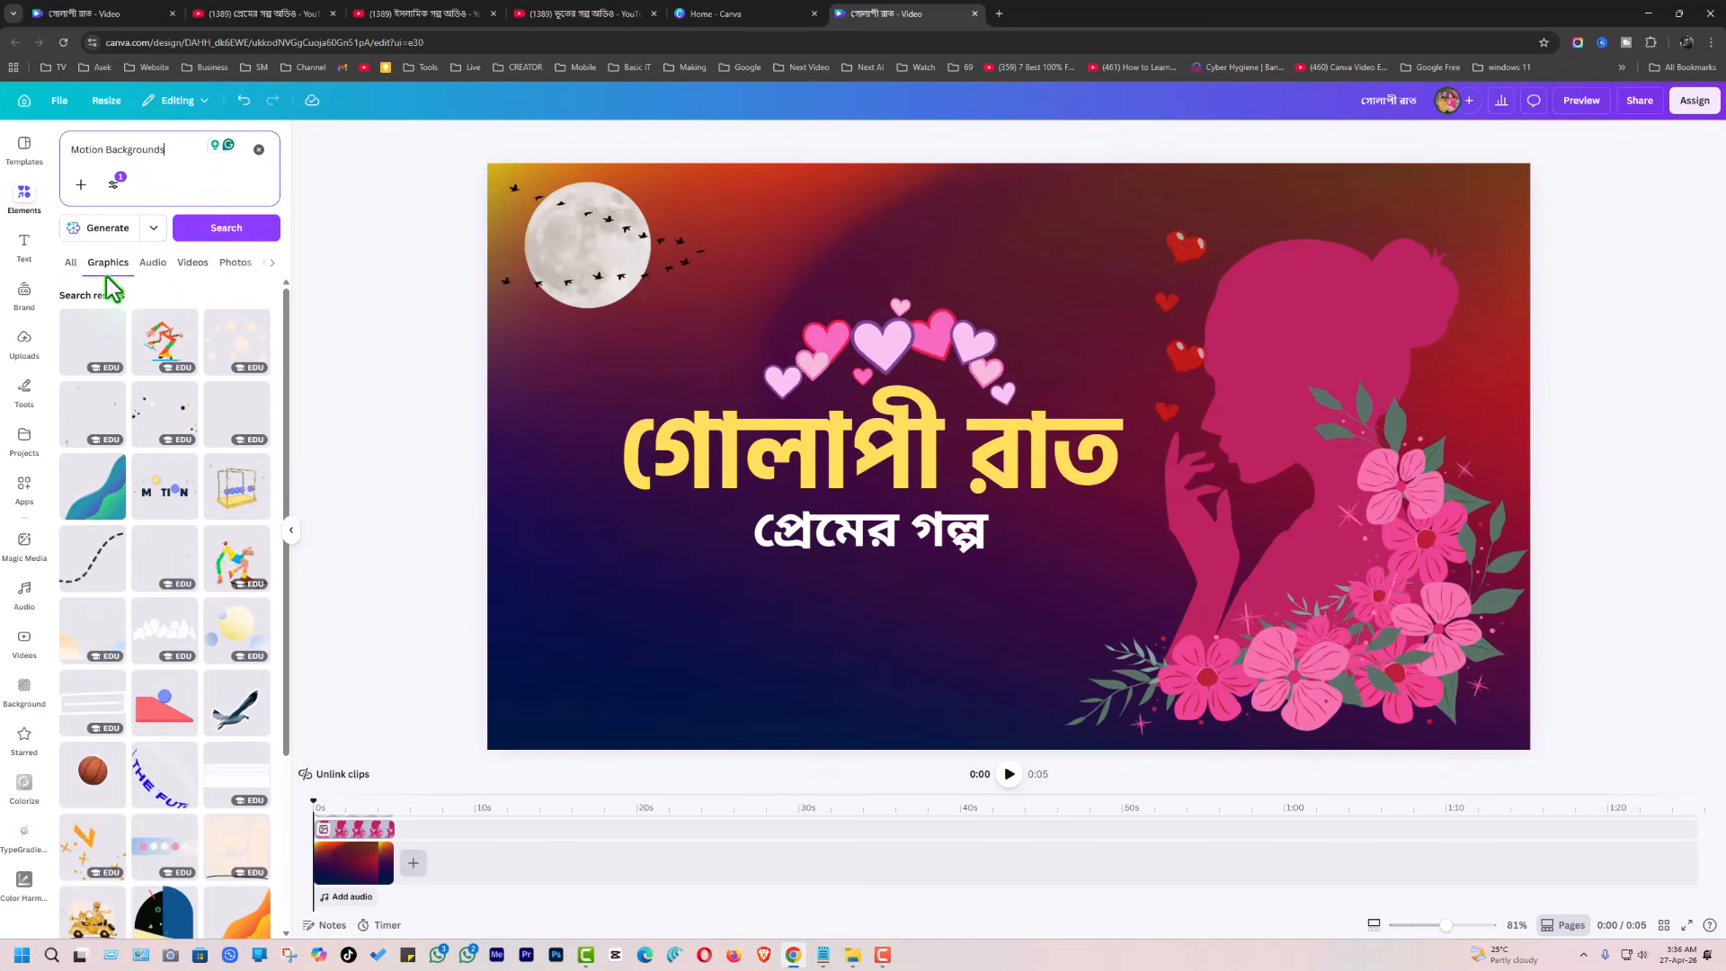
click(191, 268)
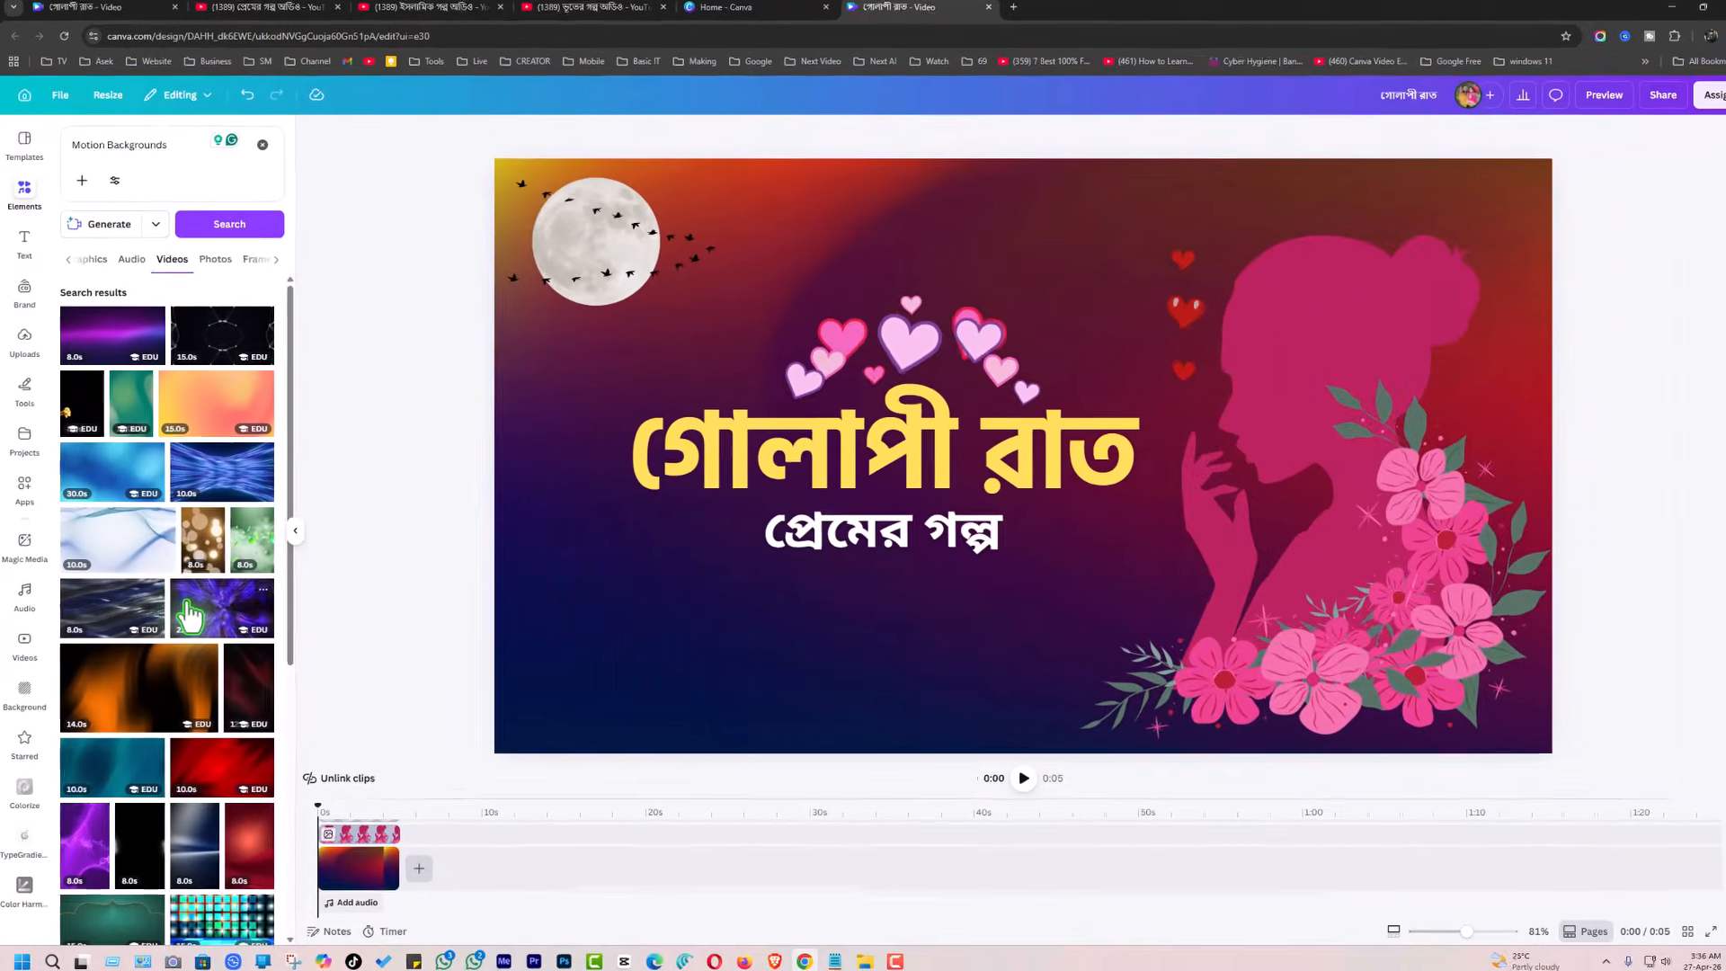
Add the 19.0s red wave motion background as a clip after the first page and enlarge the timeline area
scroll(186, 613, down, 10)
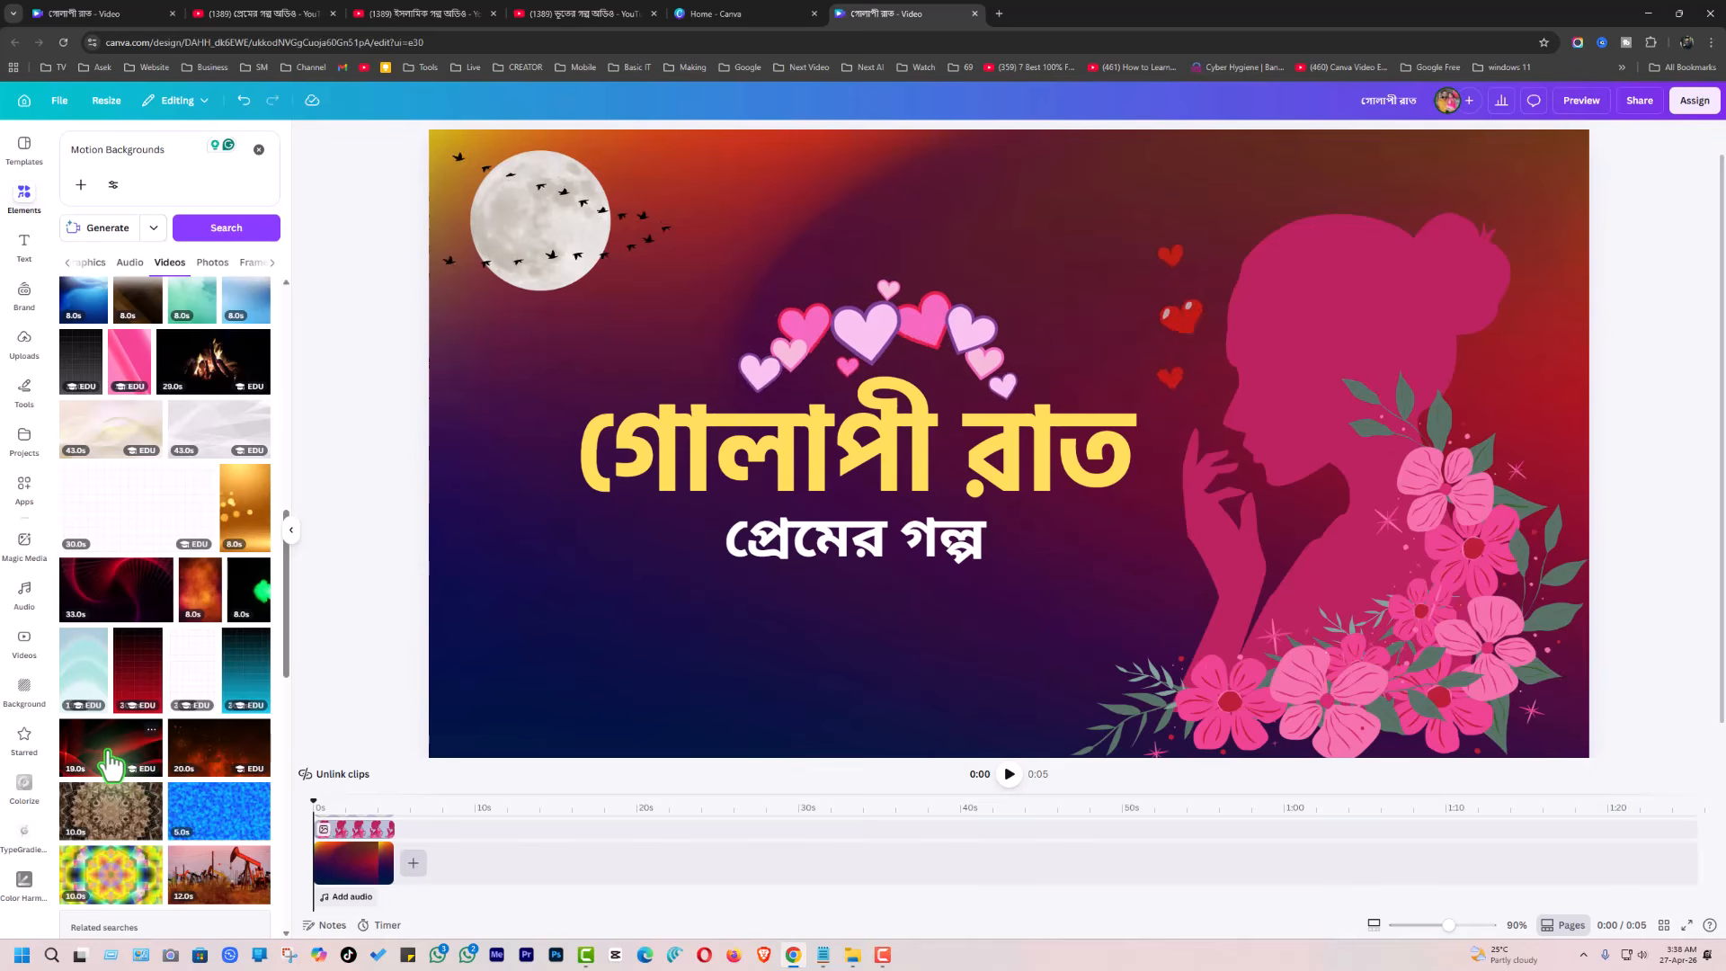
drag(114, 762, 493, 868)
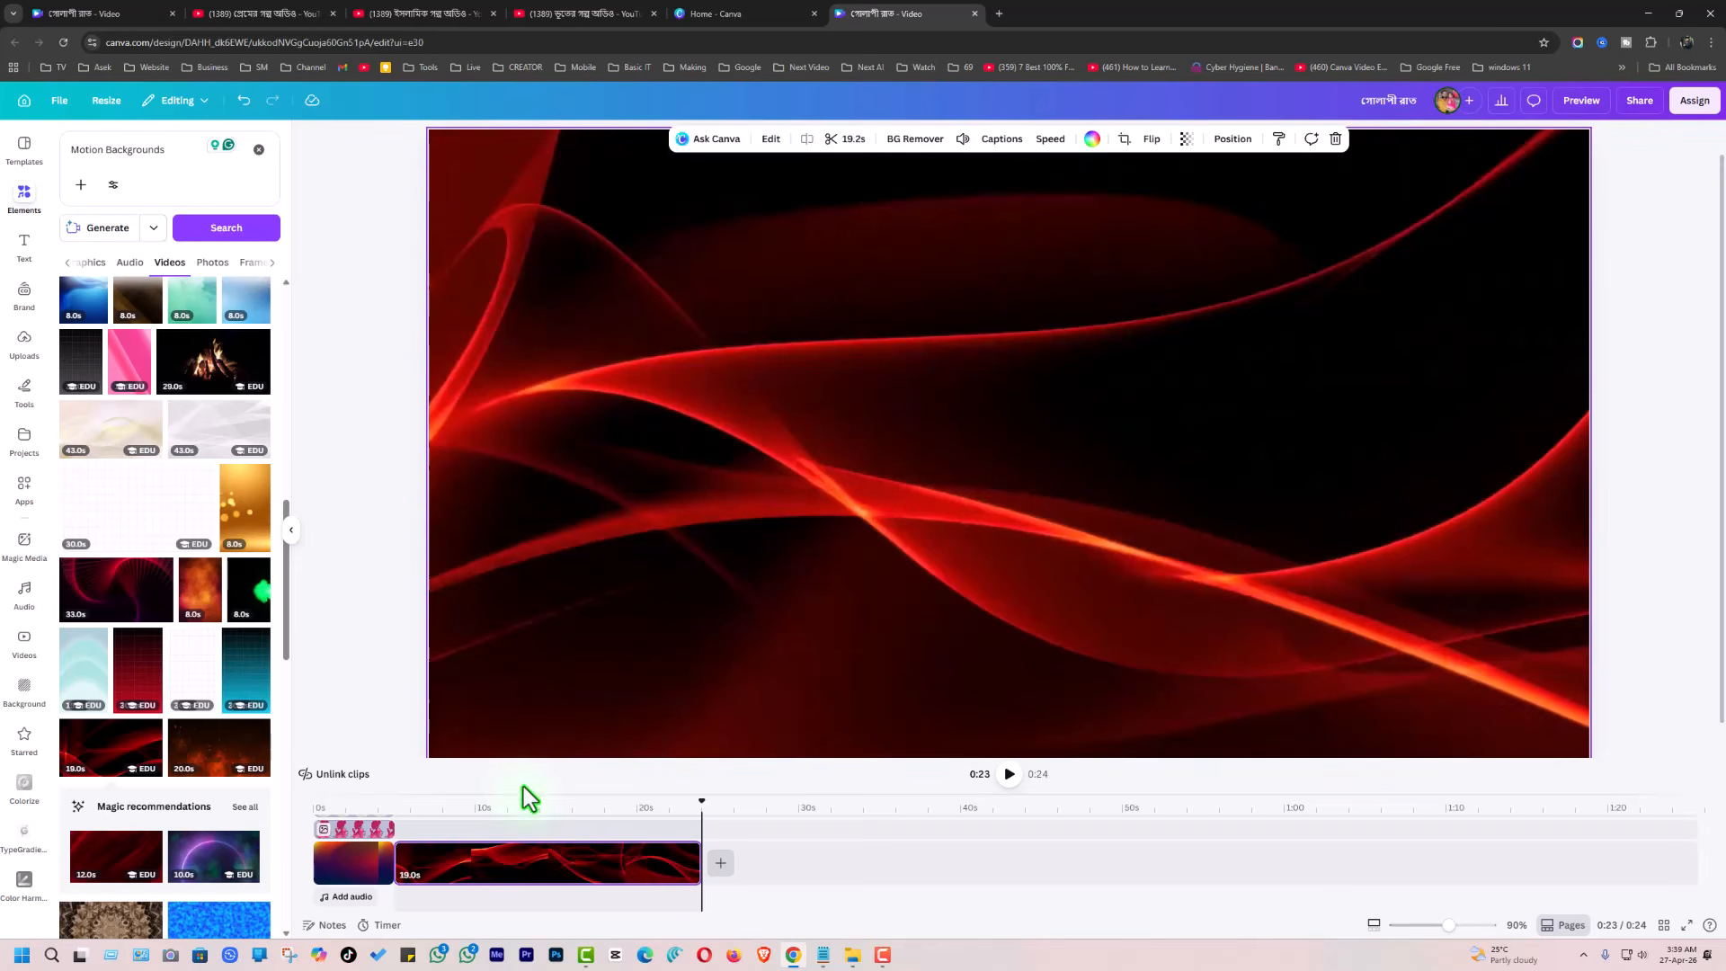
drag(531, 789, 552, 607)
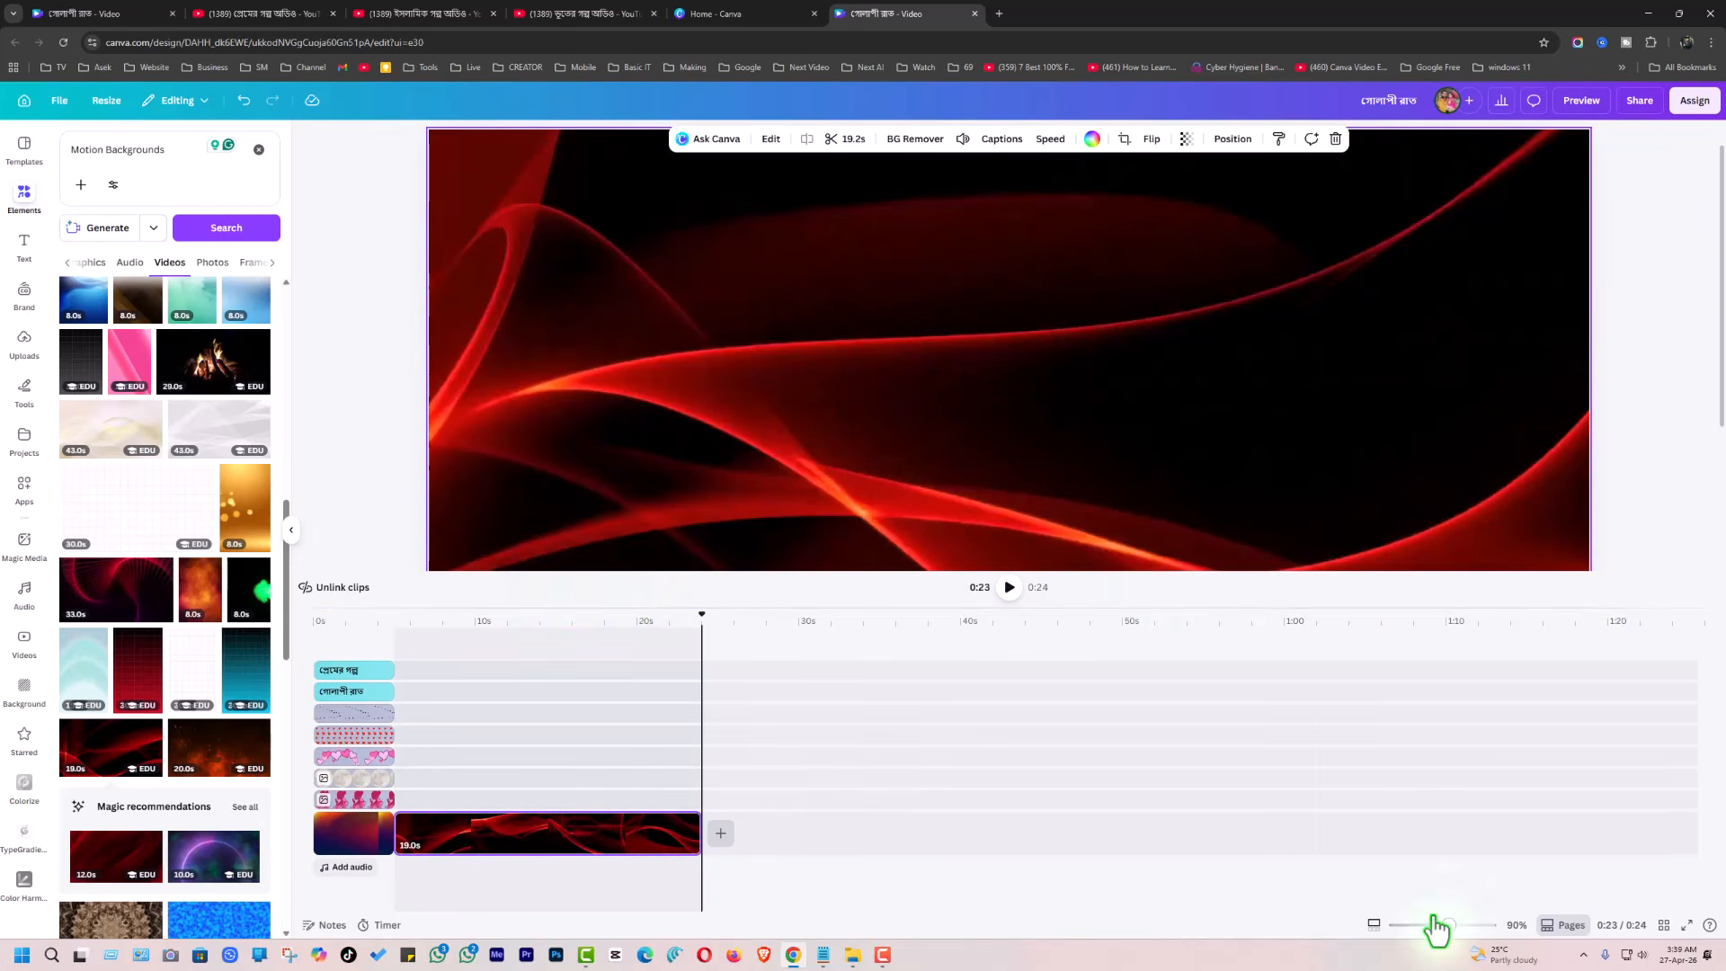
Shrink the canvas view to 51% and play the red wave clip from about 0:07 to check its motion
drag(1450, 929, 1437, 935)
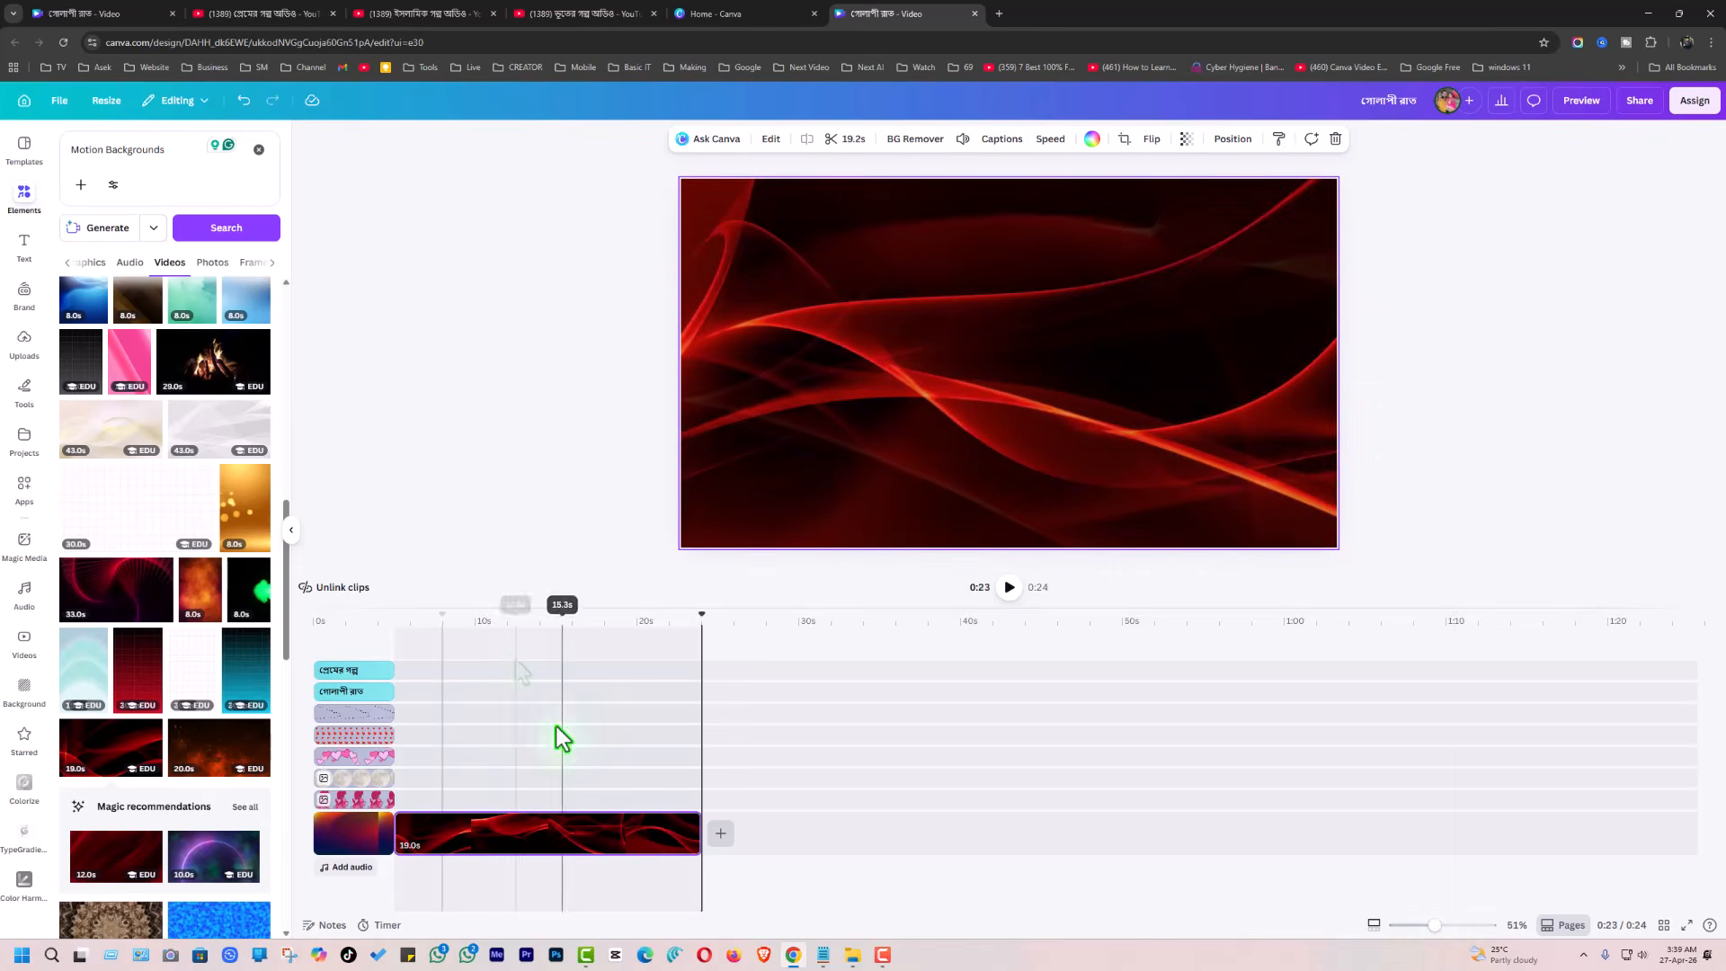
click(442, 723)
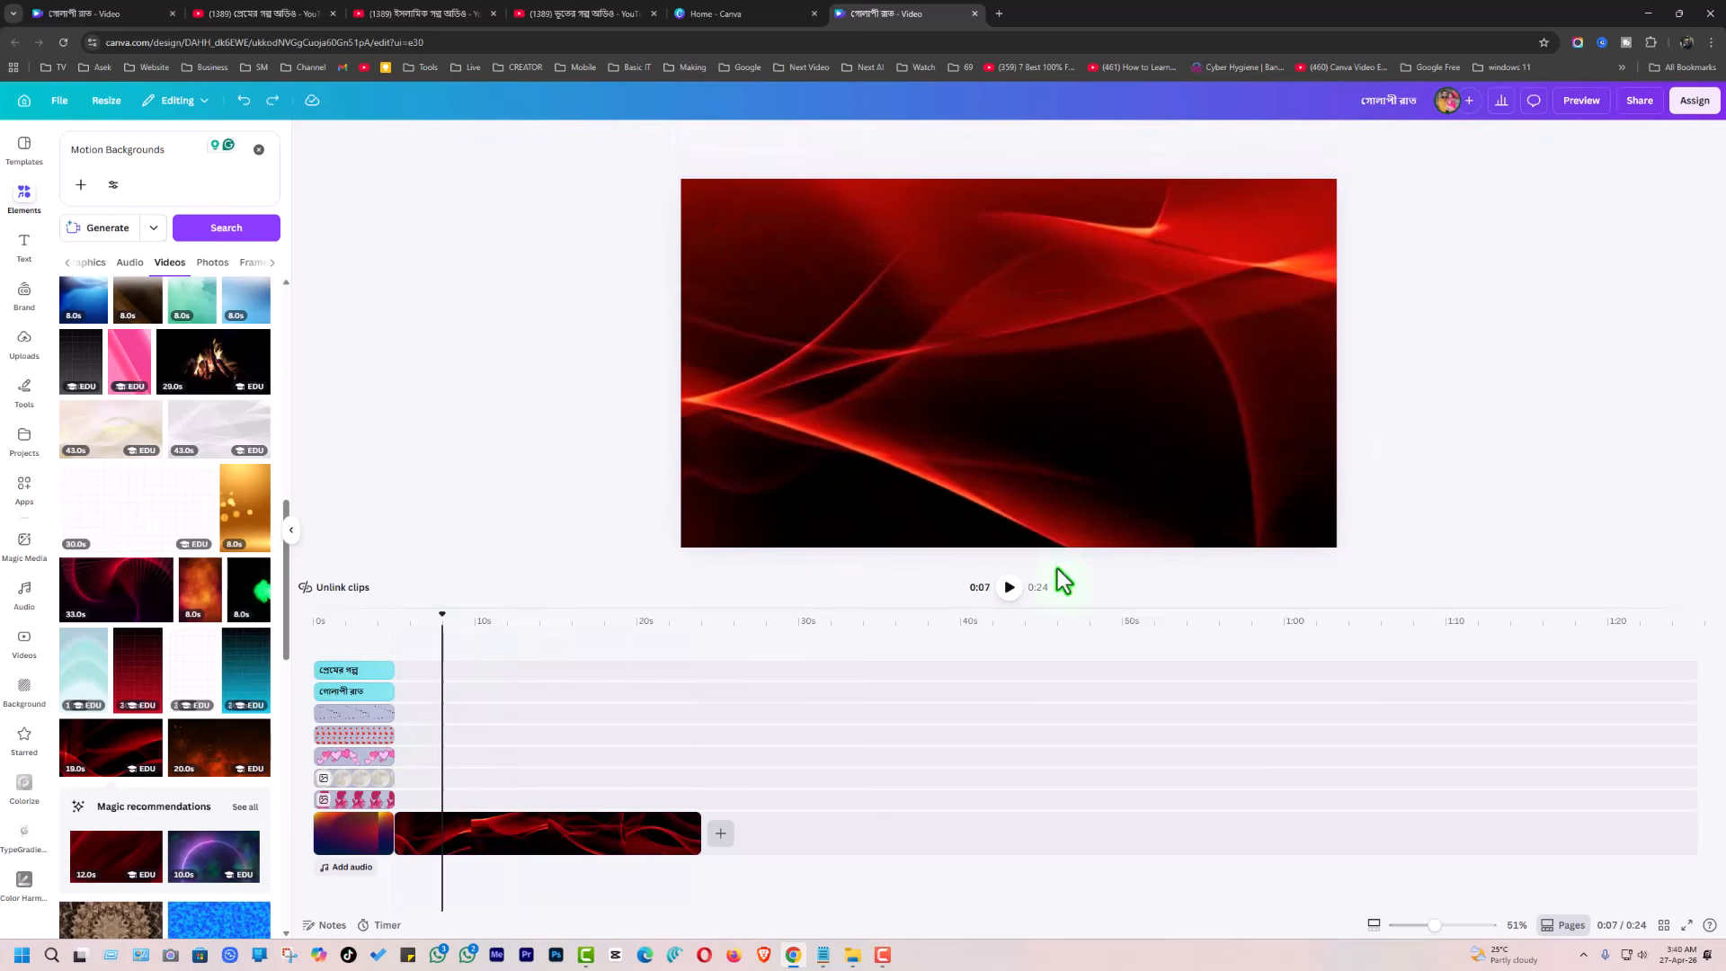
click(1008, 590)
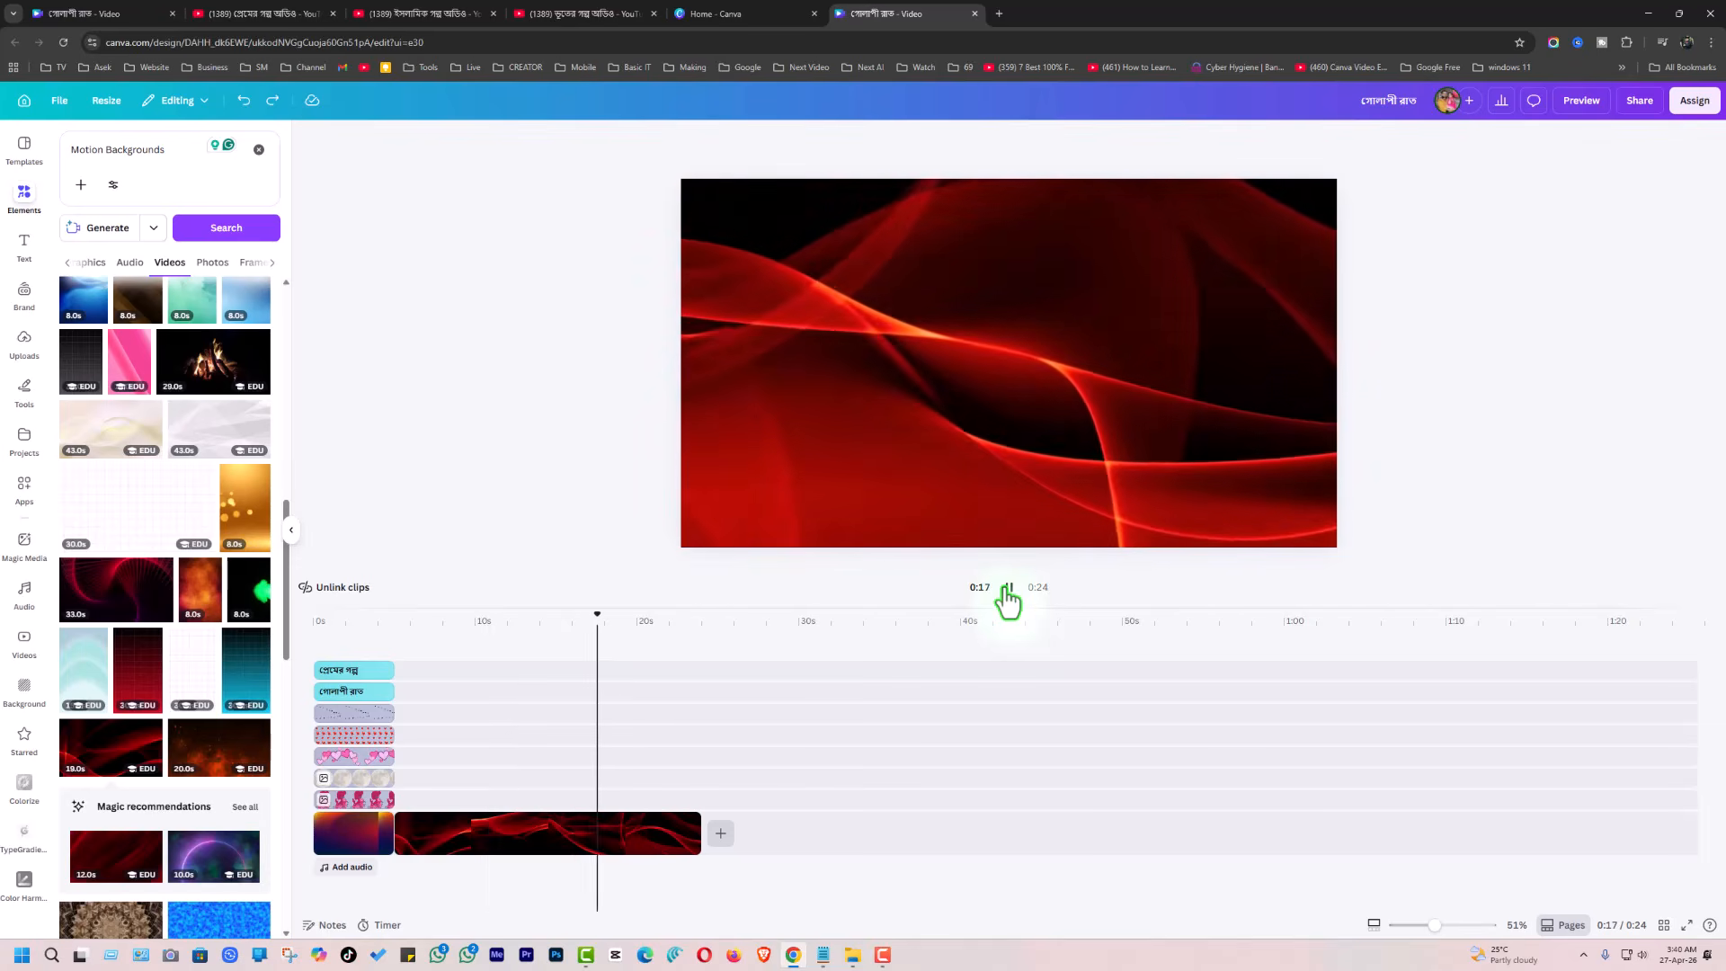
click(1008, 589)
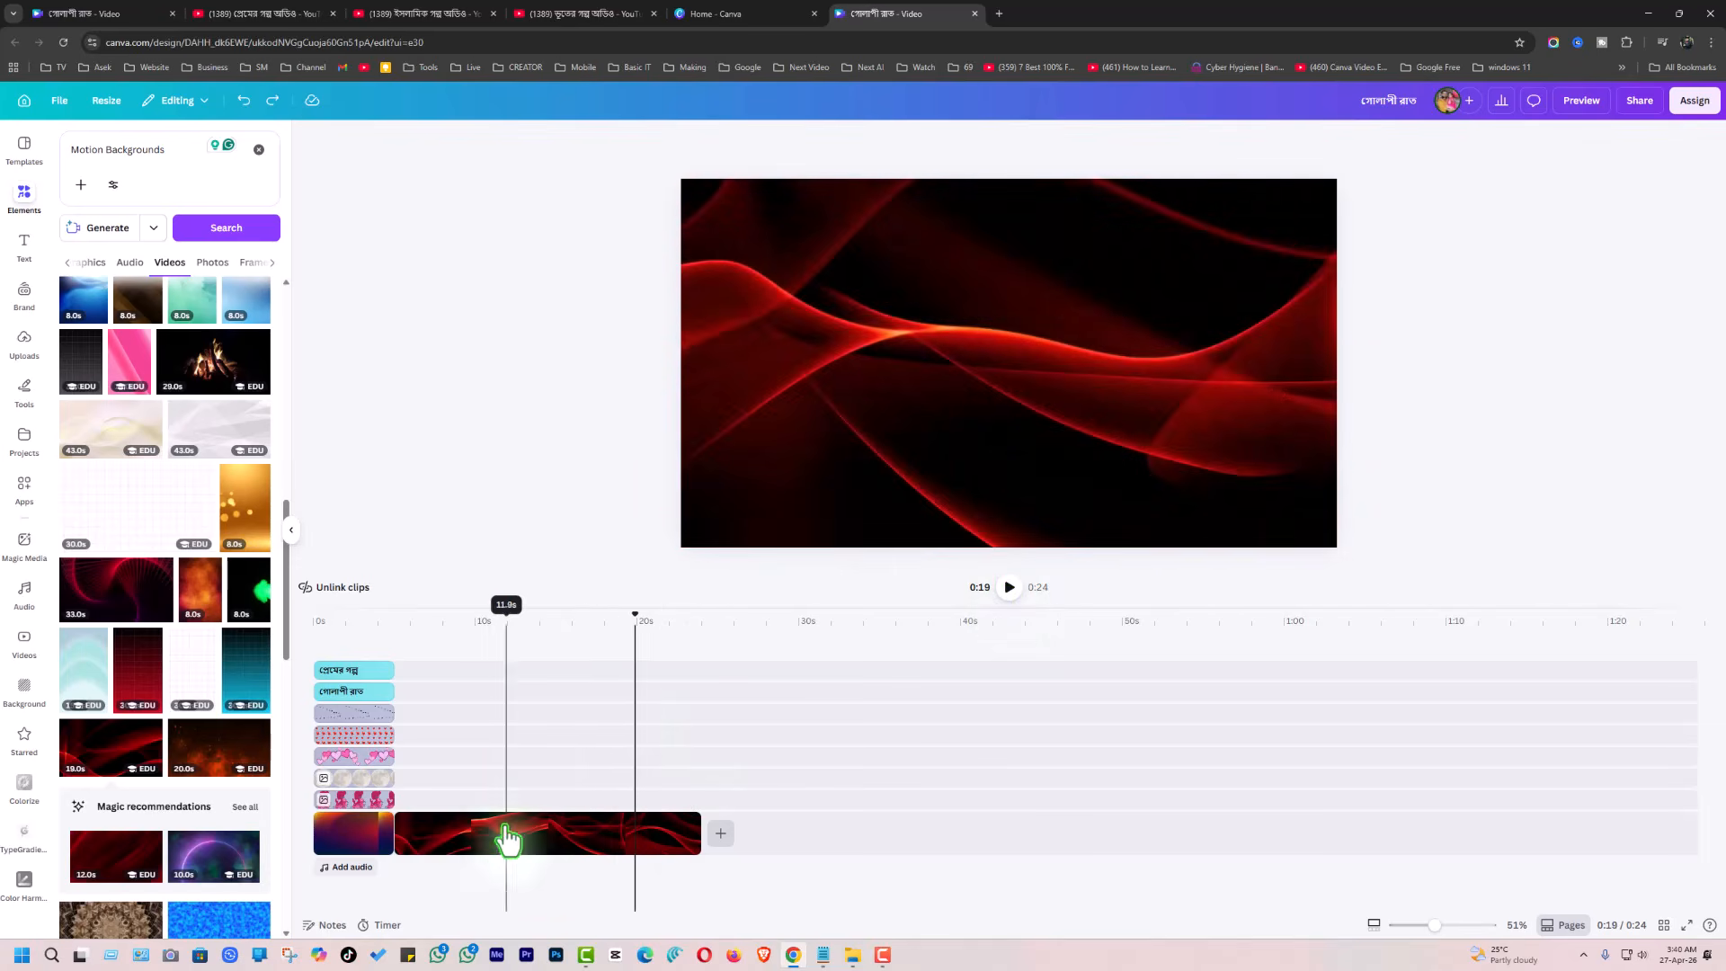
Detach the gradient background from the first page as a layer over the red wave clip and align all layers to 0s
click(349, 845)
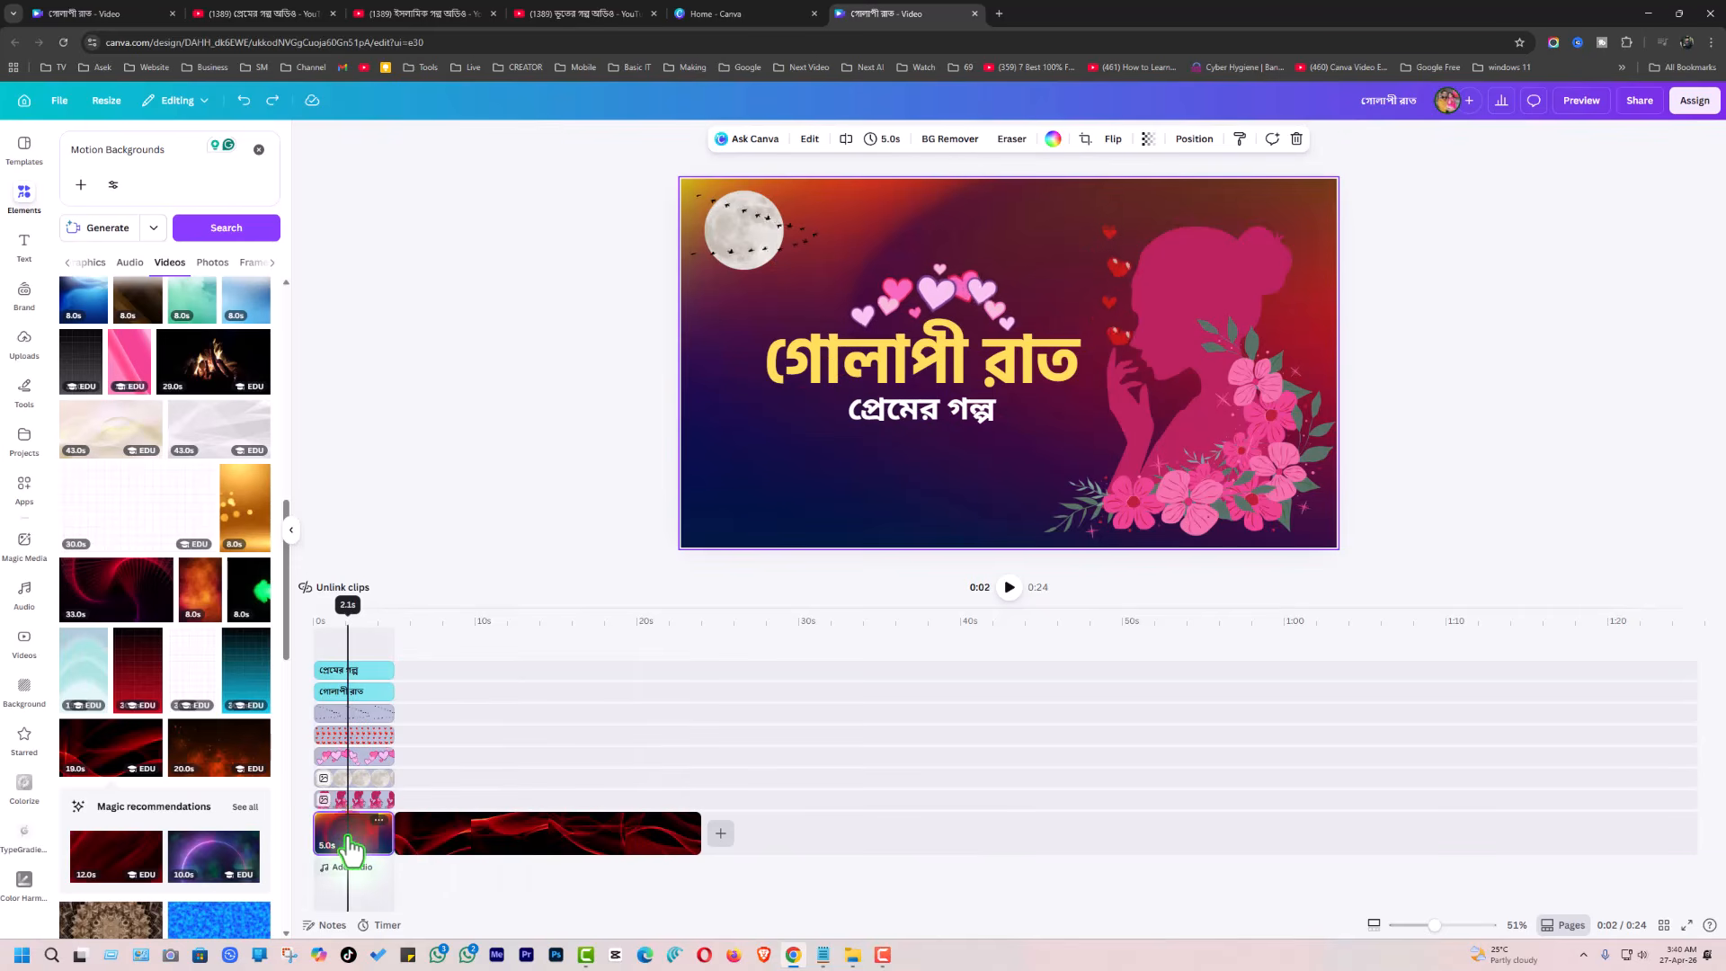
drag(351, 849, 461, 799)
drag(371, 635, 457, 770)
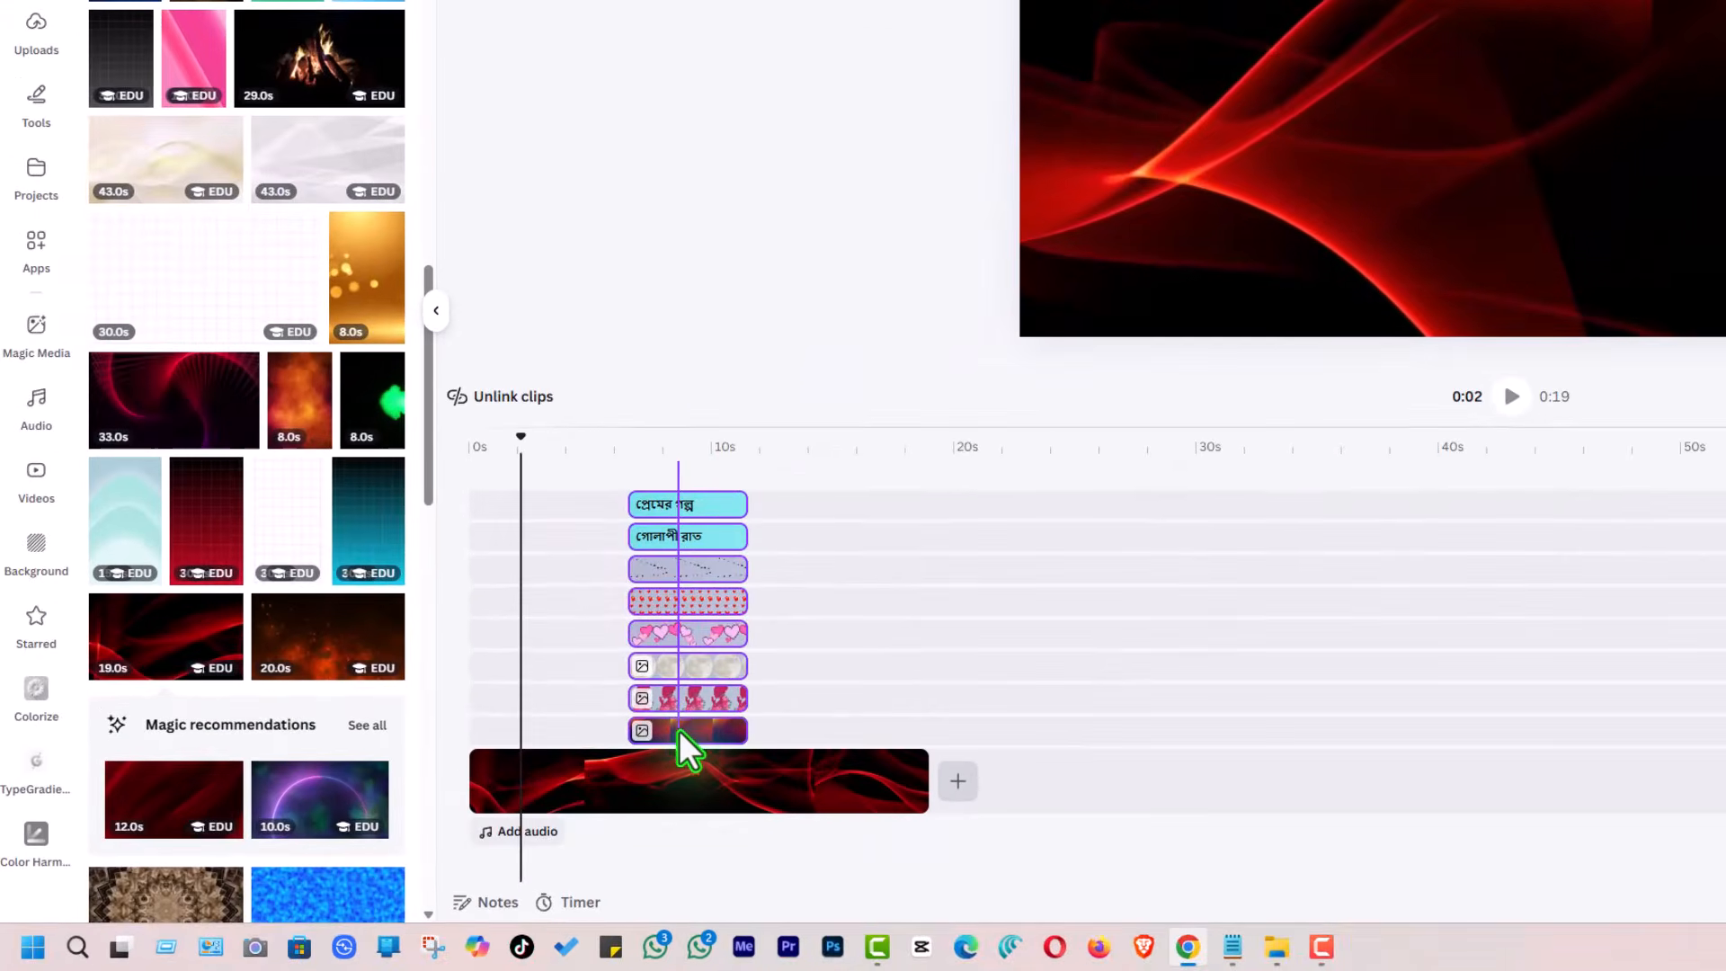
drag(705, 748, 528, 716)
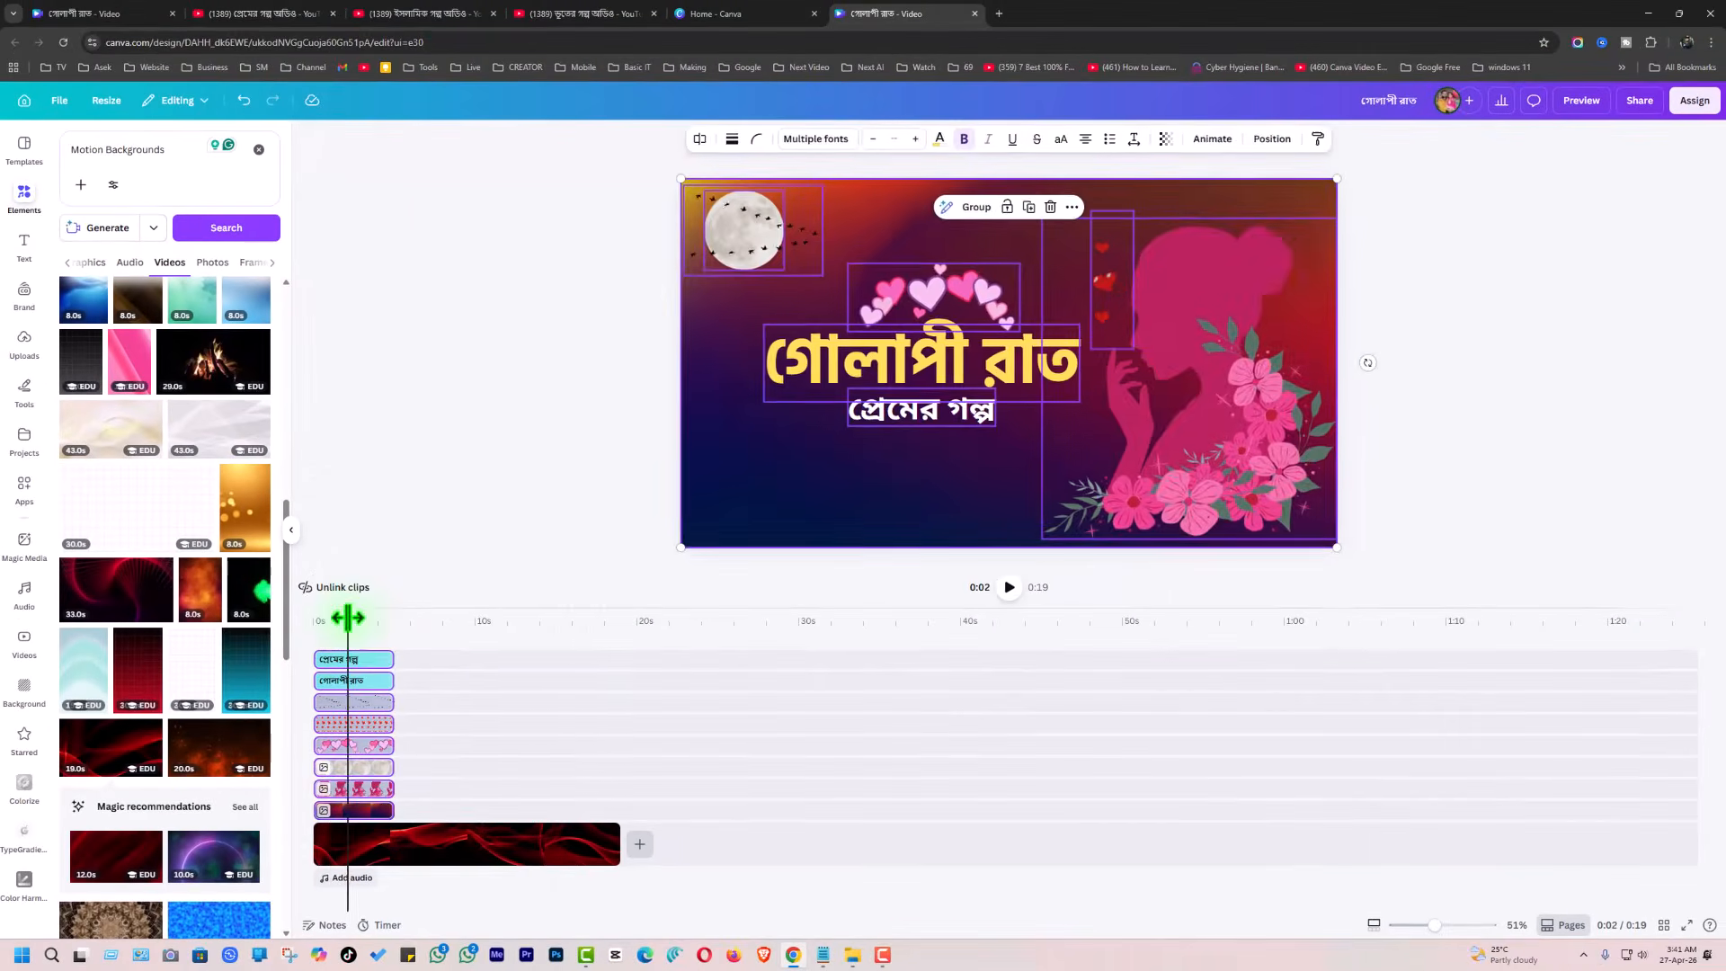
Play the video from the start to check how the gradient layer covers the red wave clip
mouse_move(347, 618)
mouse_down()
mouse_move(493, 616)
mouse_move(314, 617)
mouse_up()
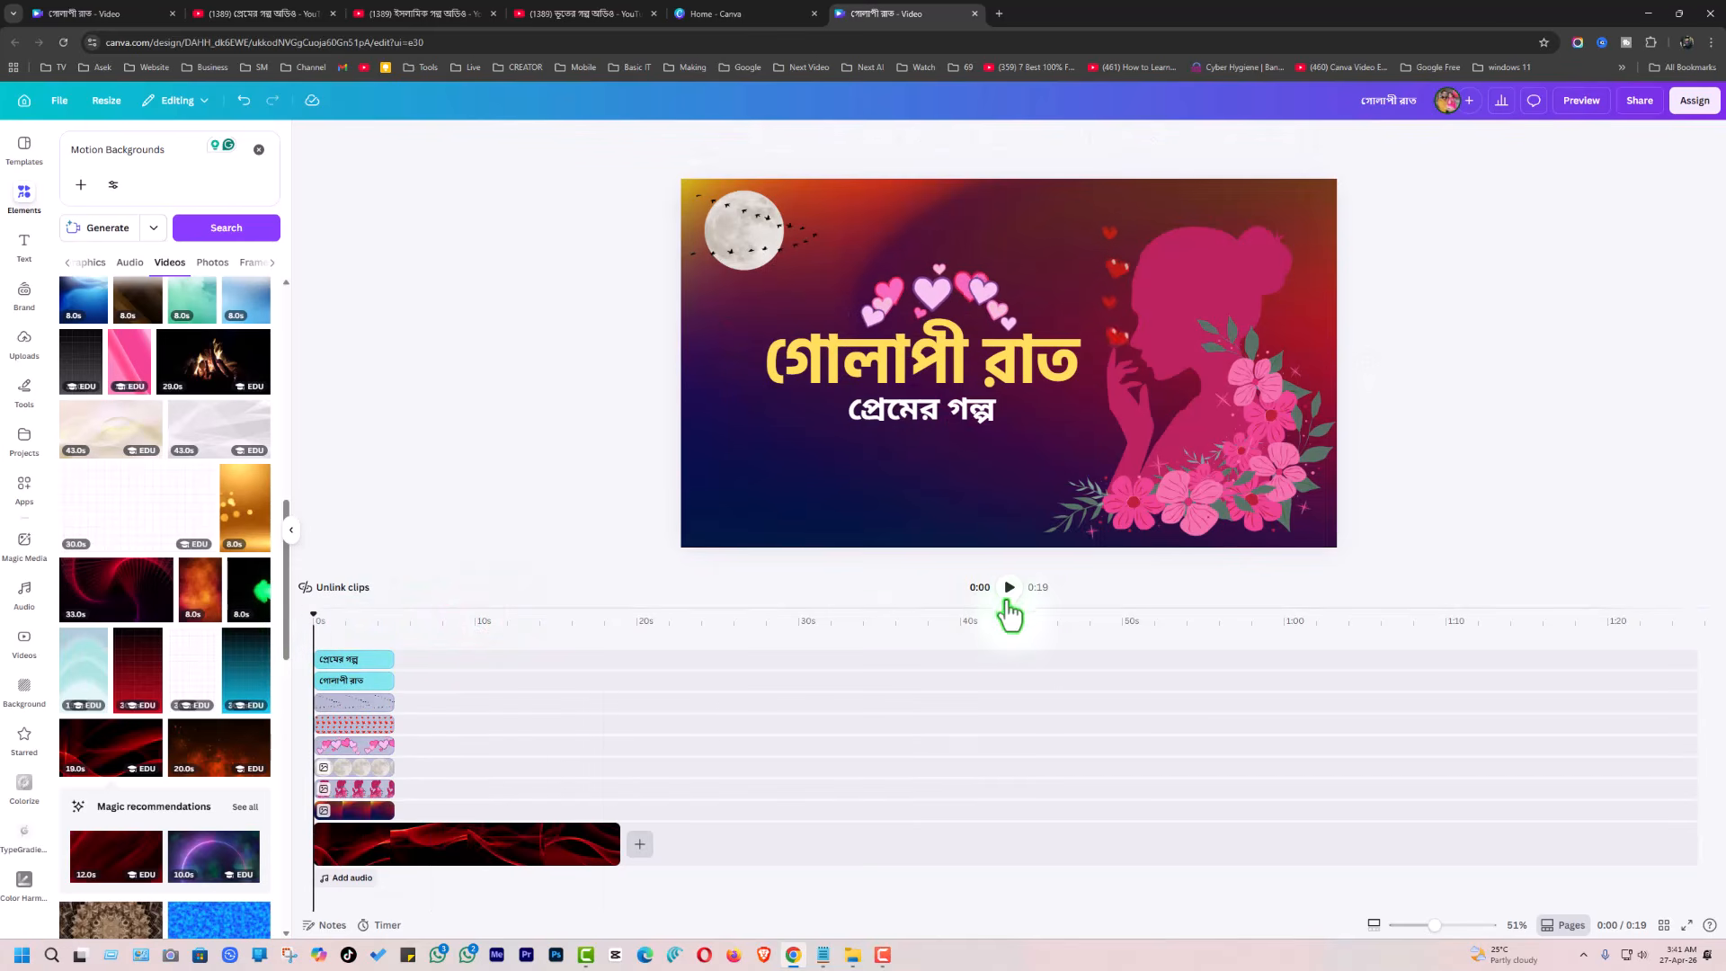
click(1009, 591)
click(1008, 590)
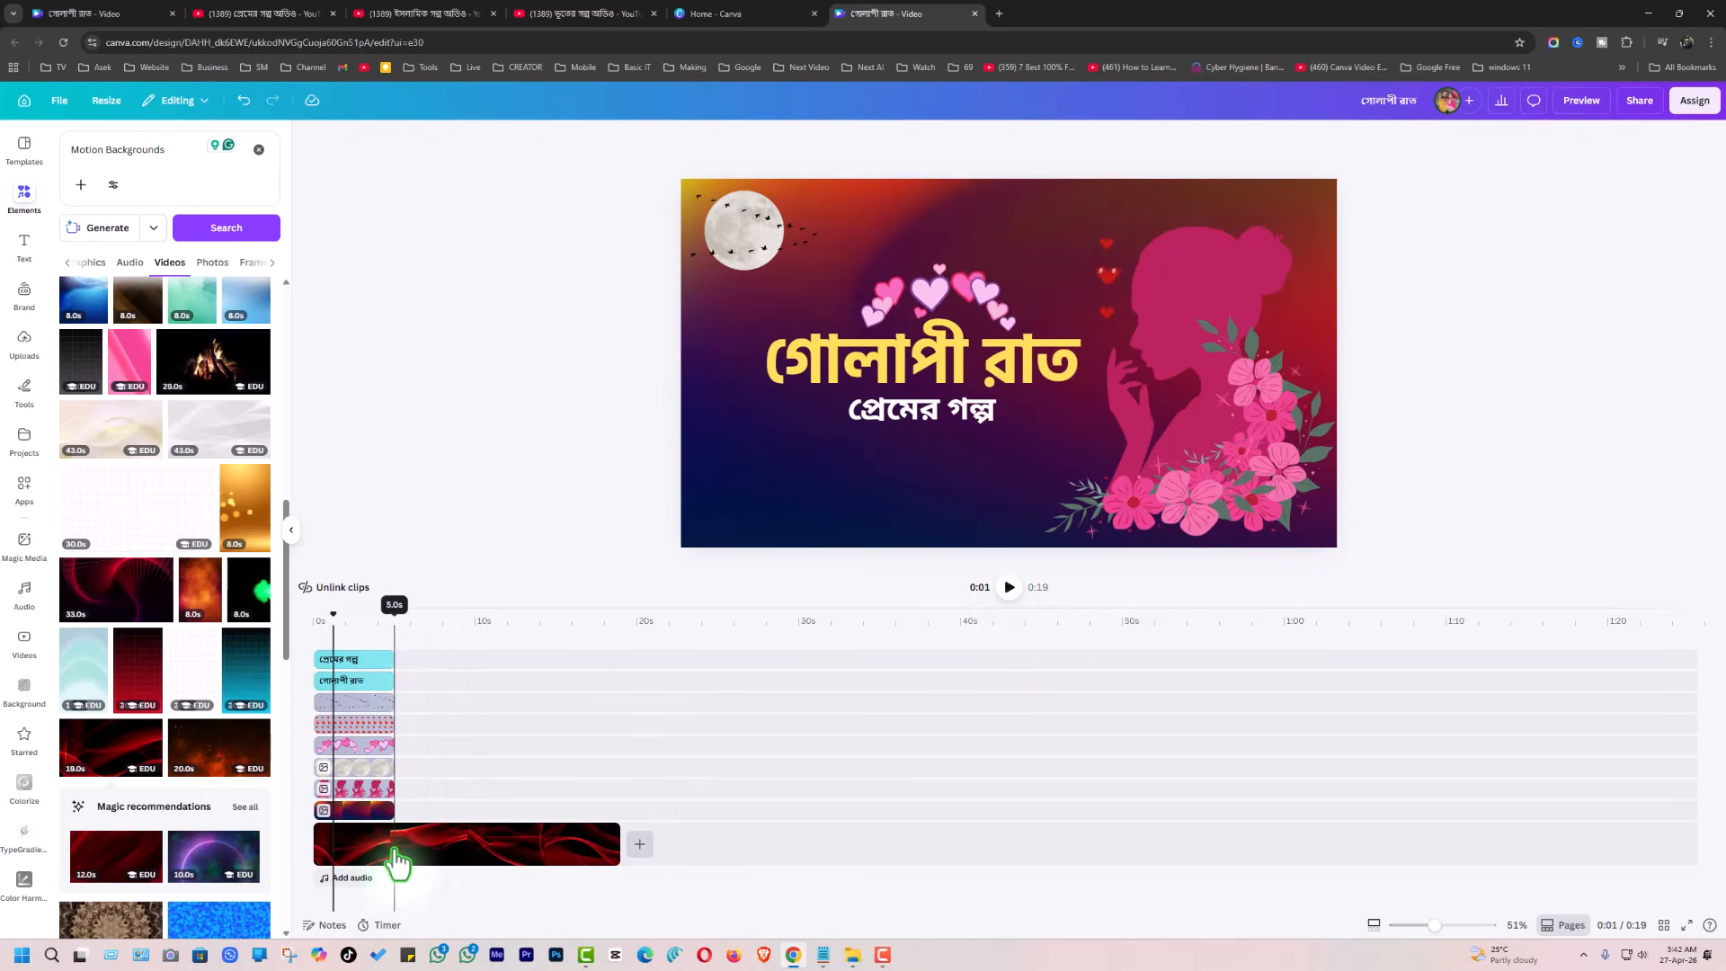
Set the gradient background's transparency to 90 and play the video from the start
click(360, 861)
click(809, 472)
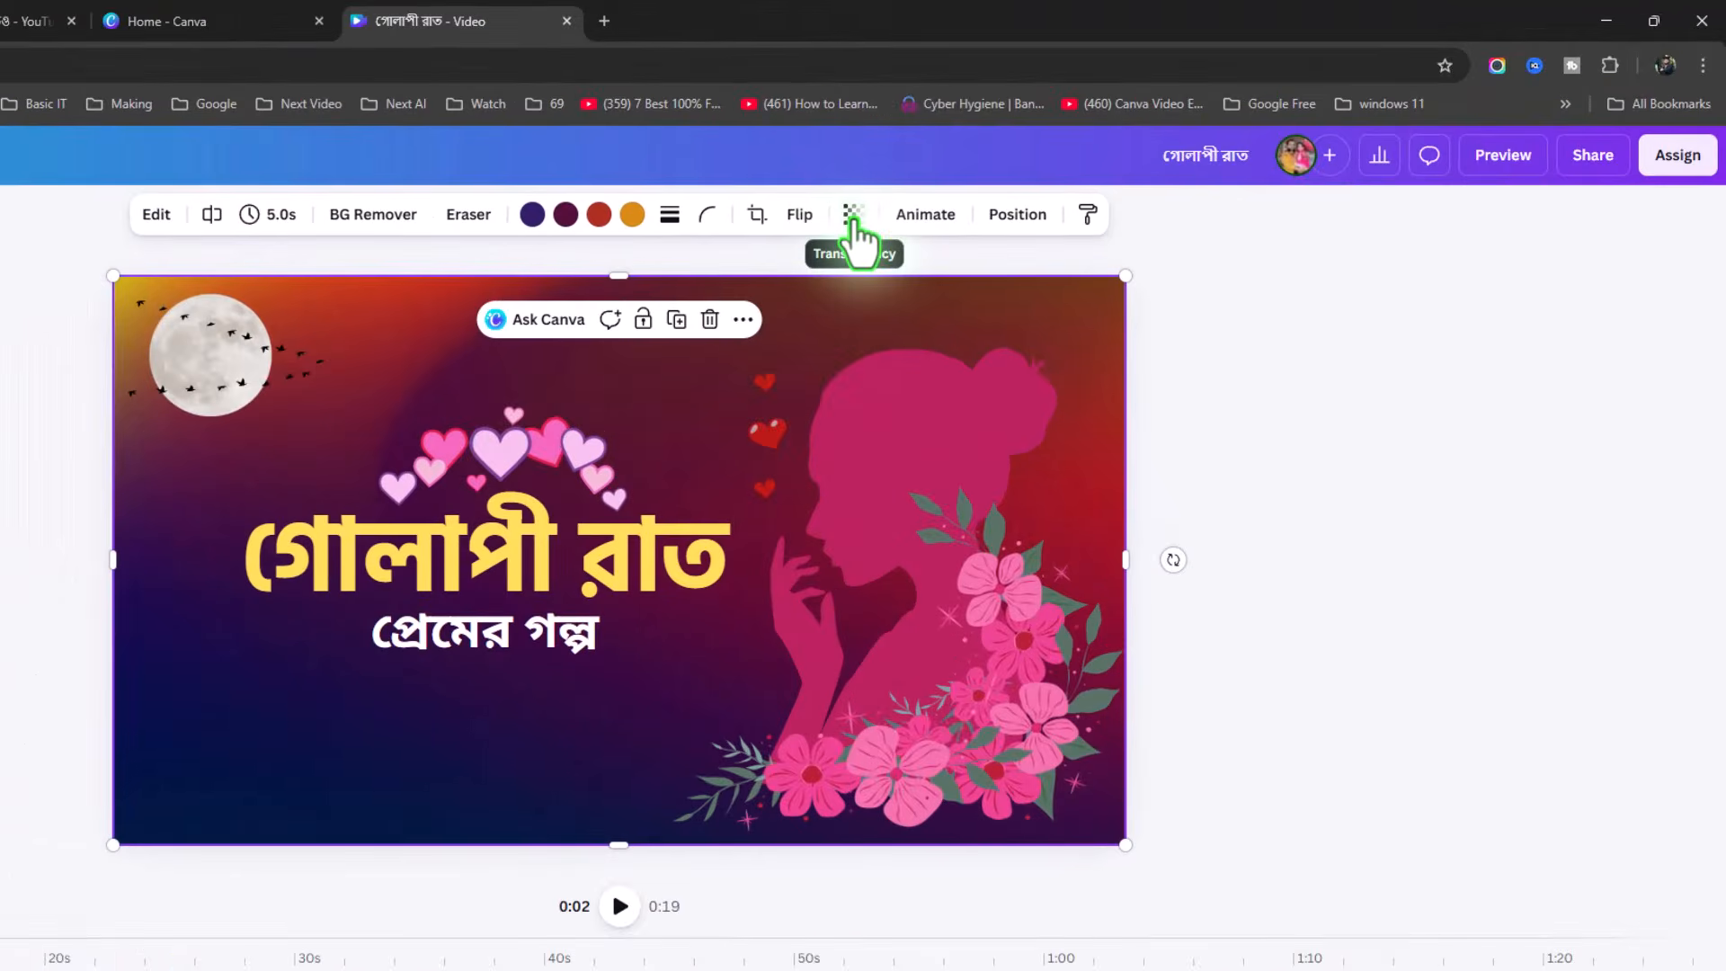
click(852, 216)
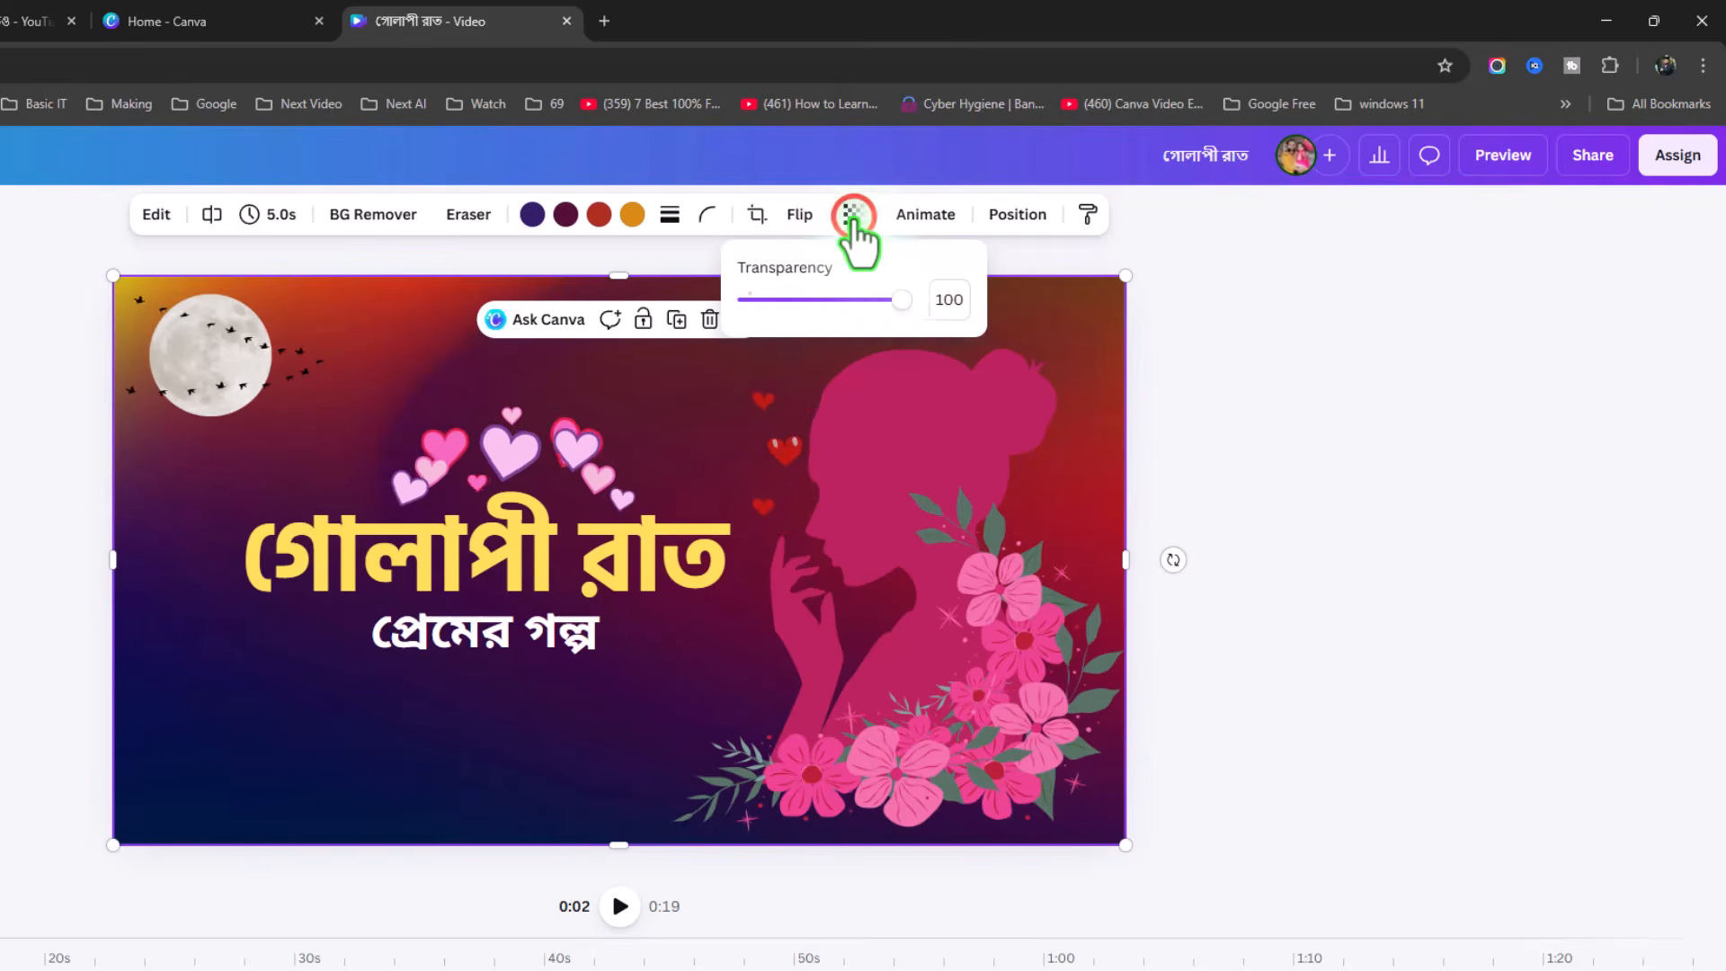
drag(903, 310, 891, 316)
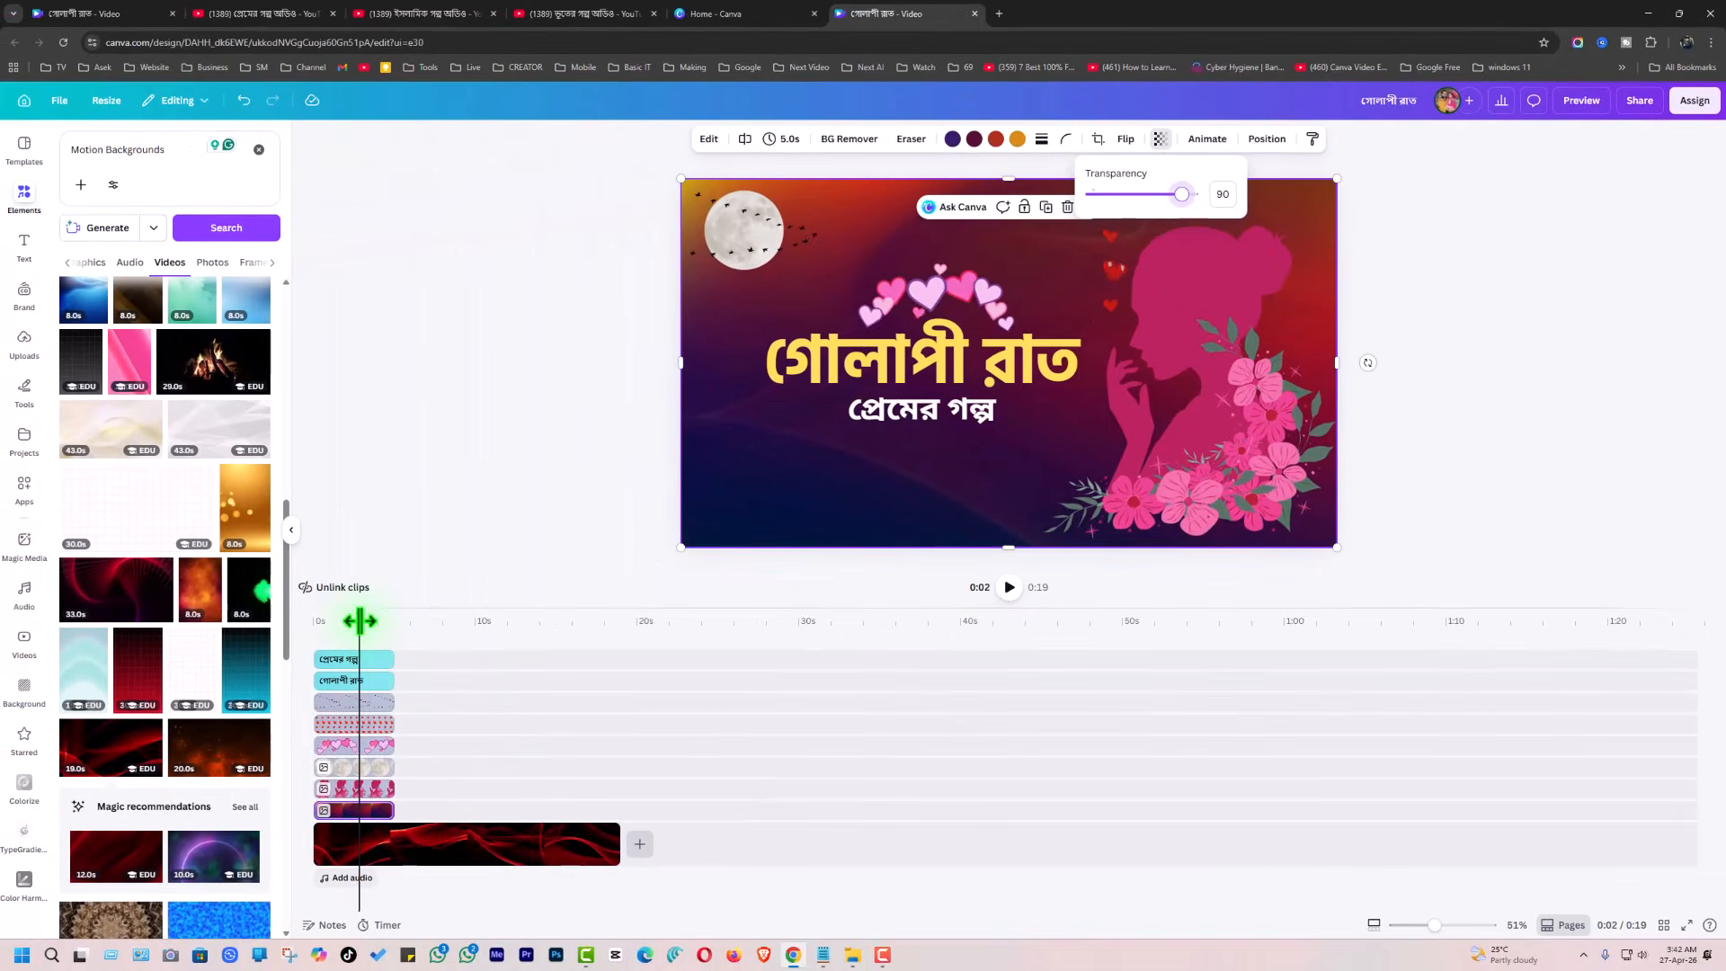
drag(359, 621, 316, 621)
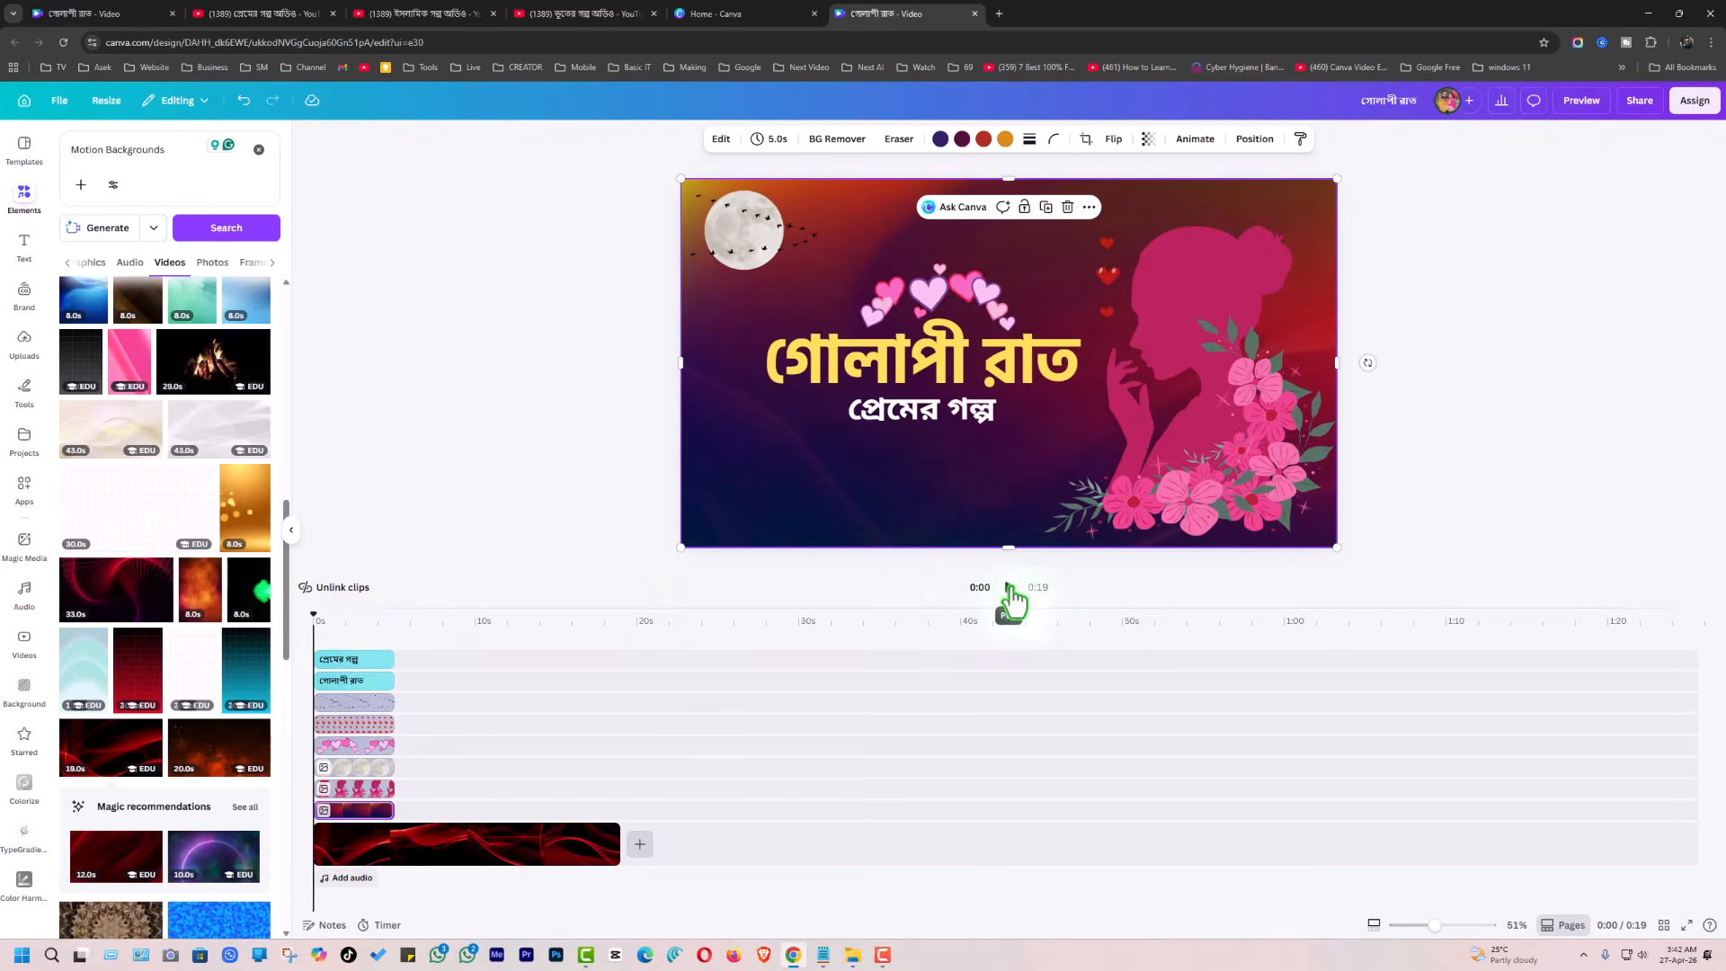
click(1008, 589)
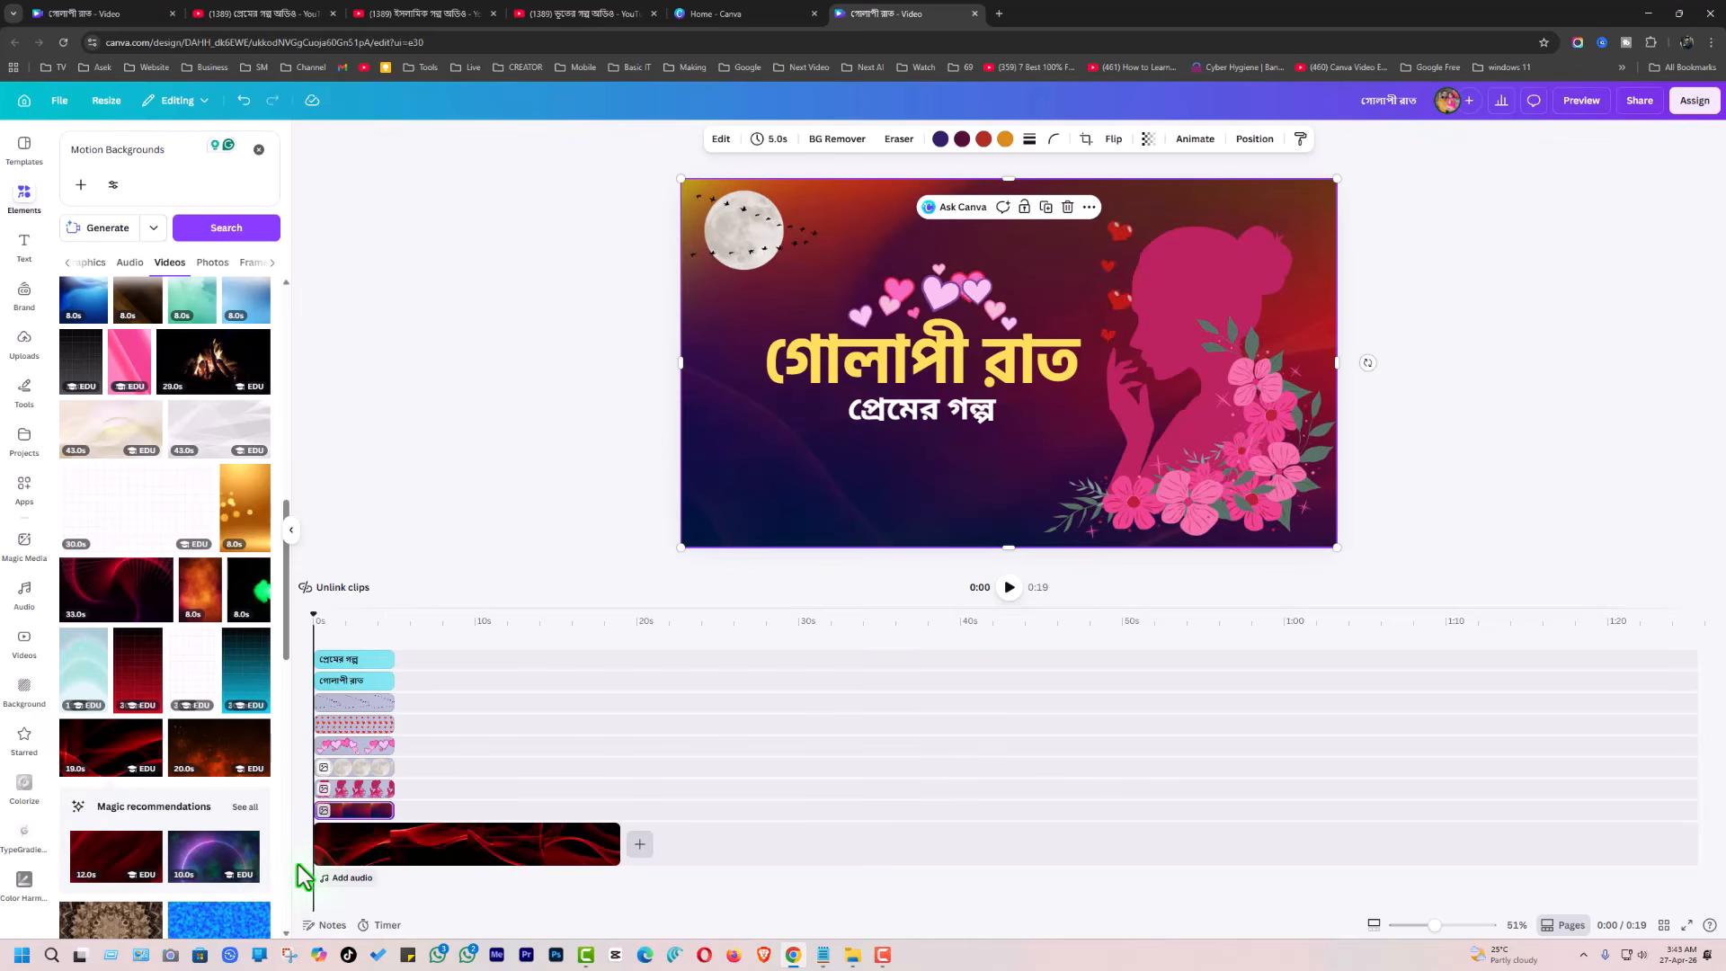
Extend the gradient background layer on the timeline so that it ends at about 1:02
right_click(377, 820)
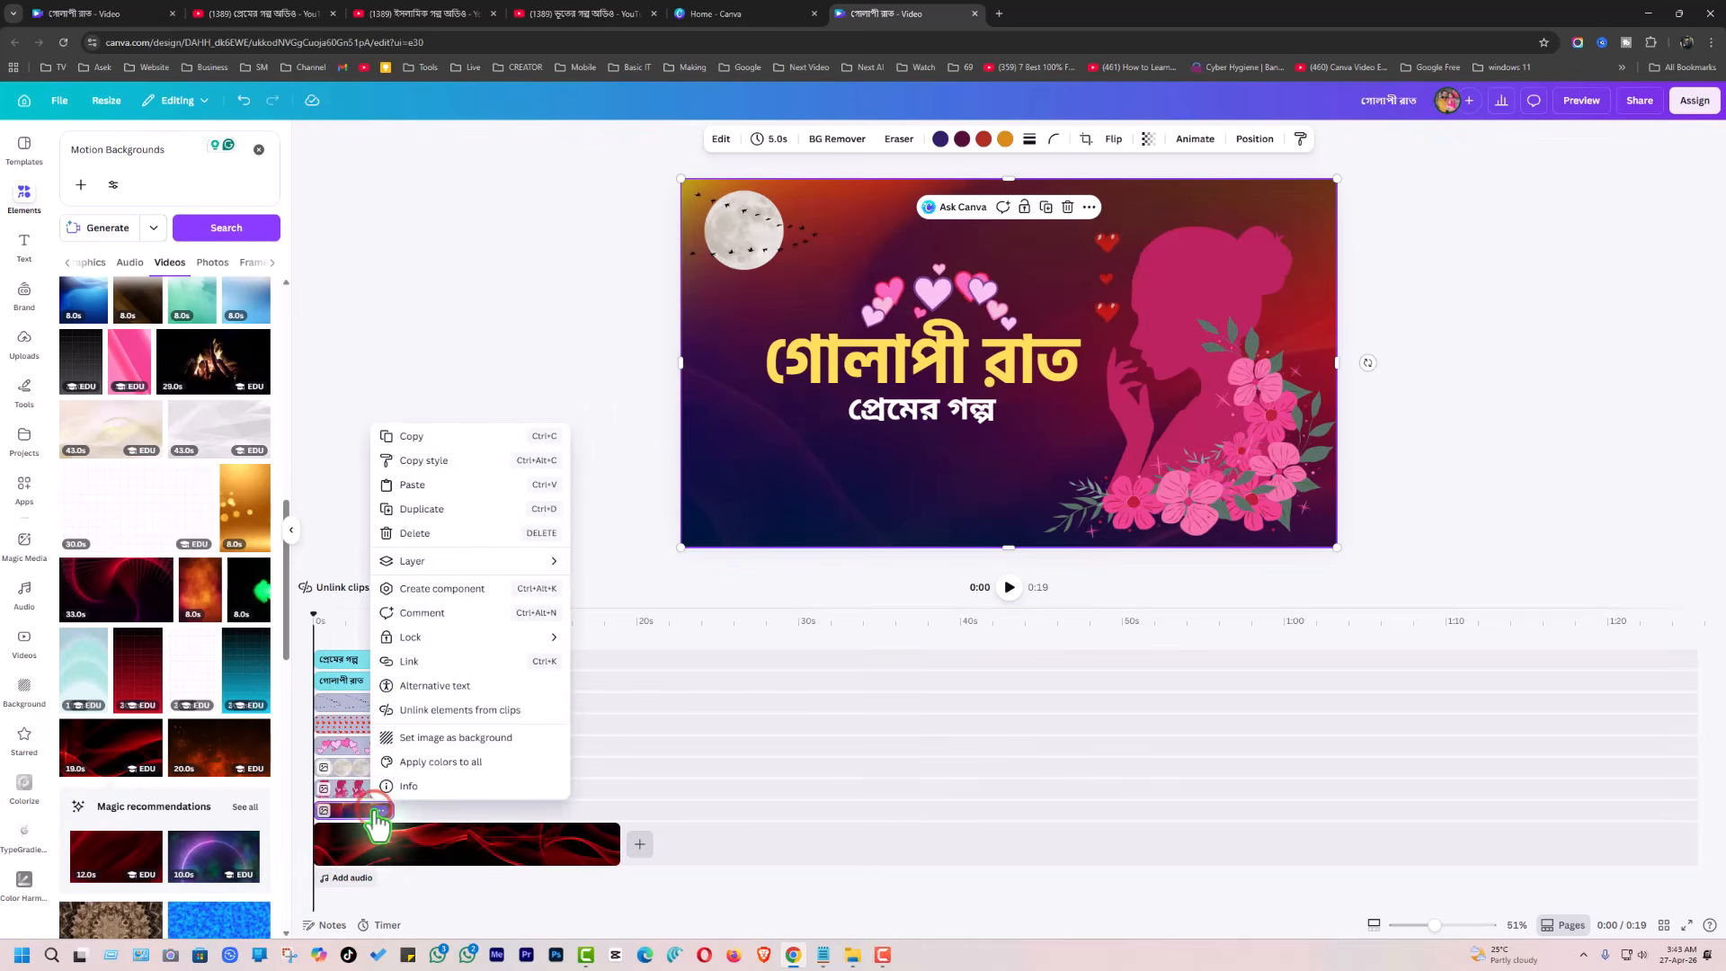
click(353, 814)
drag(344, 813, 356, 820)
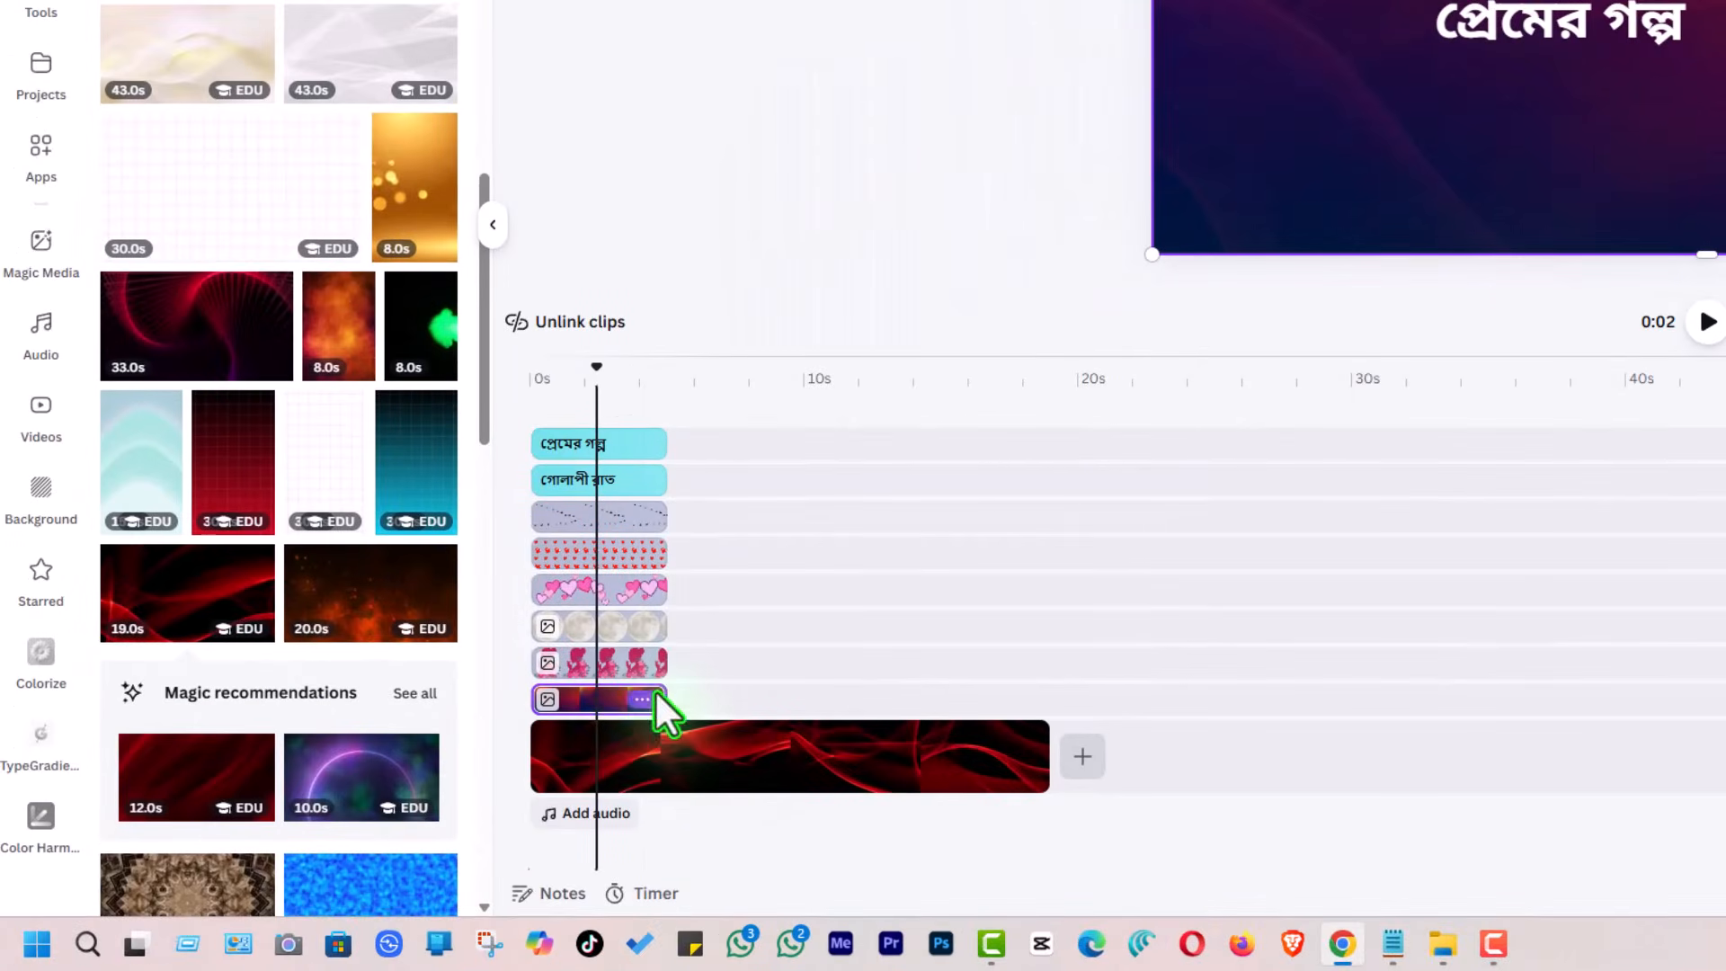
mouse_move(664, 697)
mouse_down()
mouse_move(682, 698)
mouse_move(661, 698)
mouse_up()
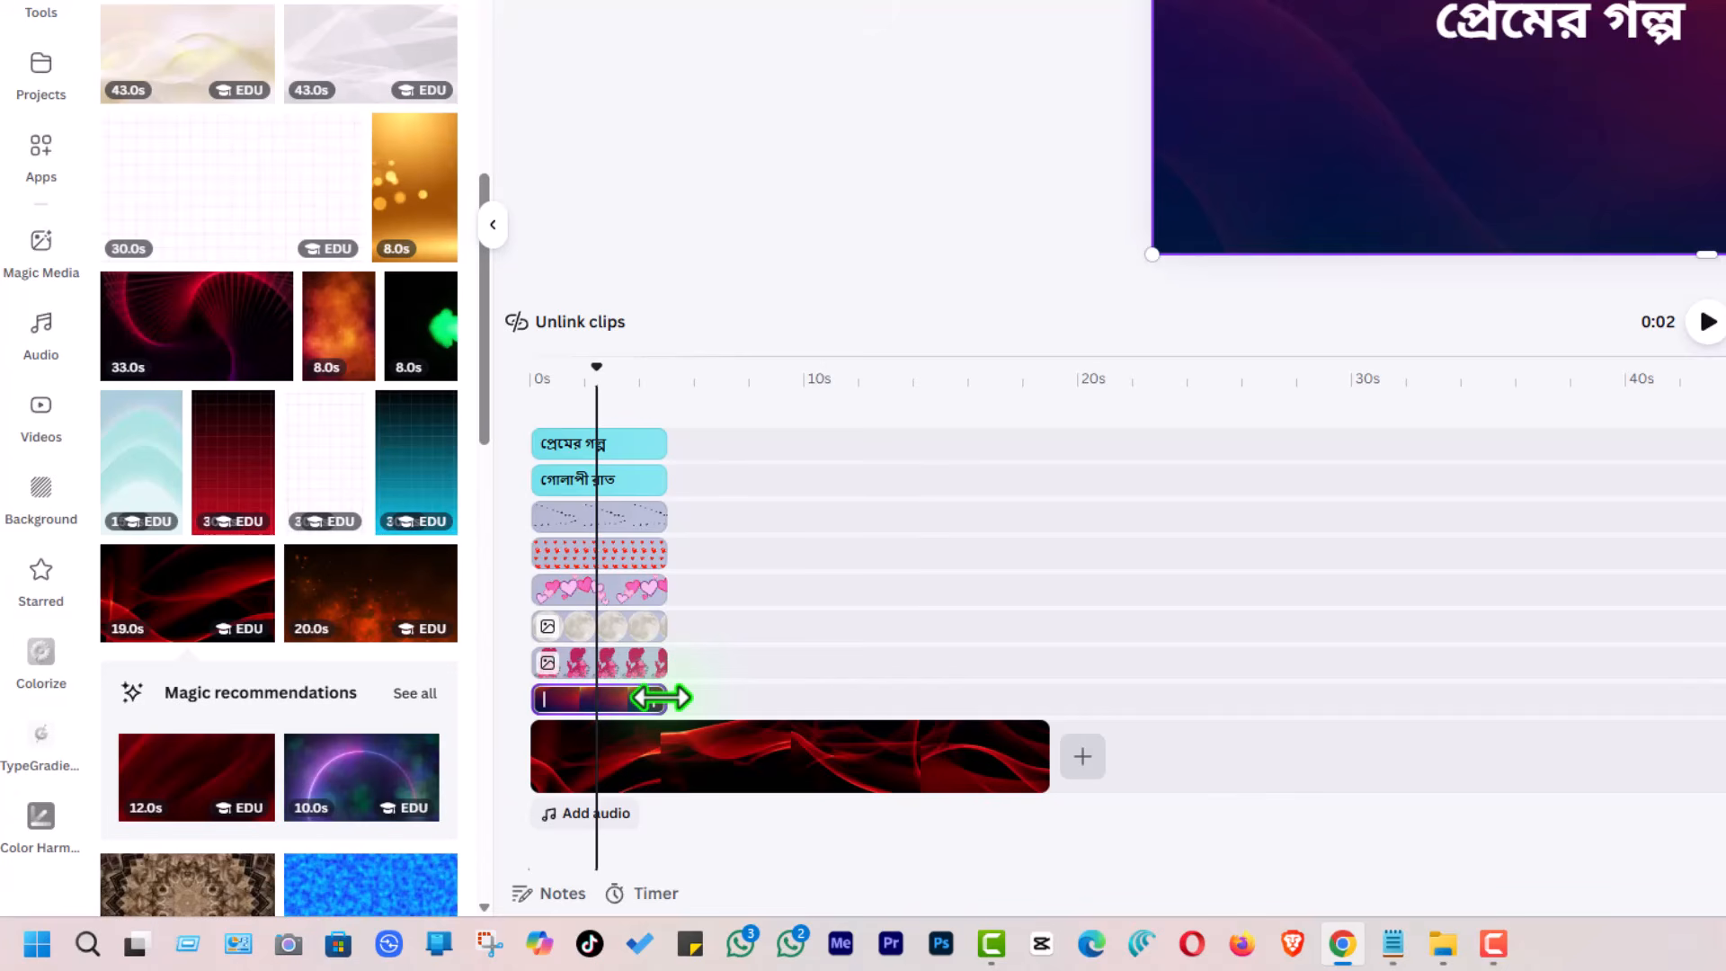
drag(661, 697, 1458, 741)
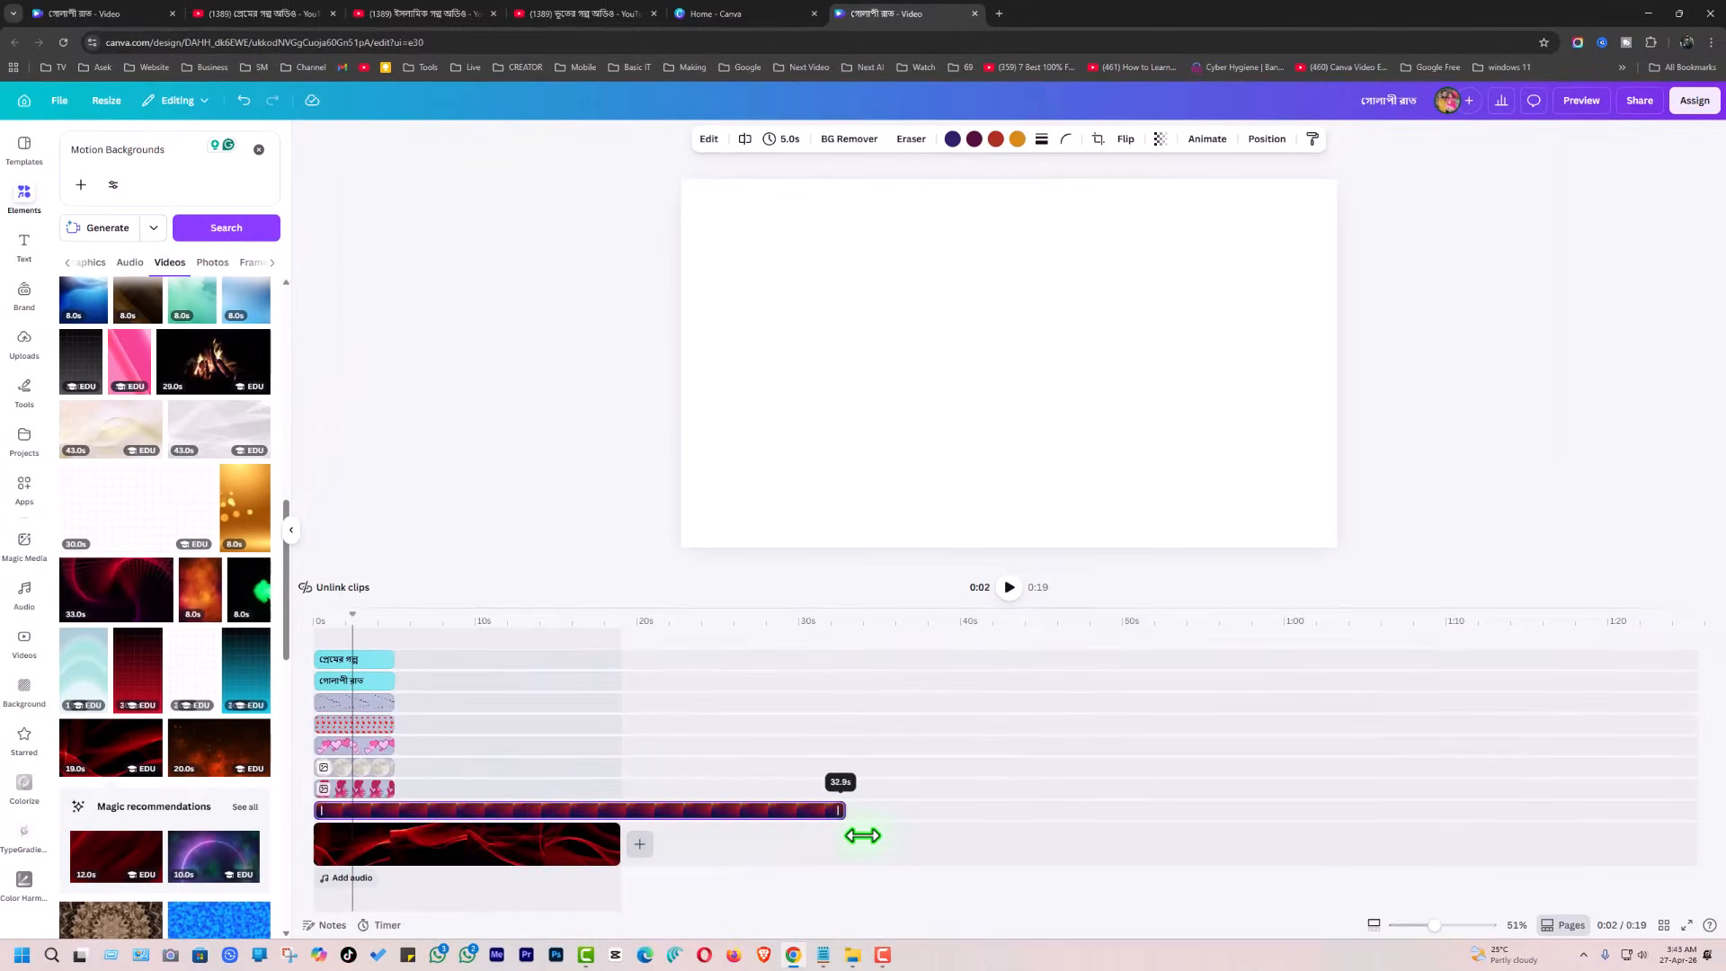
drag(862, 835, 1162, 849)
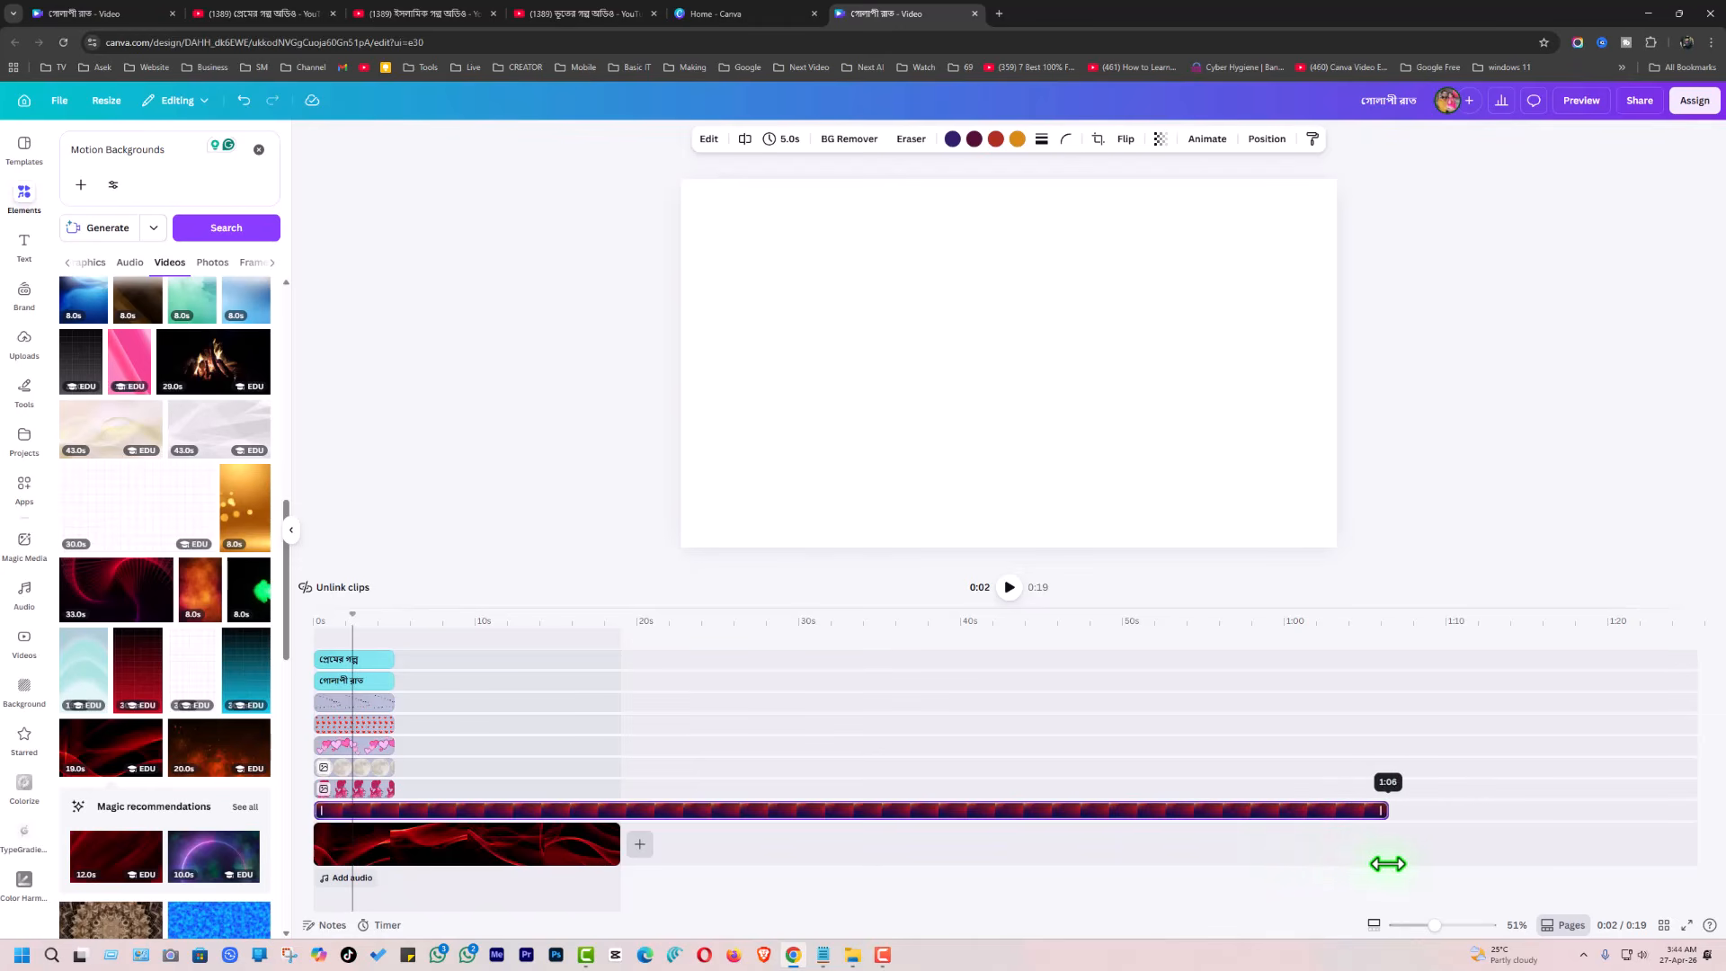
drag(1523, 869, 1527, 870)
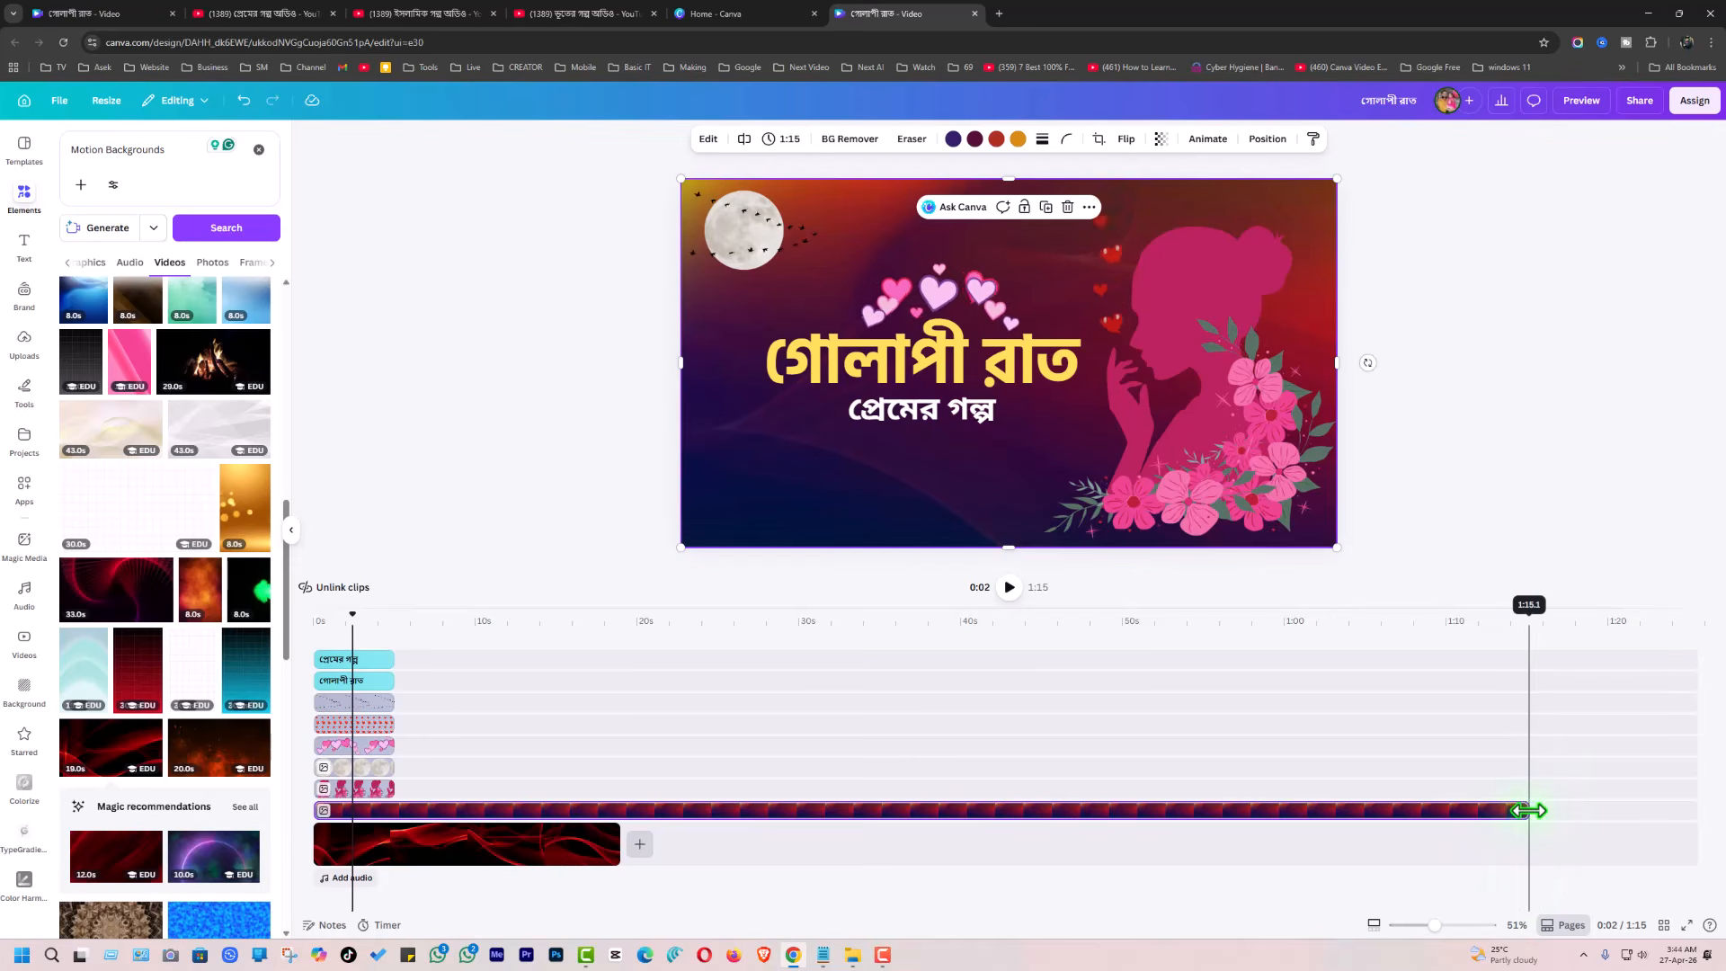
drag(1527, 811, 1323, 811)
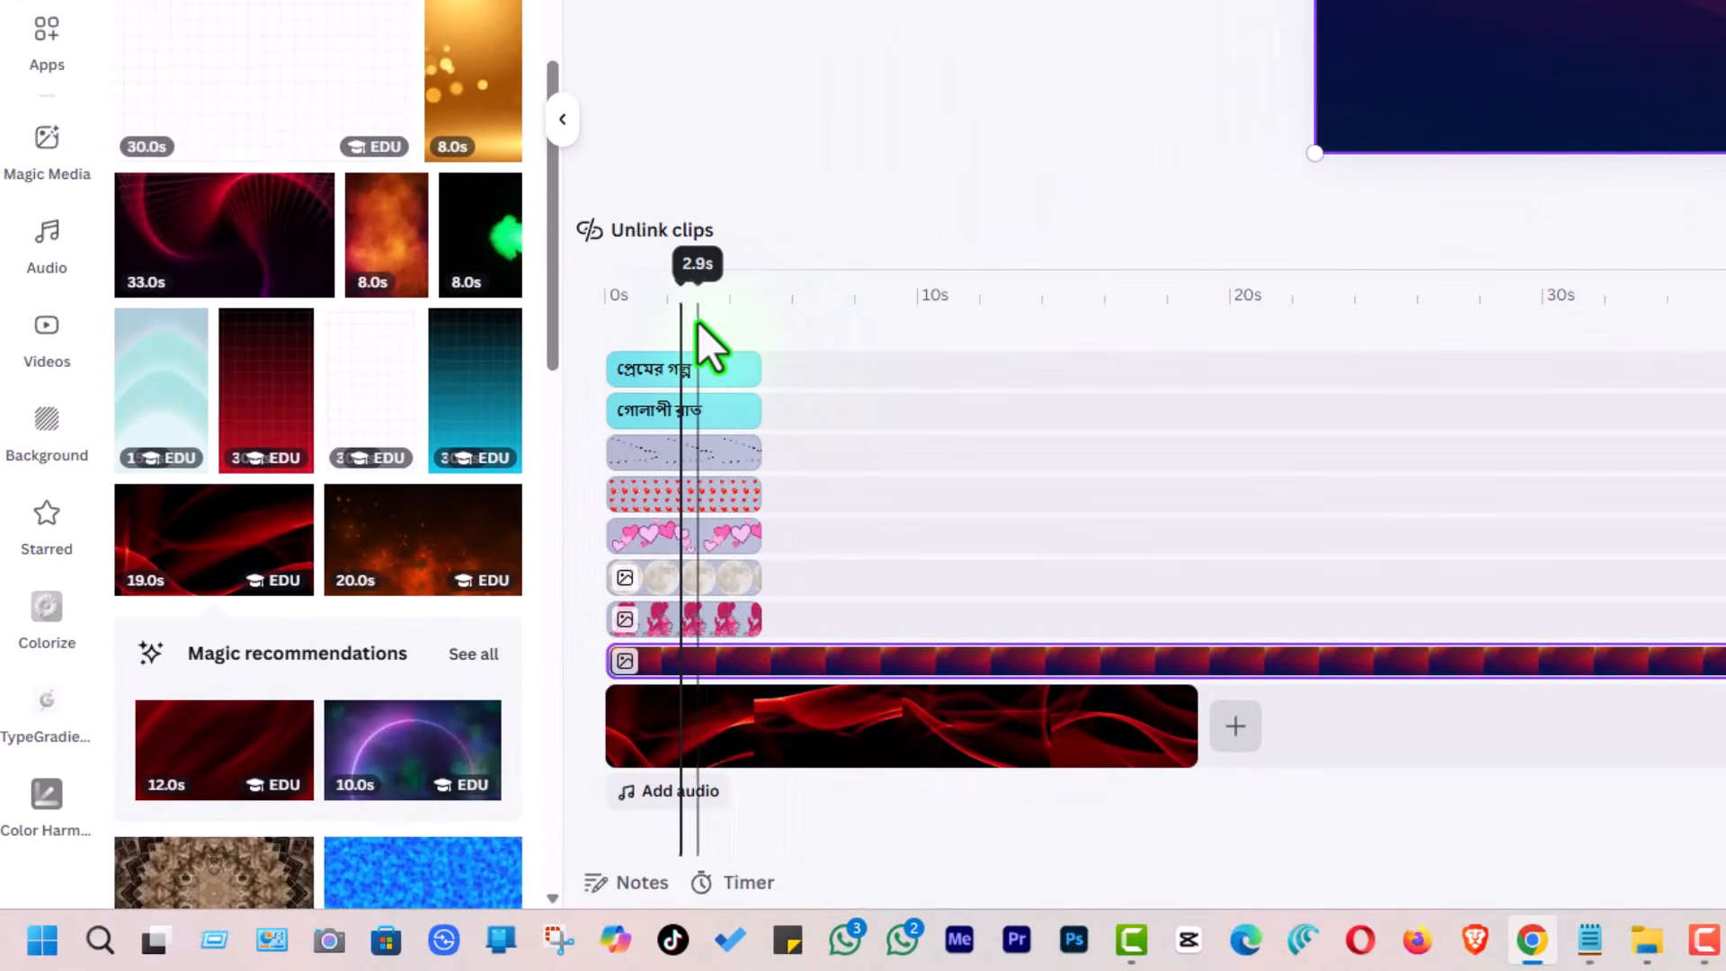
Extend the subtitle, title, birds, both hearts, moon and woman layers together to the gradient layer's end at about 1:02
drag(713, 315, 698, 640)
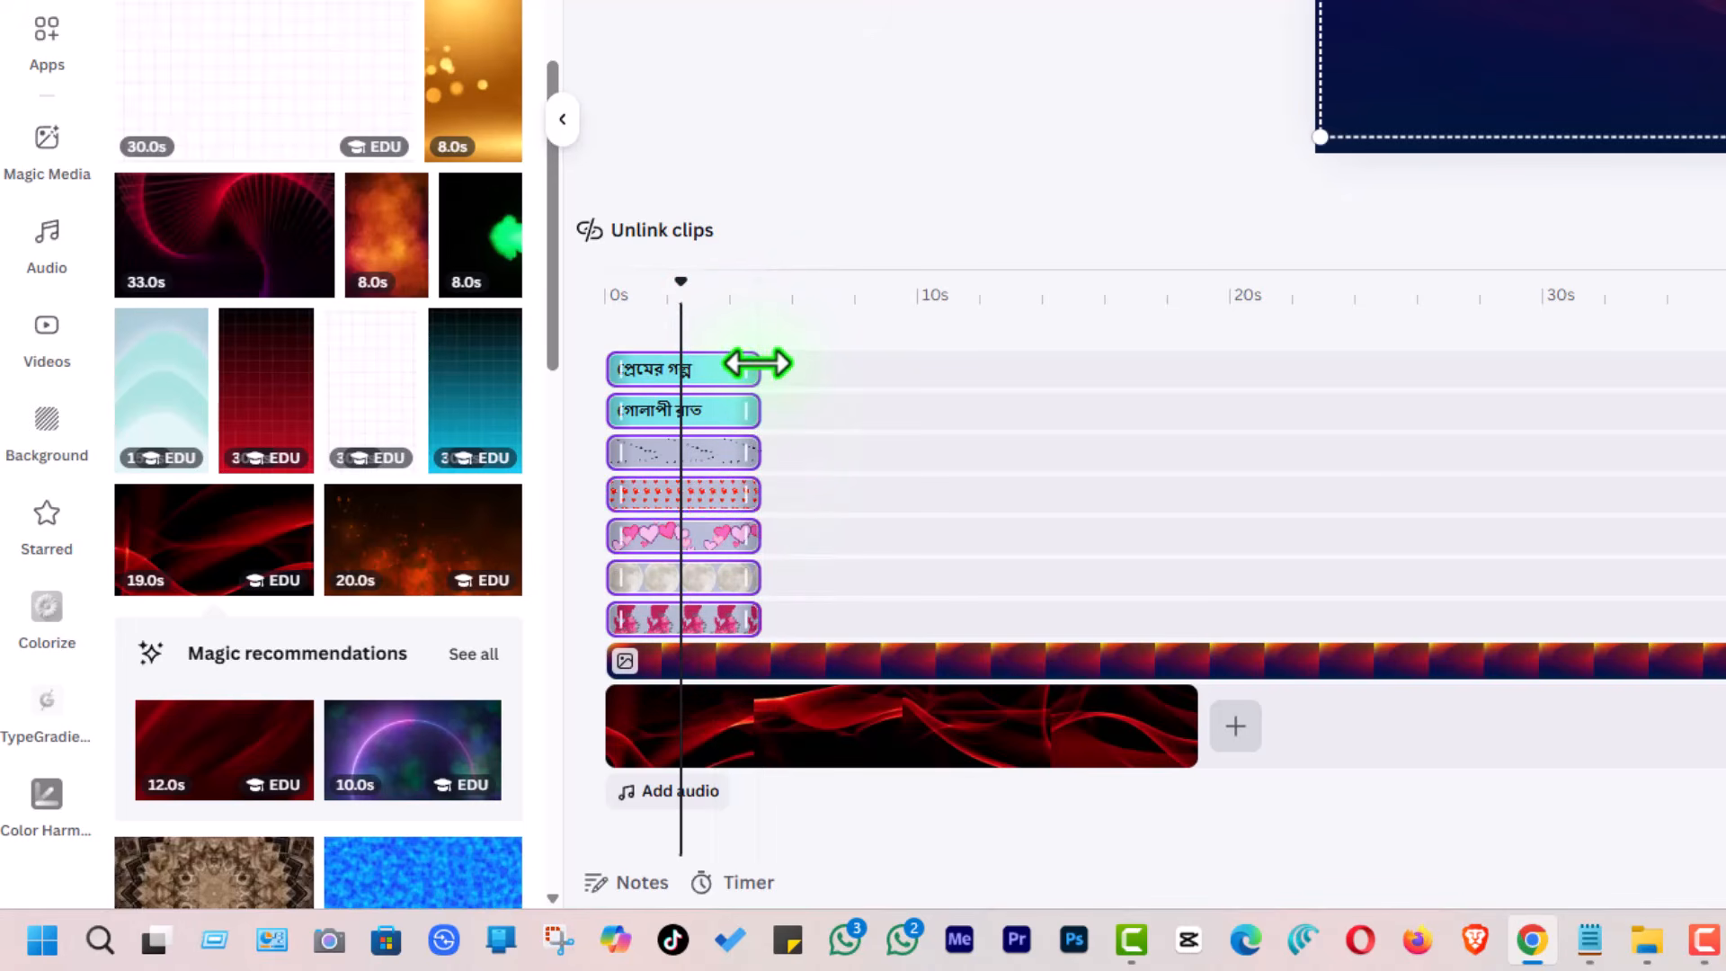
drag(760, 364, 948, 367)
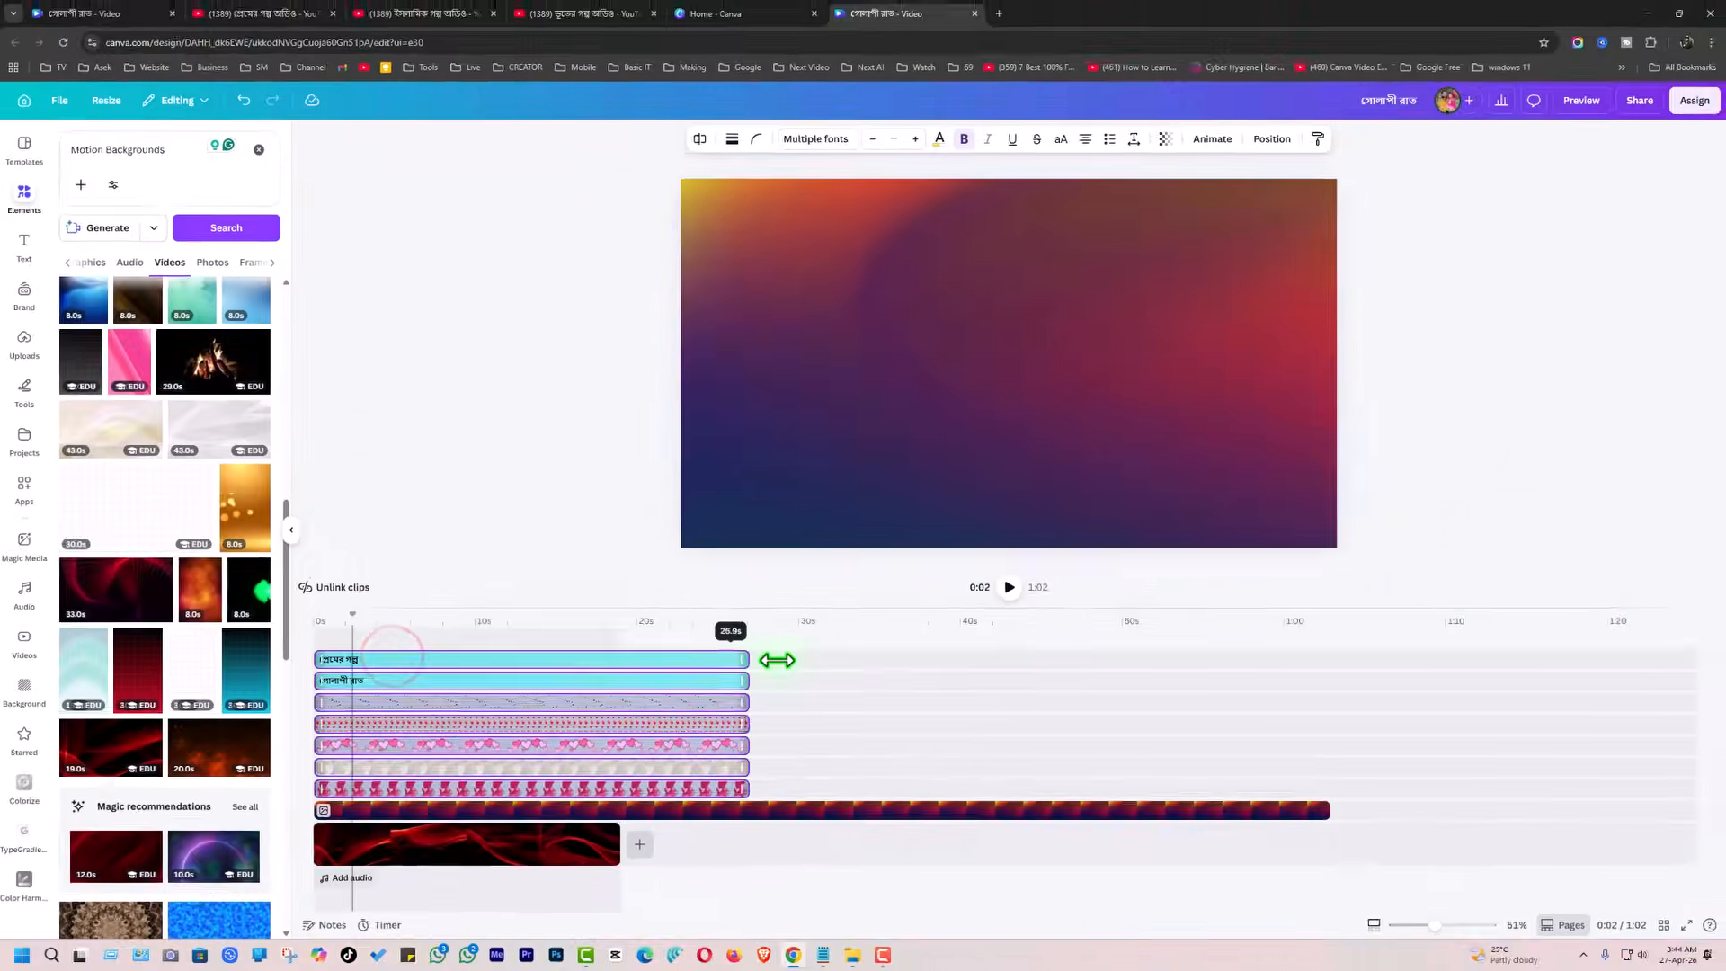
drag(777, 660, 1323, 694)
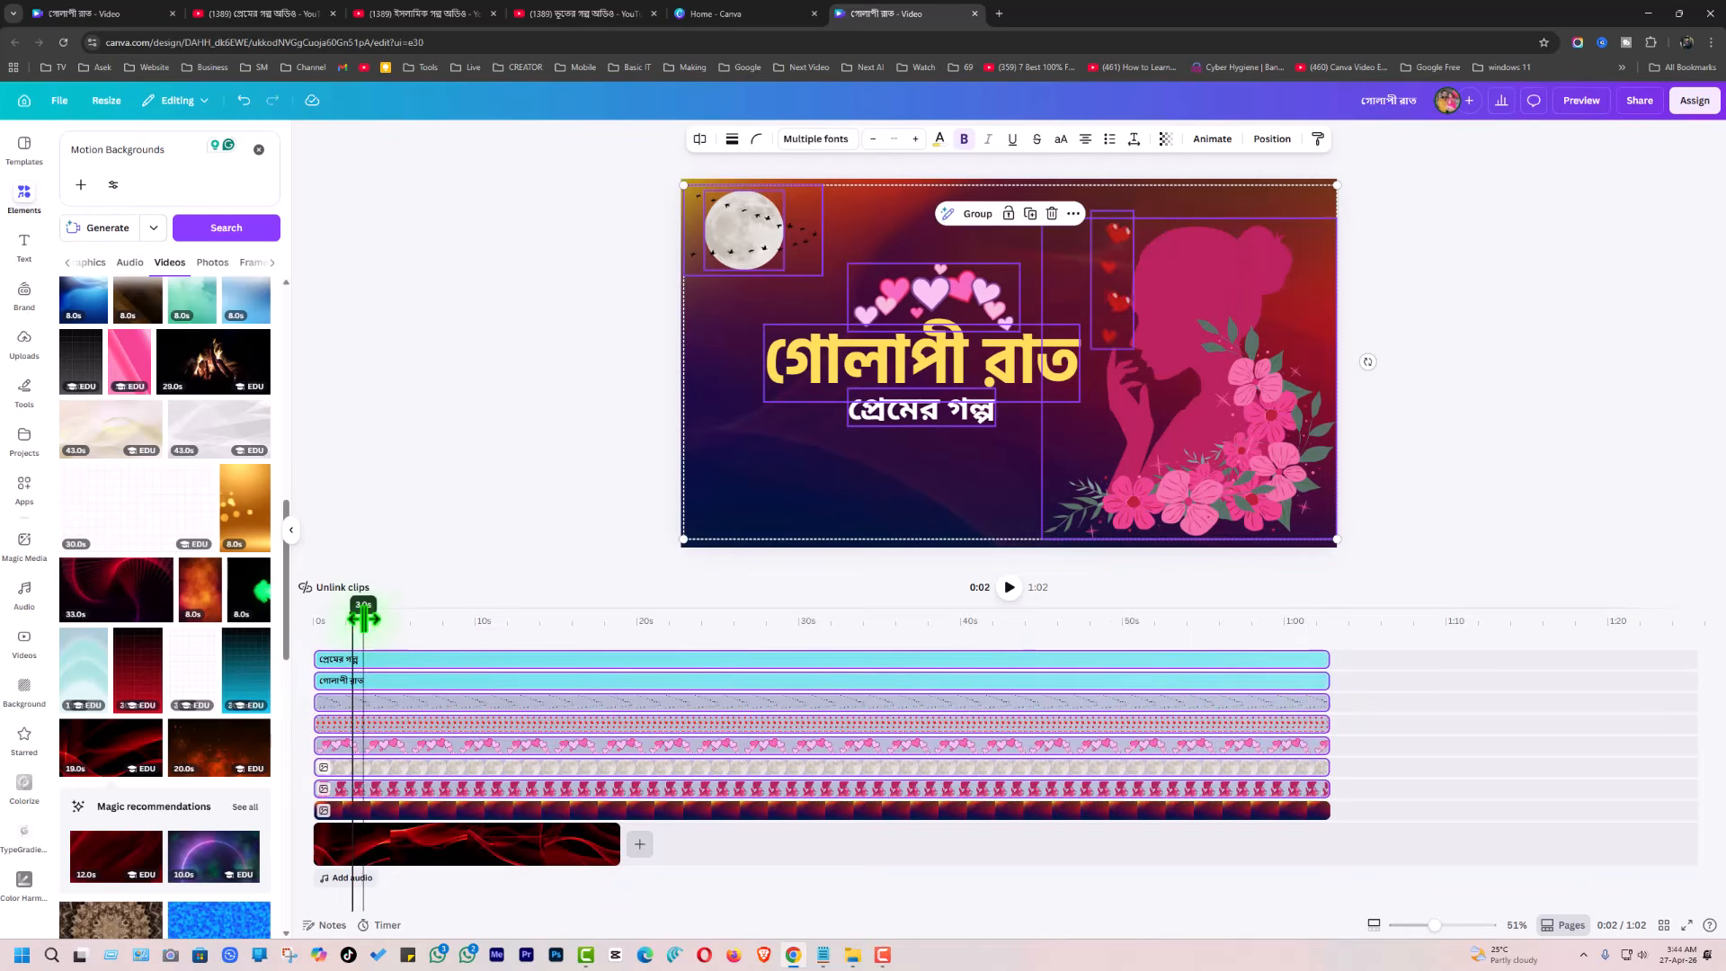
Play the video from the start and scrub past the red wave clip's end to compare the background motion
drag(352, 618, 279, 623)
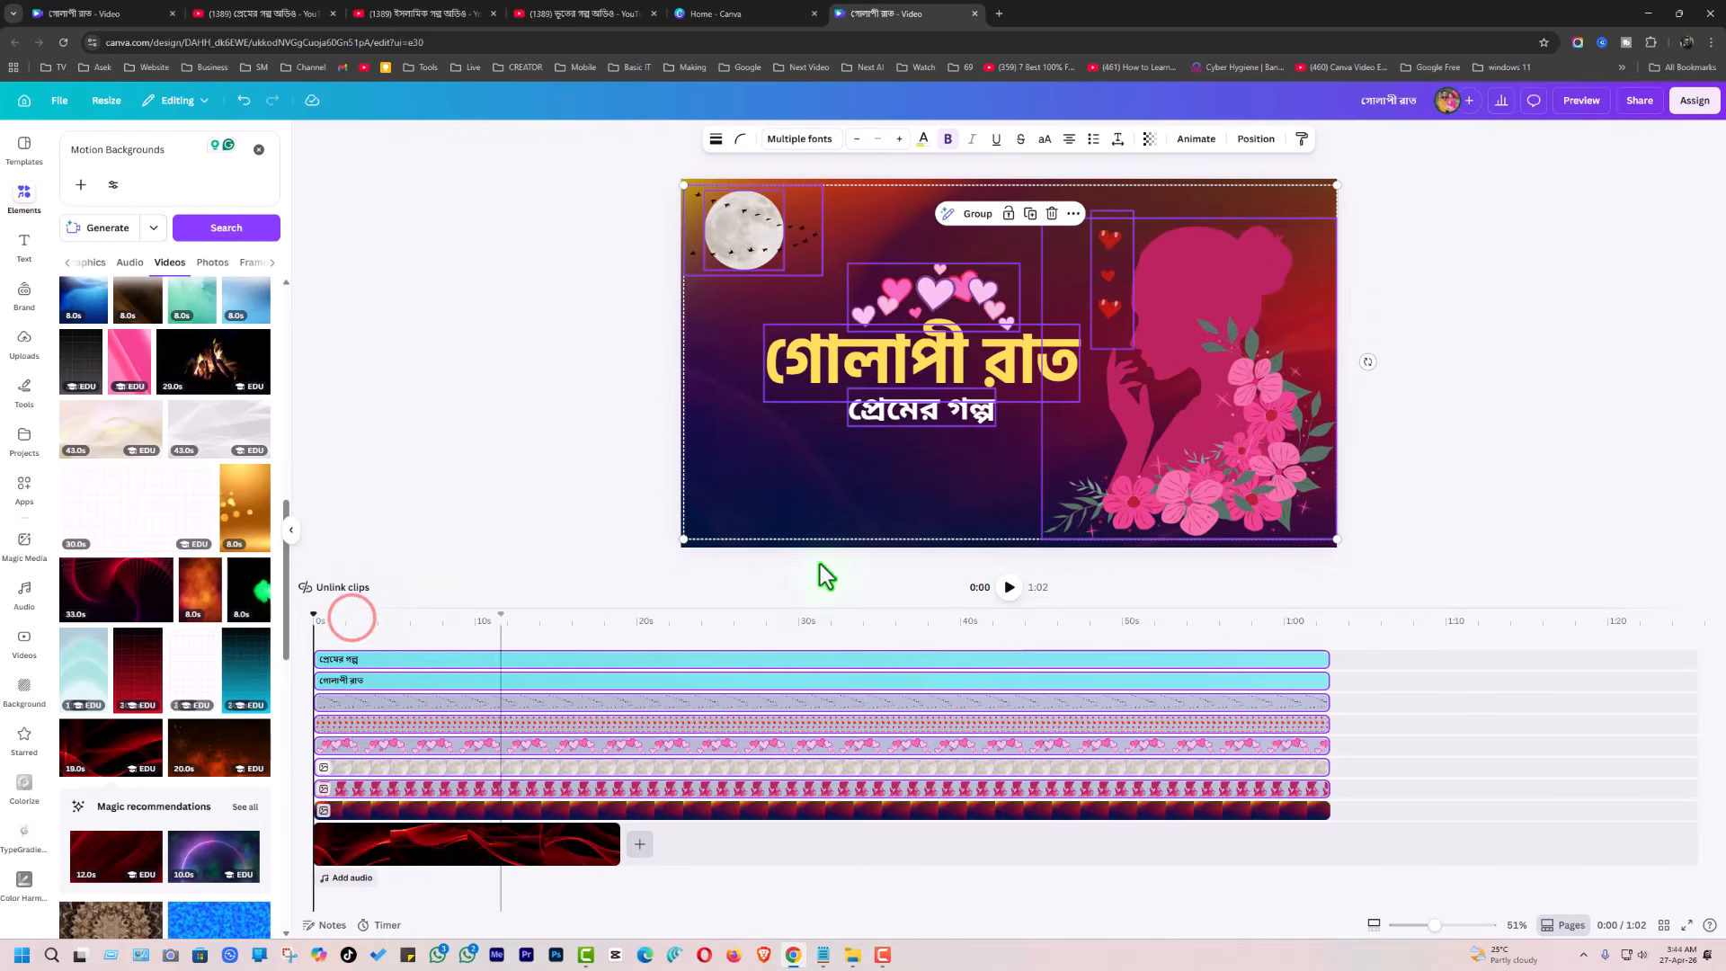
click(1010, 588)
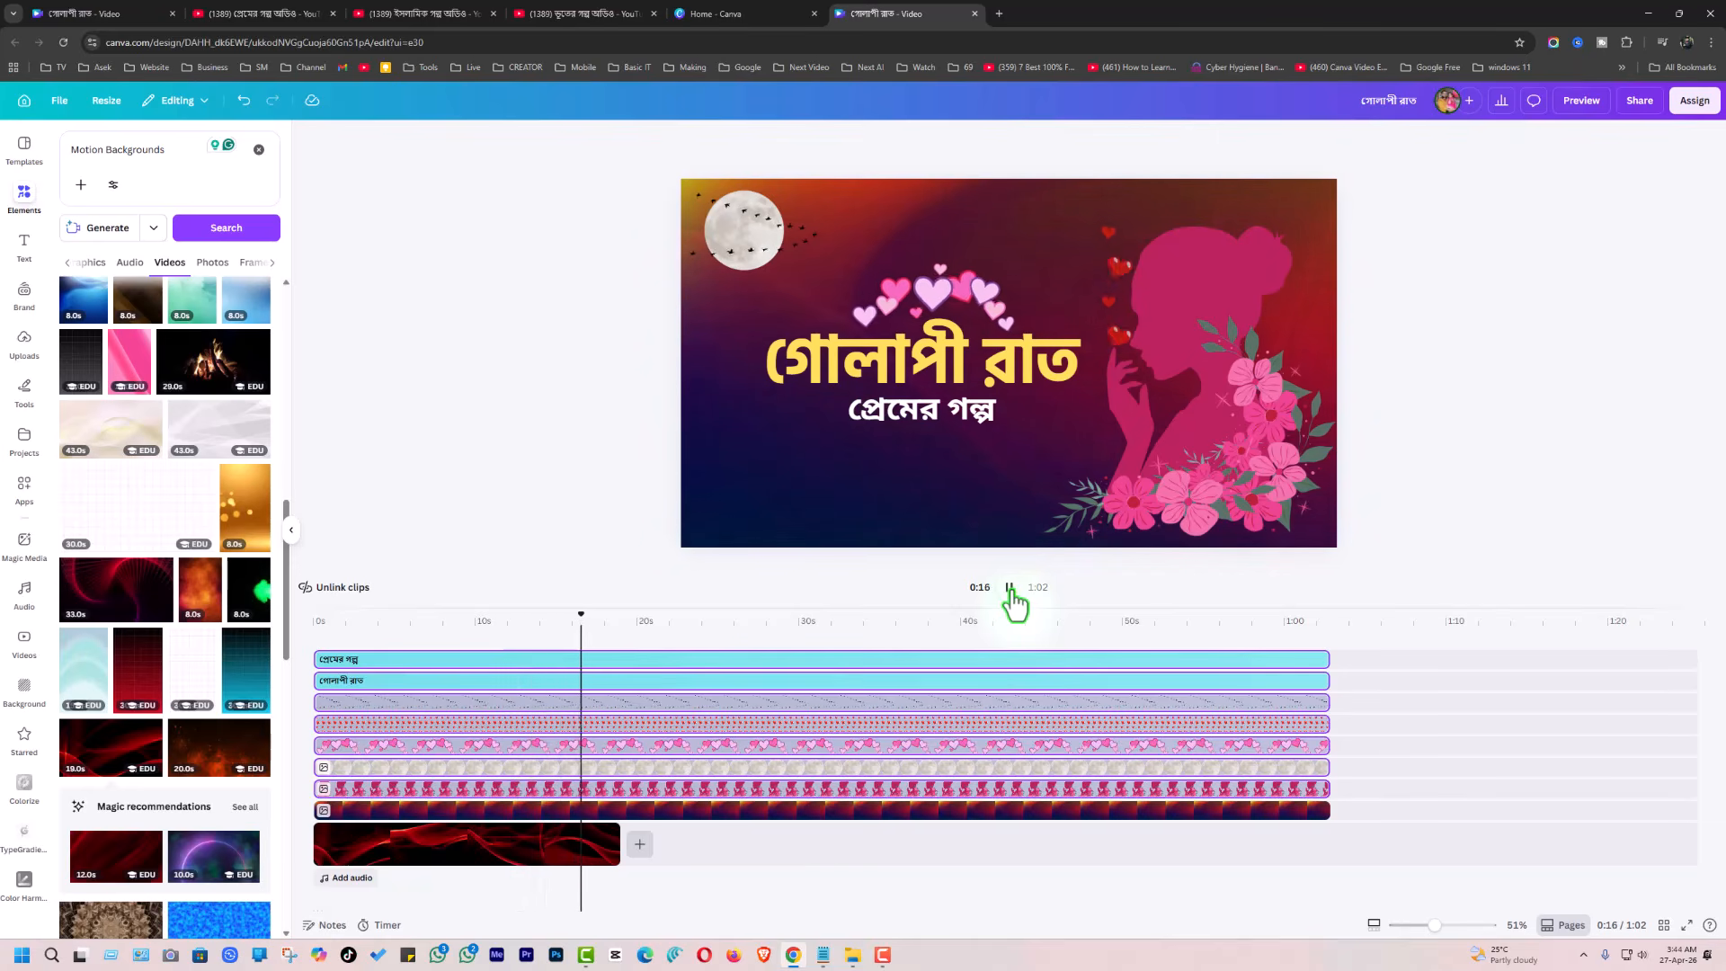
click(1011, 588)
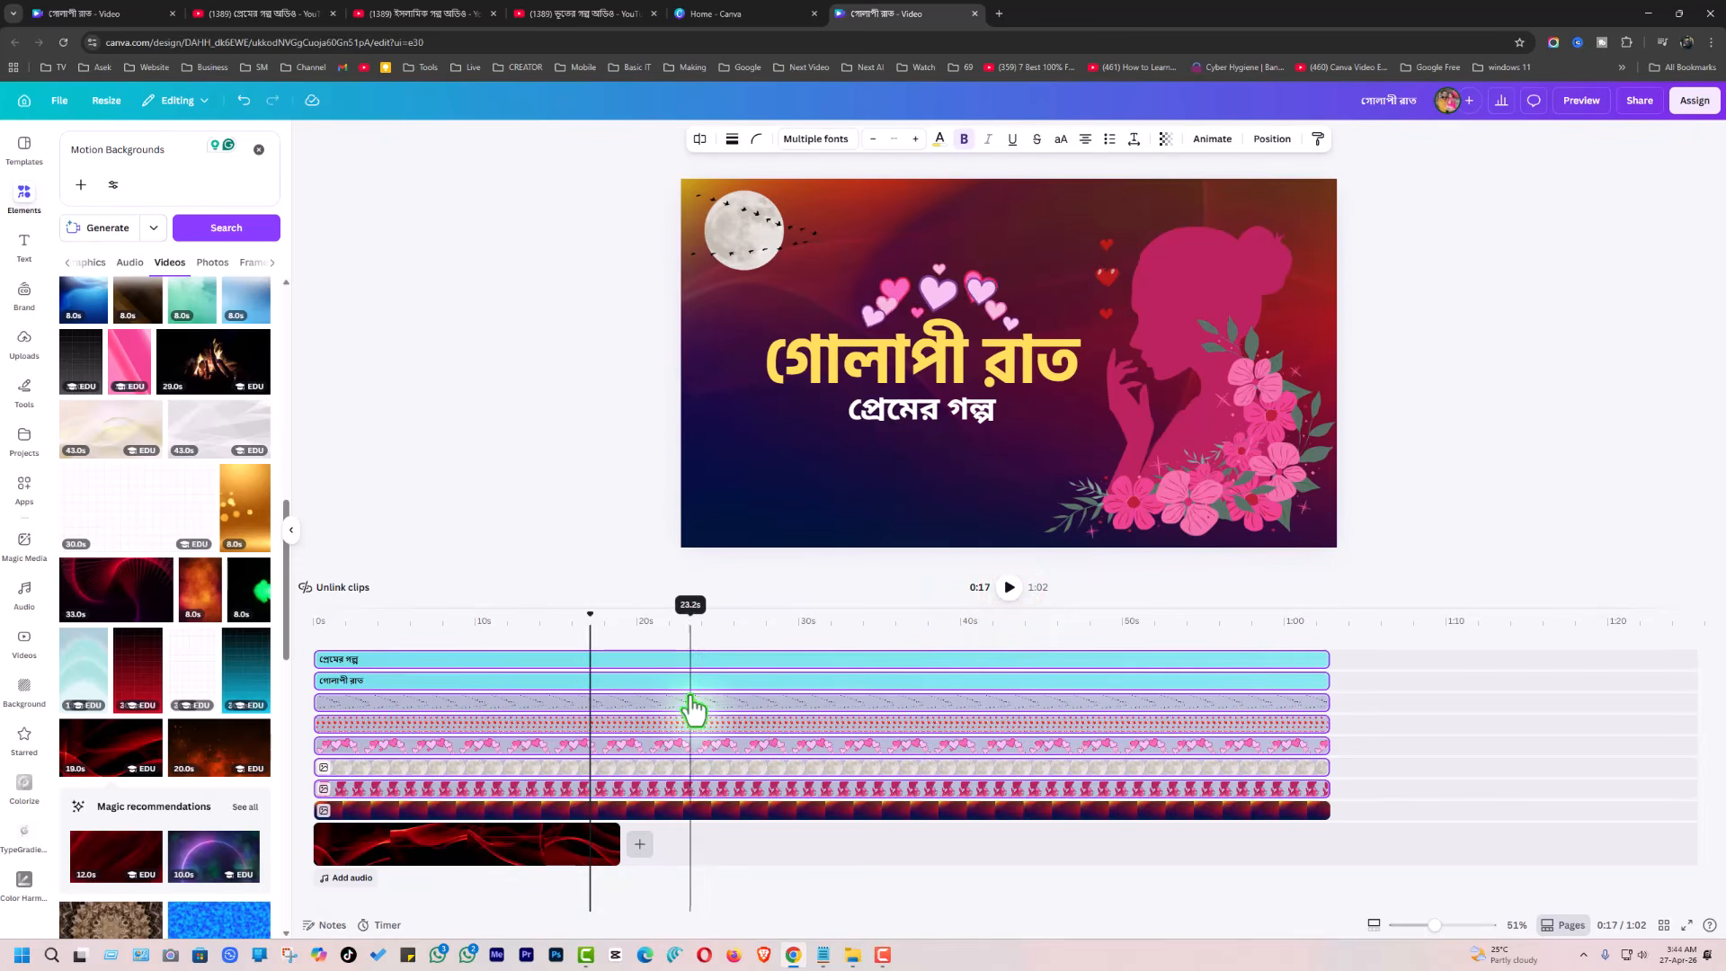
click(524, 858)
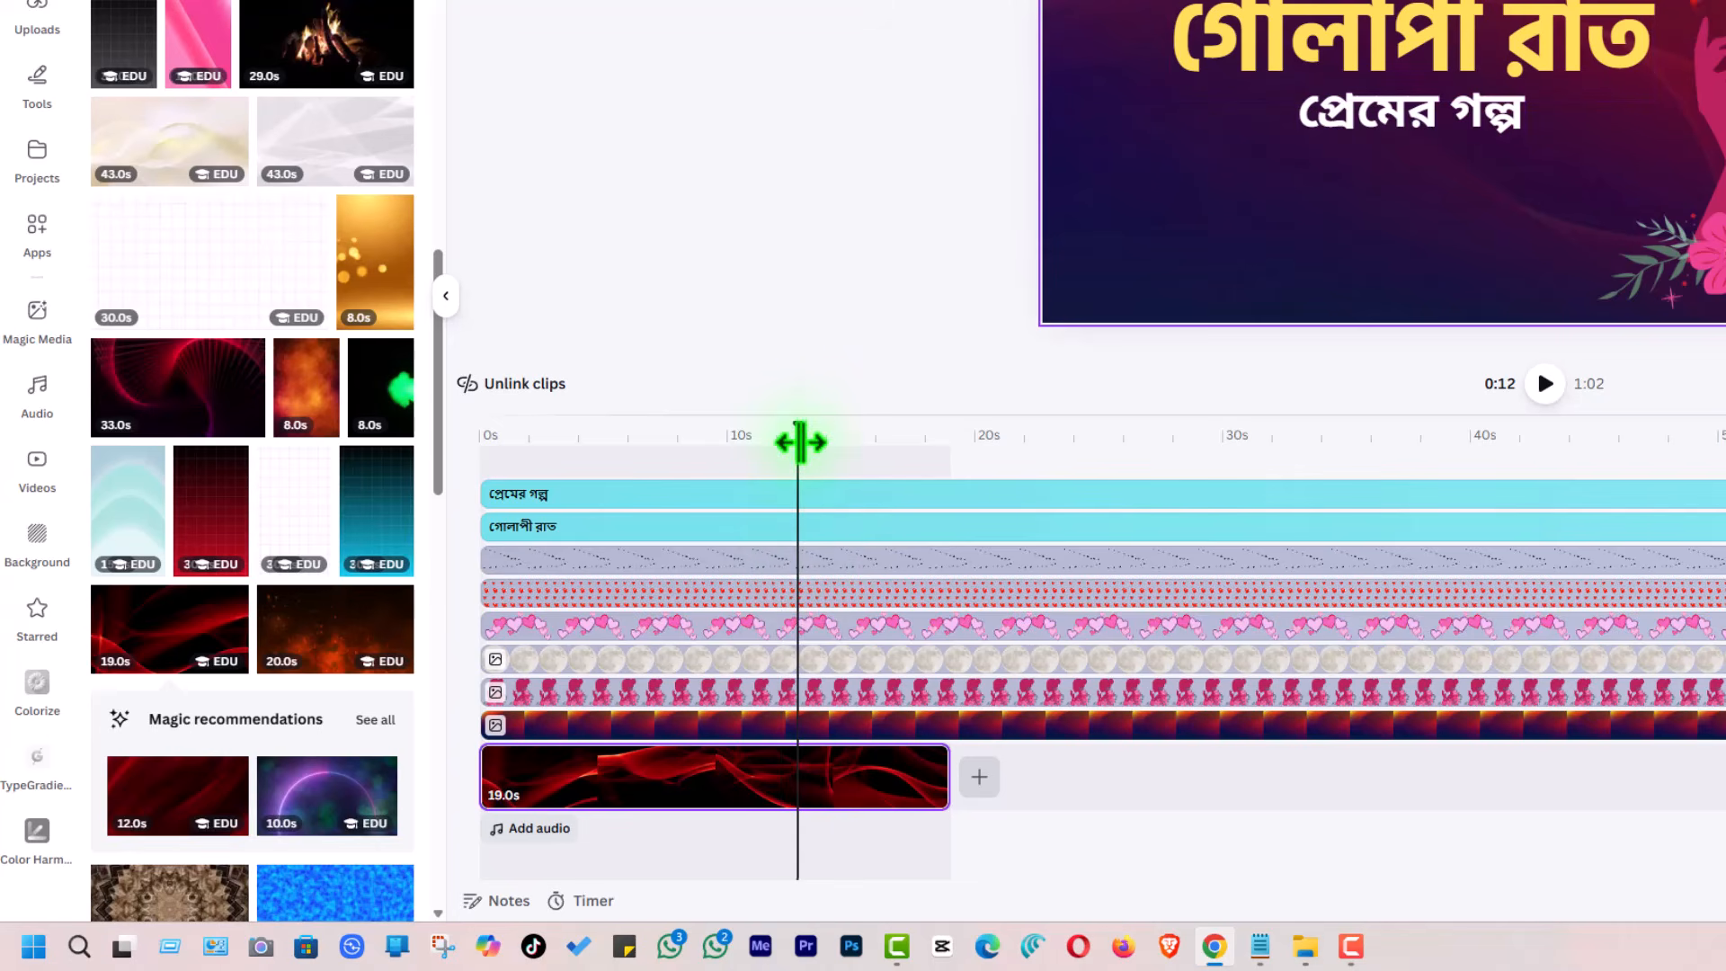
drag(801, 431, 731, 448)
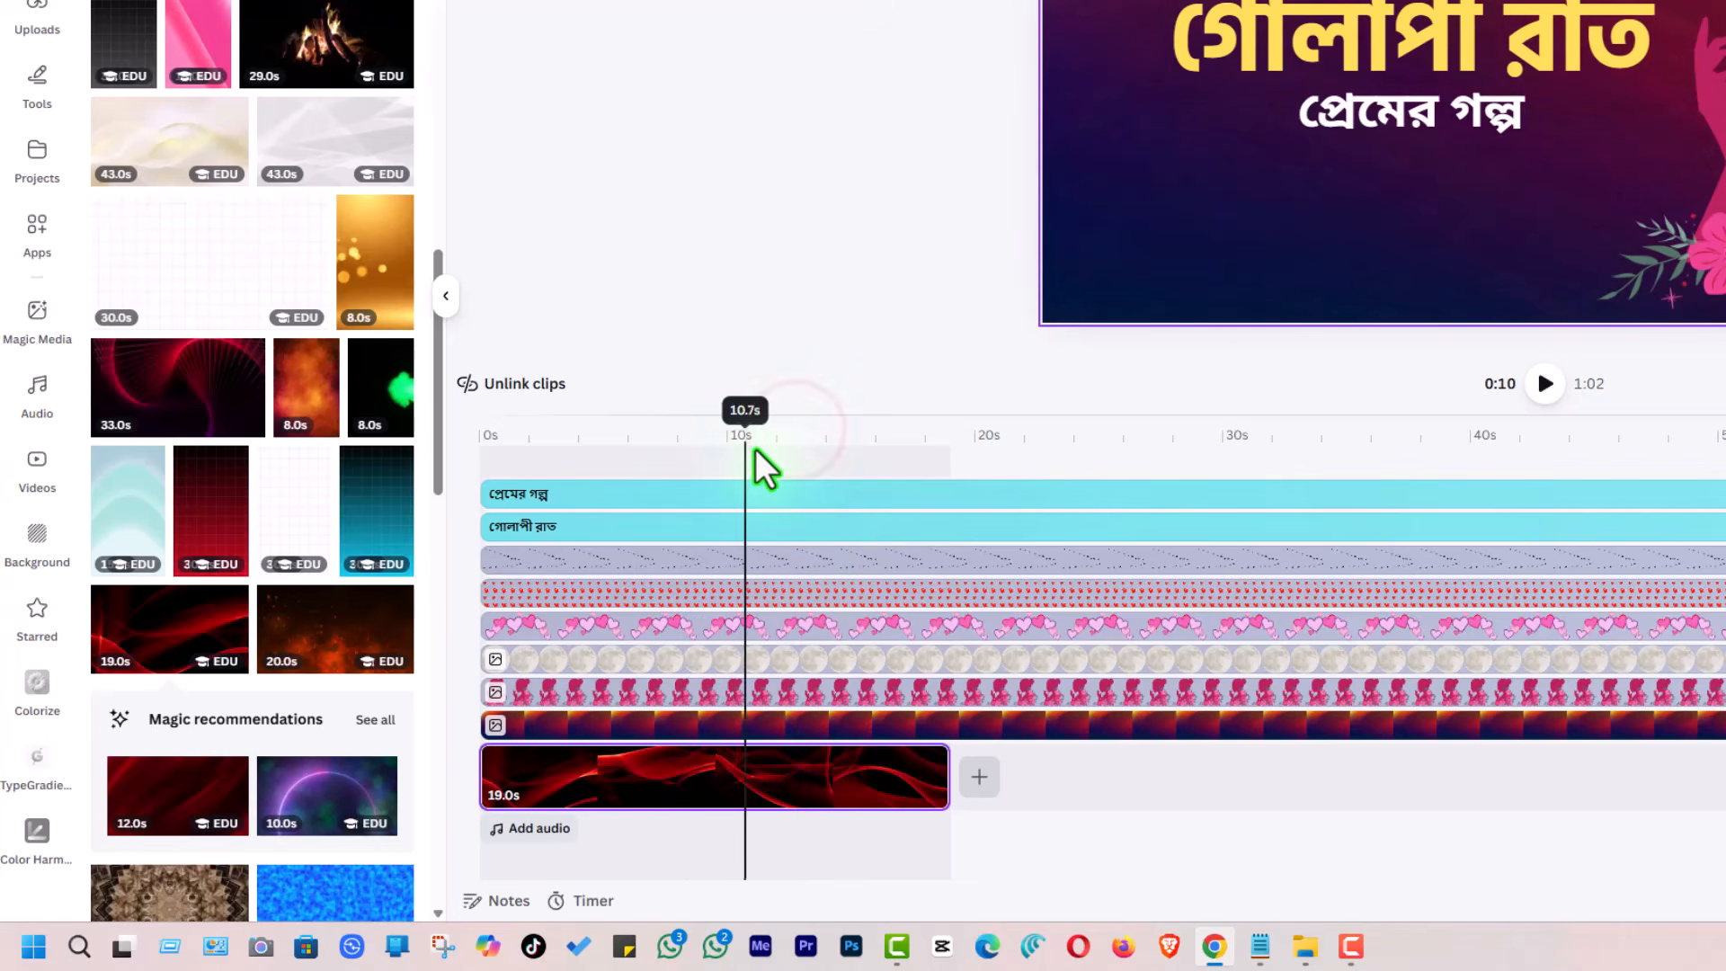
drag(1031, 460, 1042, 462)
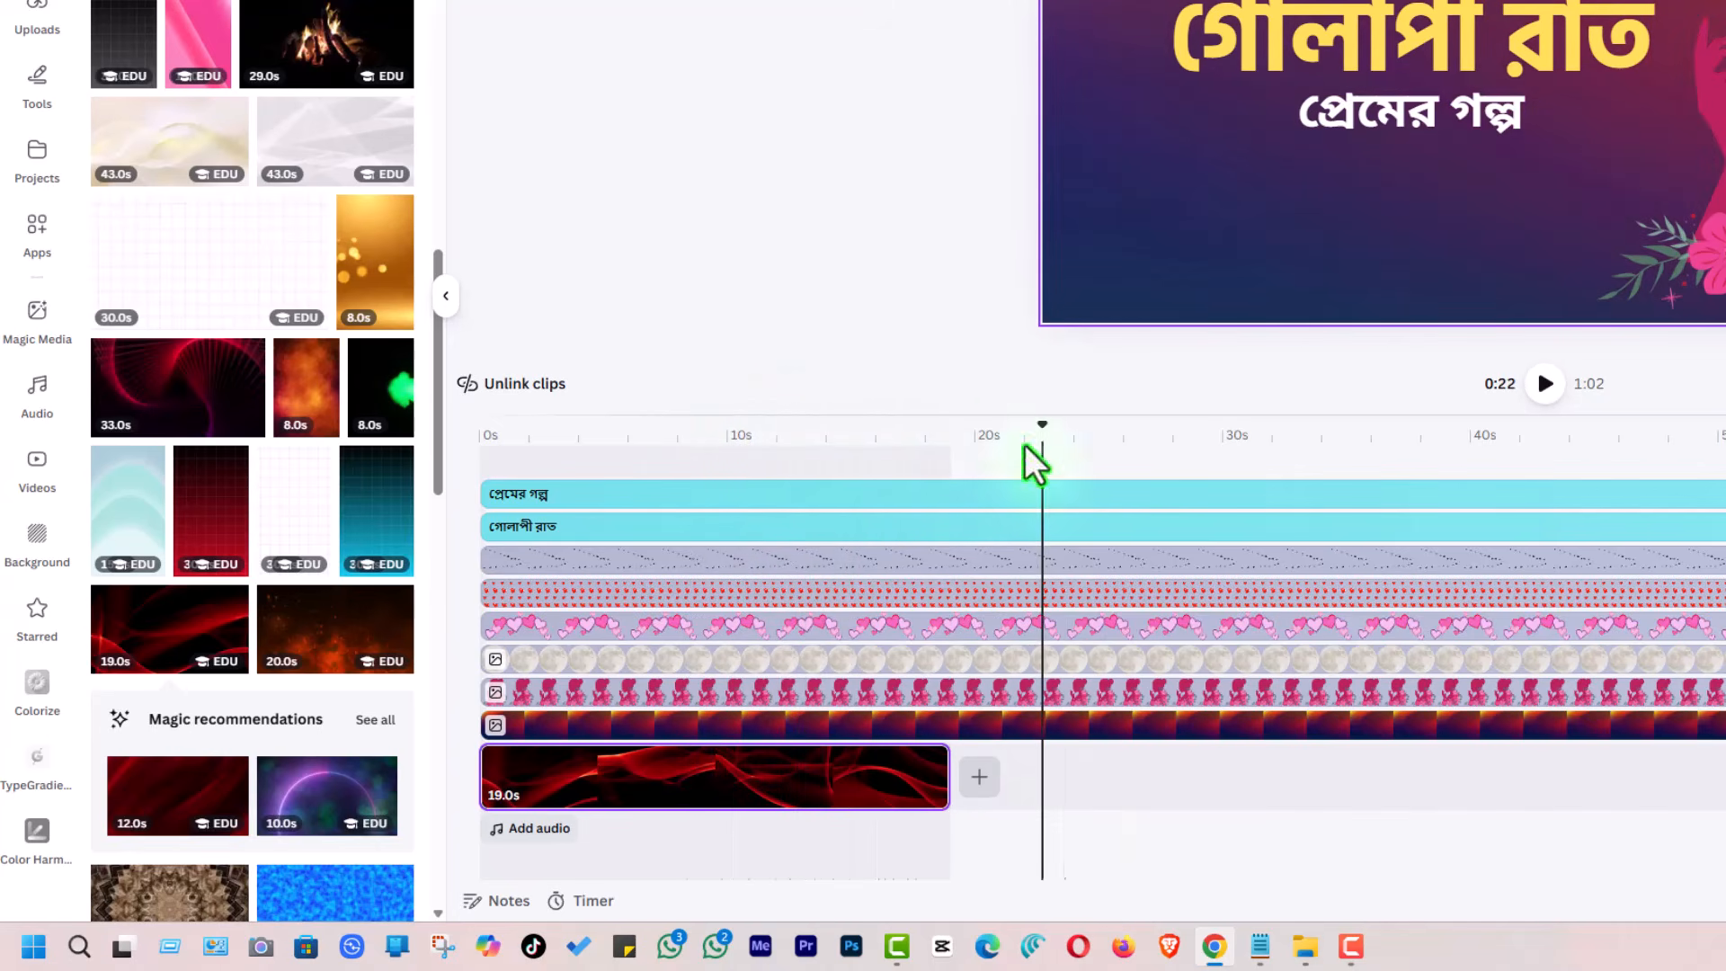
Try a second 19.0s red wave clip after the first one, scrub through it and delete it
click(192, 643)
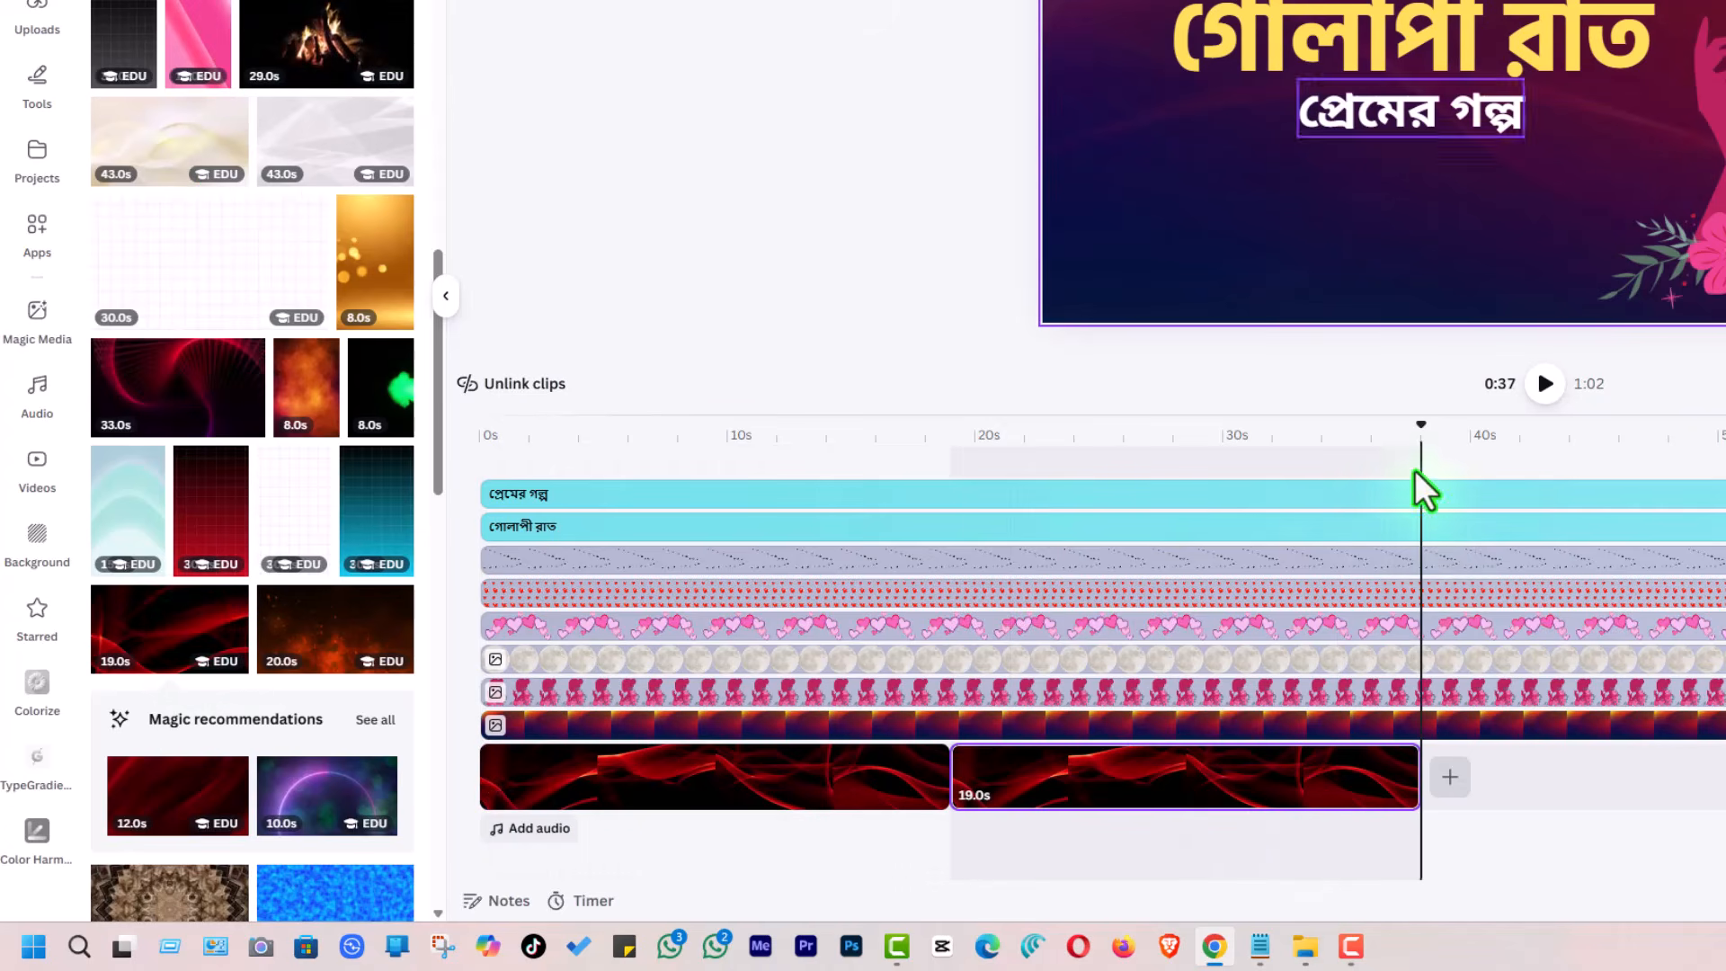
drag(1422, 435, 1165, 449)
click(1271, 775)
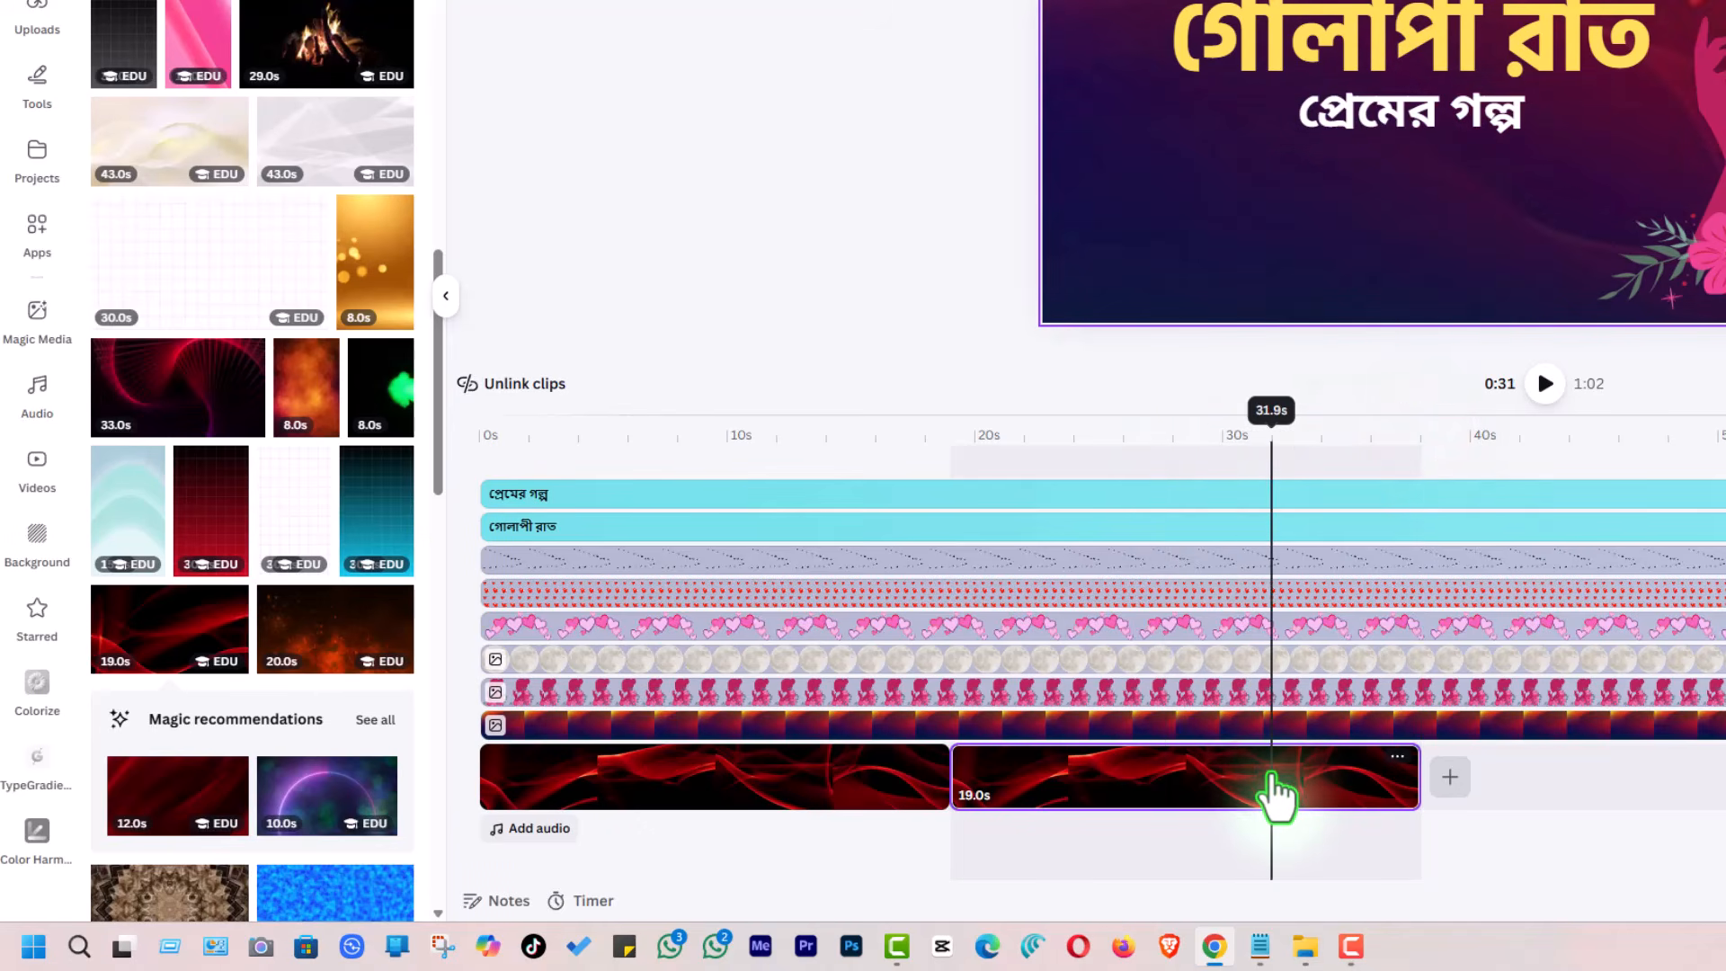
key(Delete)
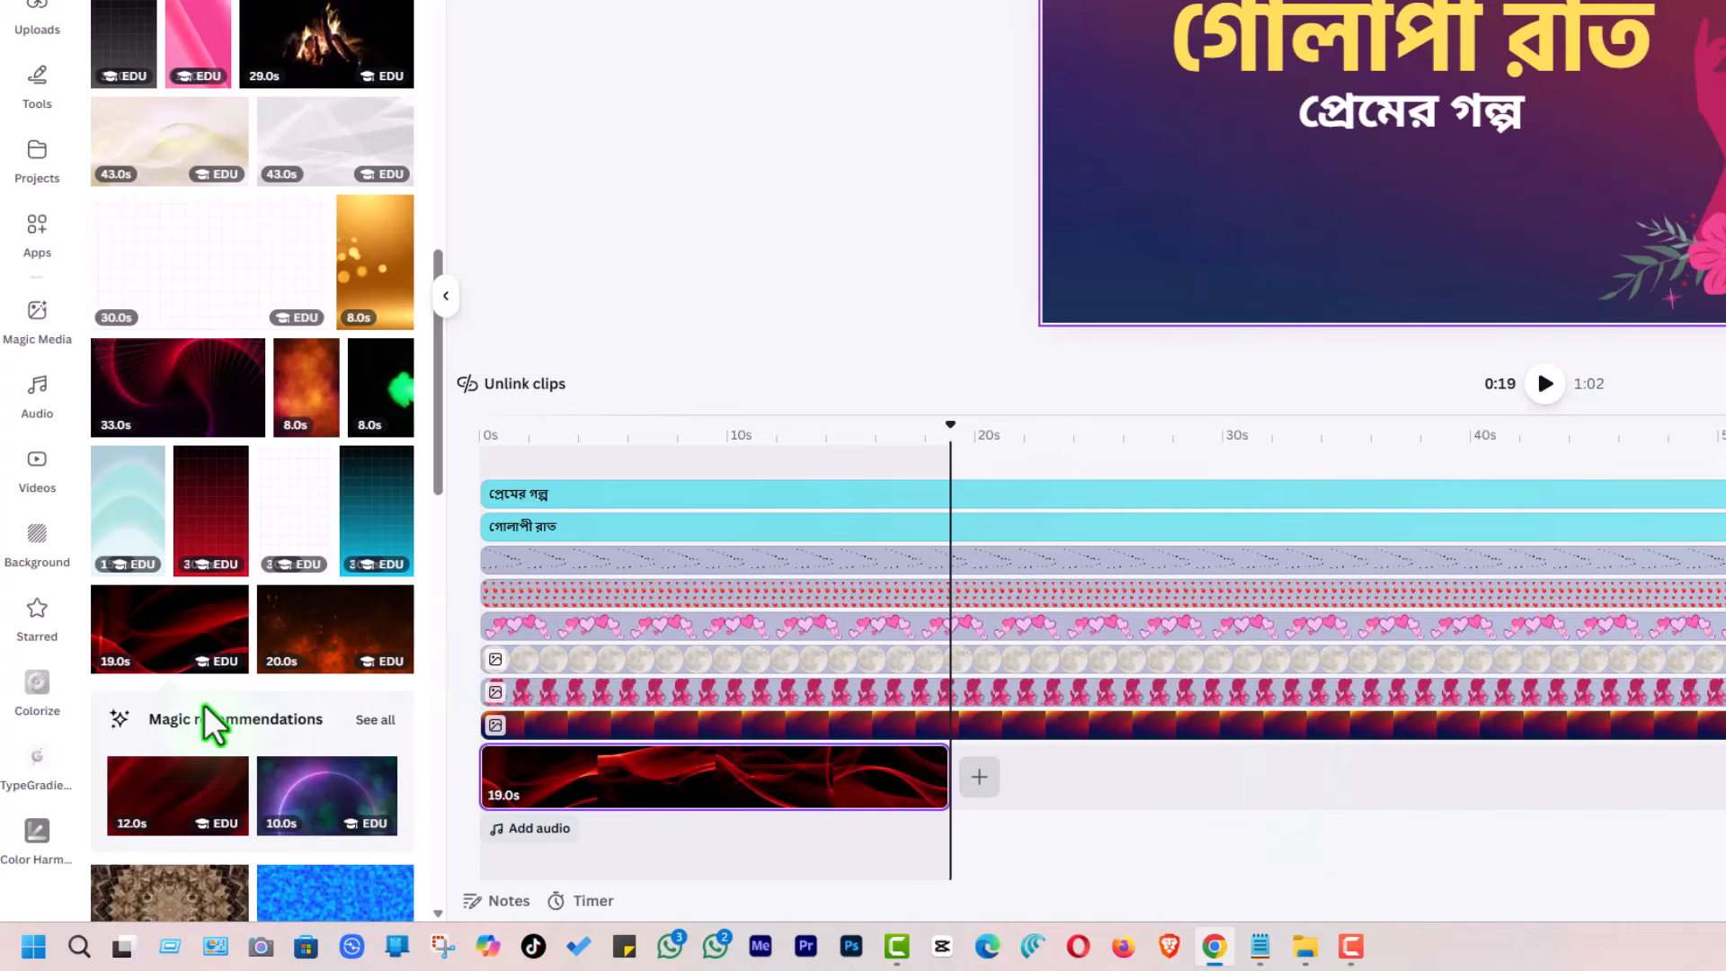
Browse the recommended motion backgrounds and try a 10.0s blue clip after the red wave clip
scroll(261, 678, up, 5)
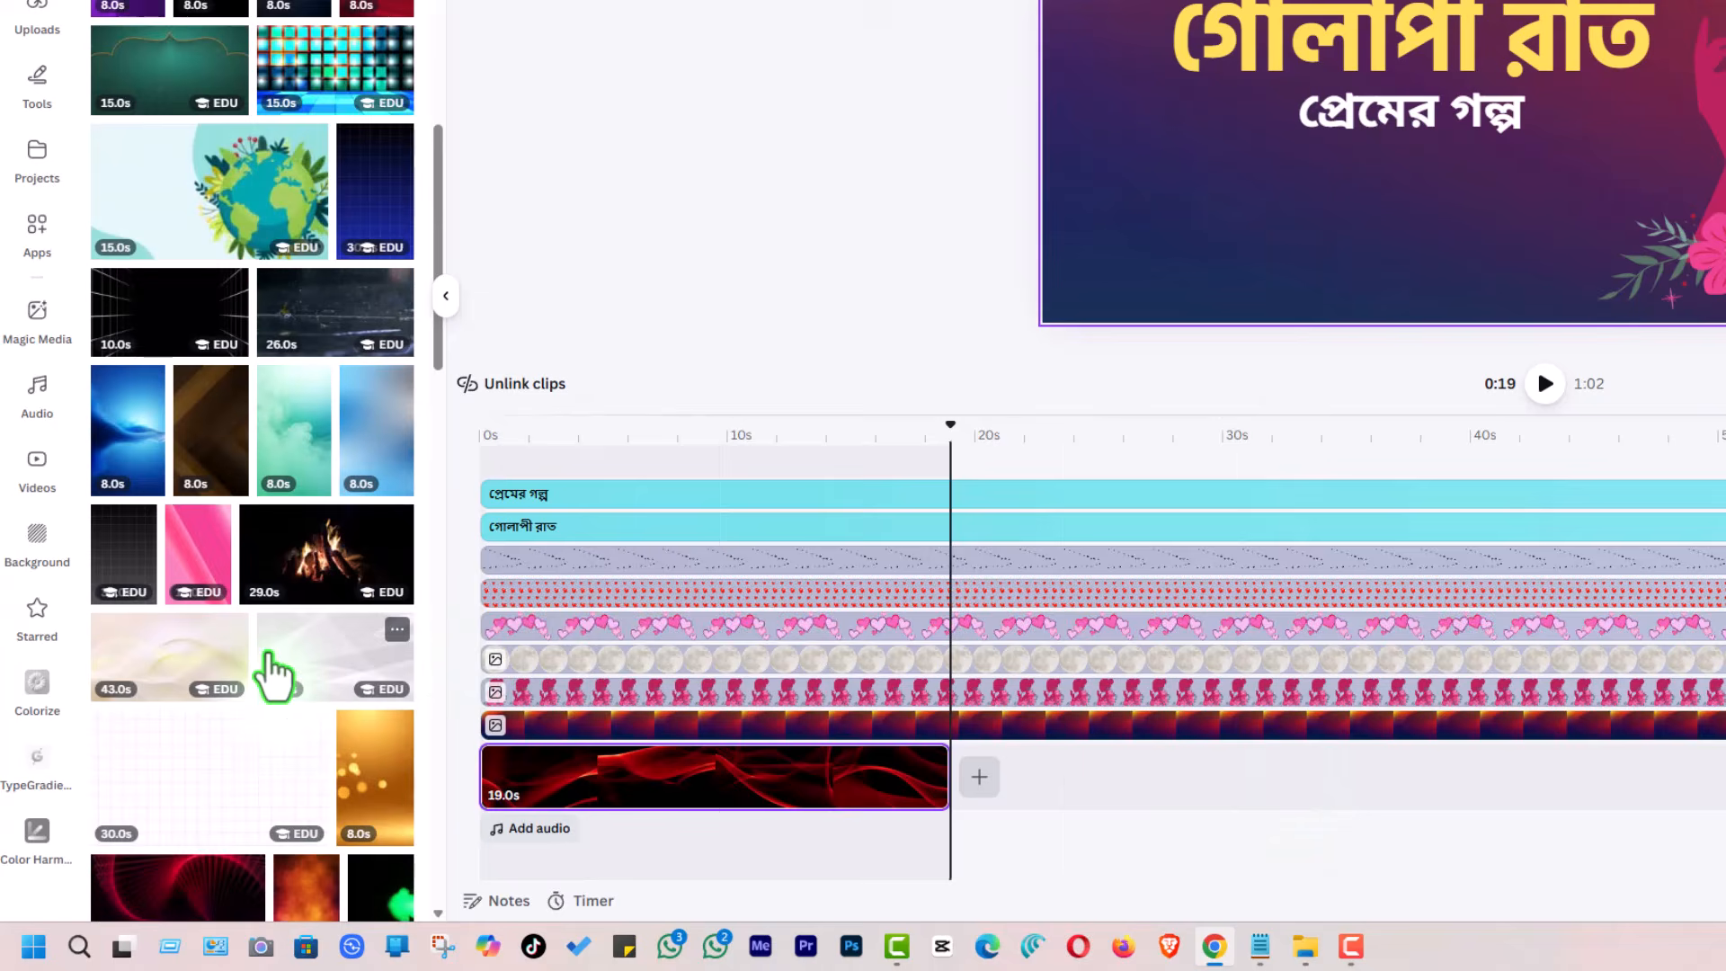
scroll(270, 674, down, 3)
scroll(270, 652, down, 8)
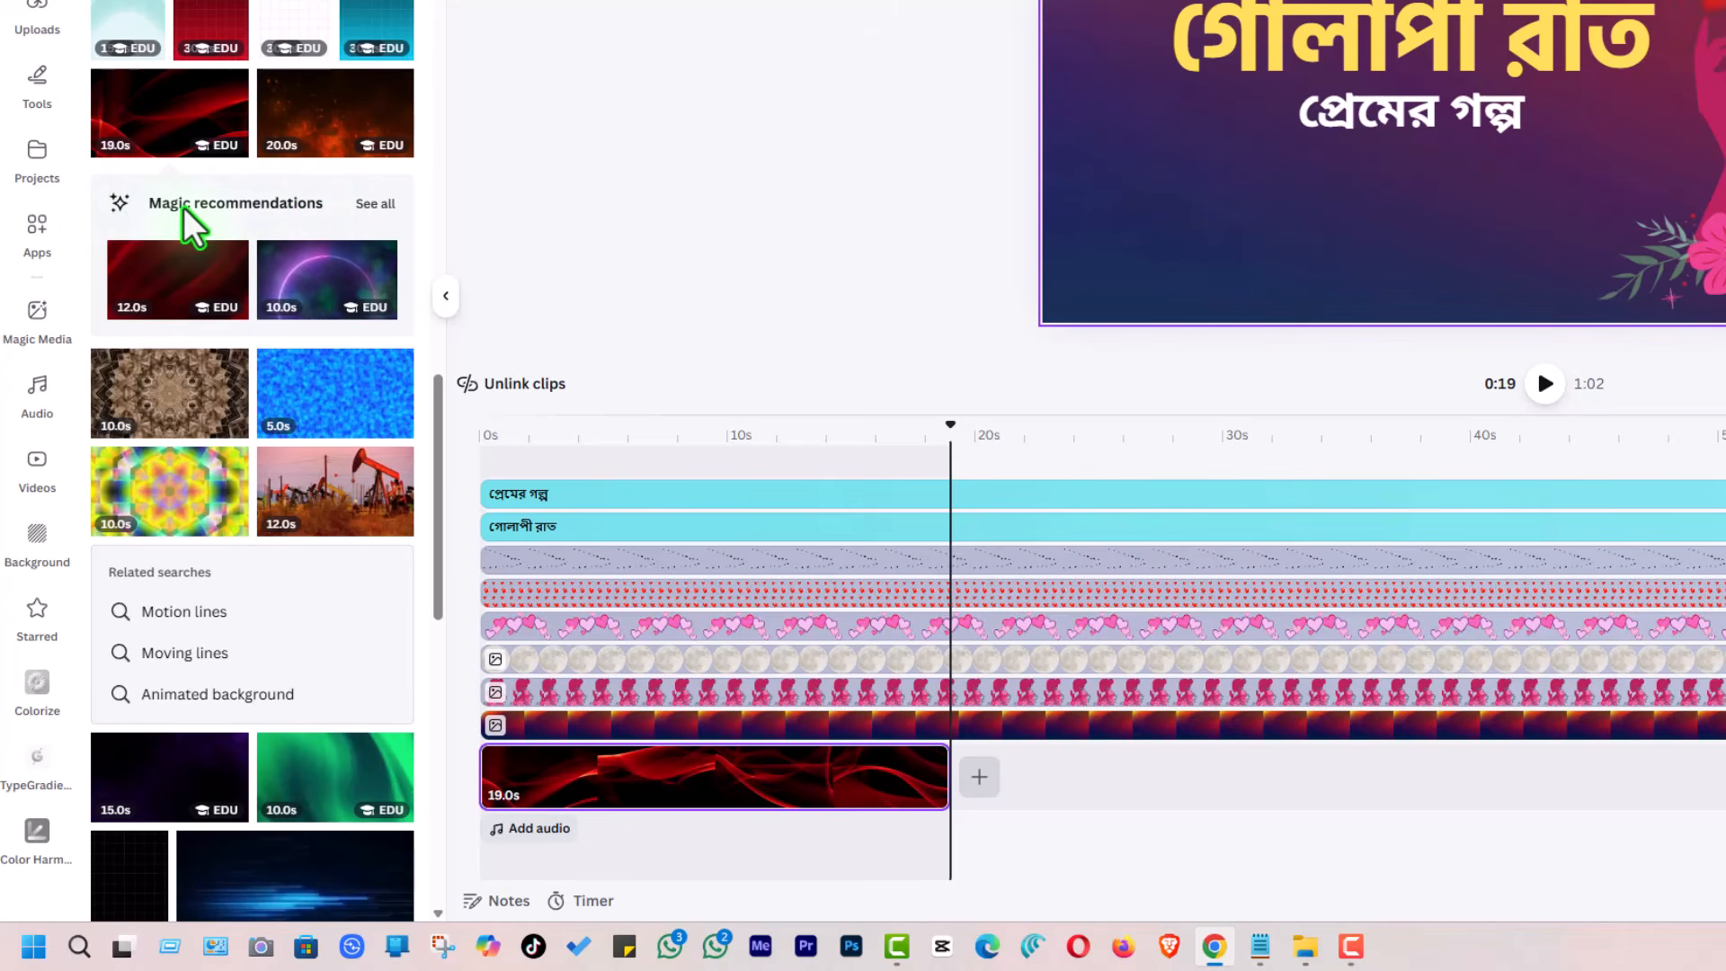
click(368, 205)
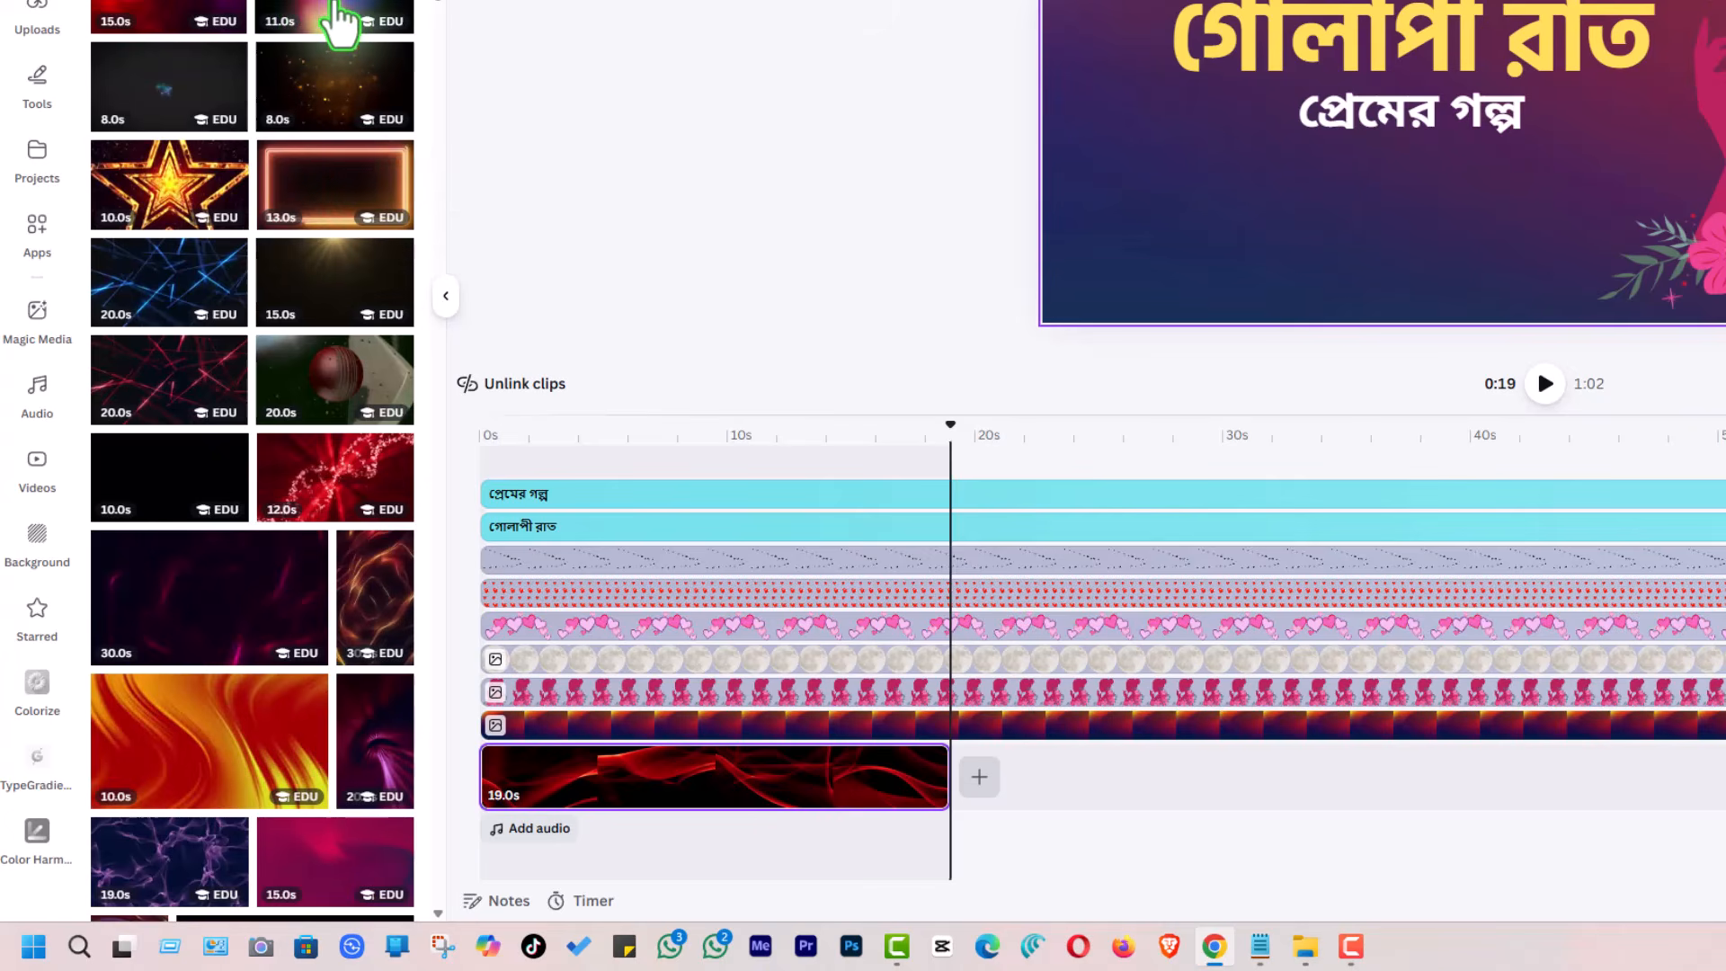
scroll(239, 306, down, 15)
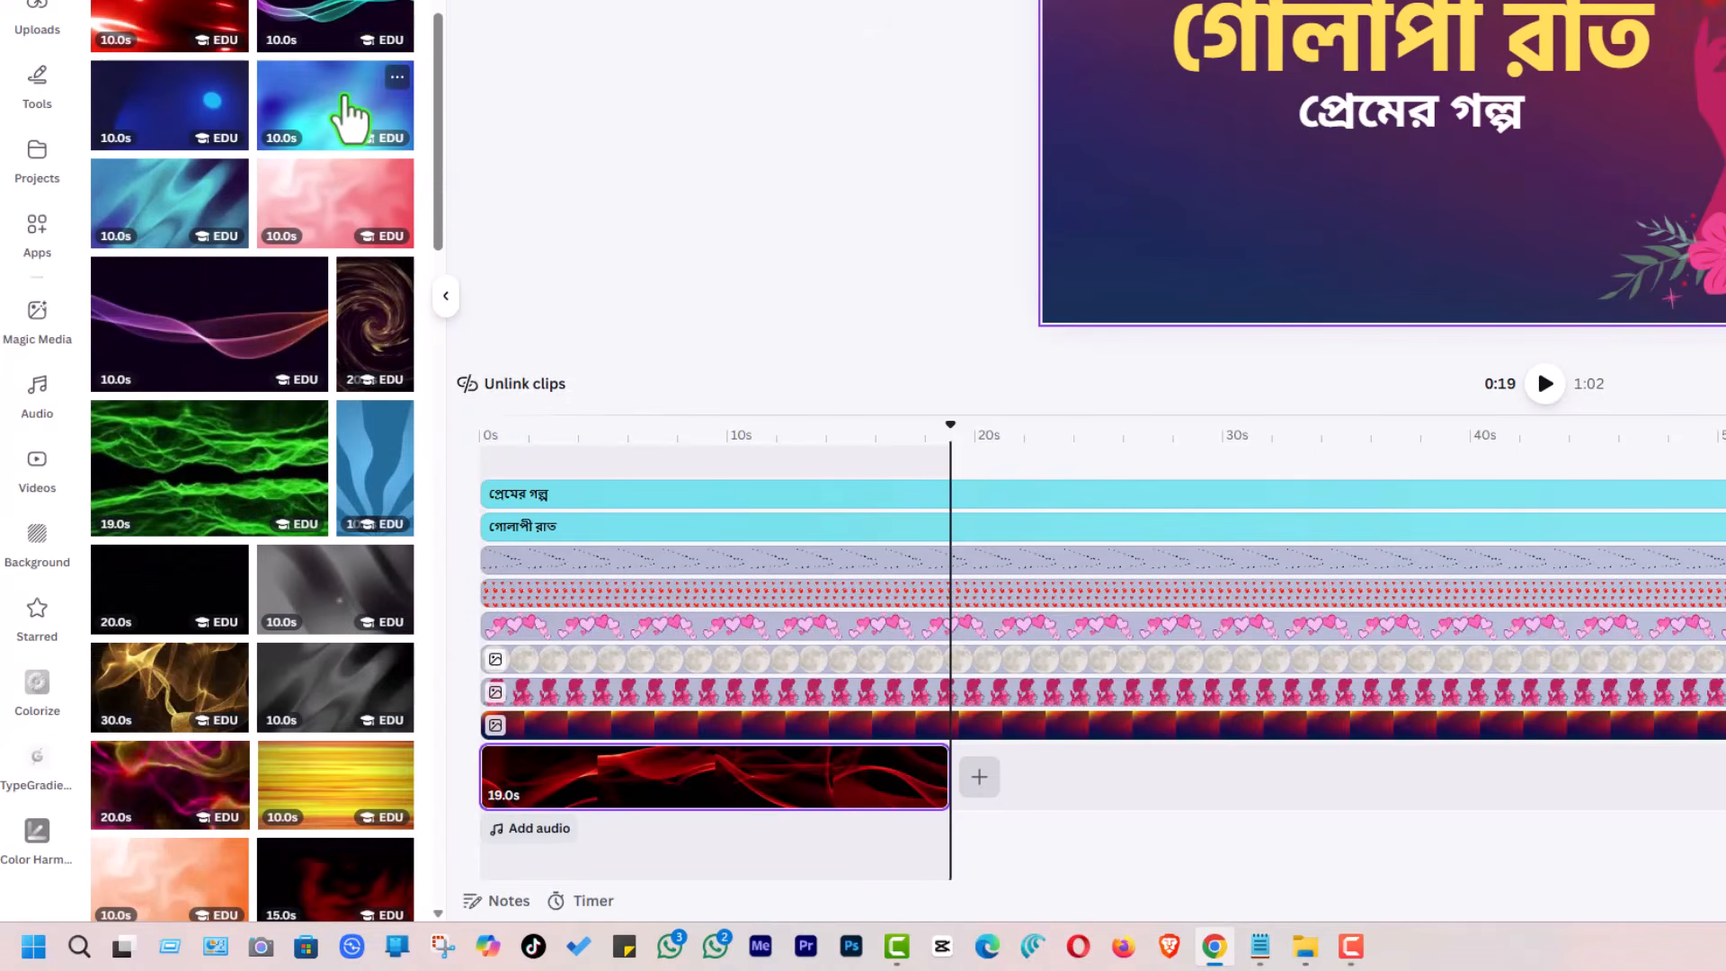
click(353, 120)
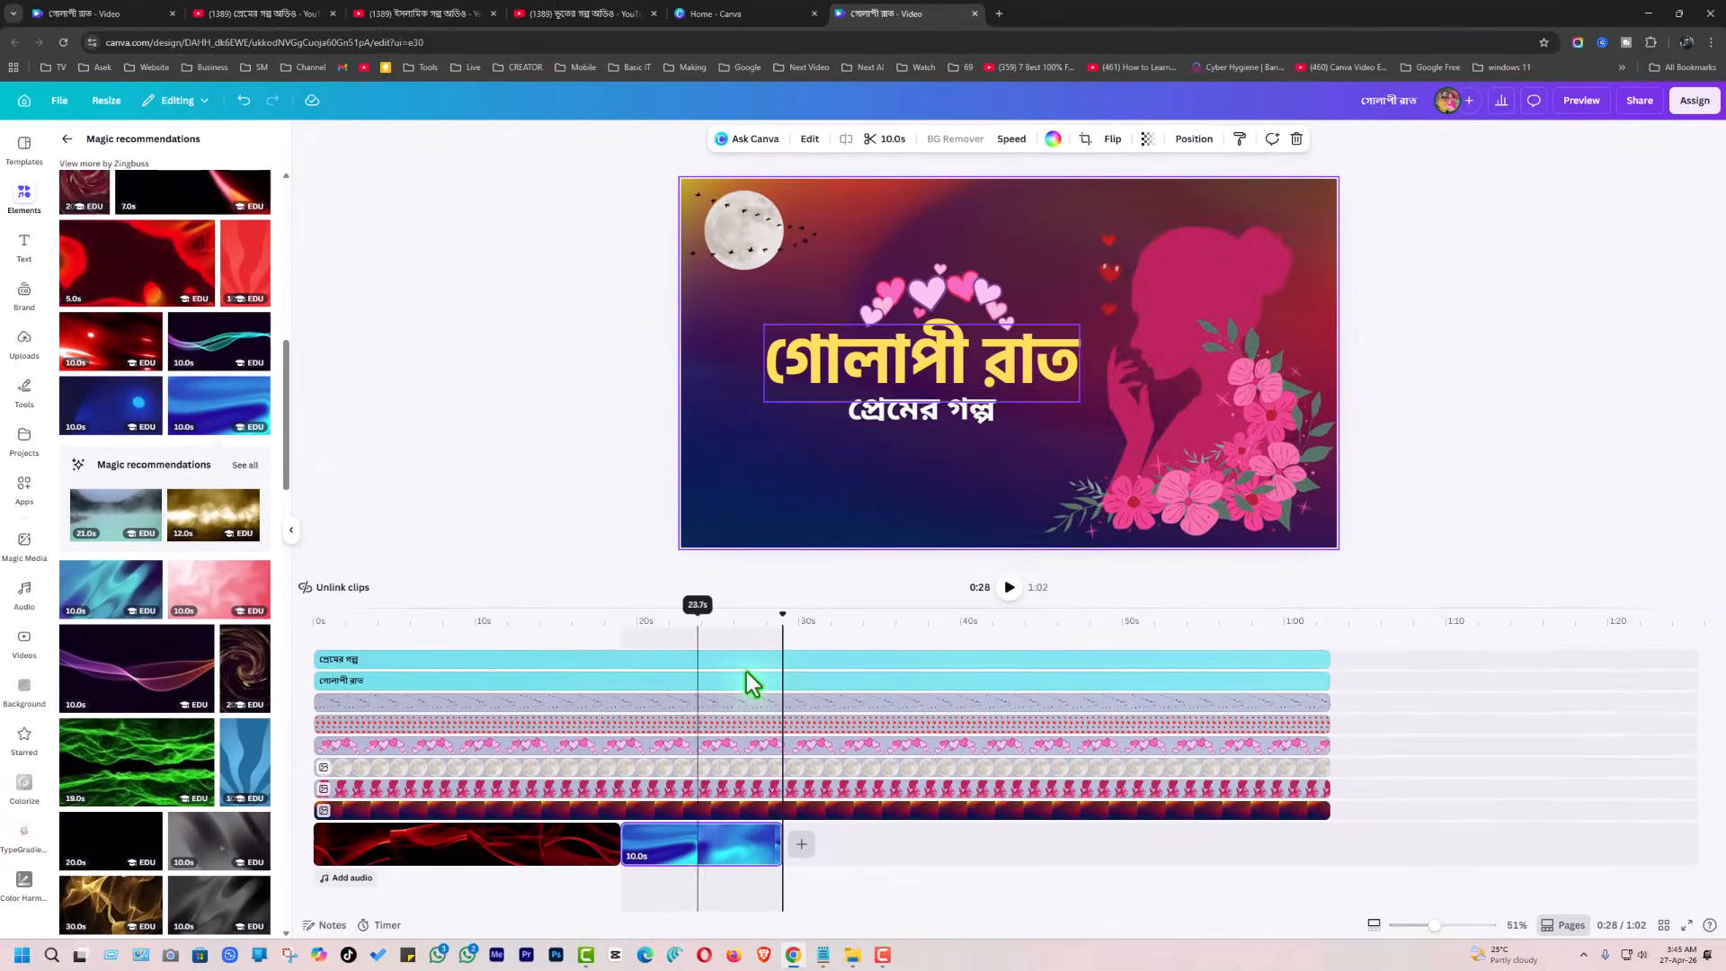
Play the video across the blue motion background clip and delete that clip from the timeline
drag(782, 624, 651, 640)
click(1010, 590)
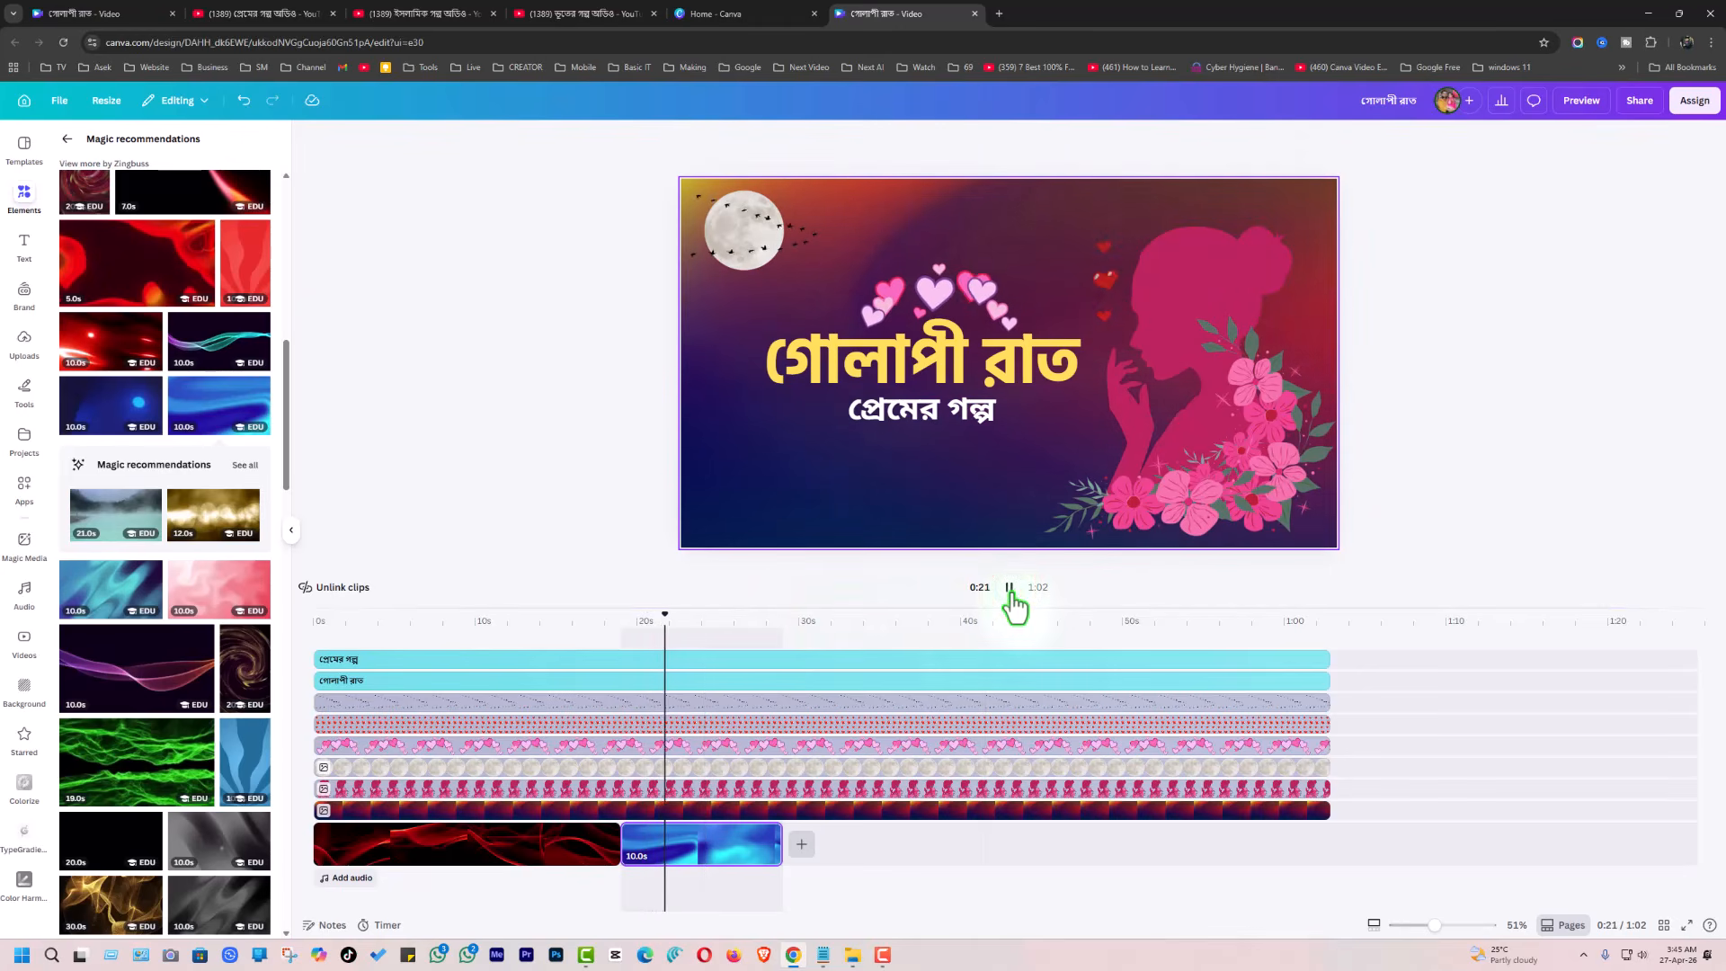
click(1010, 588)
click(734, 851)
key(Delete)
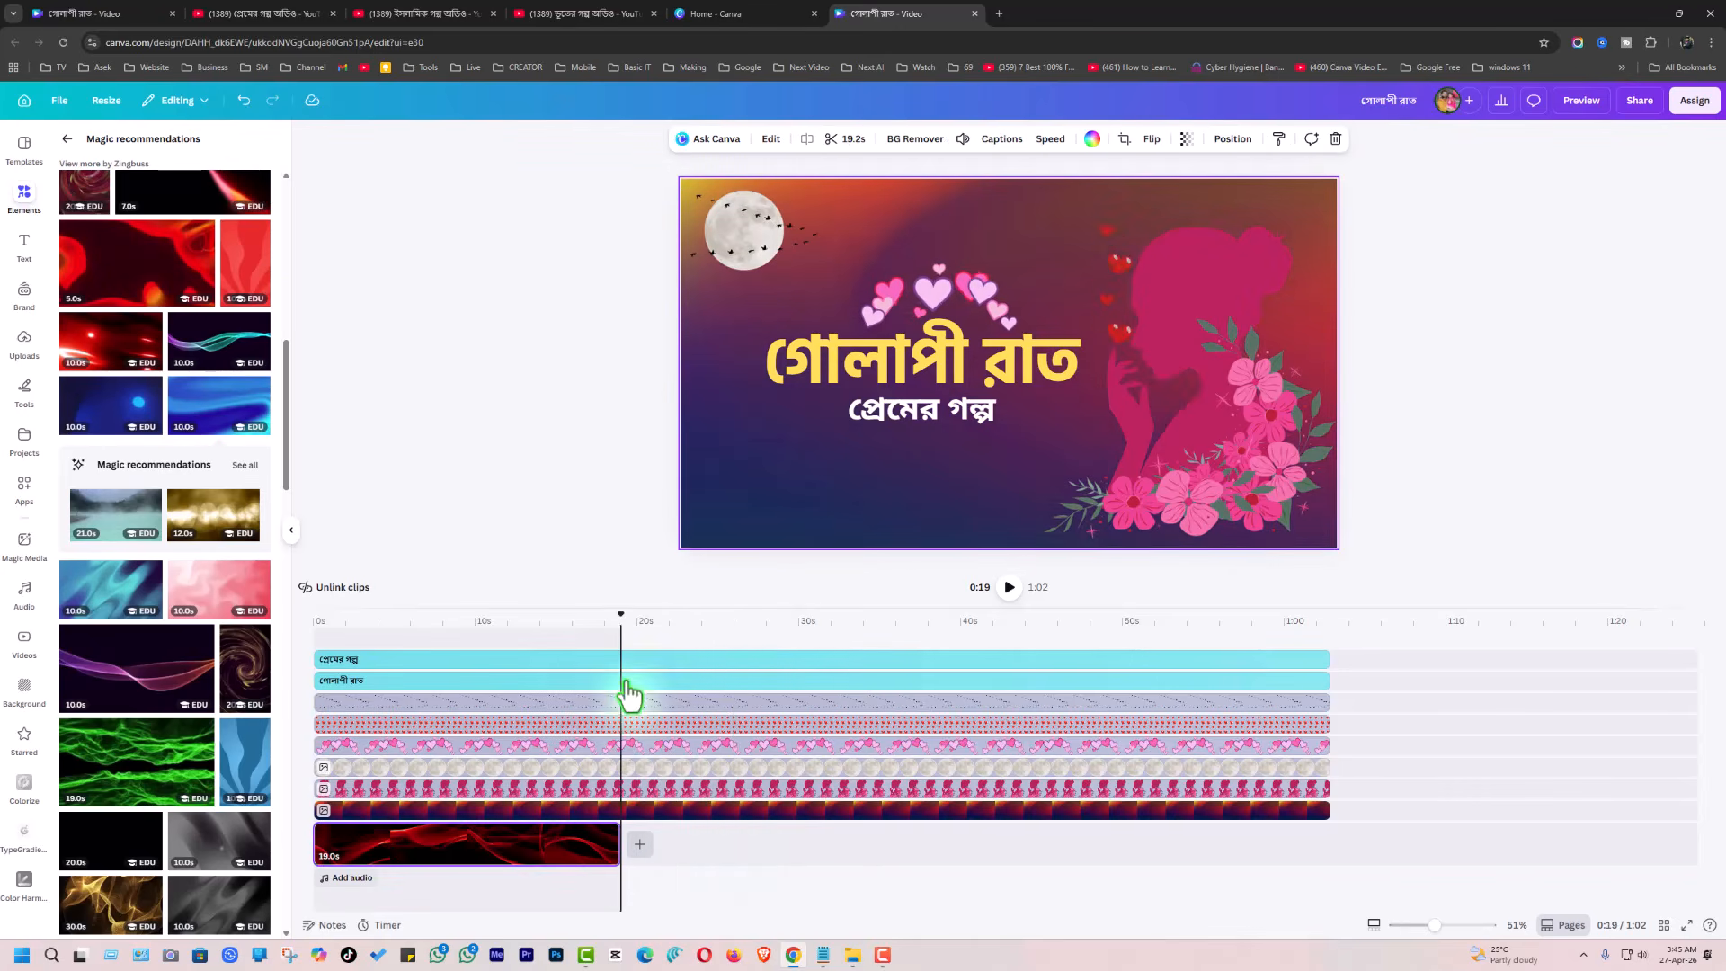
Set the gradient background layer's transparency to 86 and scrub just past the red wave clip's end to compare
drag(618, 622, 629, 622)
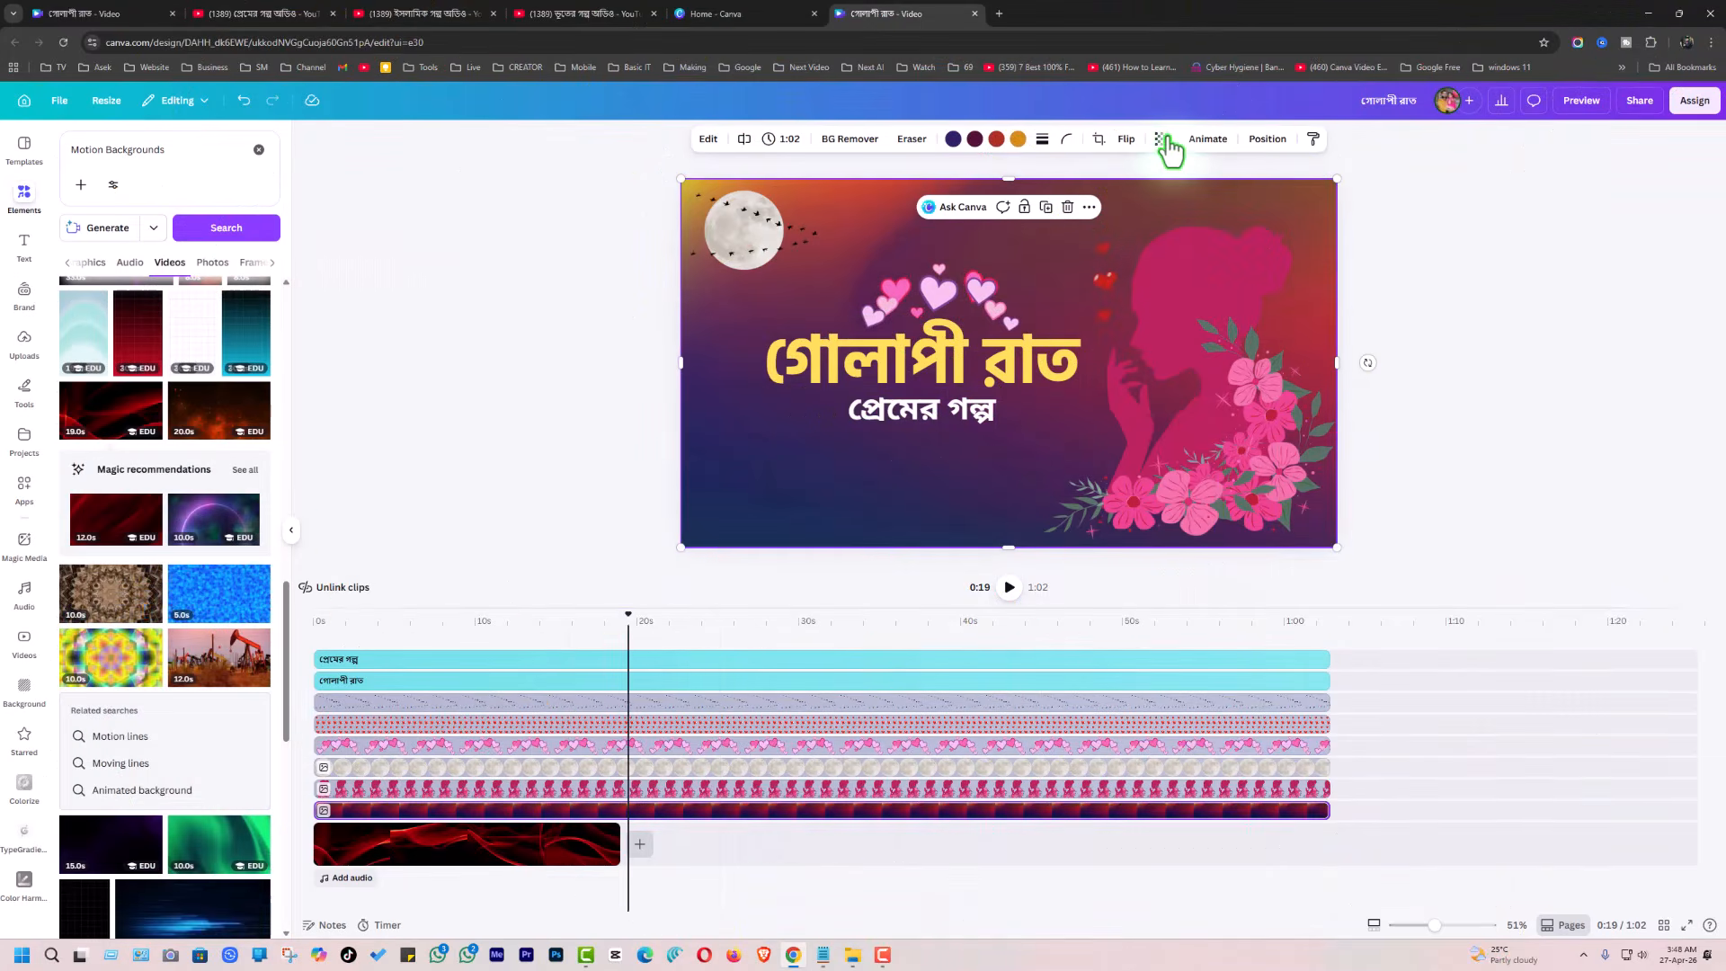
click(1161, 142)
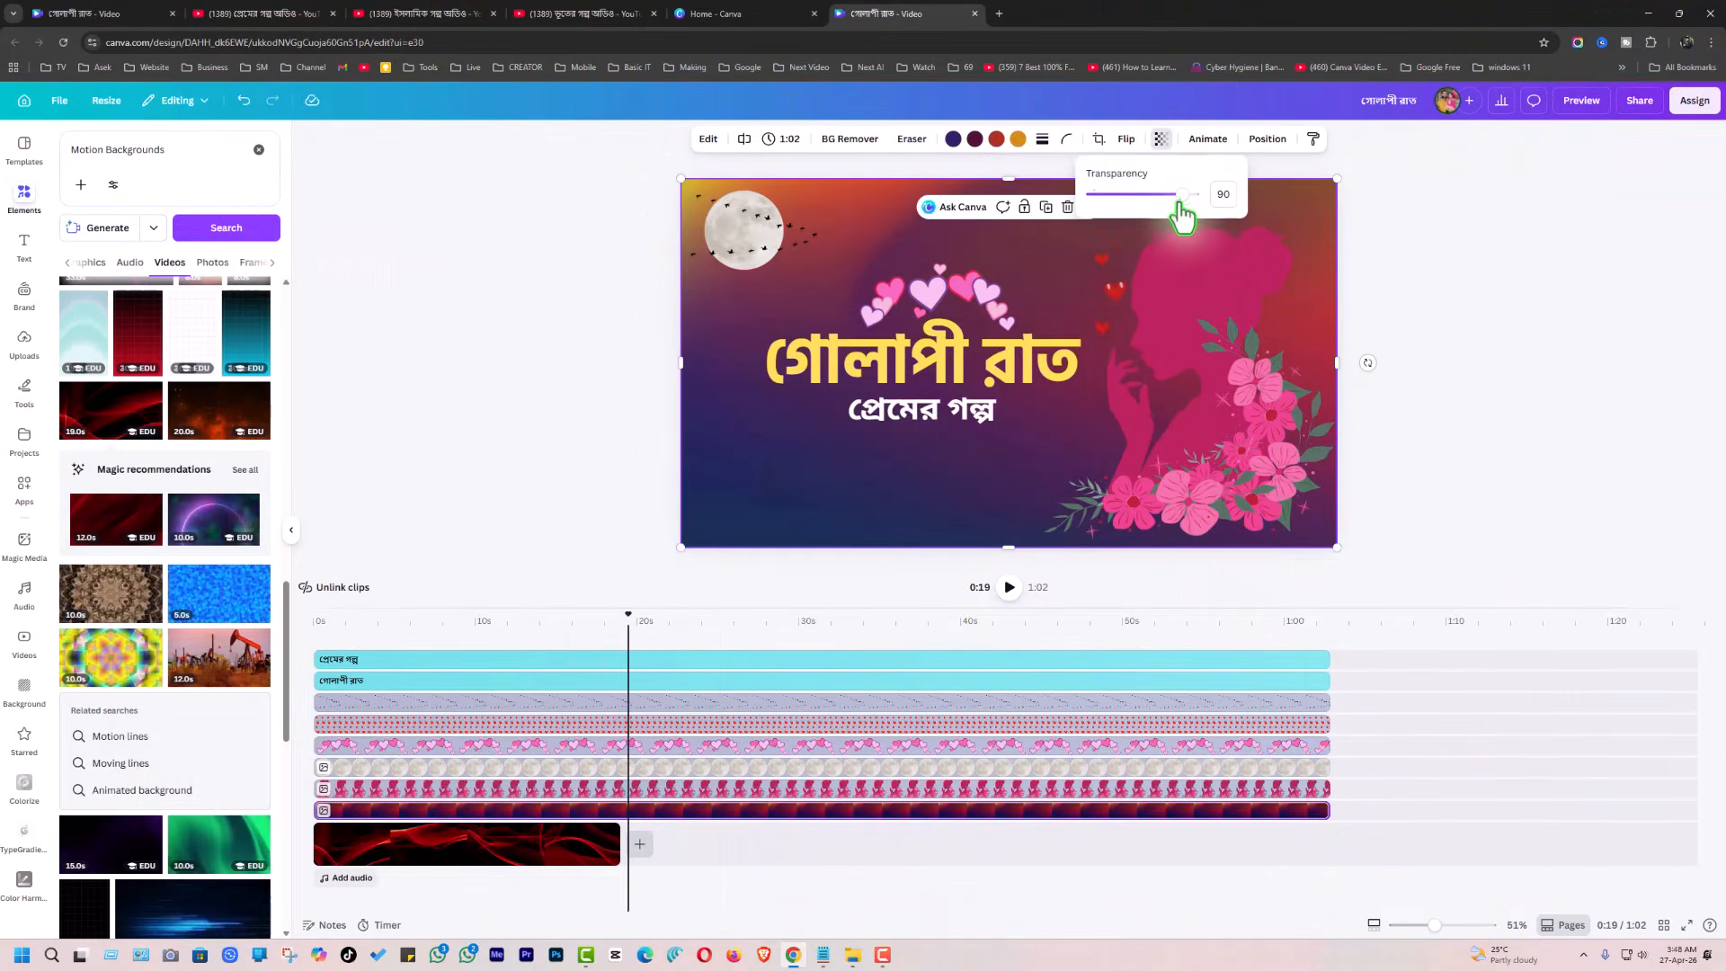
drag(1182, 192, 1176, 198)
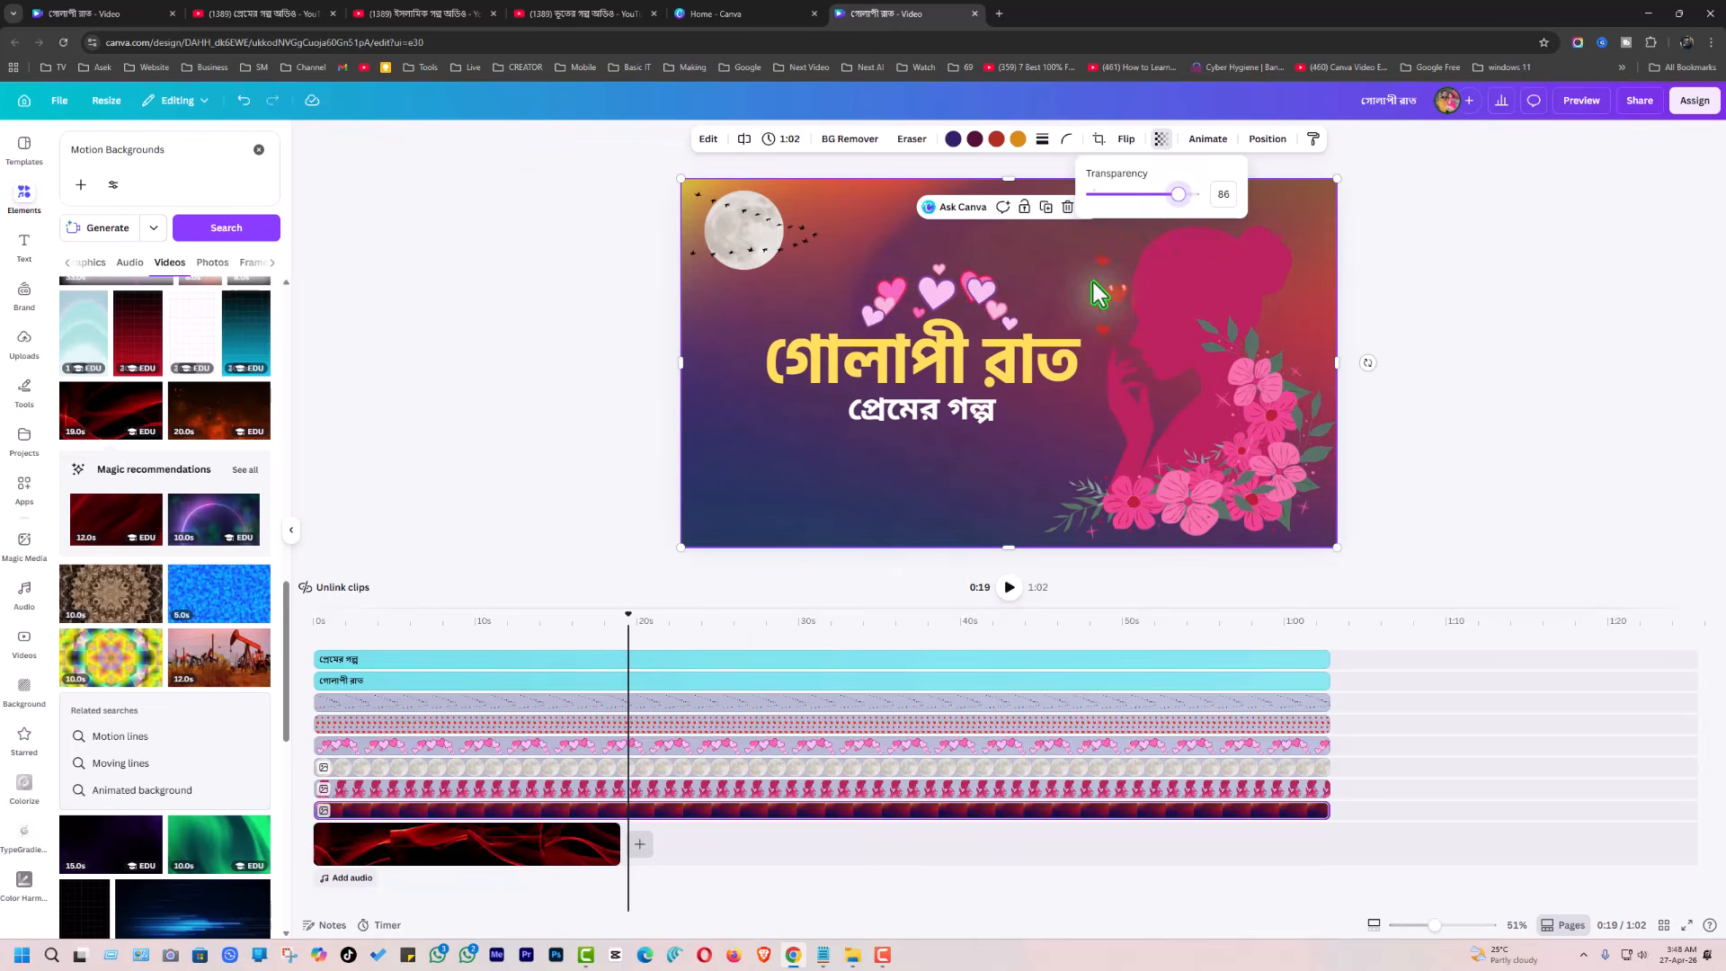
mouse_move(627, 619)
mouse_down()
mouse_move(497, 624)
mouse_move(635, 646)
mouse_up()
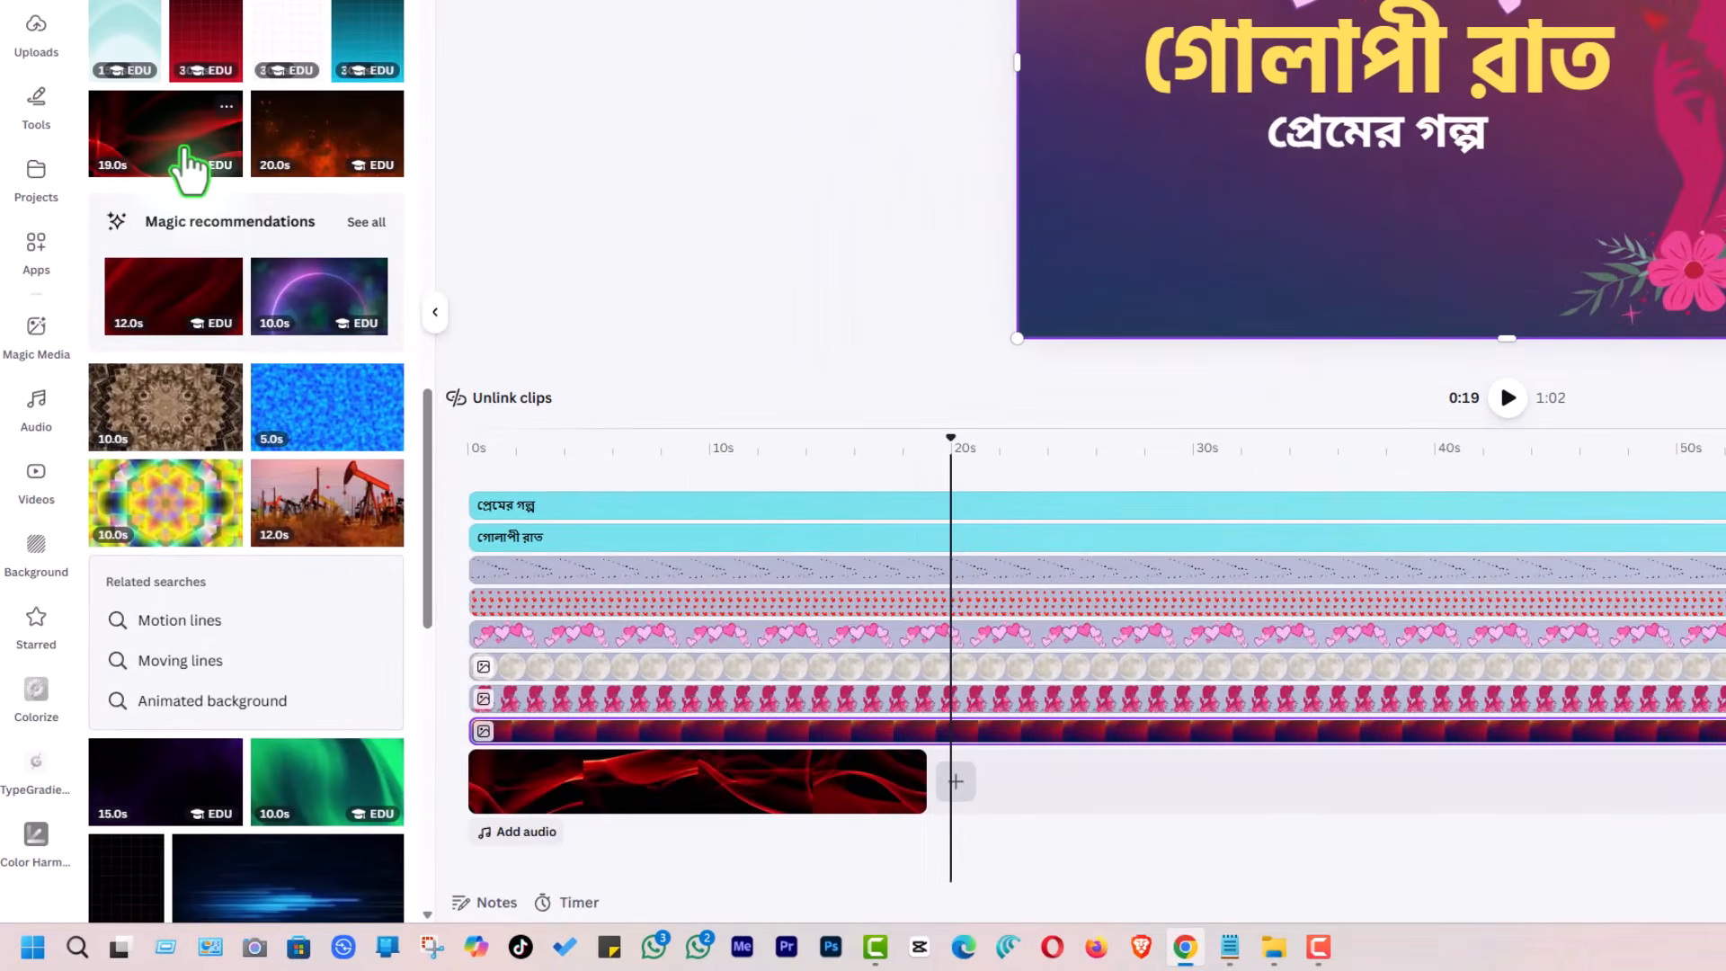
Add three more 19.0s red wave clips after the first and trim the last to 5.8s, ending at about 1:02
click(188, 166)
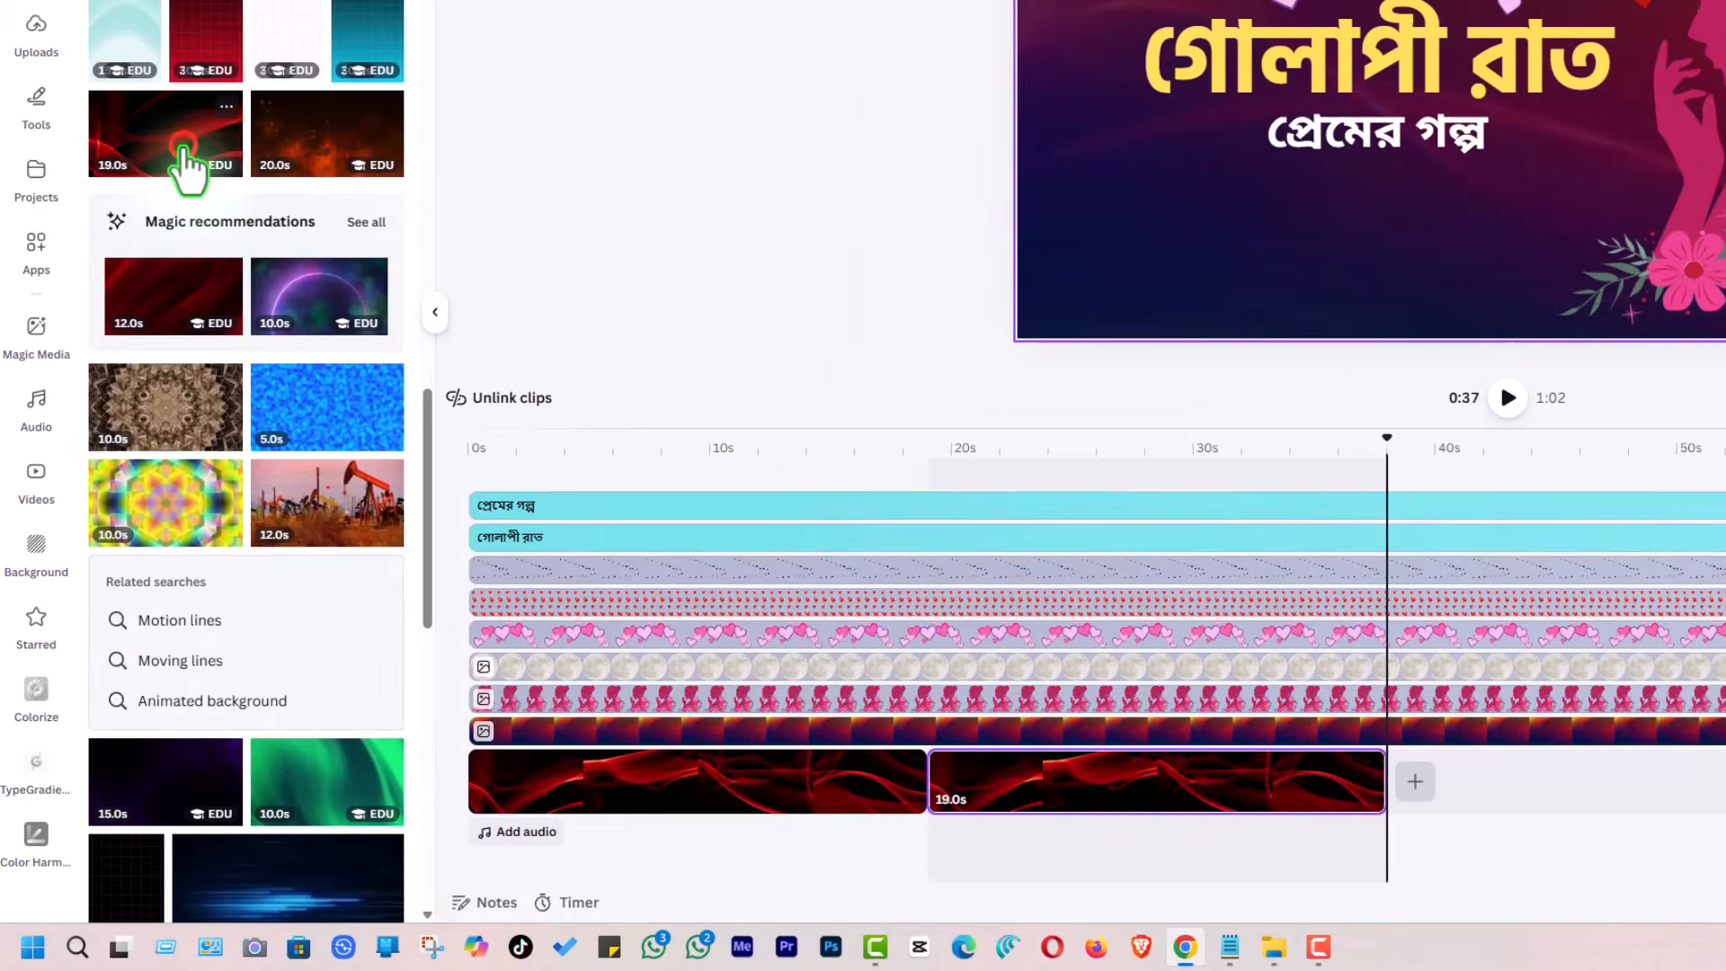
click(189, 167)
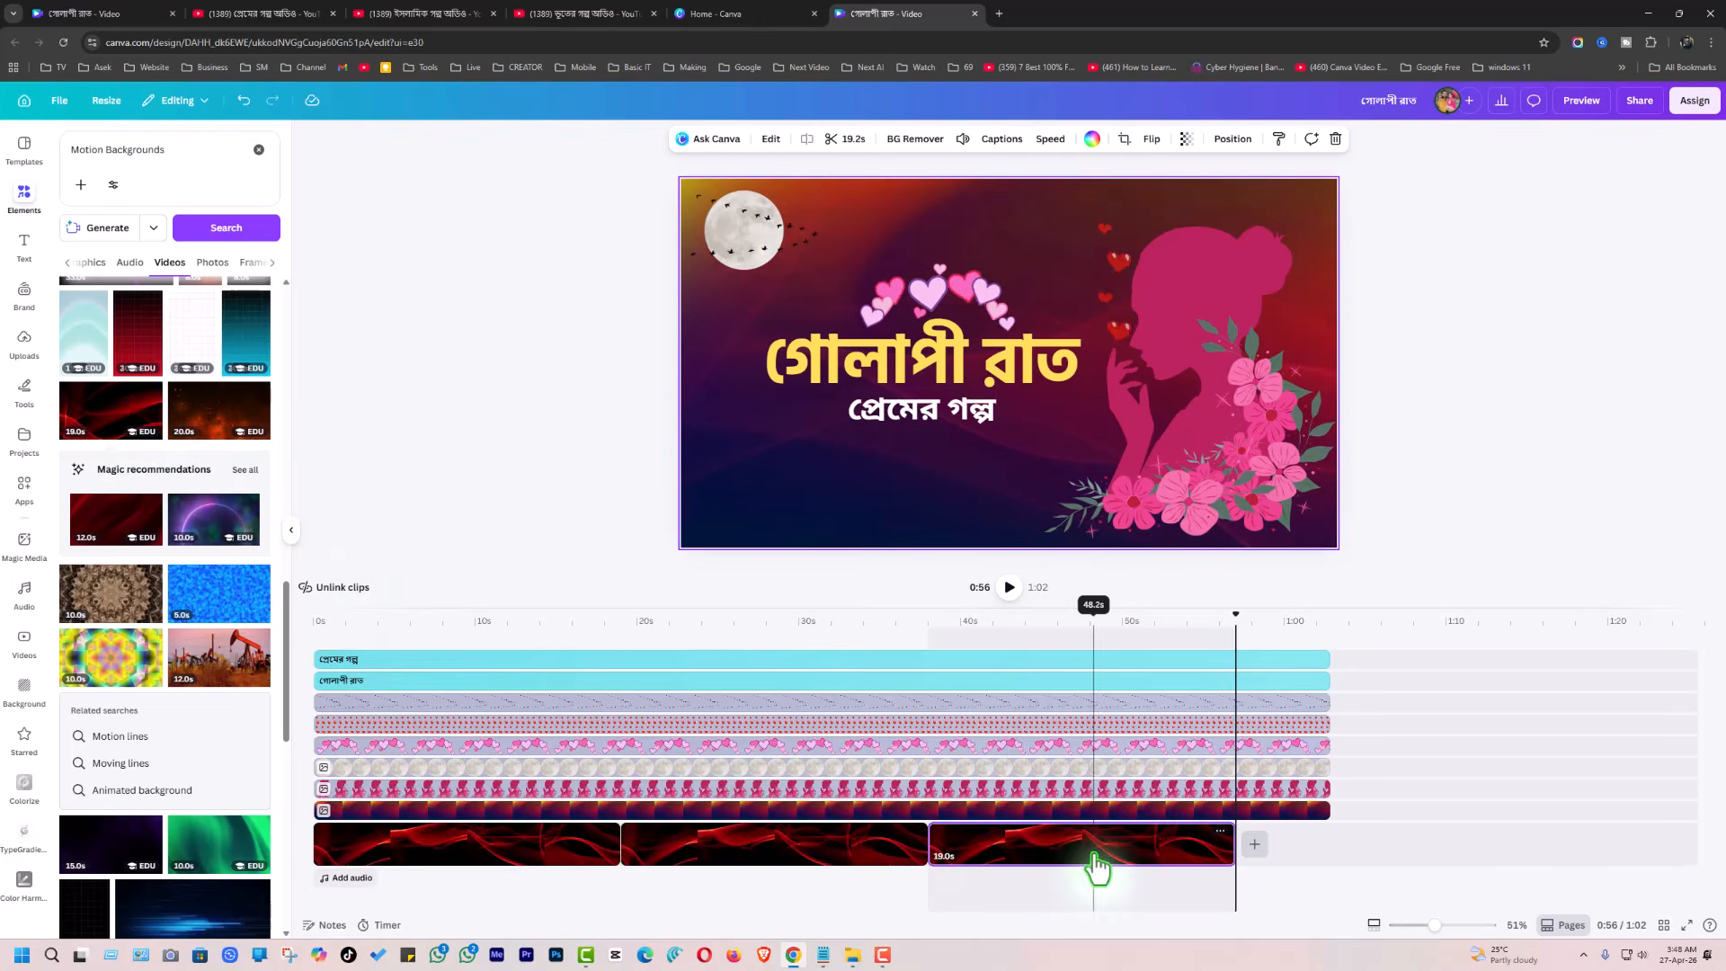
click(106, 421)
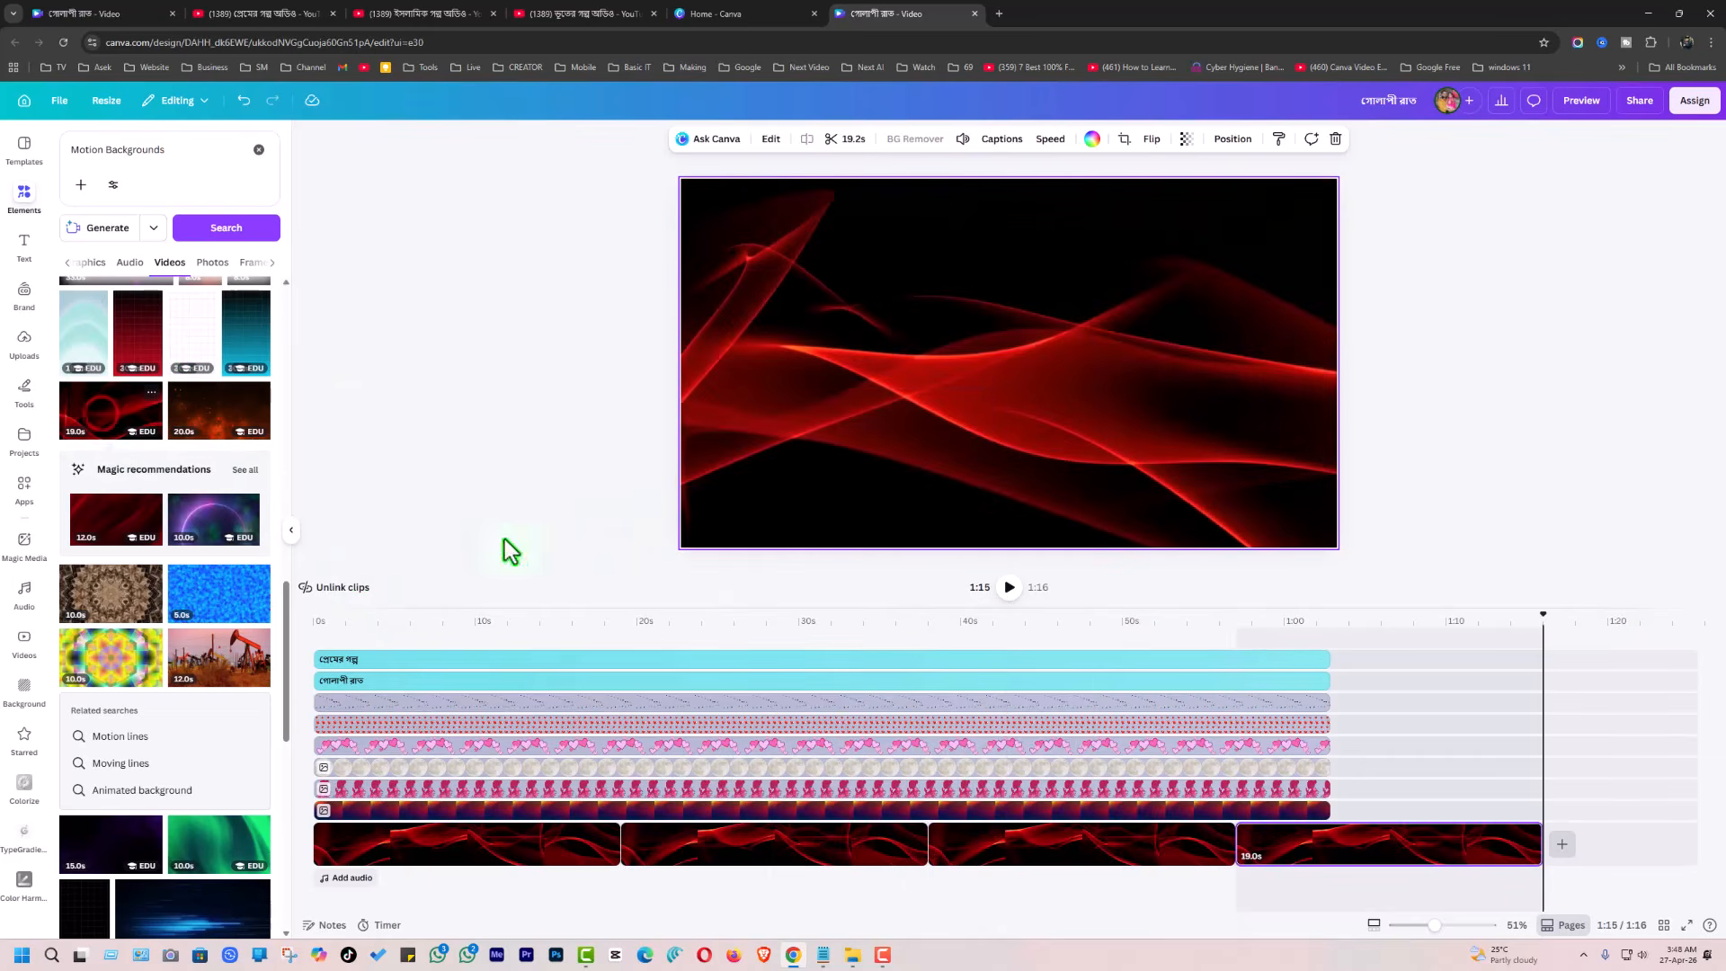
click(1480, 850)
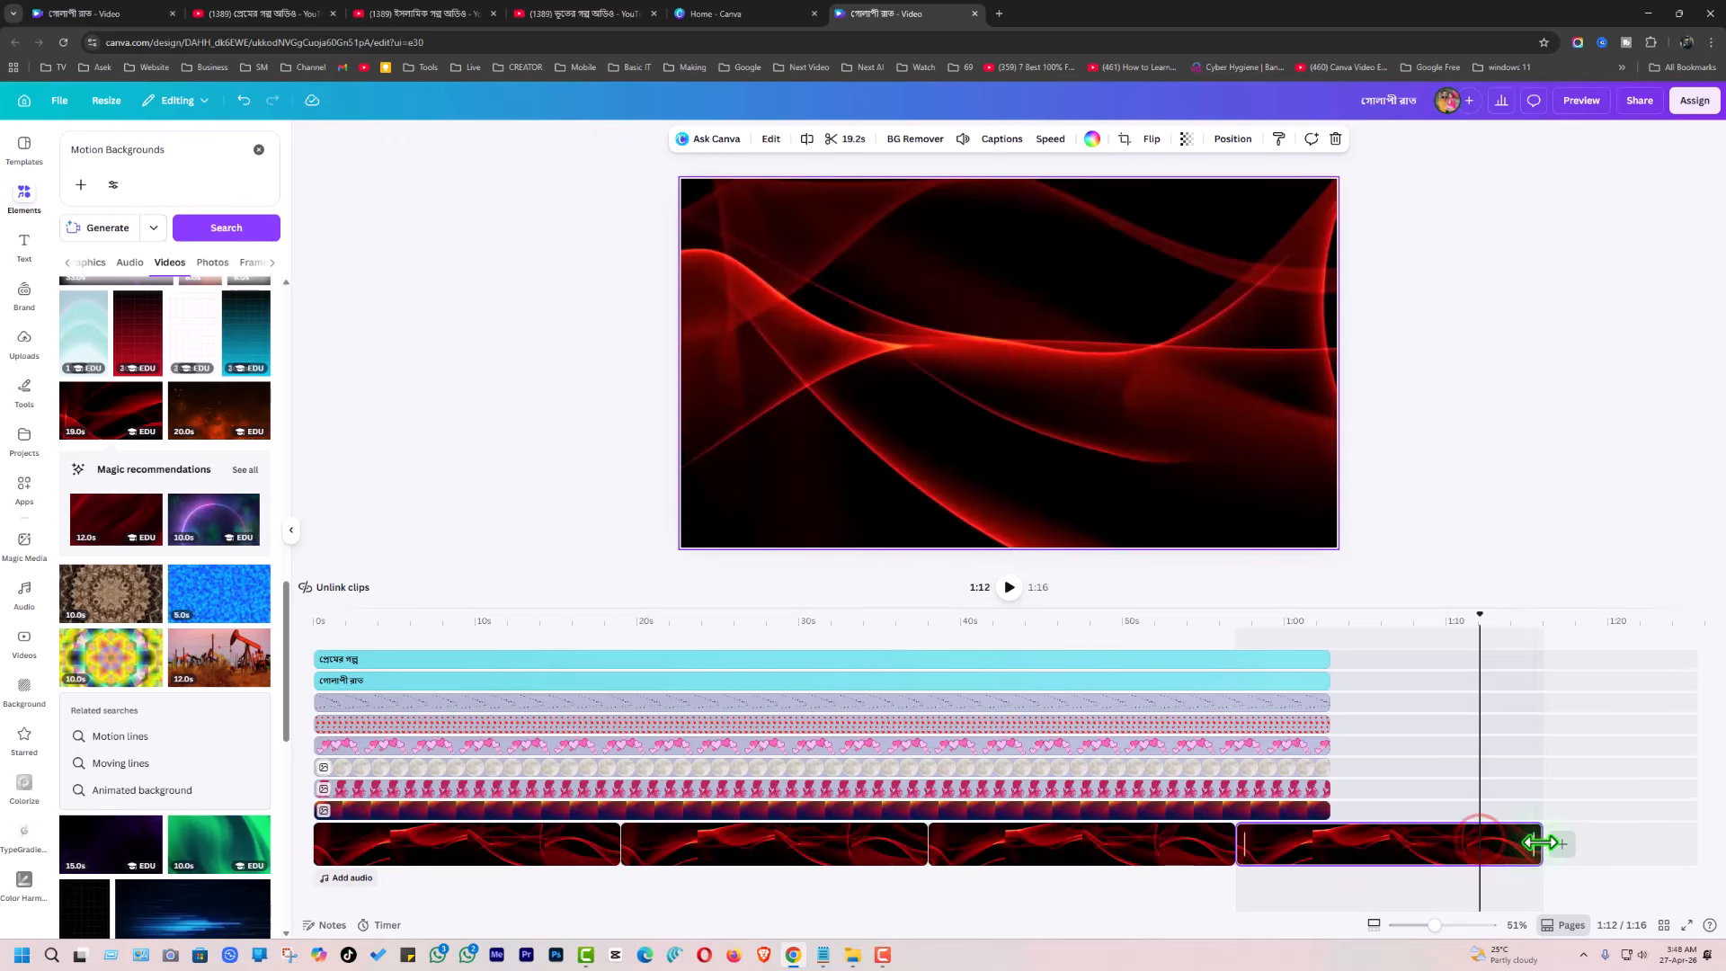
drag(1541, 845, 1330, 850)
Play the video from the start to check the gradient over the red wave background
drag(1329, 617, 280, 626)
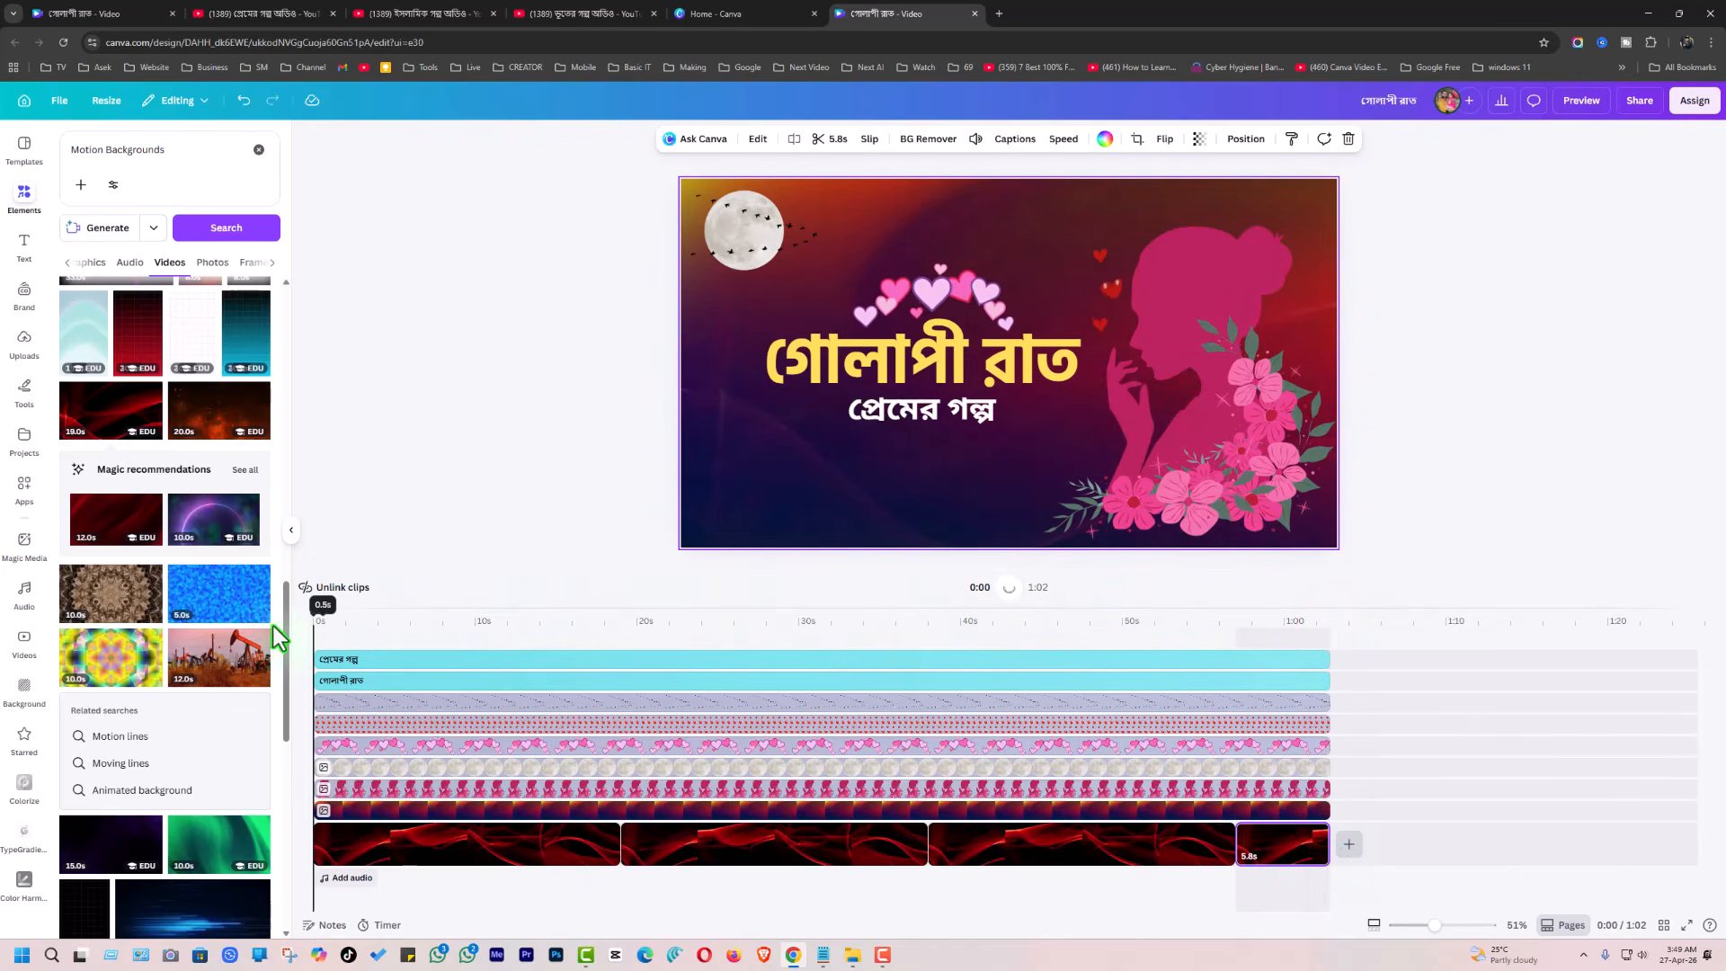
click(1010, 588)
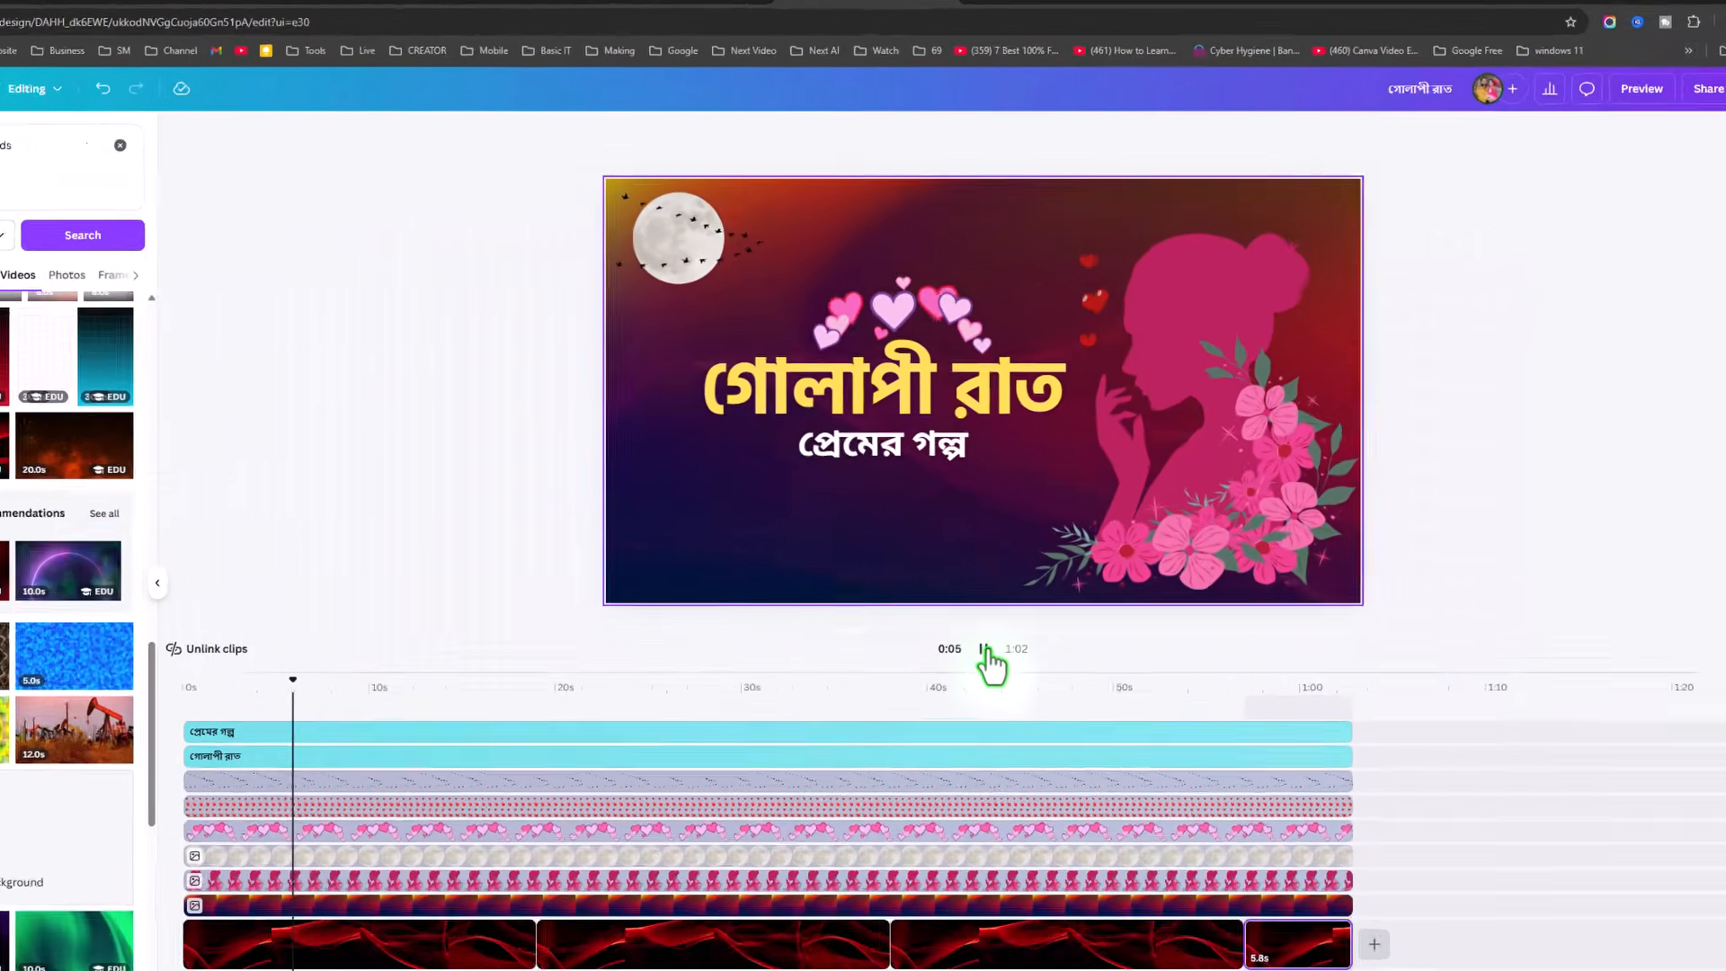
click(1011, 588)
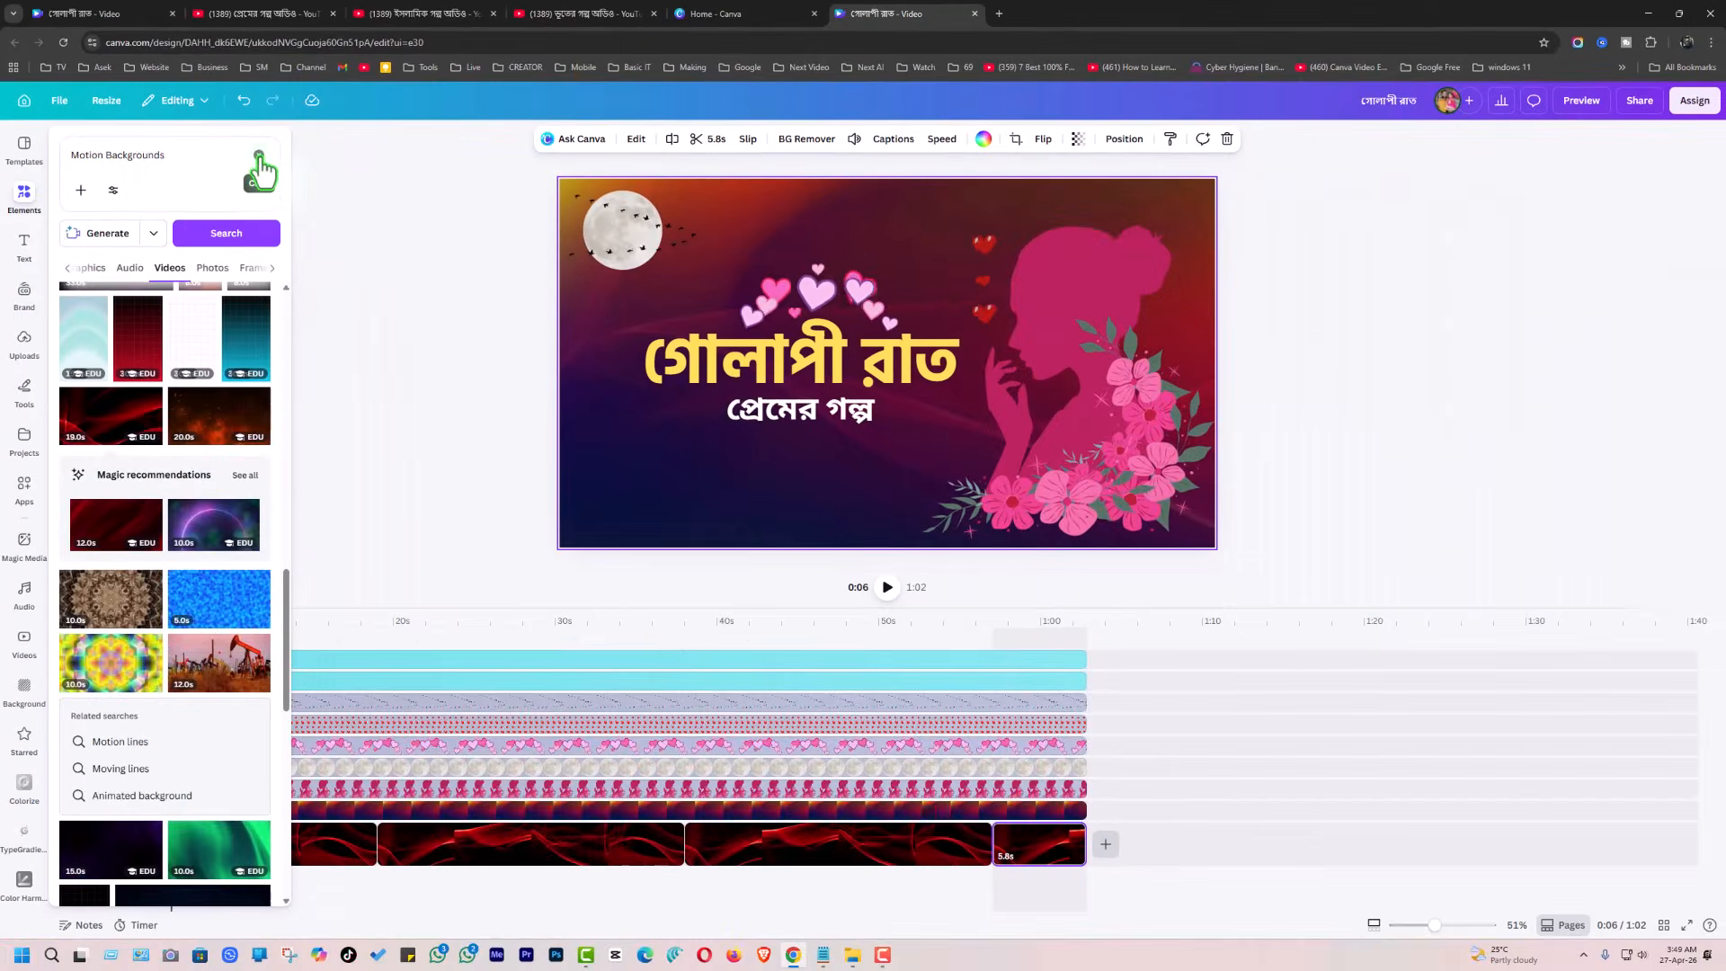
Search the elements for "audio wave" and add the animated pink-red waveform graphic to the design
click(259, 156)
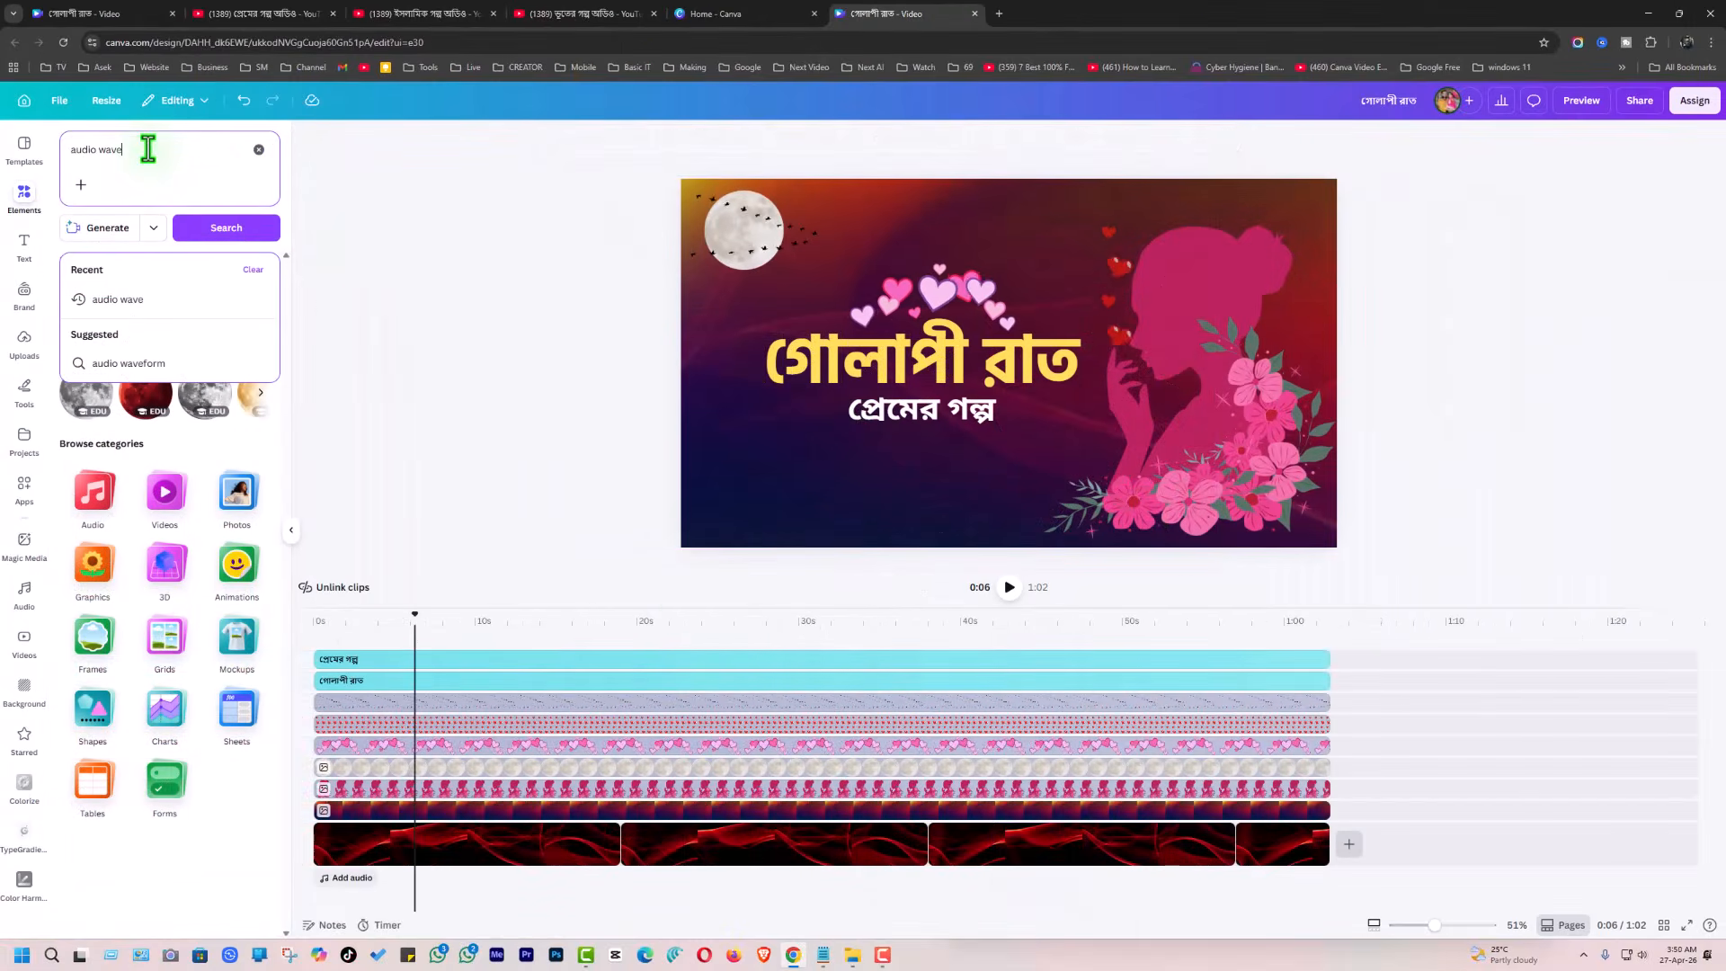
key(Return)
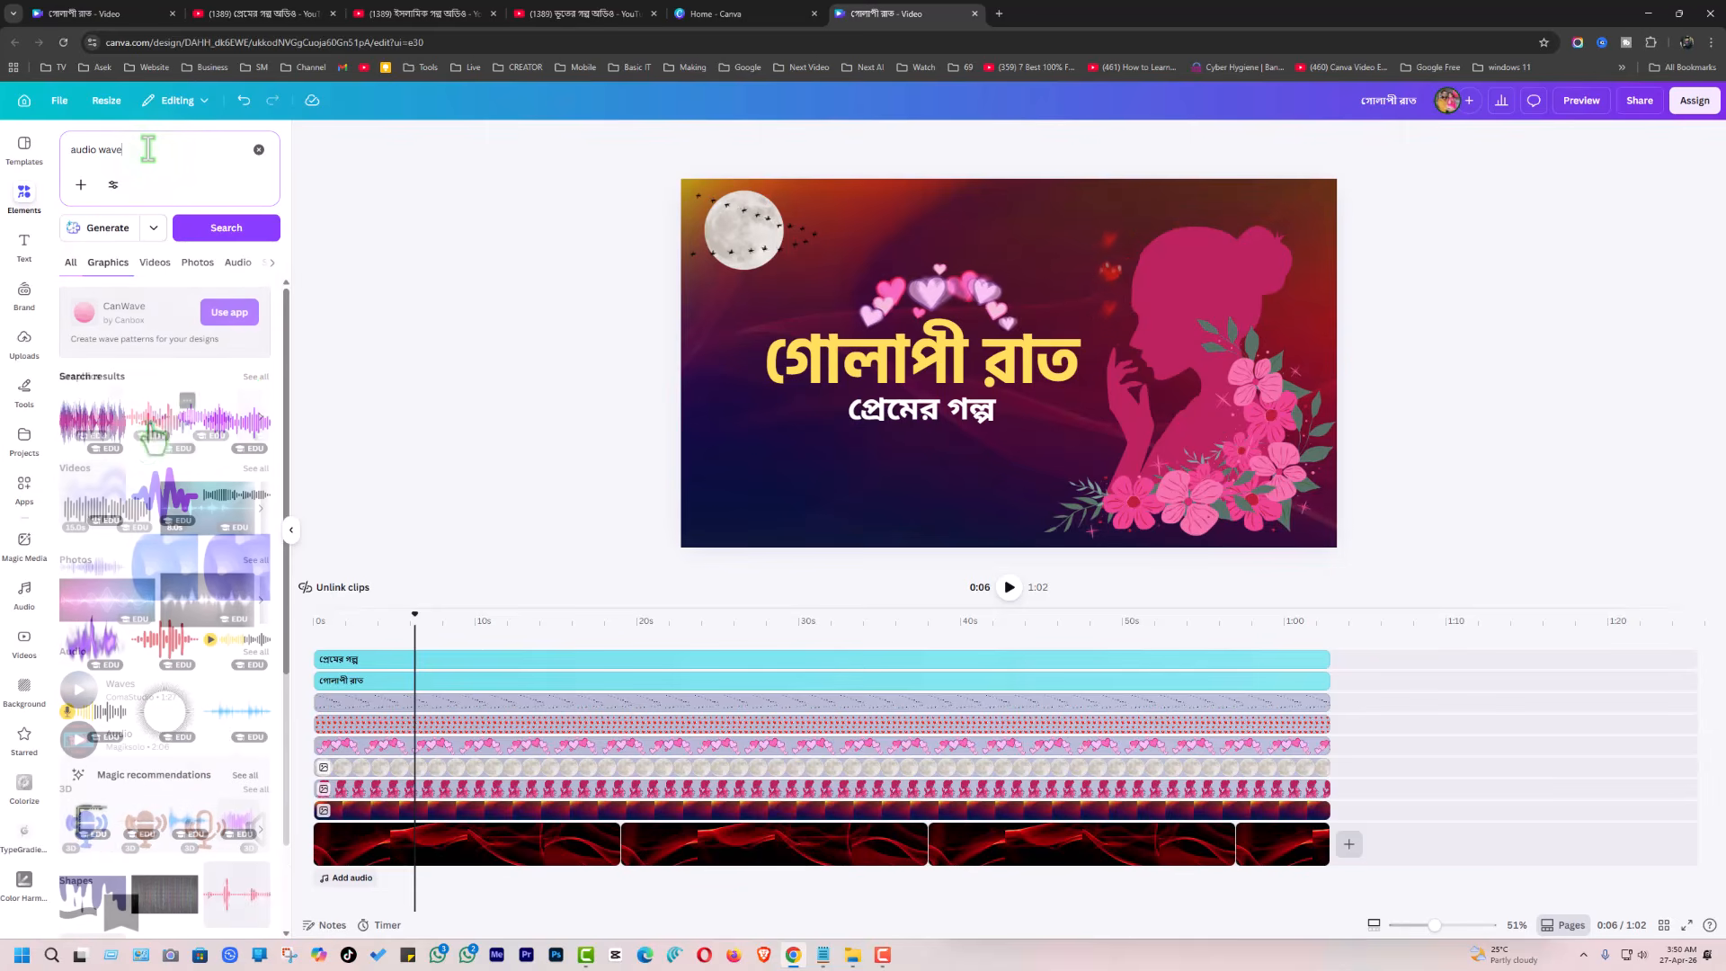
drag(284, 382, 250, 553)
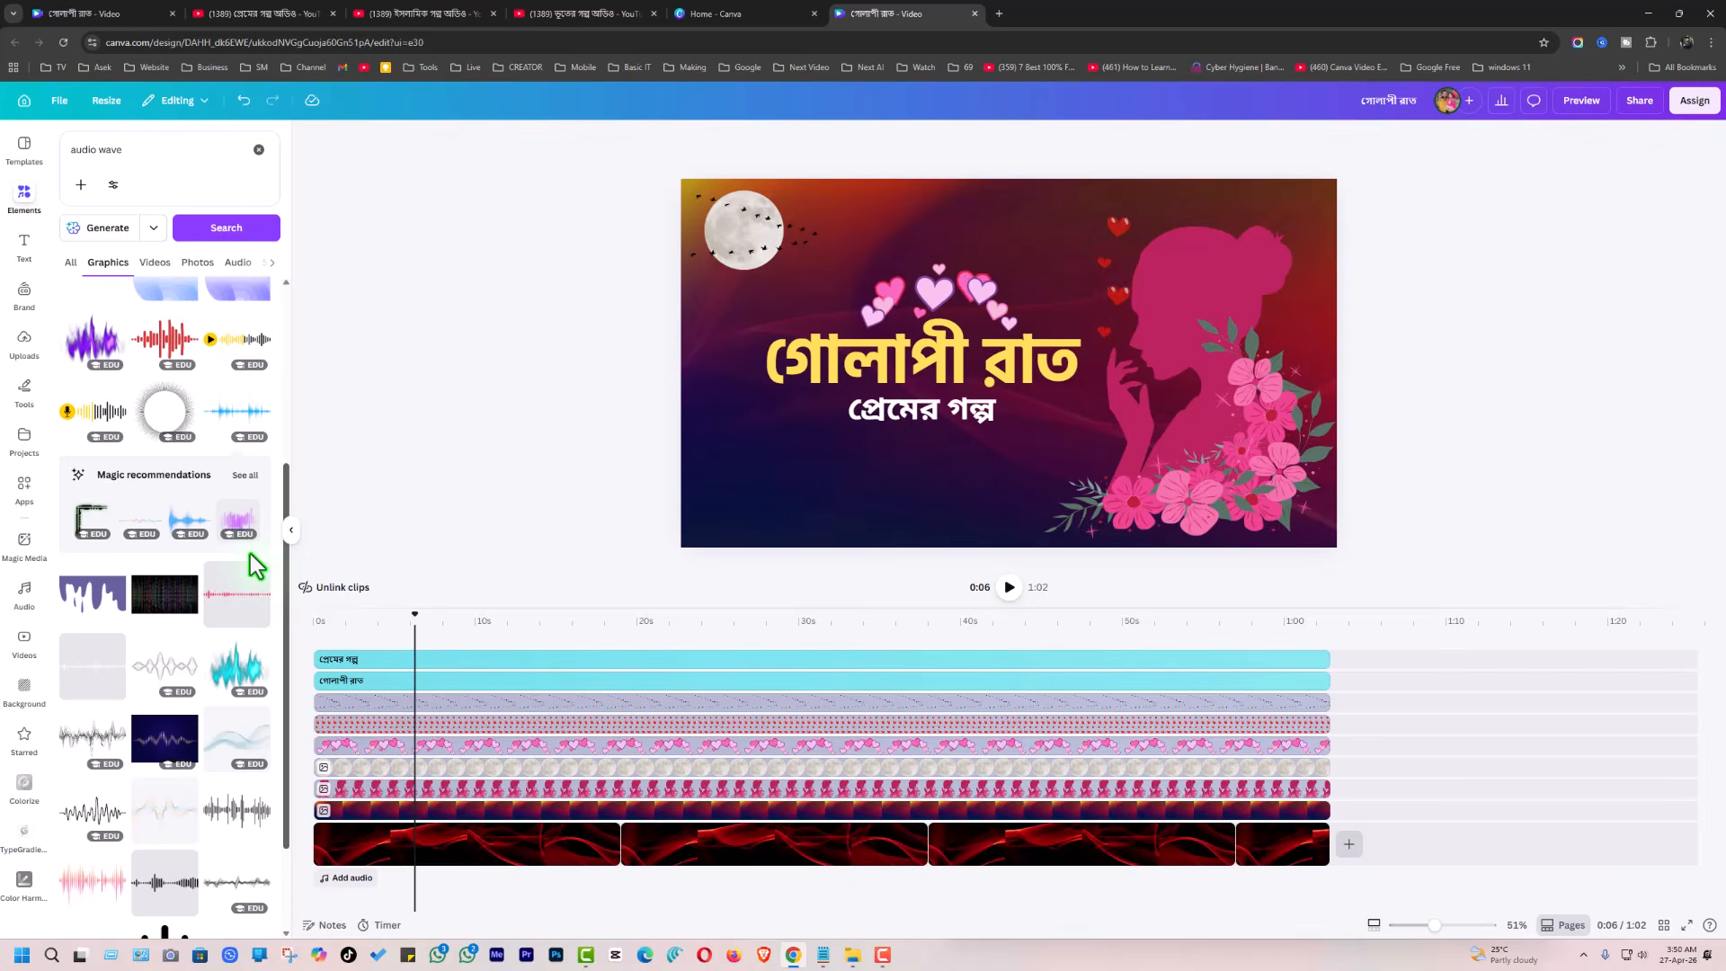
scroll(250, 554, down, 2)
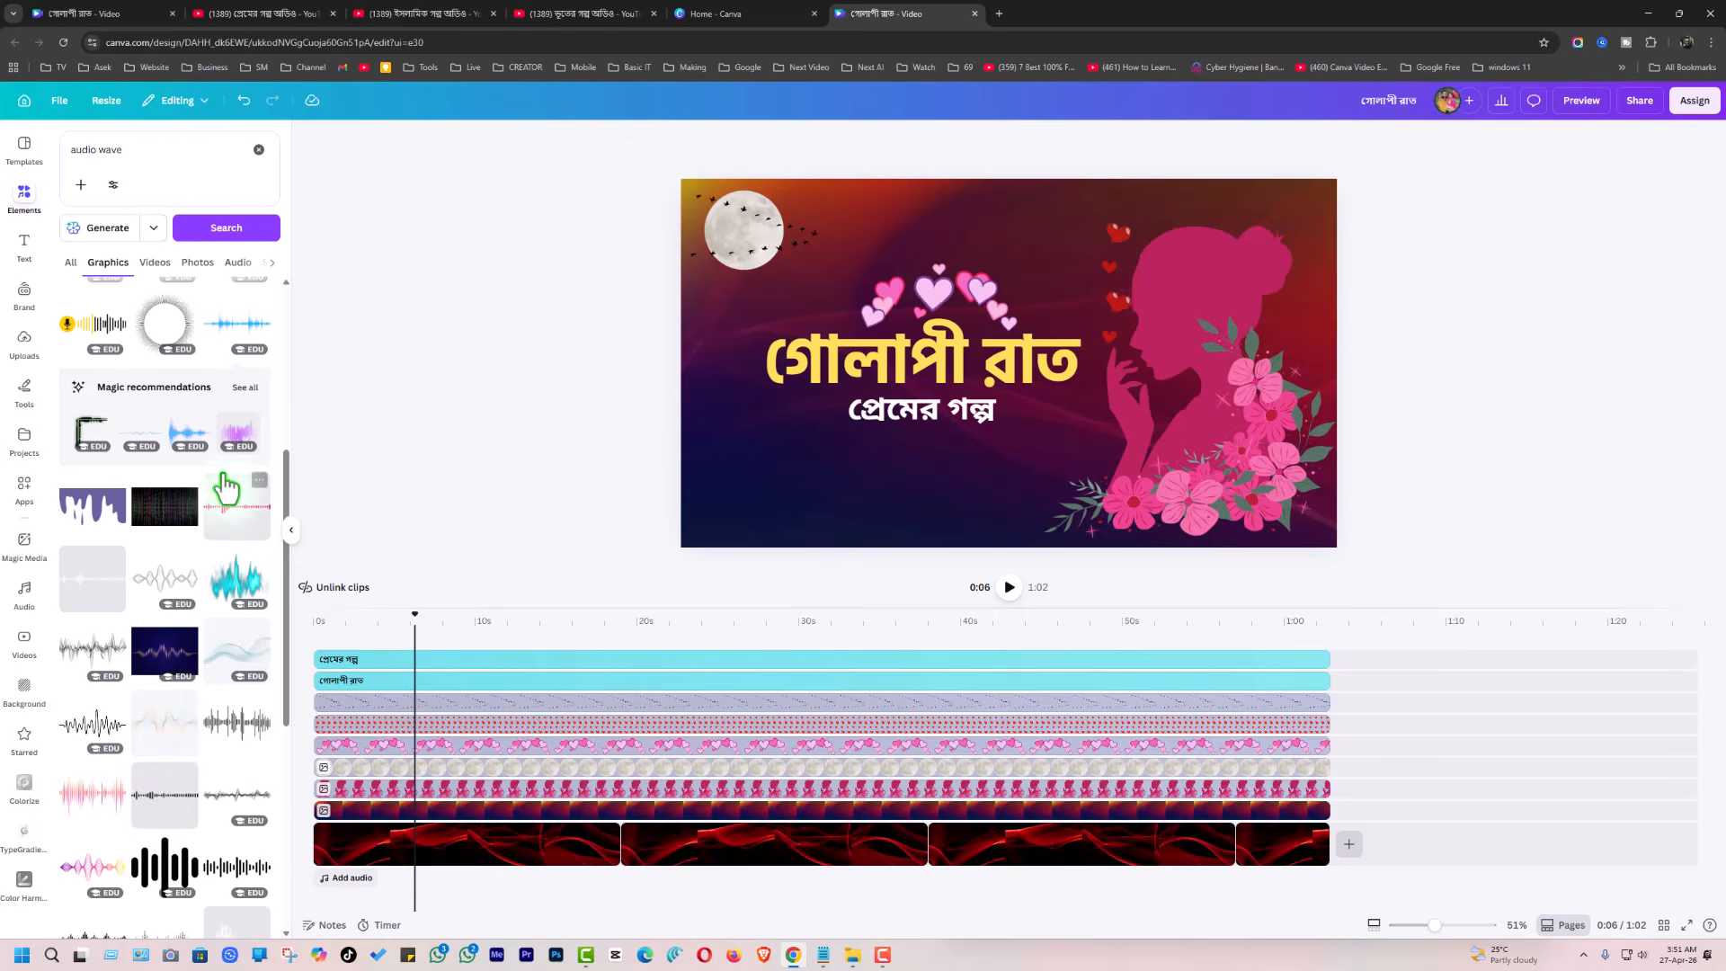
click(236, 520)
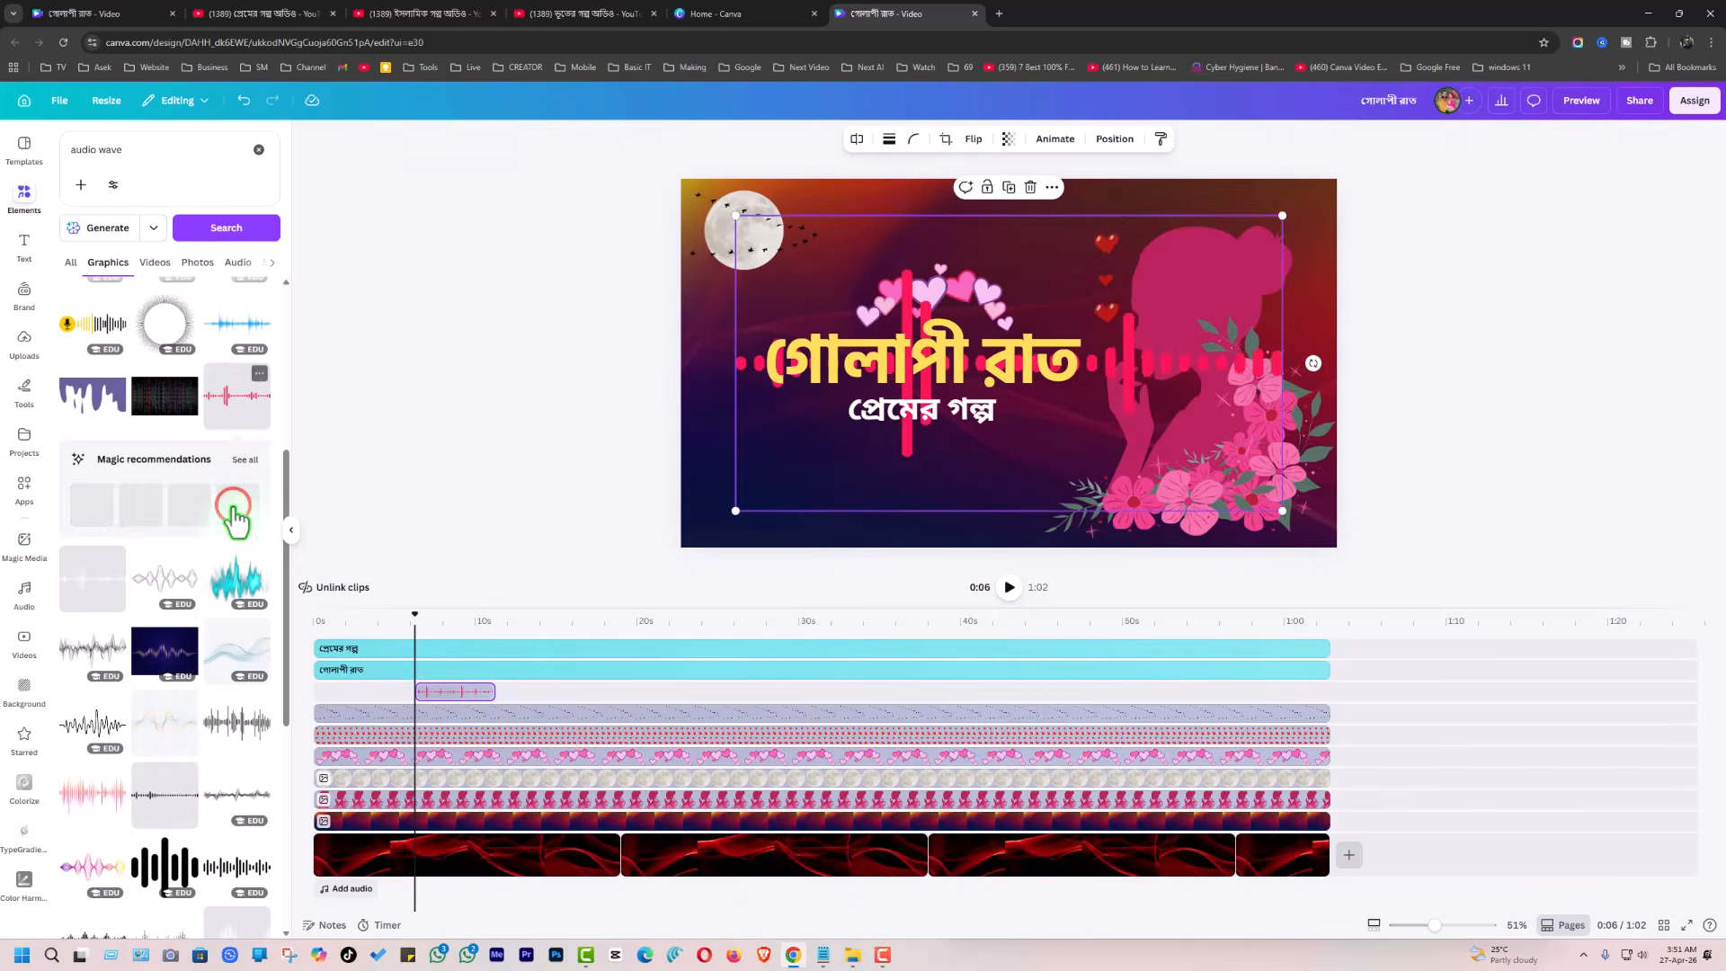
Shrink the waveform graphic and place it below the subtitle "প্রেমের গল্প", just beside the woman's flowers
drag(1110, 389, 1051, 478)
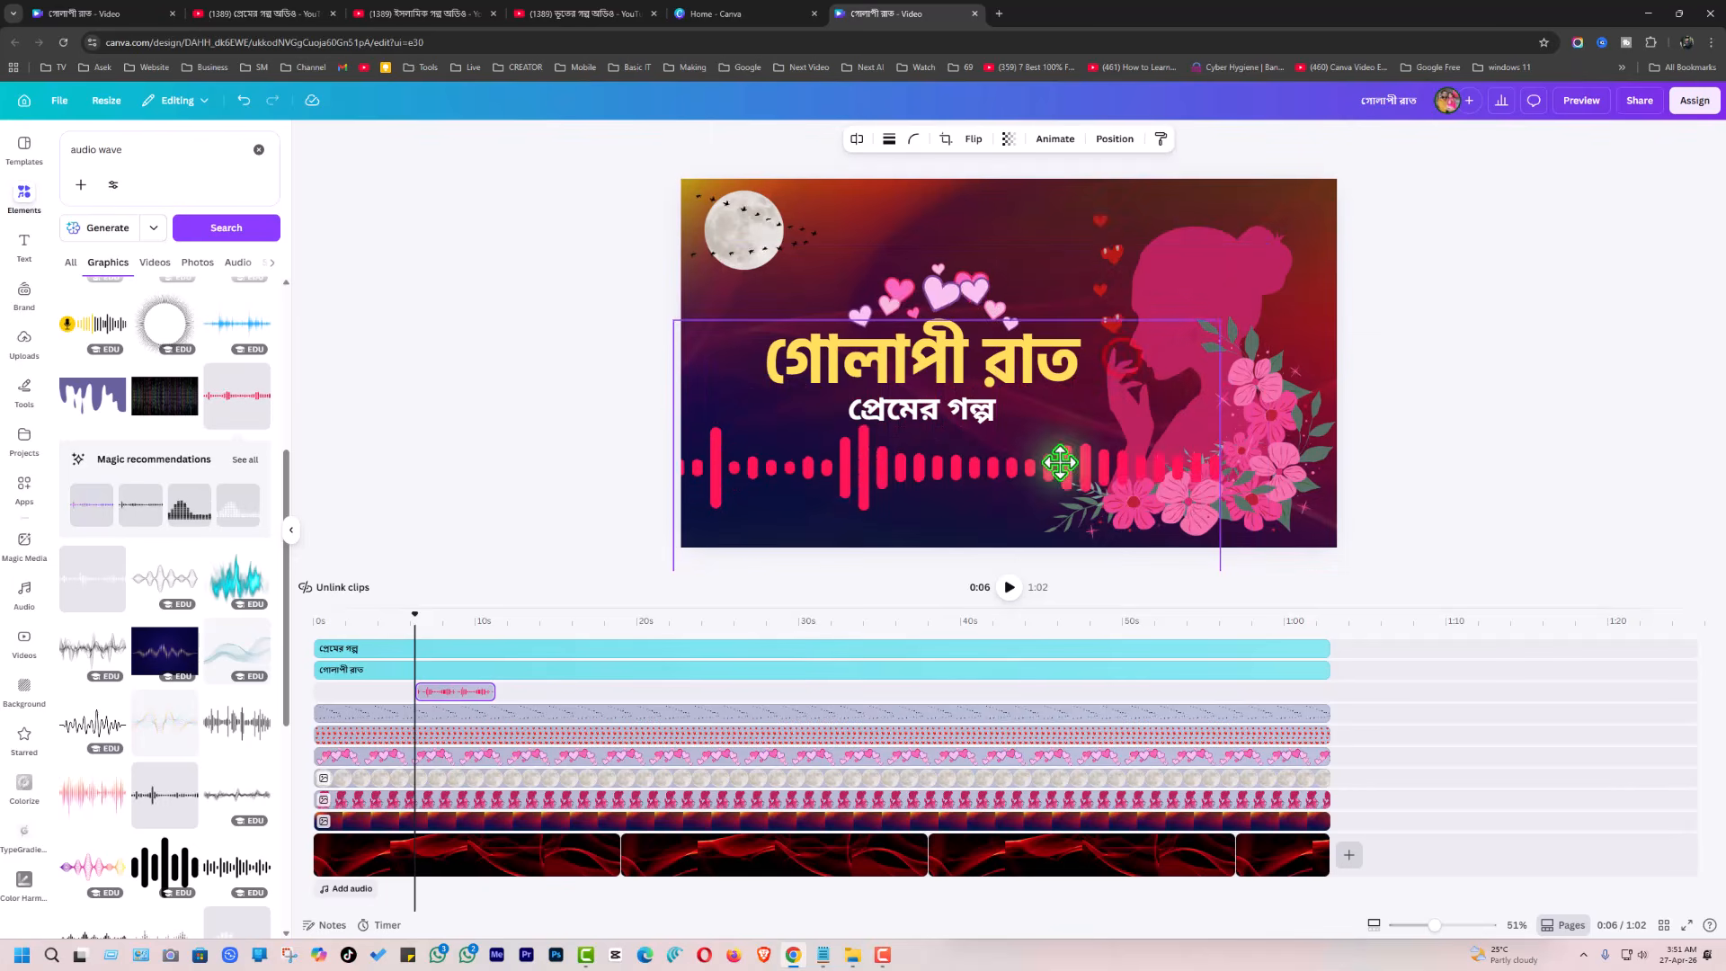
drag(1219, 319, 1082, 408)
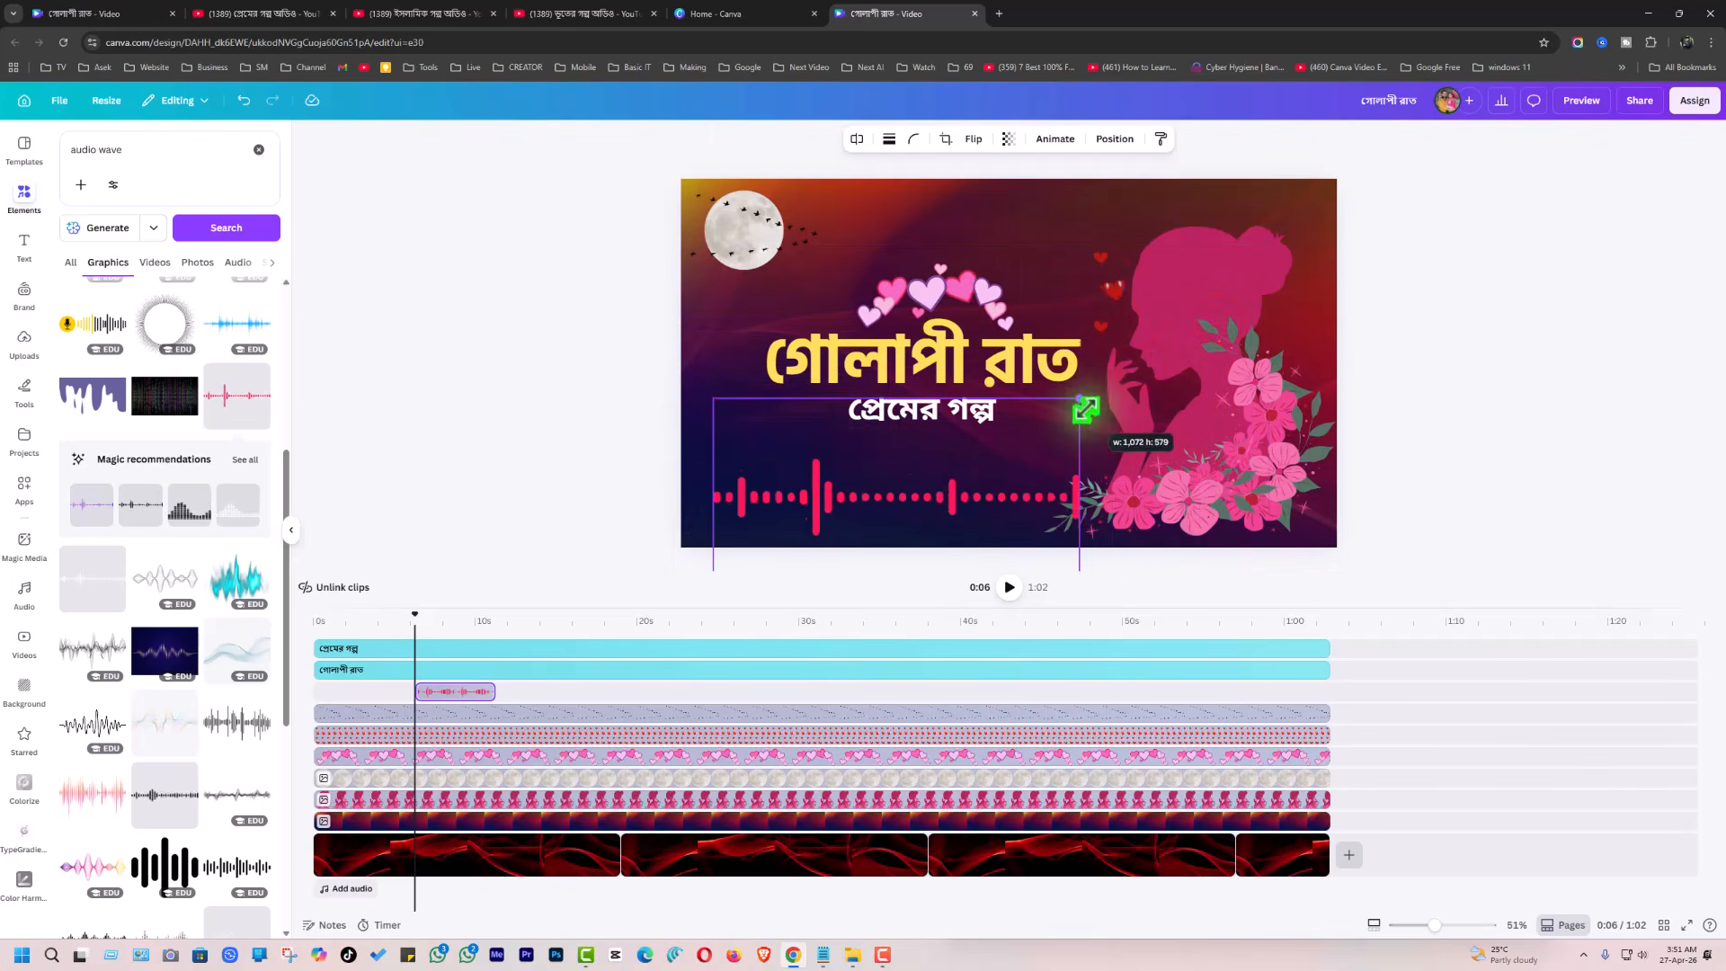
drag(975, 489, 1002, 487)
click(1512, 504)
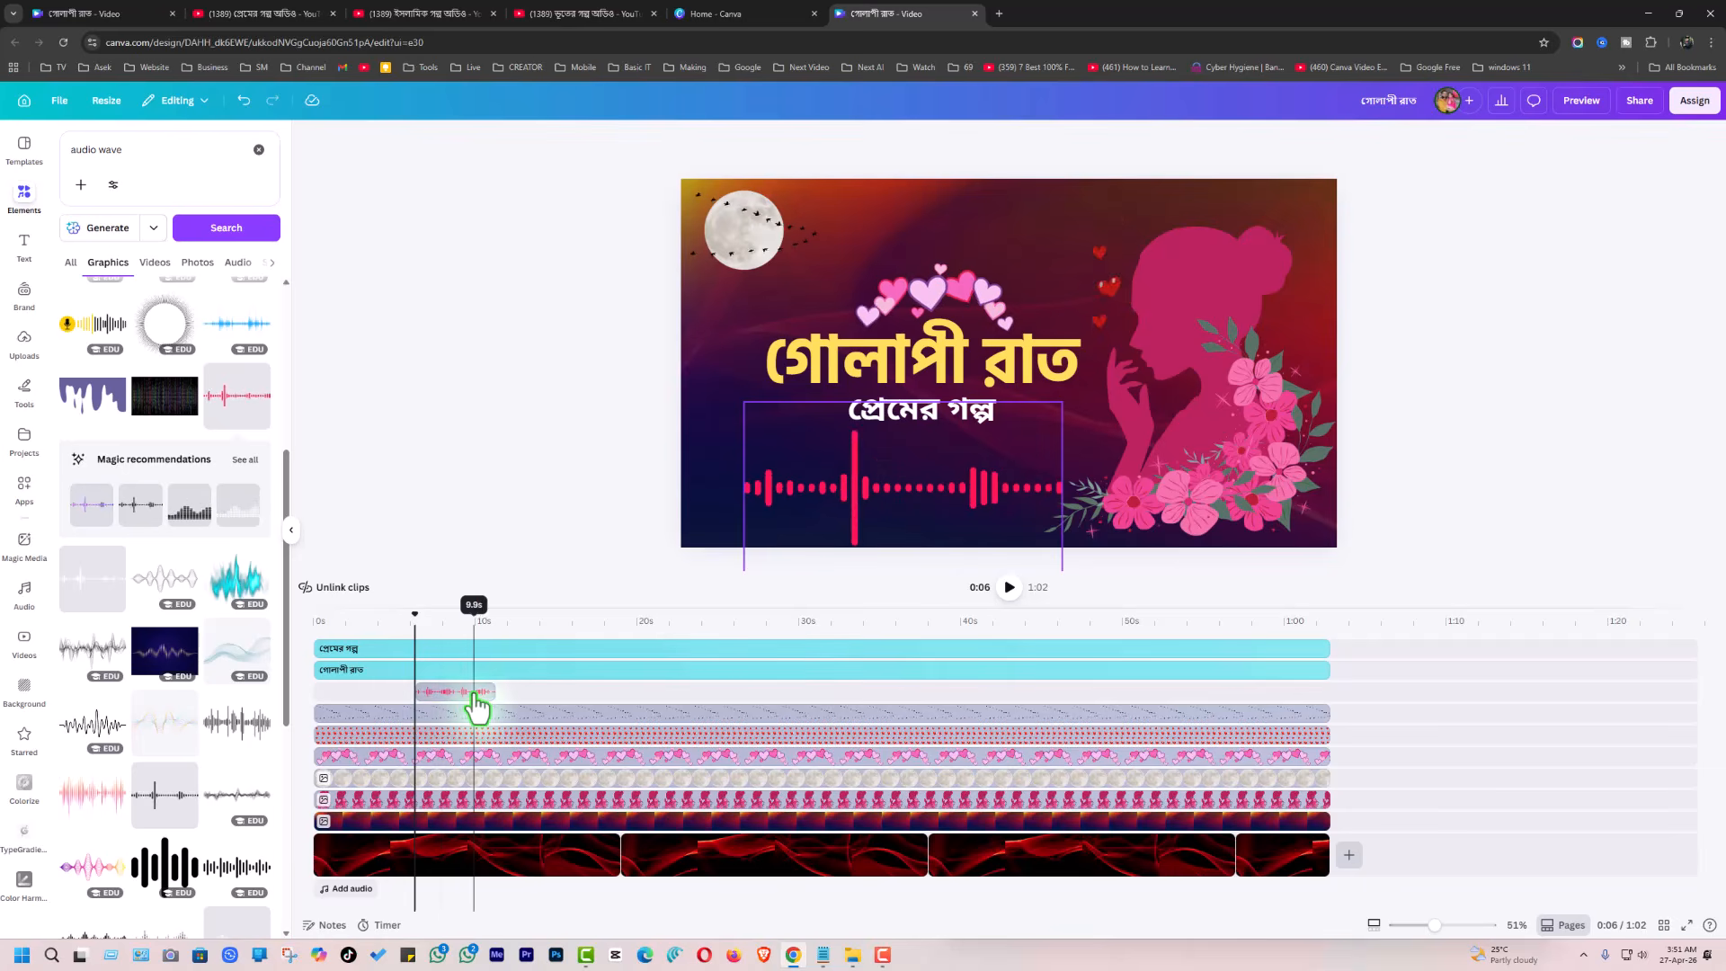
Extend the waveform layer across the timeline from 0s to about 1:02 and play the video from the start
click(463, 693)
drag(459, 694, 1304, 709)
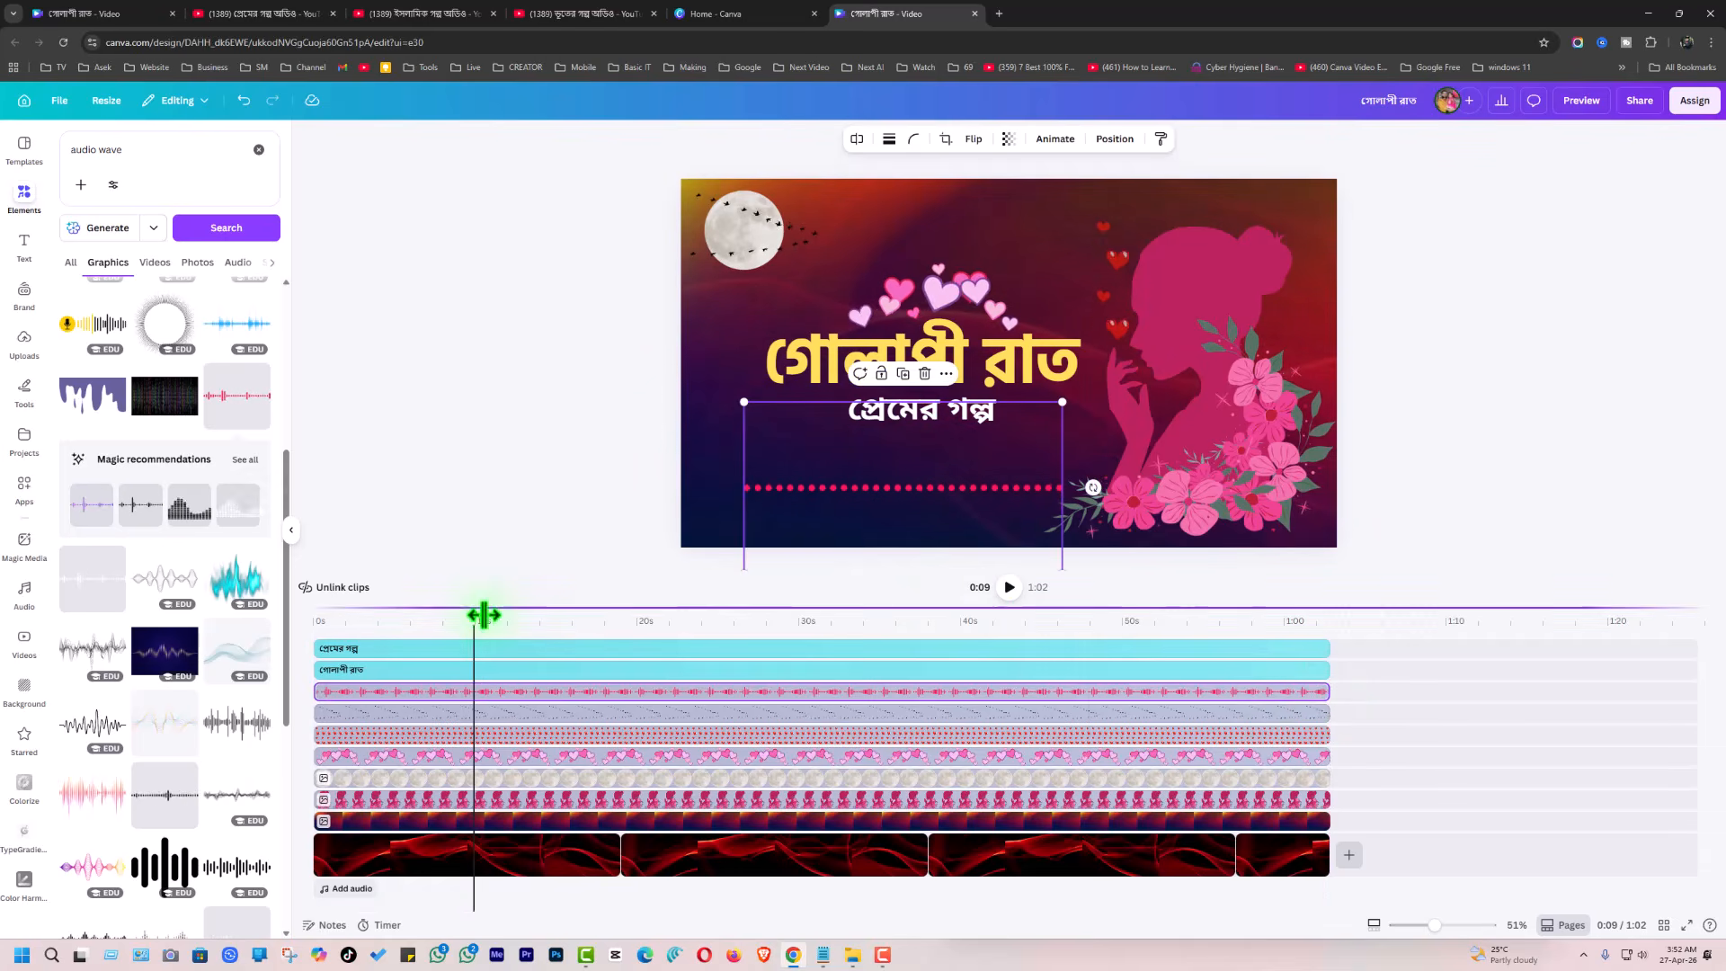
drag(473, 614, 314, 619)
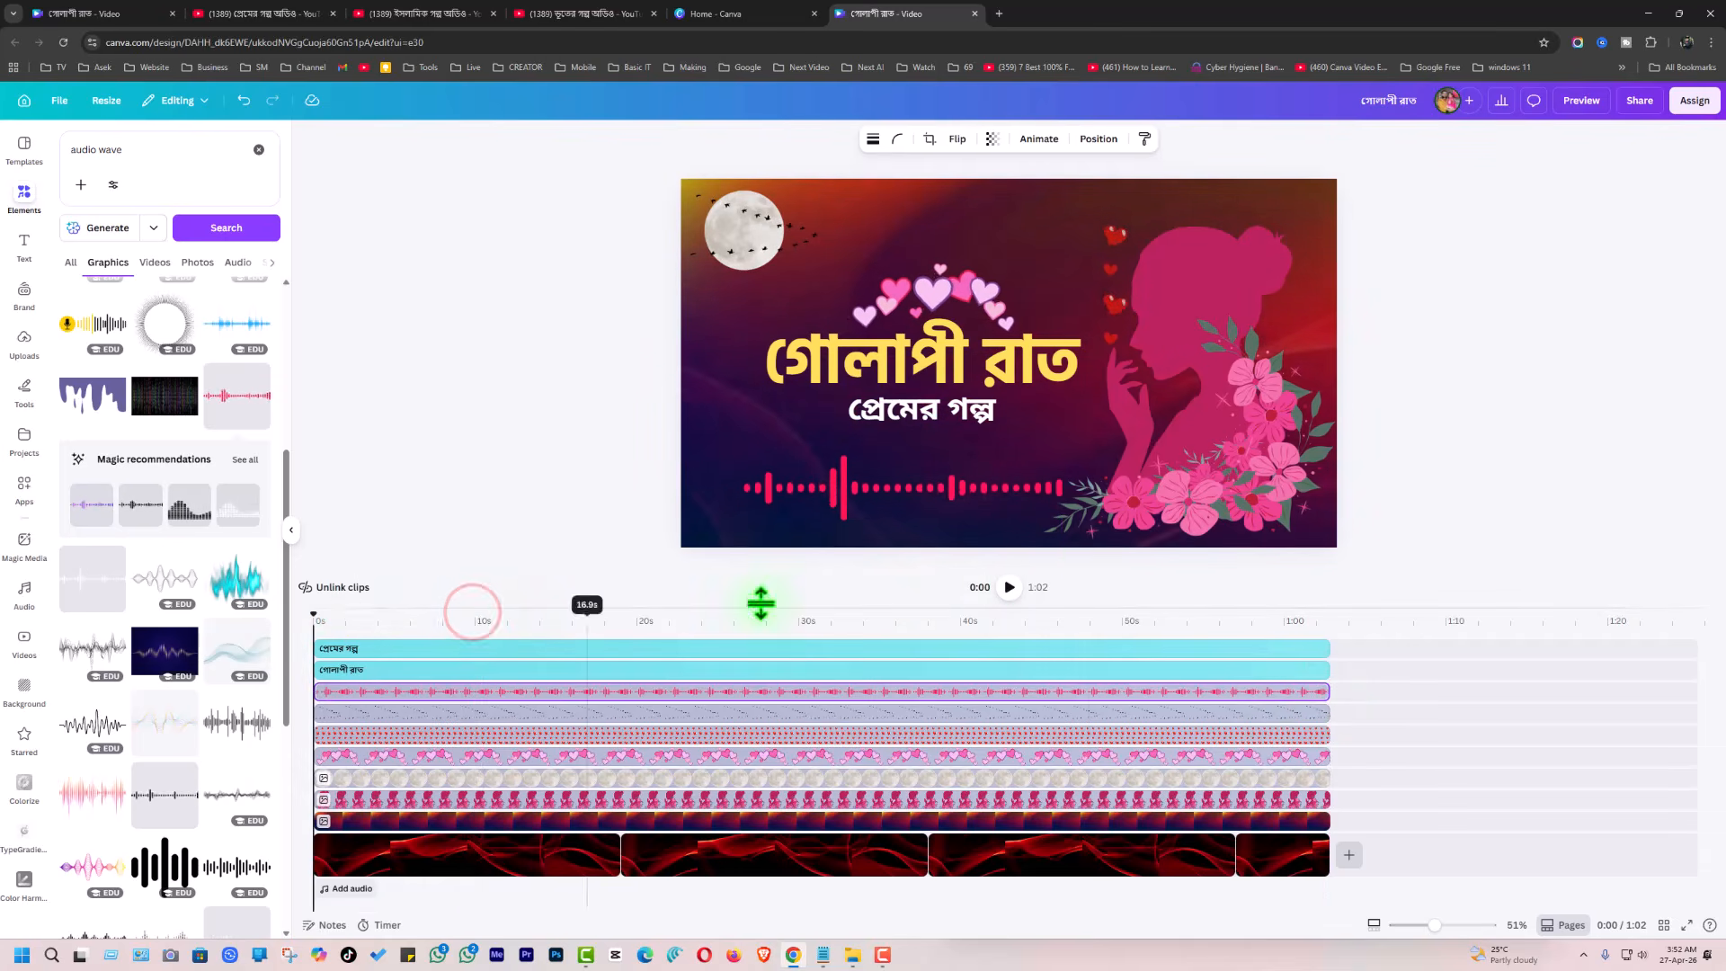
click(1010, 590)
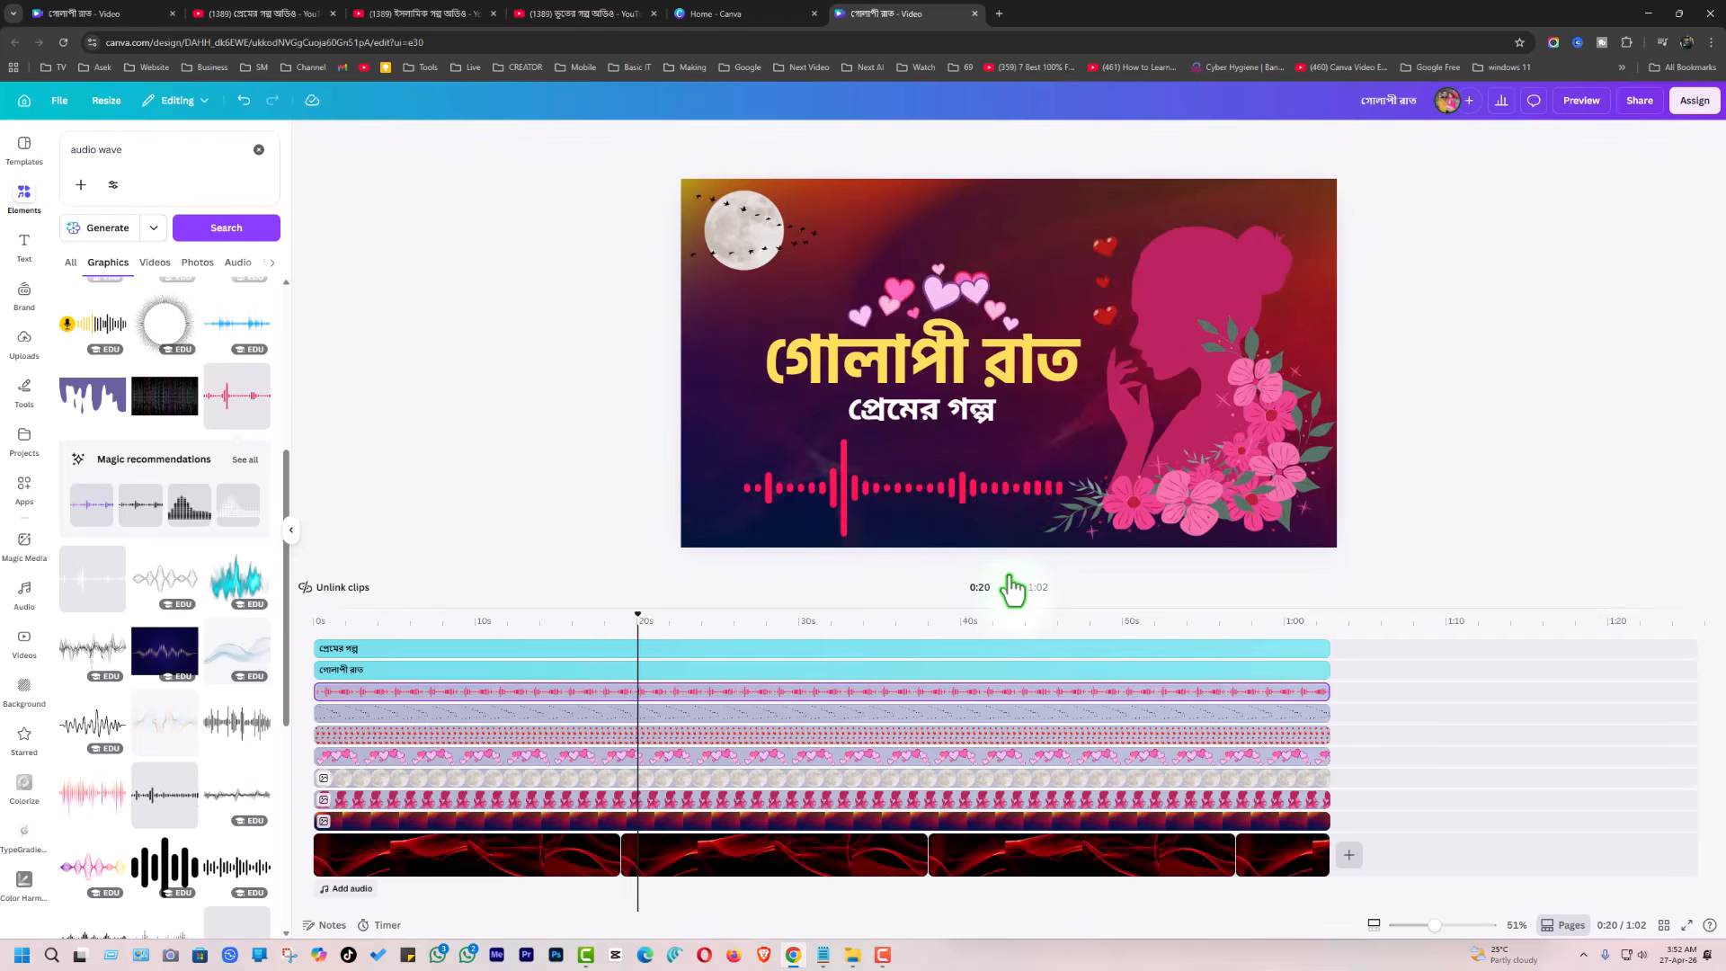
click(1009, 587)
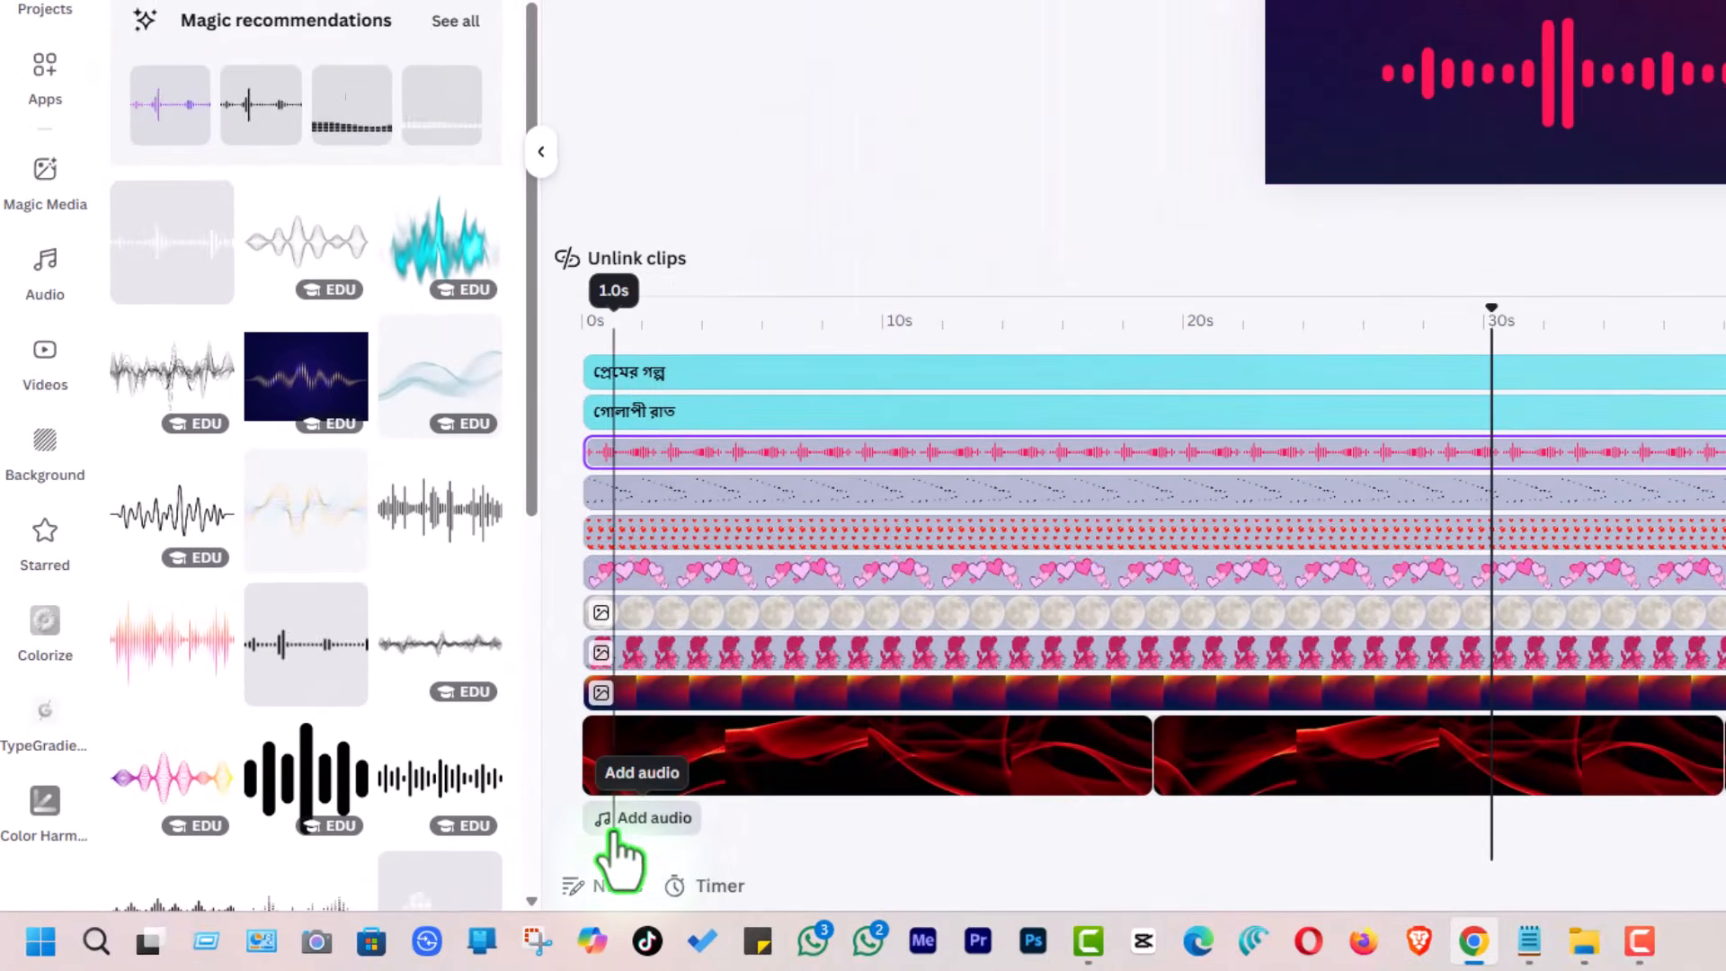
Record a voiceover of about 17 seconds on the audio track, finish it and move the playhead back to 0:11
click(643, 820)
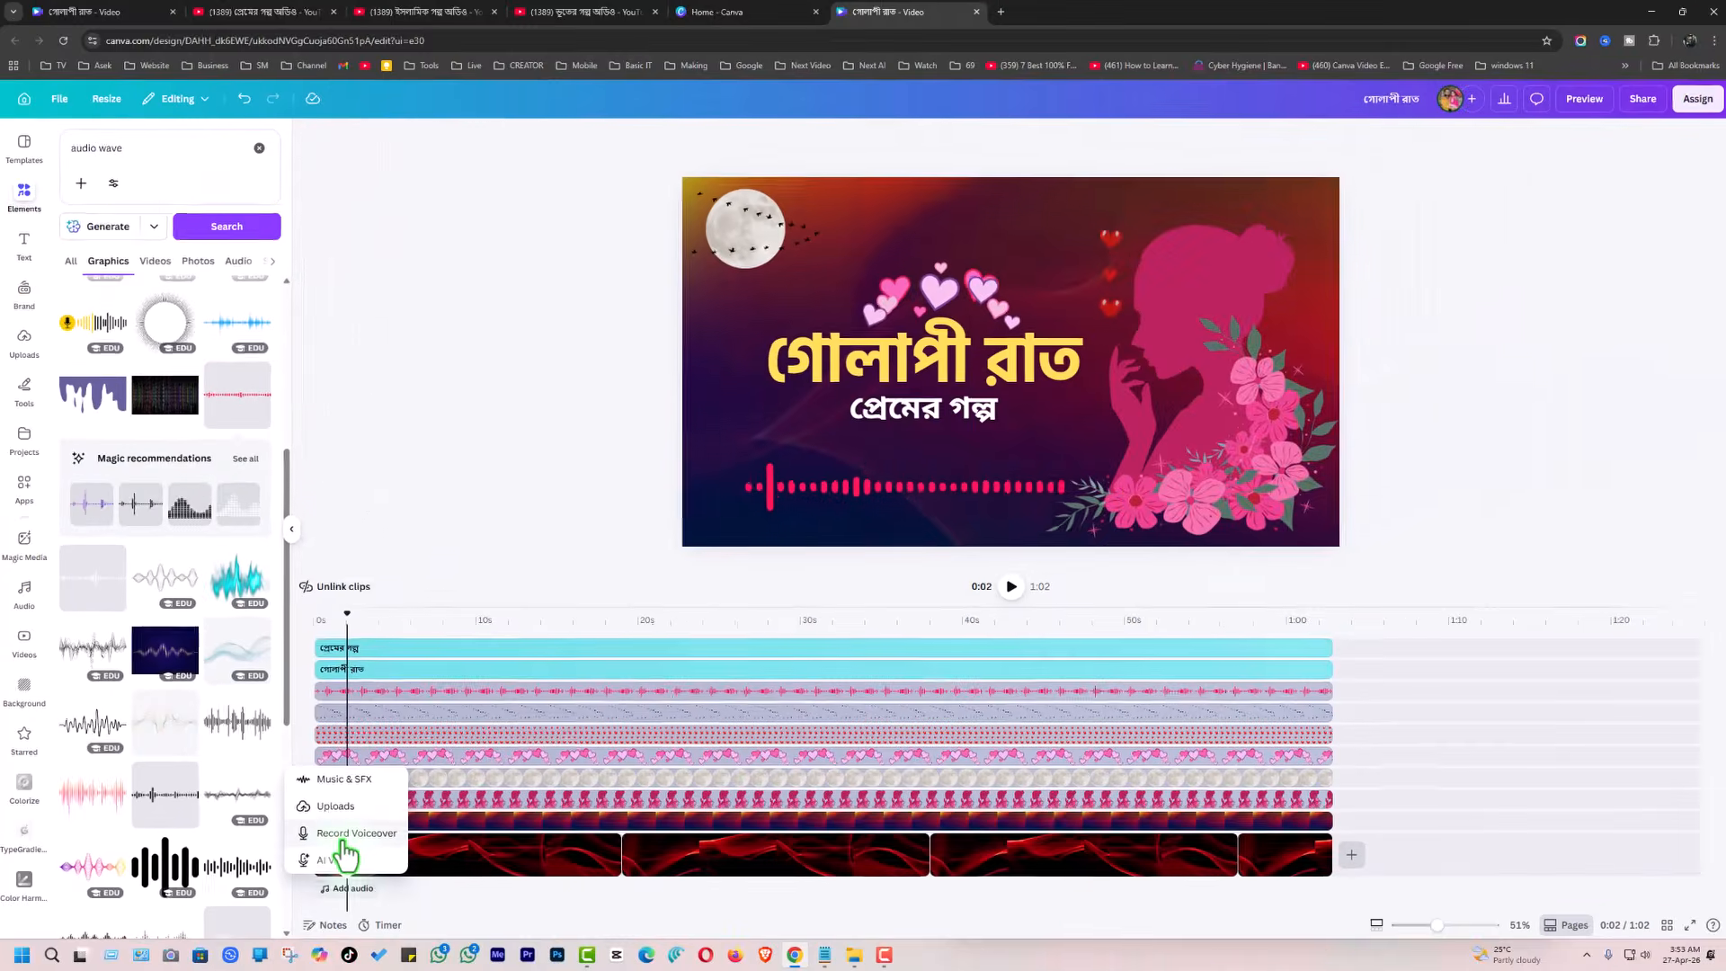
click(640, 719)
click(809, 820)
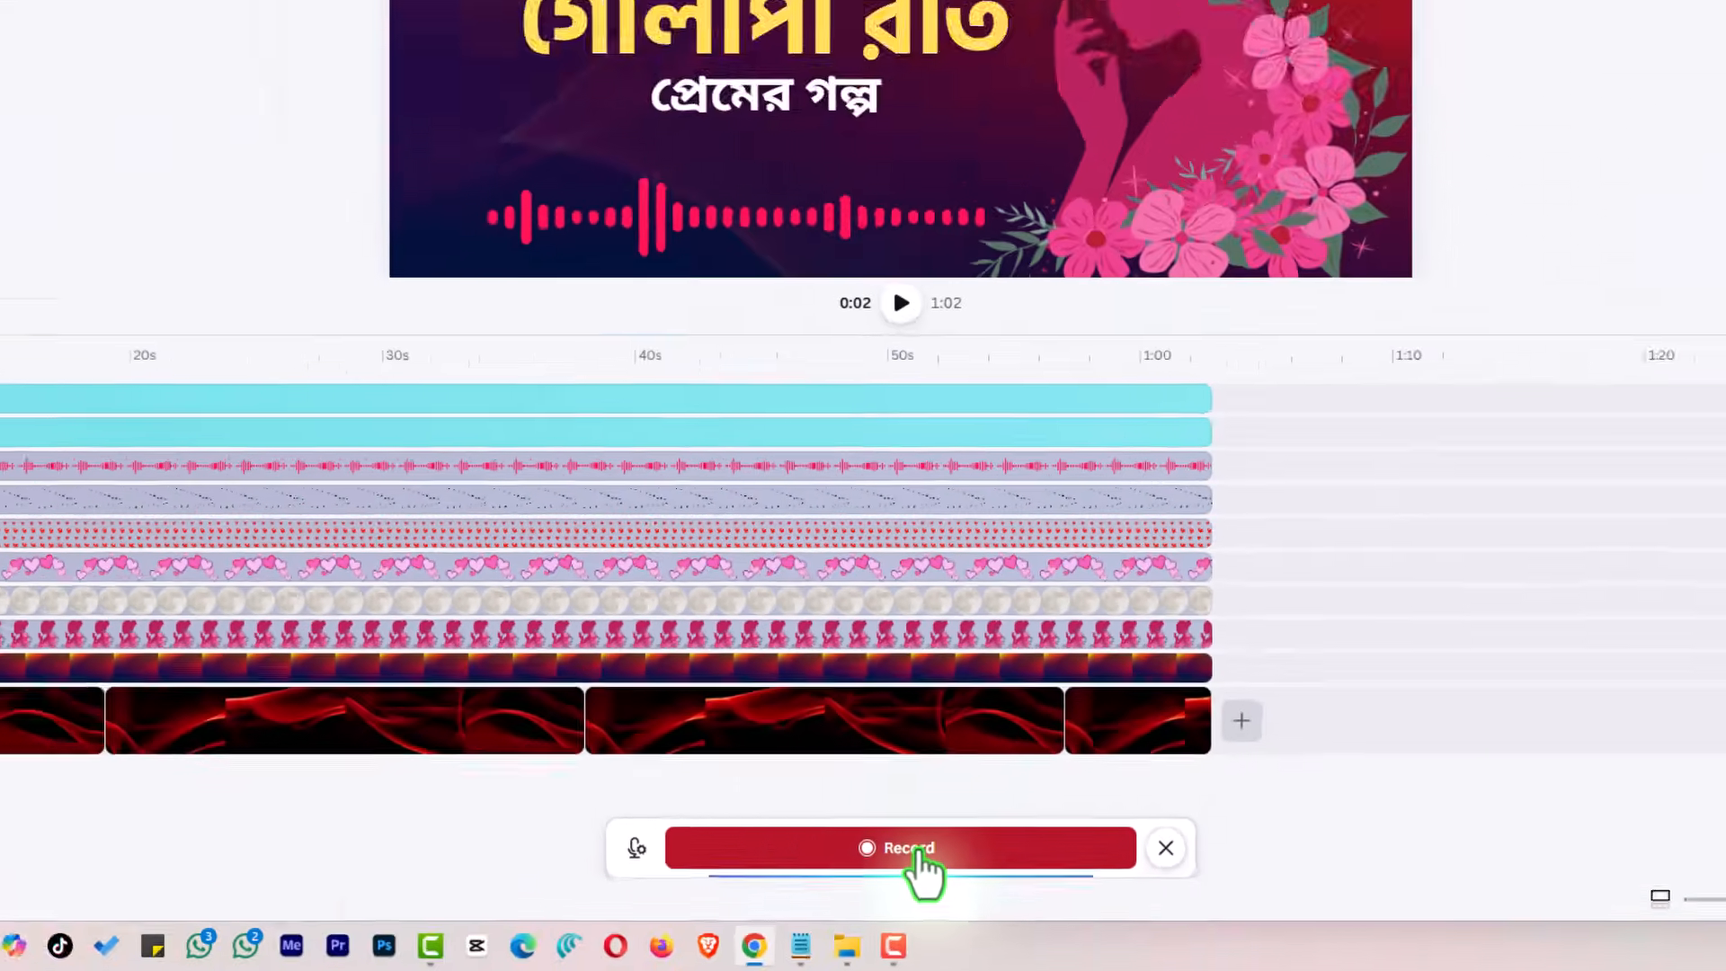
click(950, 779)
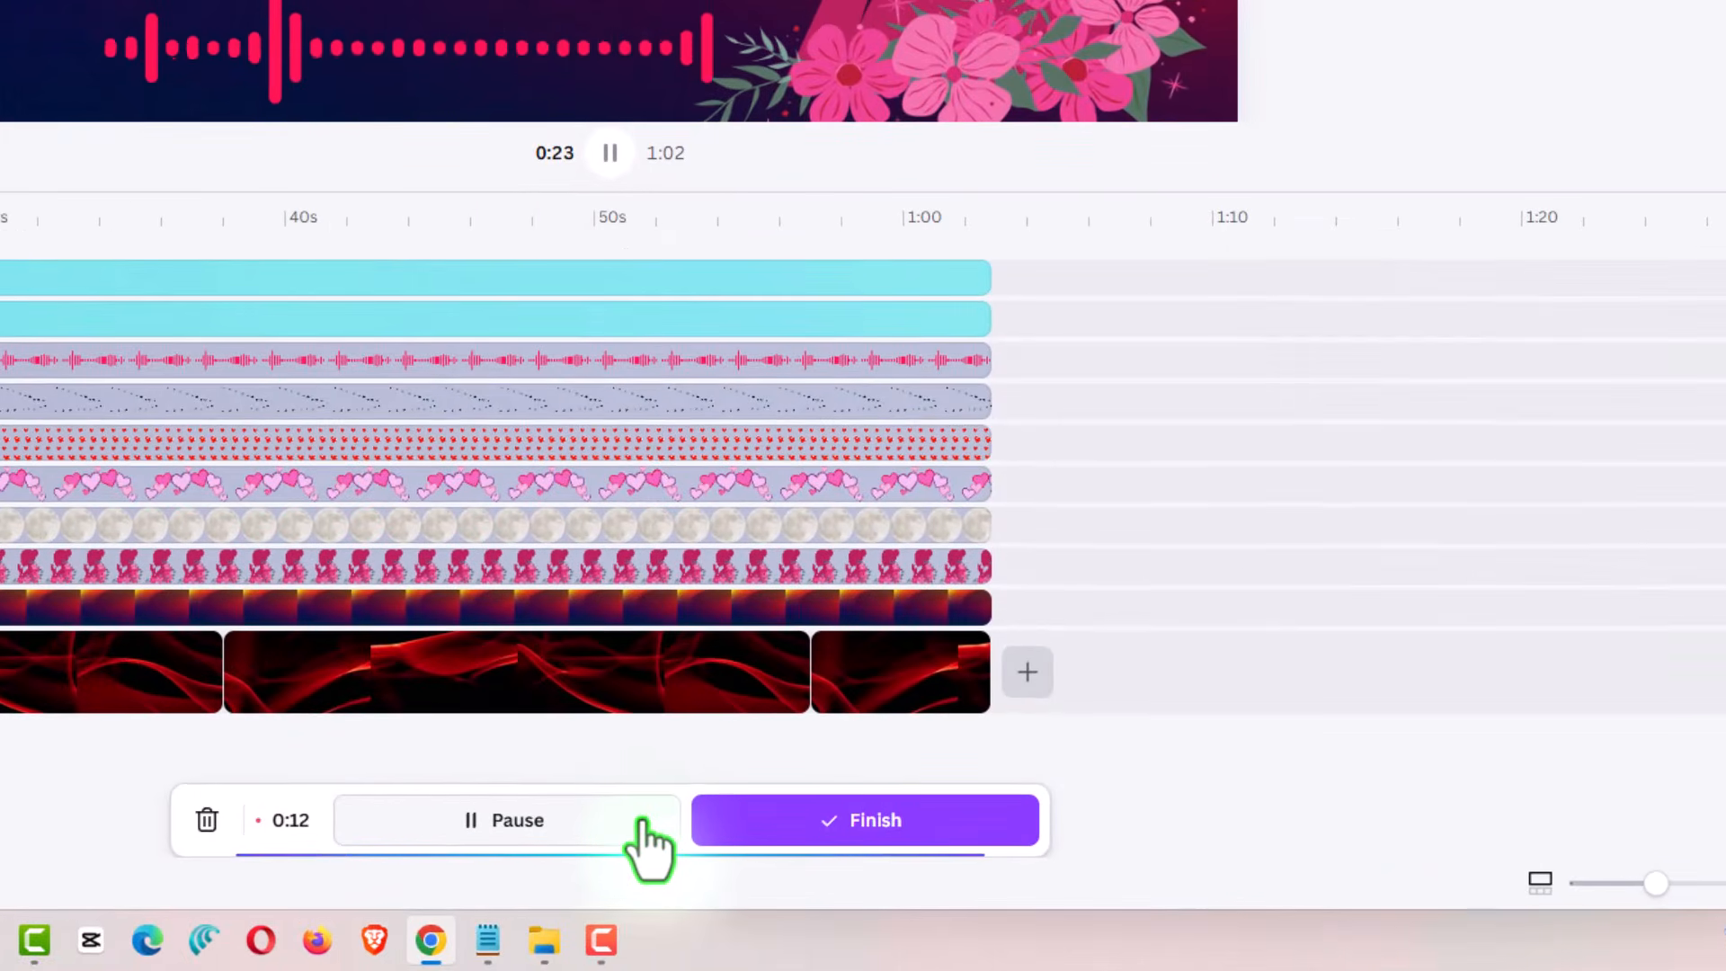
click(798, 832)
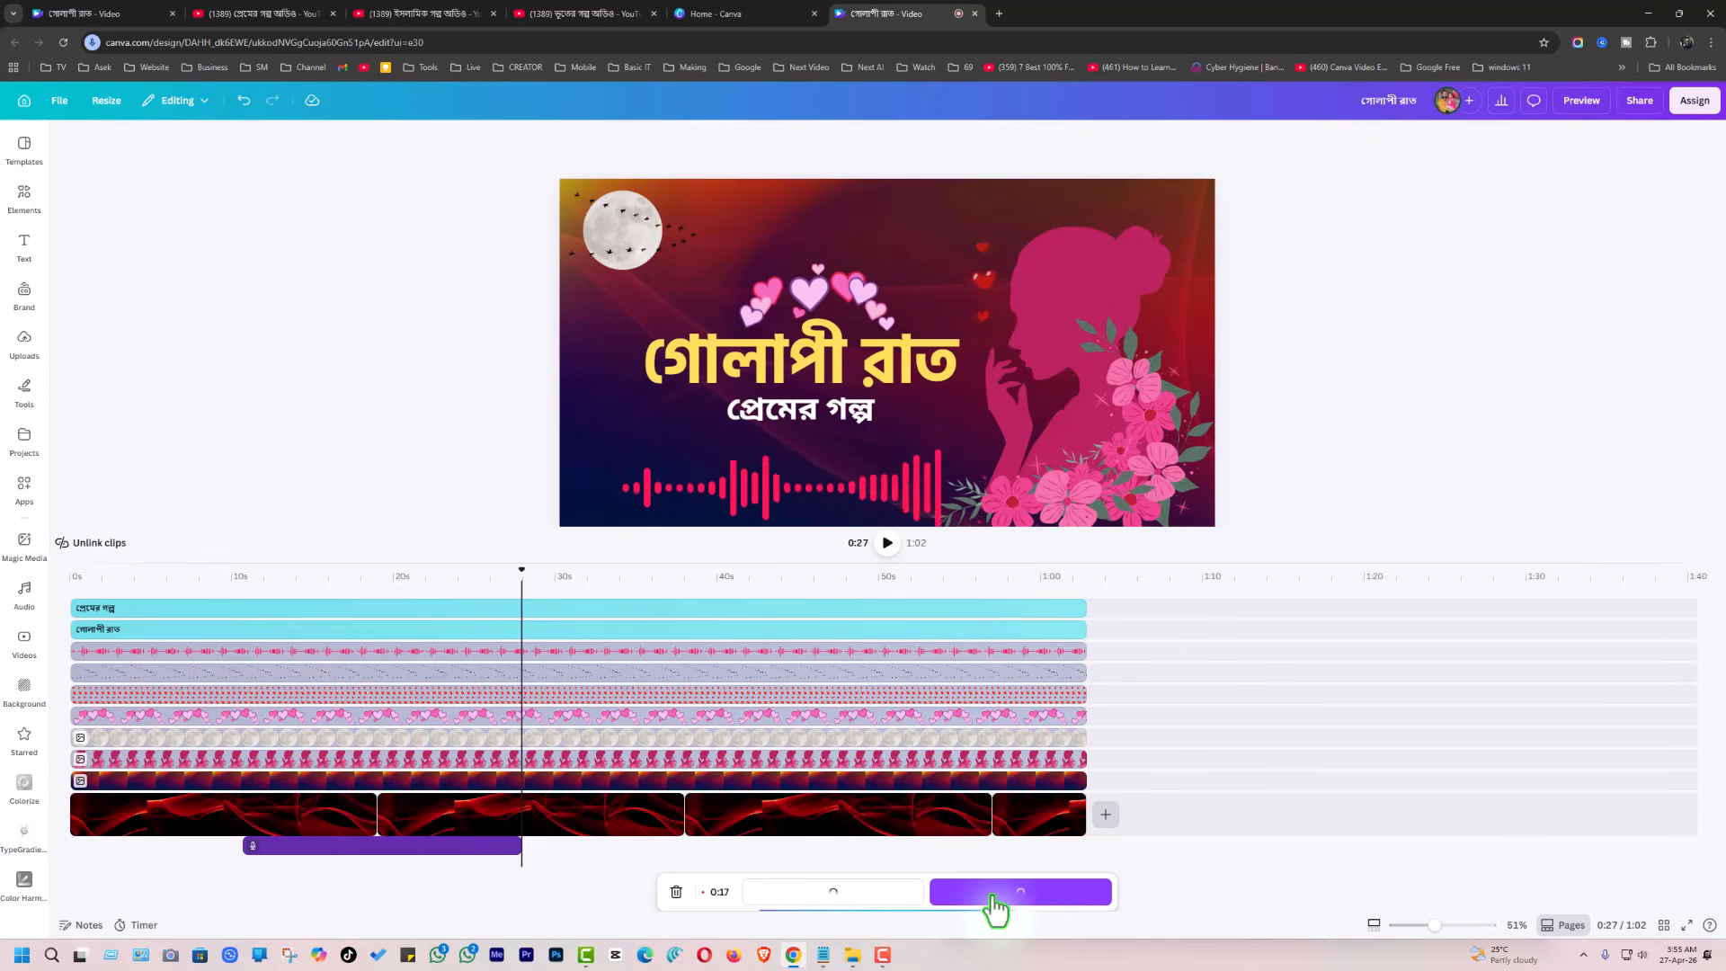
drag(526, 617, 254, 717)
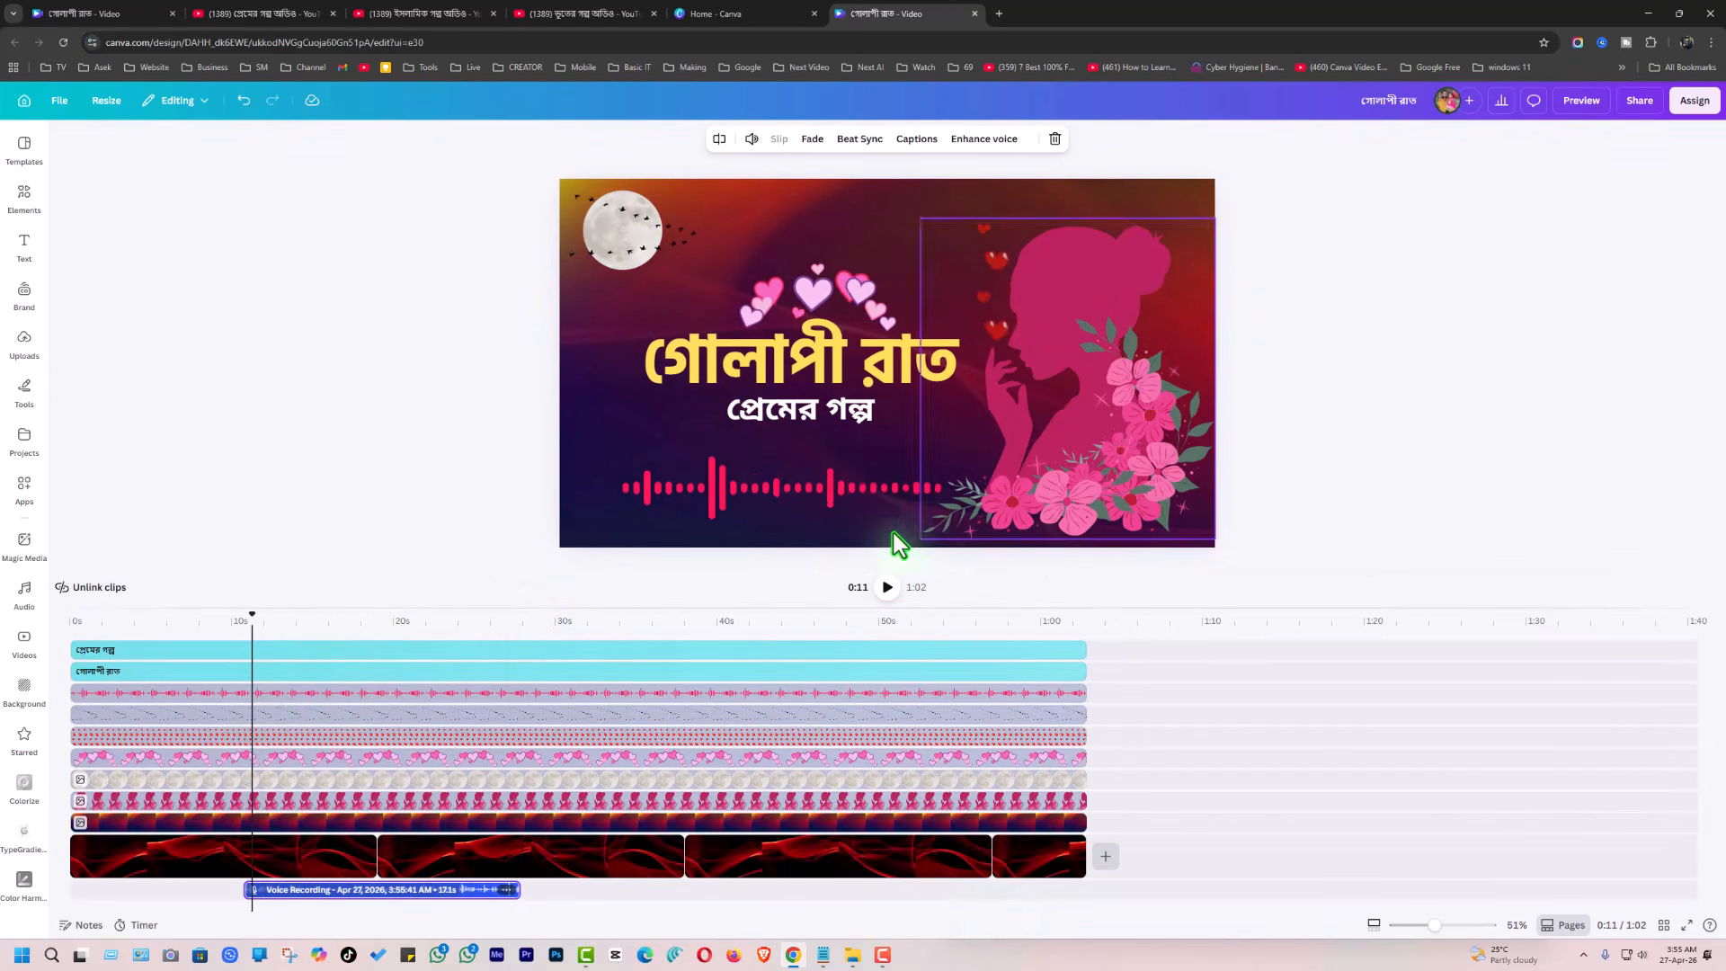
Play back the voice recording from 0:11 and trim its end at about the 24-second mark, to a length of about 14 seconds
click(887, 590)
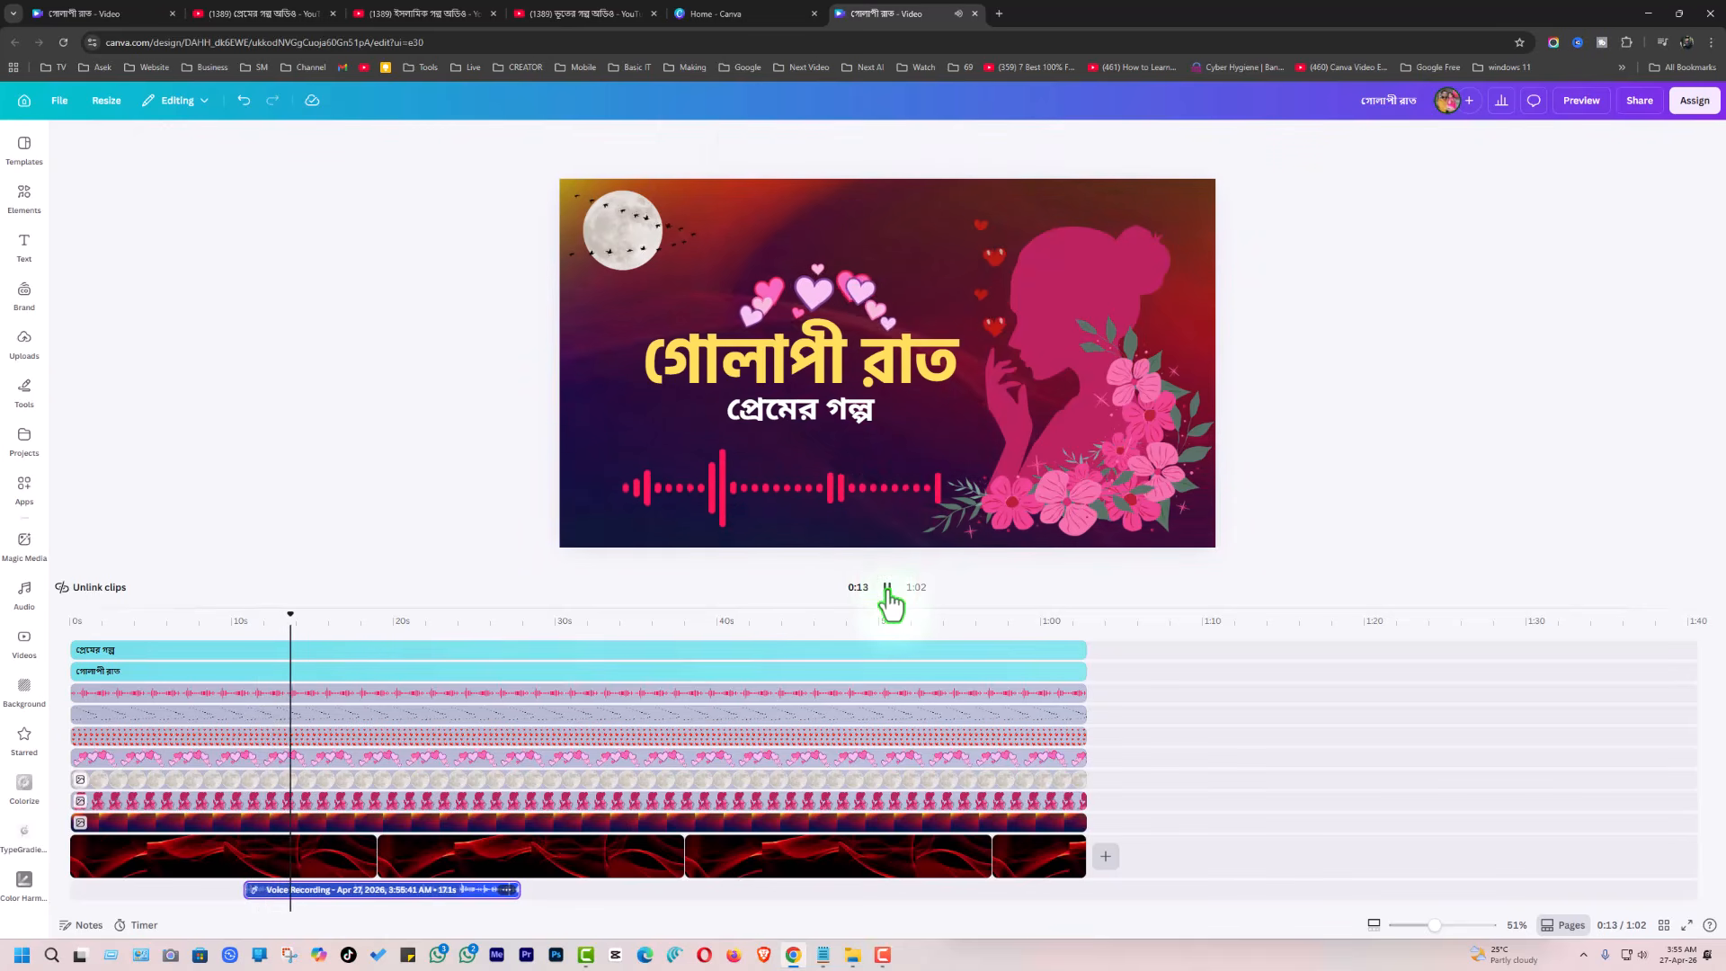
click(888, 590)
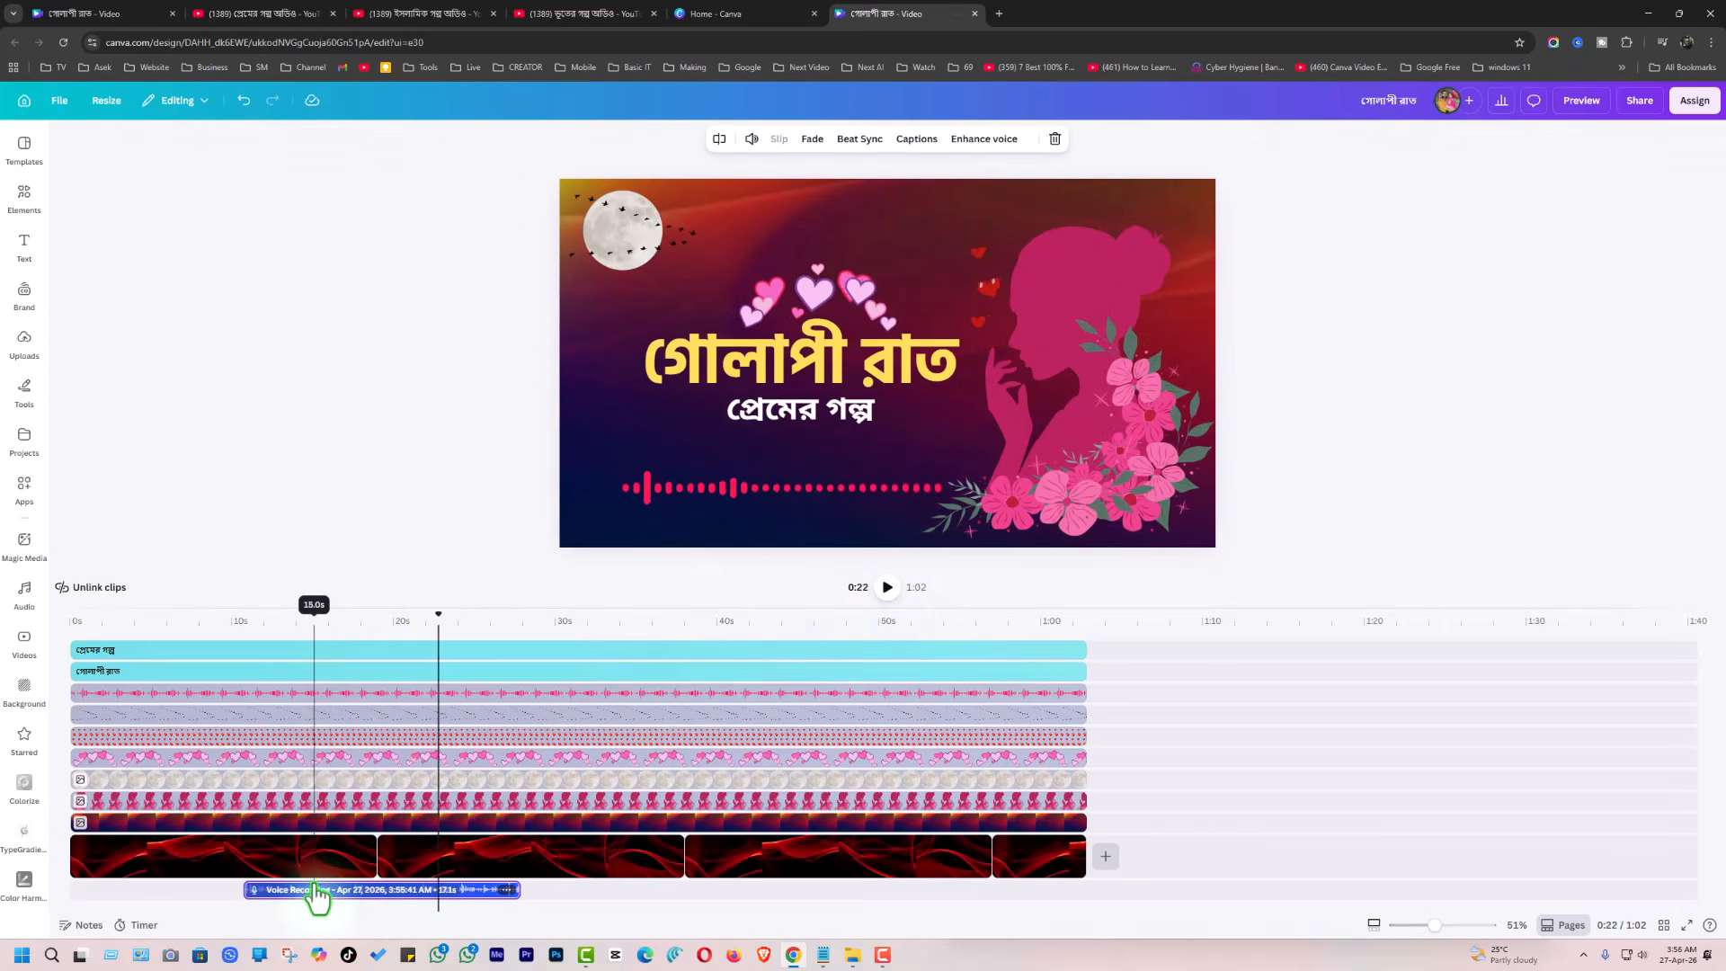
mouse_move(255, 888)
mouse_down()
mouse_move(279, 888)
mouse_move(246, 888)
mouse_up()
click(503, 616)
click(263, 715)
drag(270, 717, 476, 679)
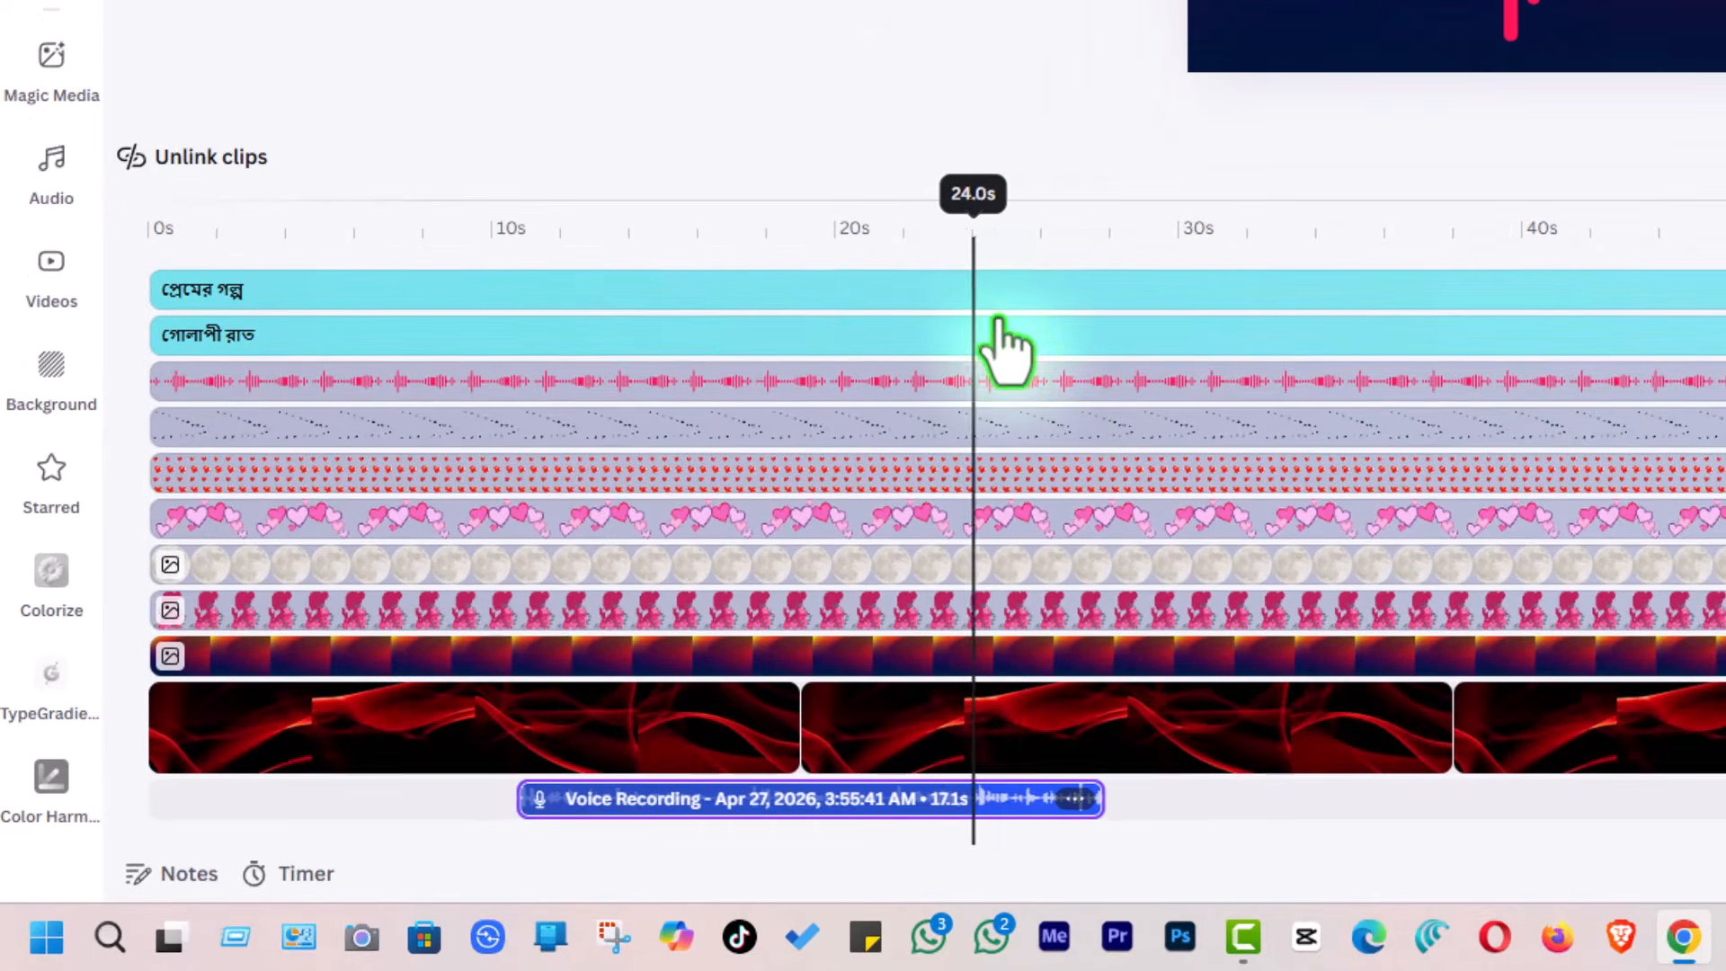
drag(1007, 350, 1000, 359)
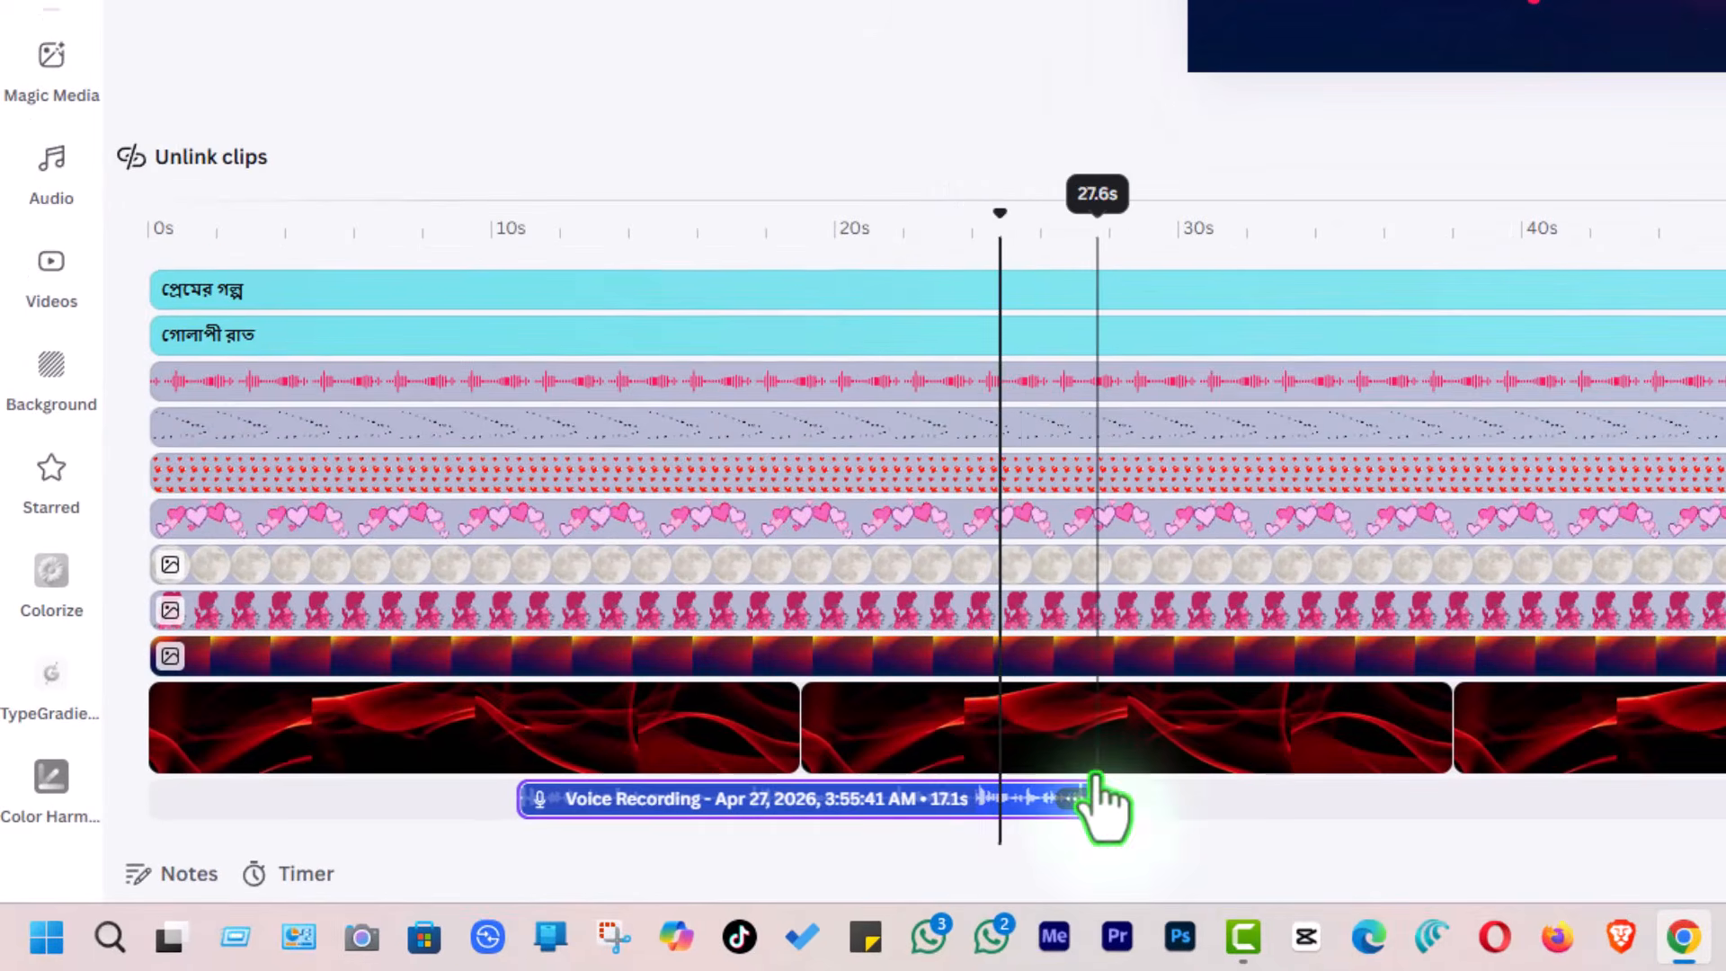
click(1071, 800)
drag(1071, 801, 1000, 809)
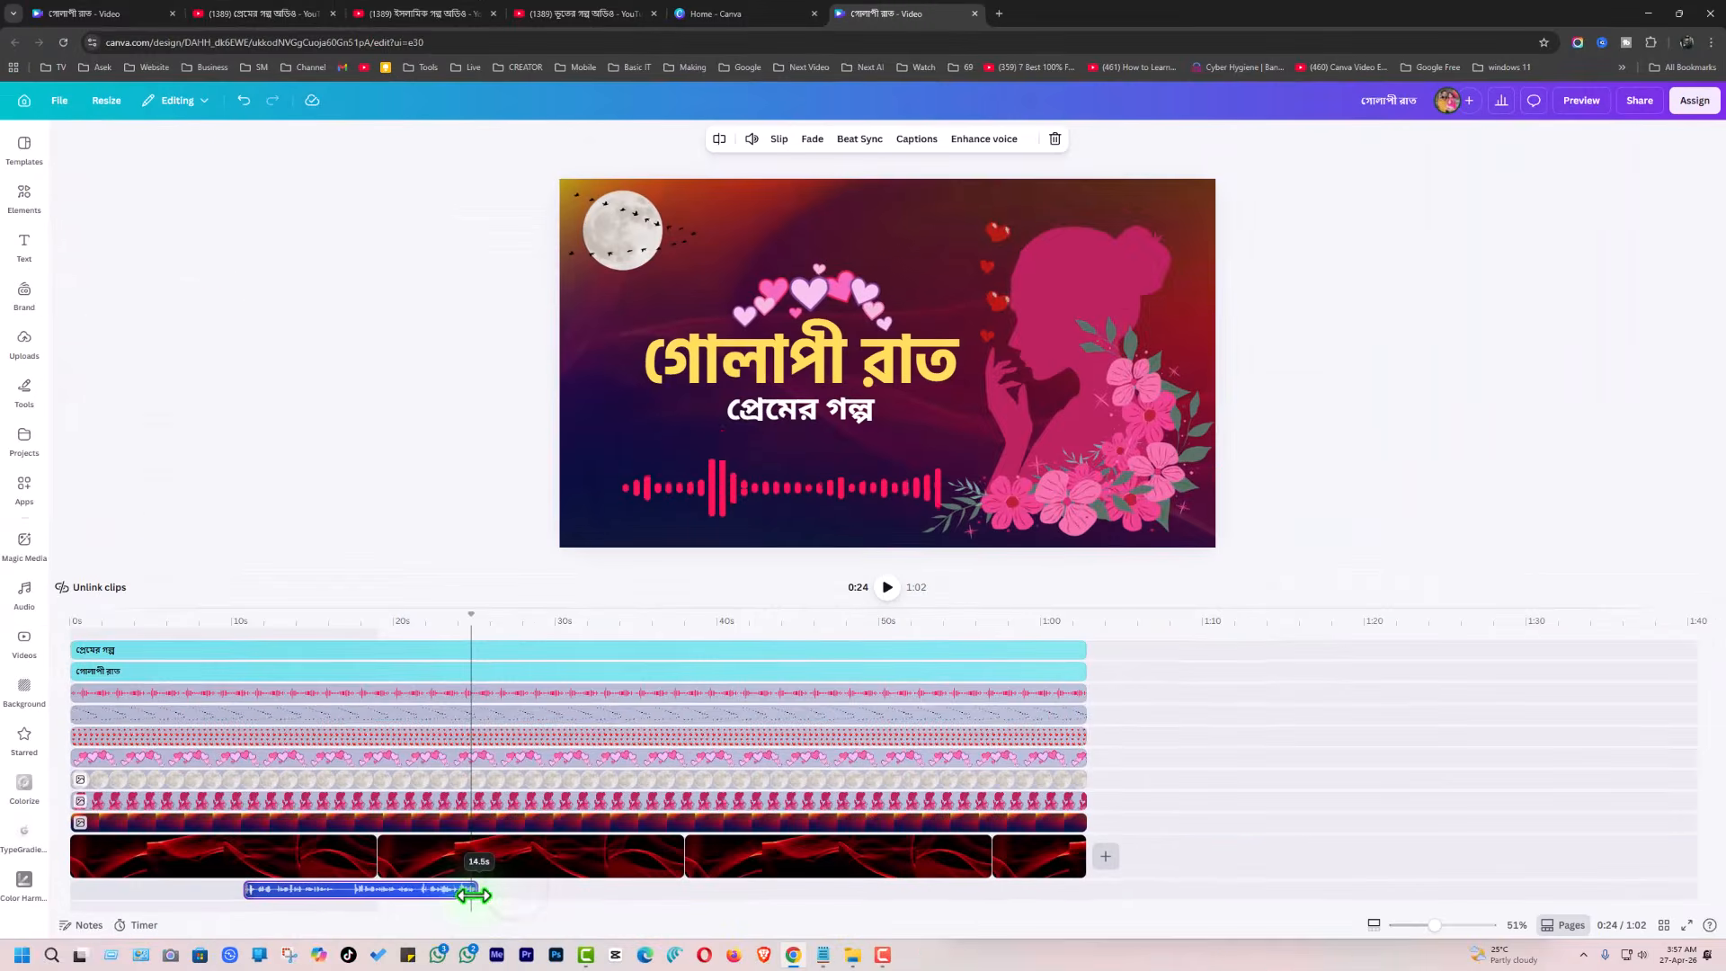
Move the trimmed voice recording to the start of the timeline at 0s and play the video from there to about 0:09
drag(403, 894, 358, 894)
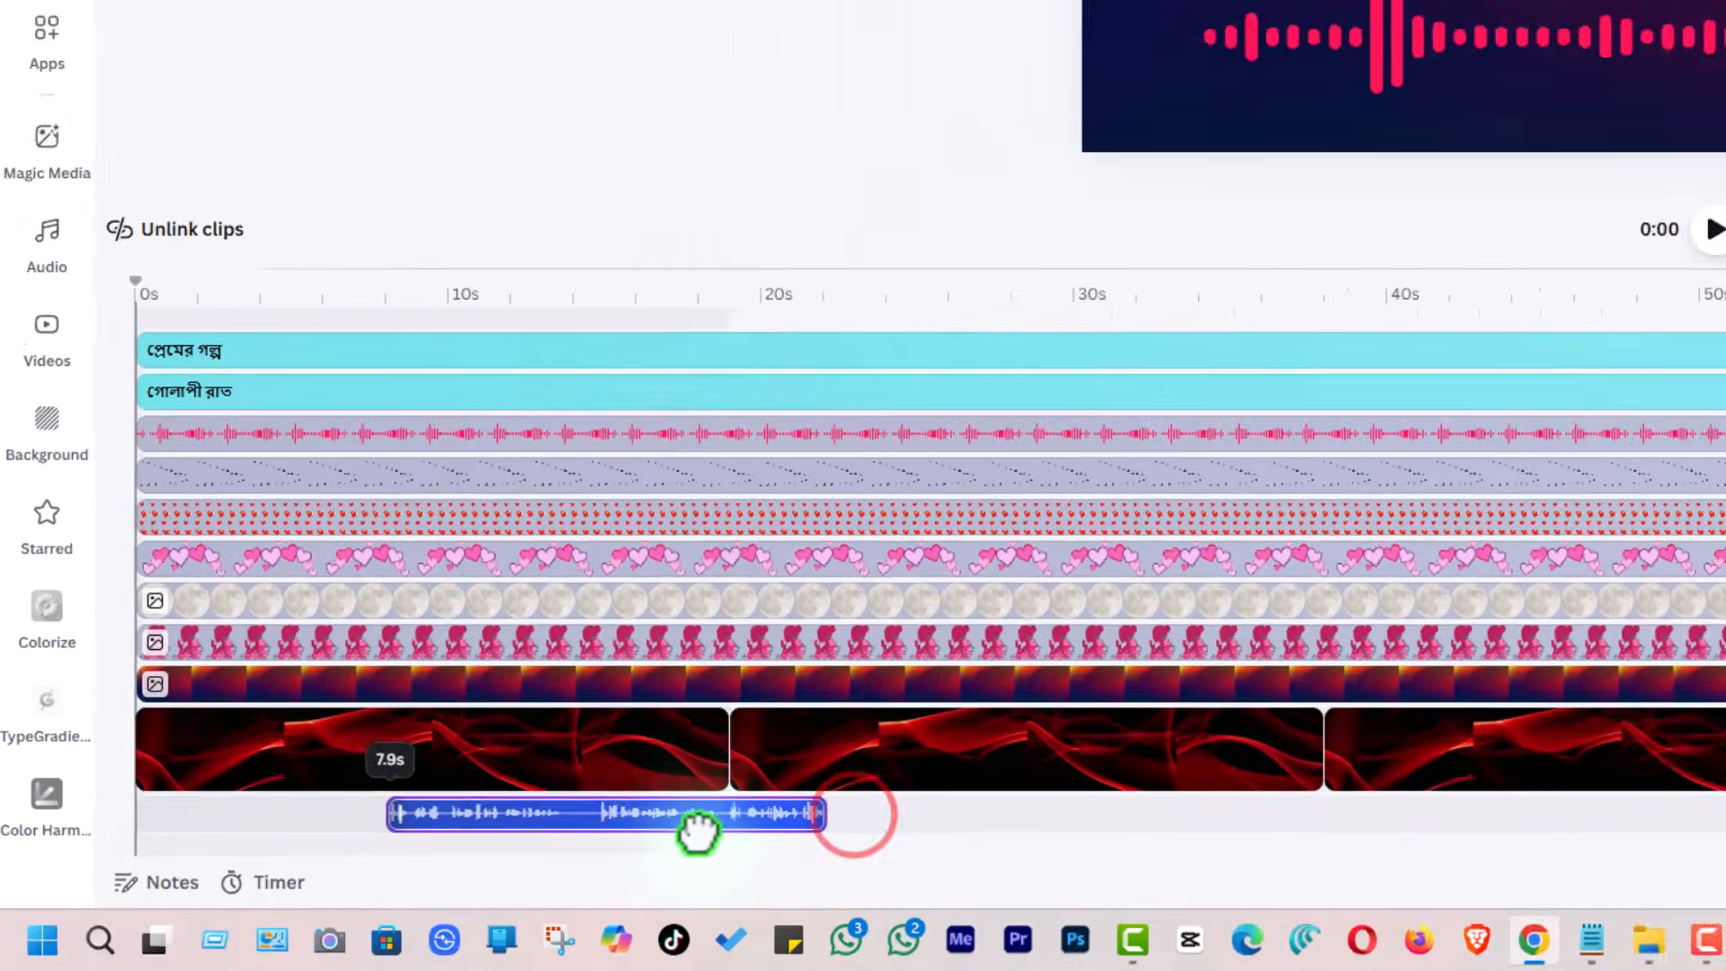
drag(698, 832, 509, 807)
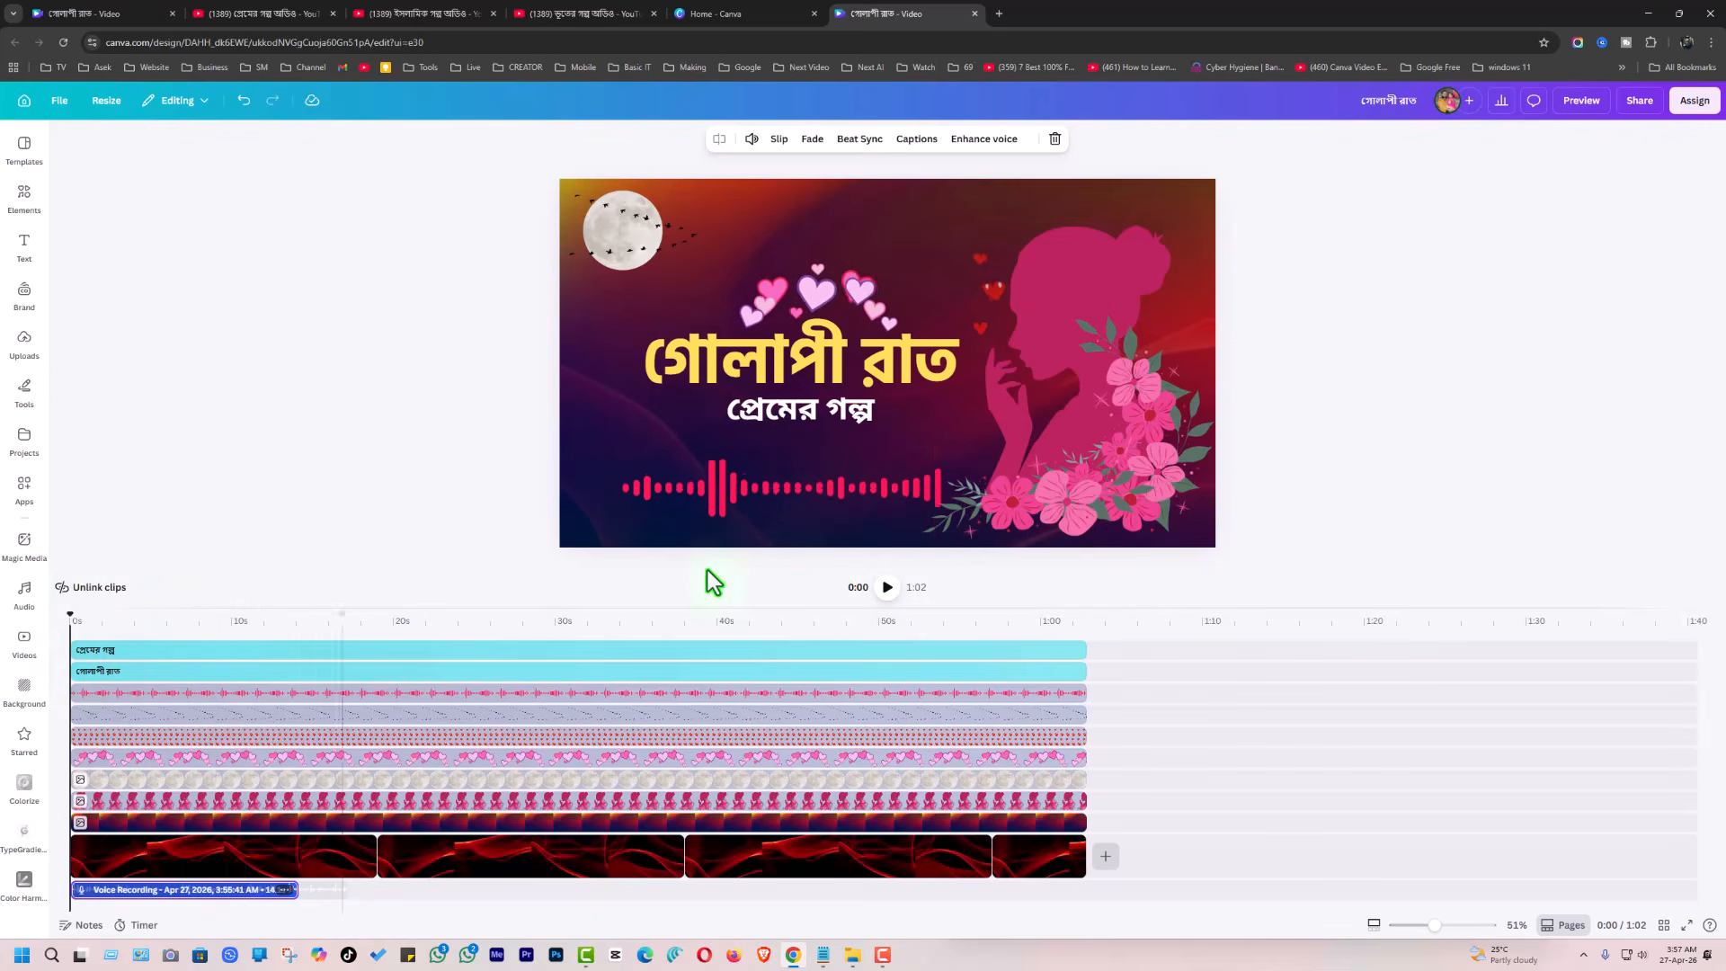
click(887, 589)
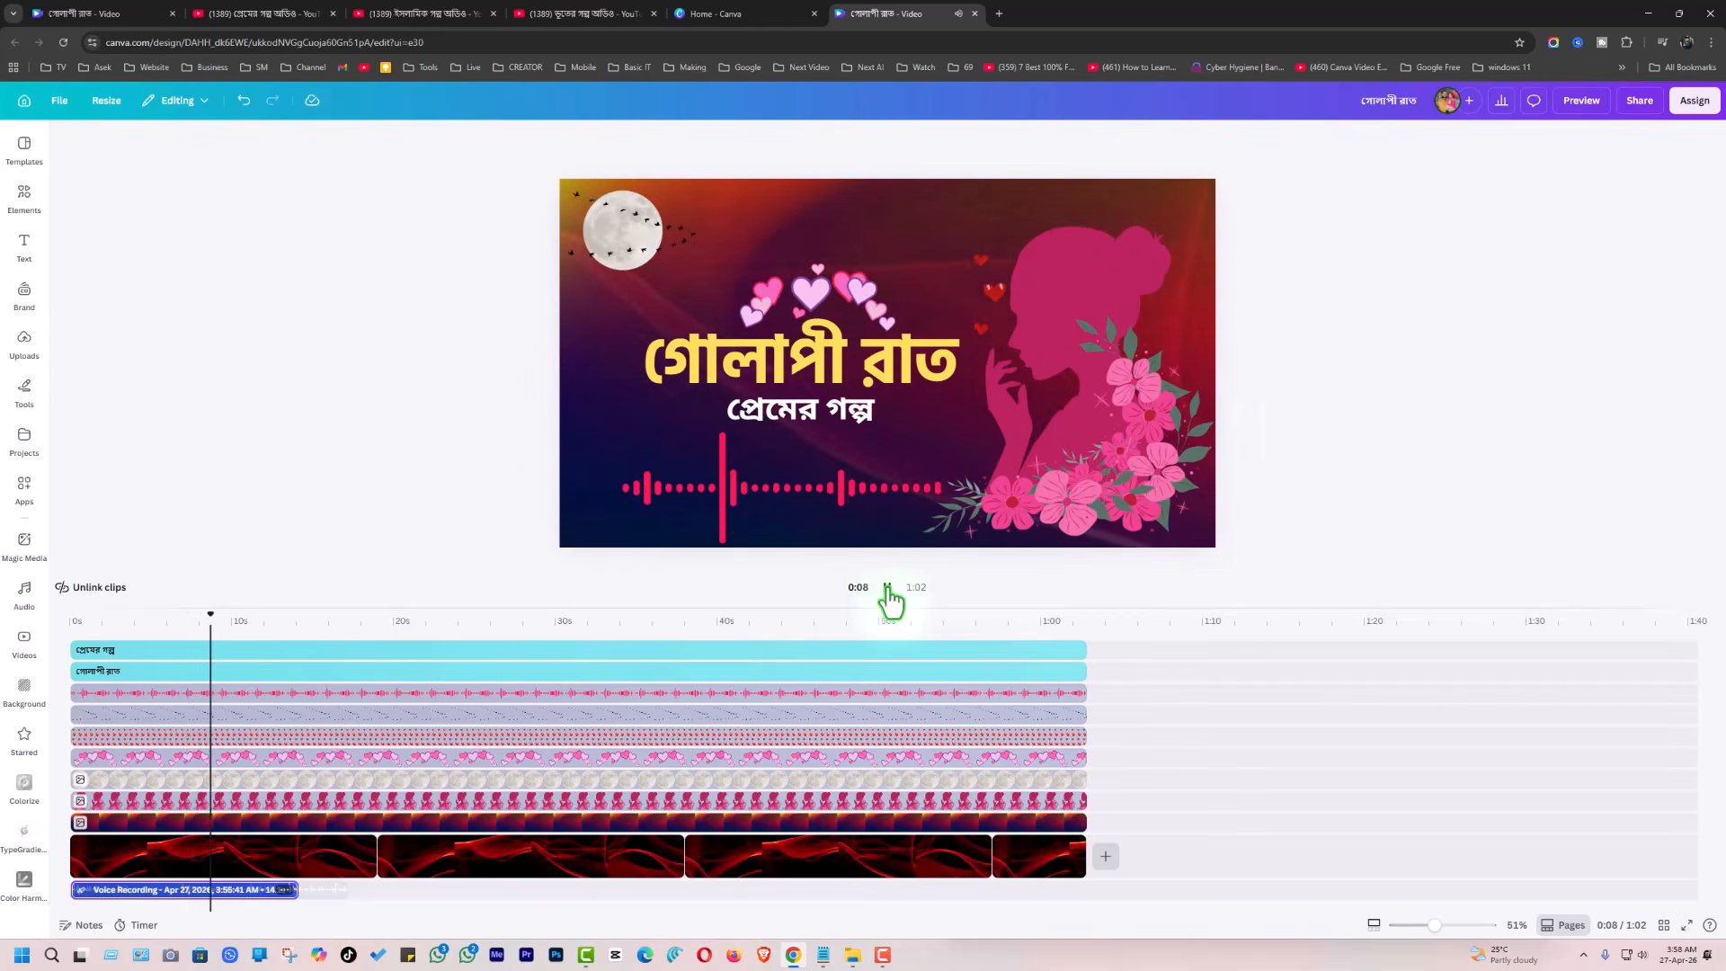
click(887, 589)
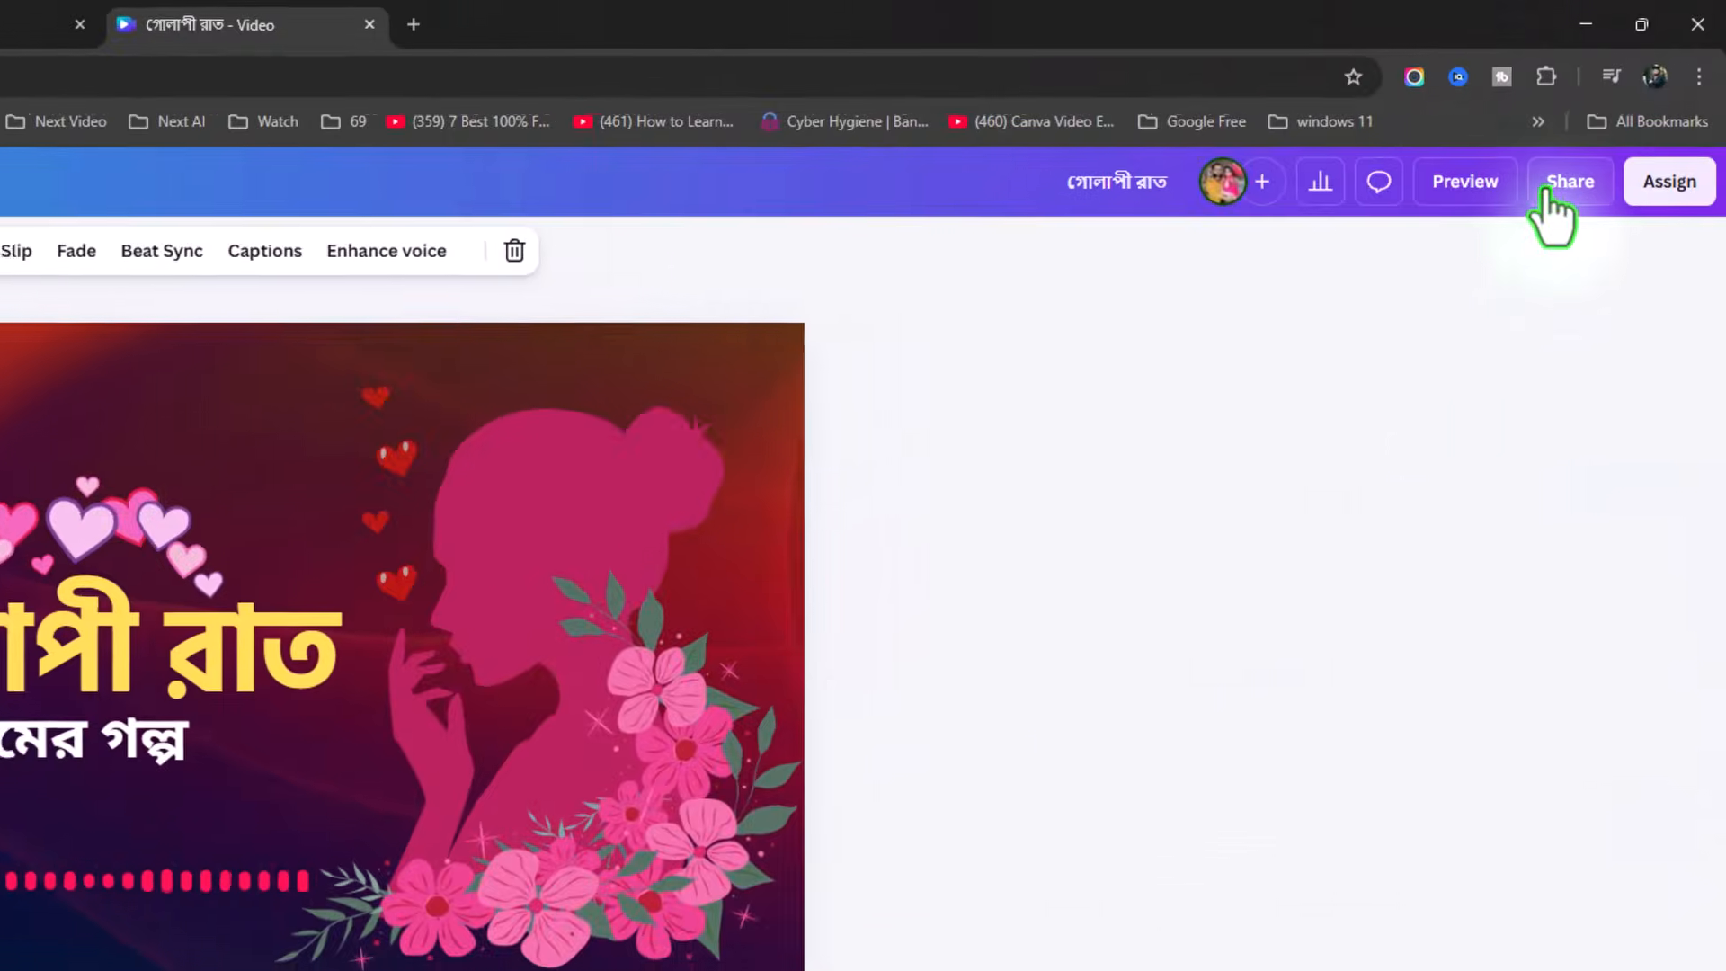
Download the design as an MP4 video at 1080p (HD) and open the downloaded file from the Downloads folder
click(1564, 190)
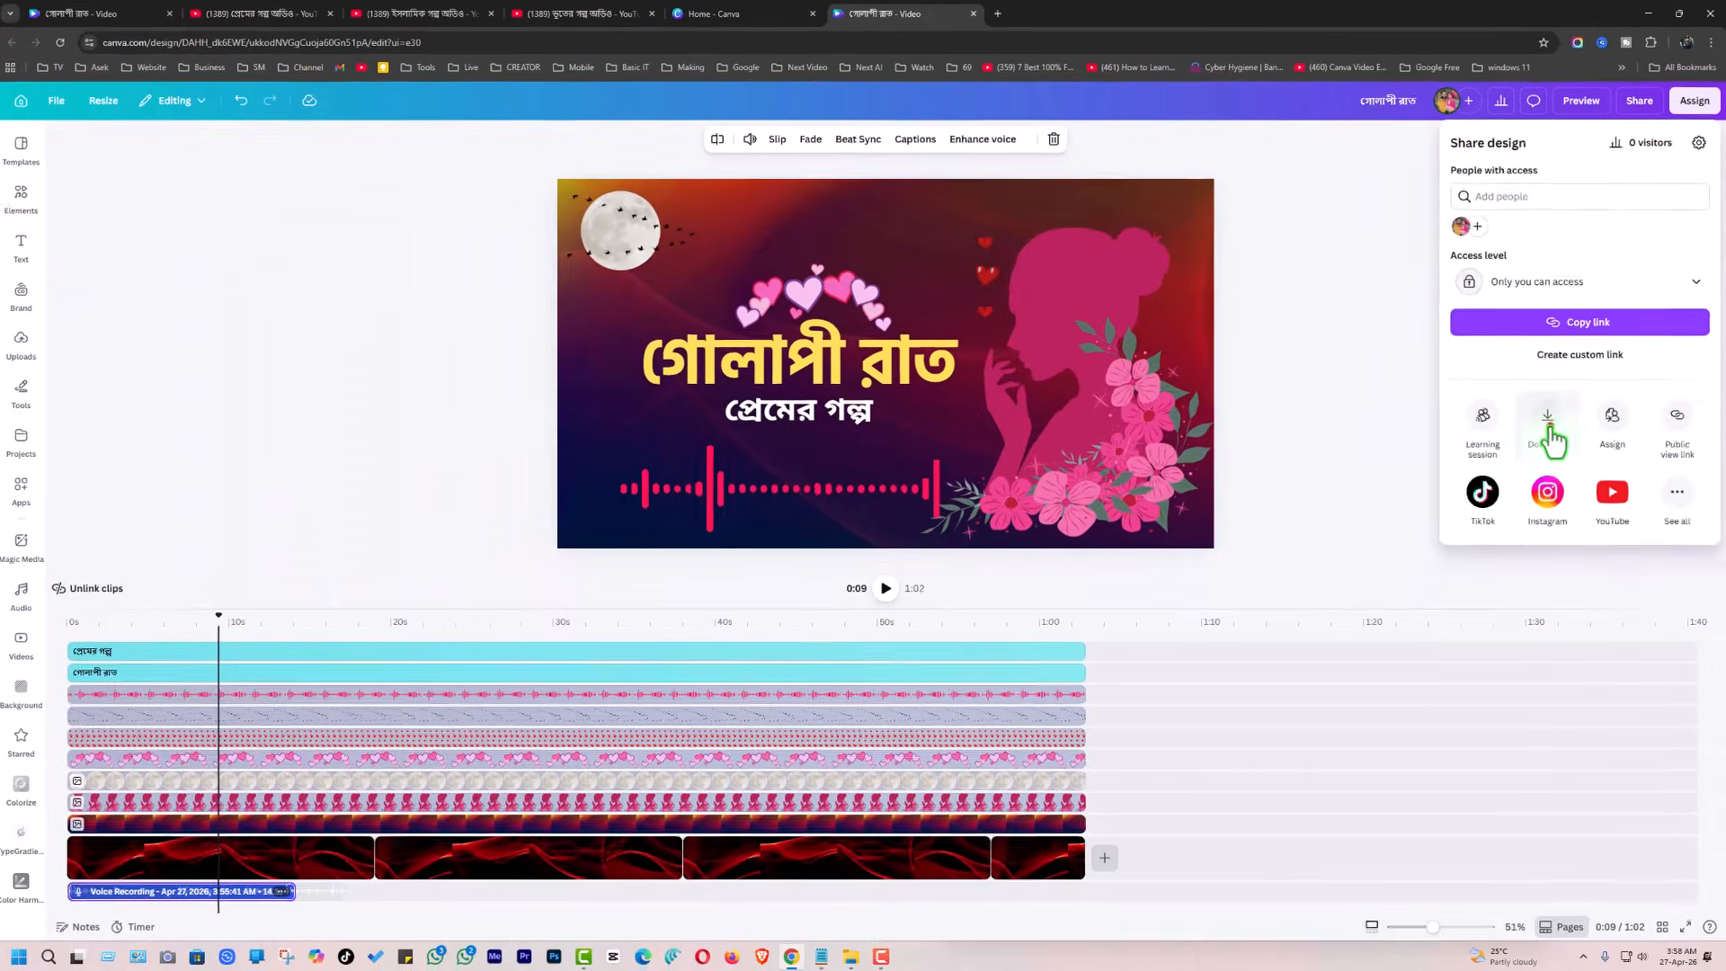
click(1401, 775)
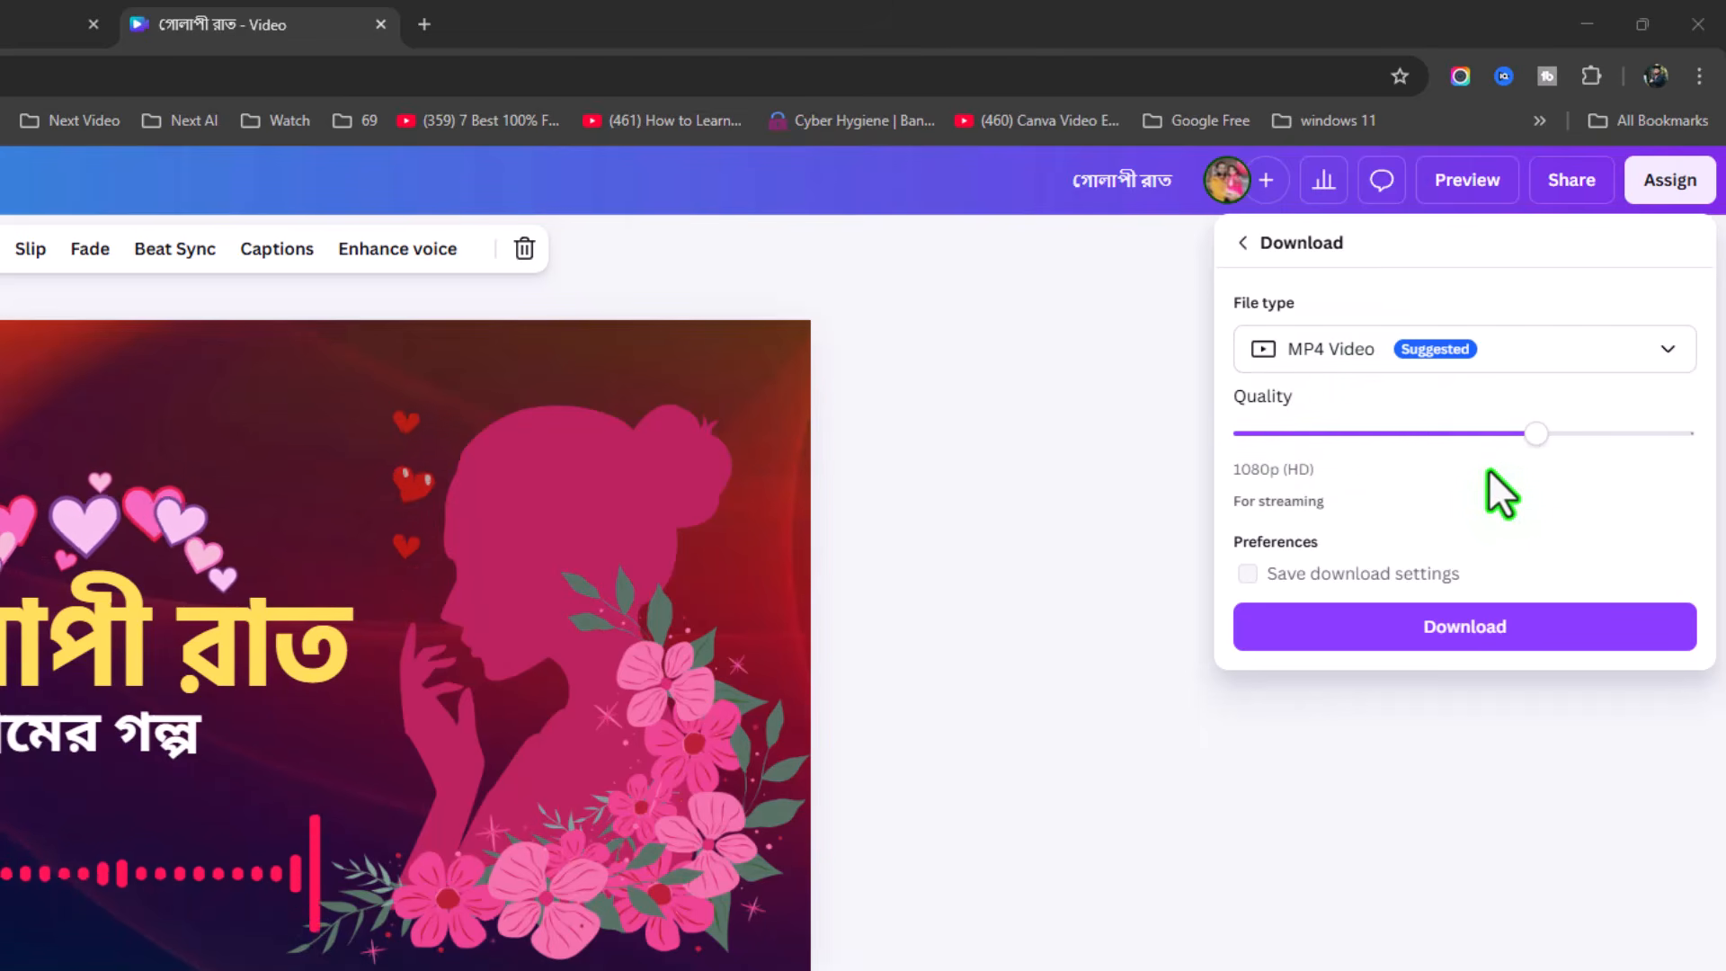
click(1464, 629)
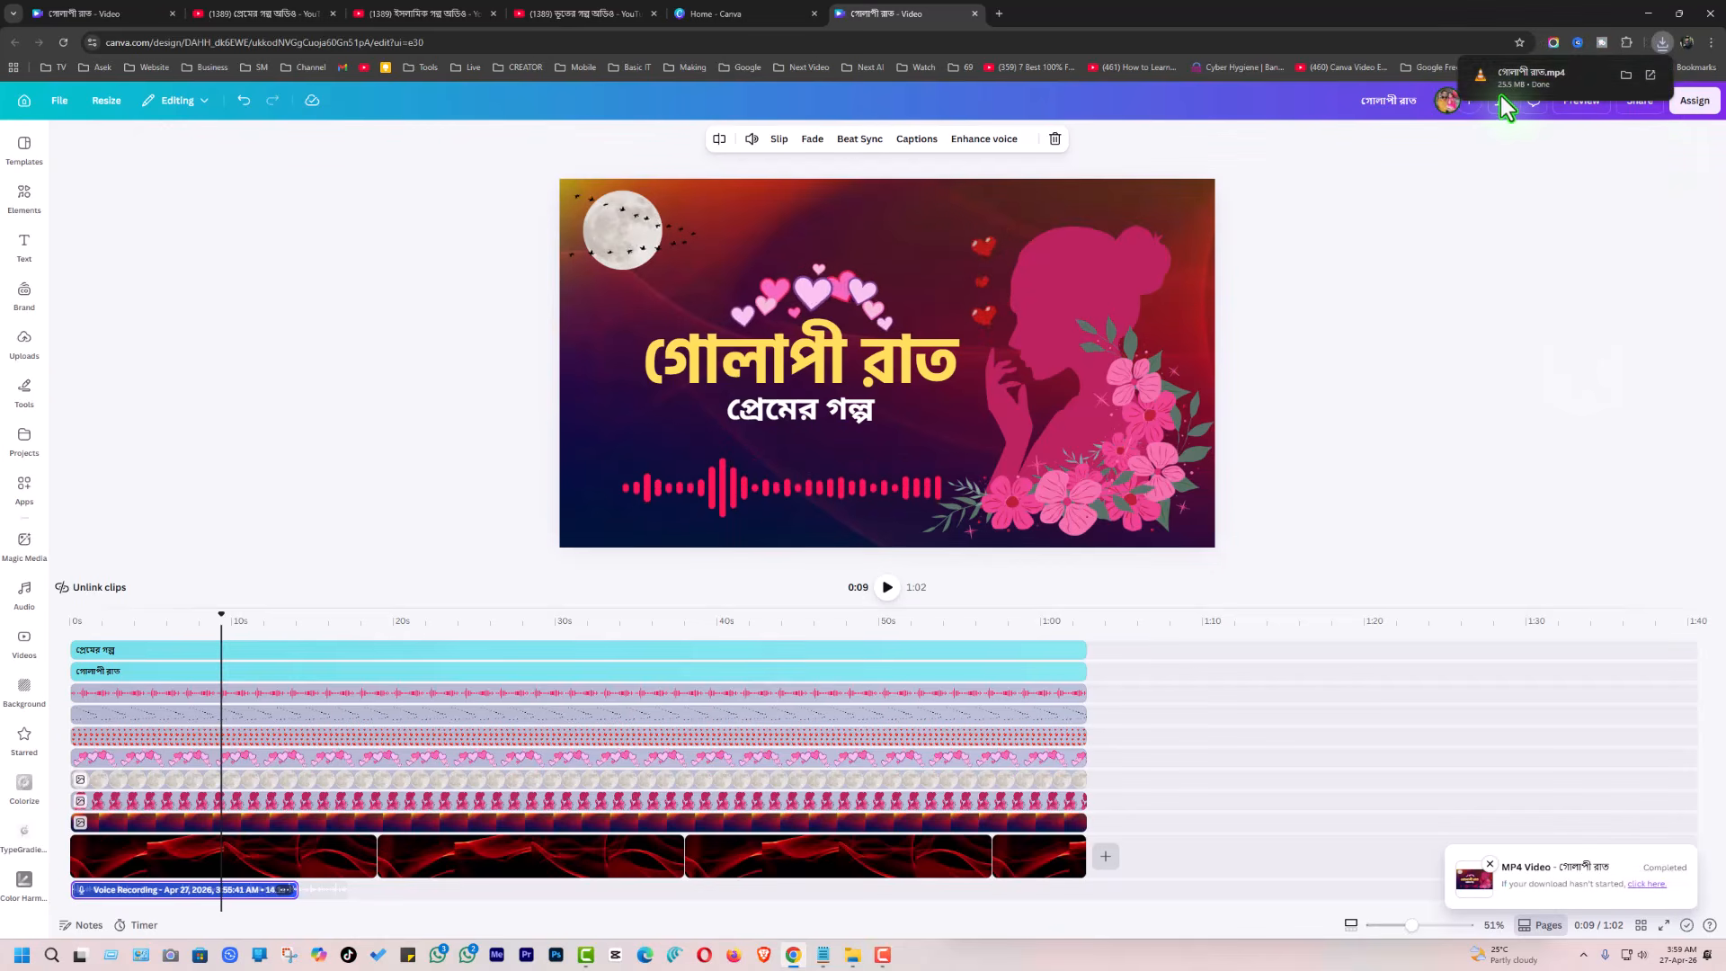
click(1628, 75)
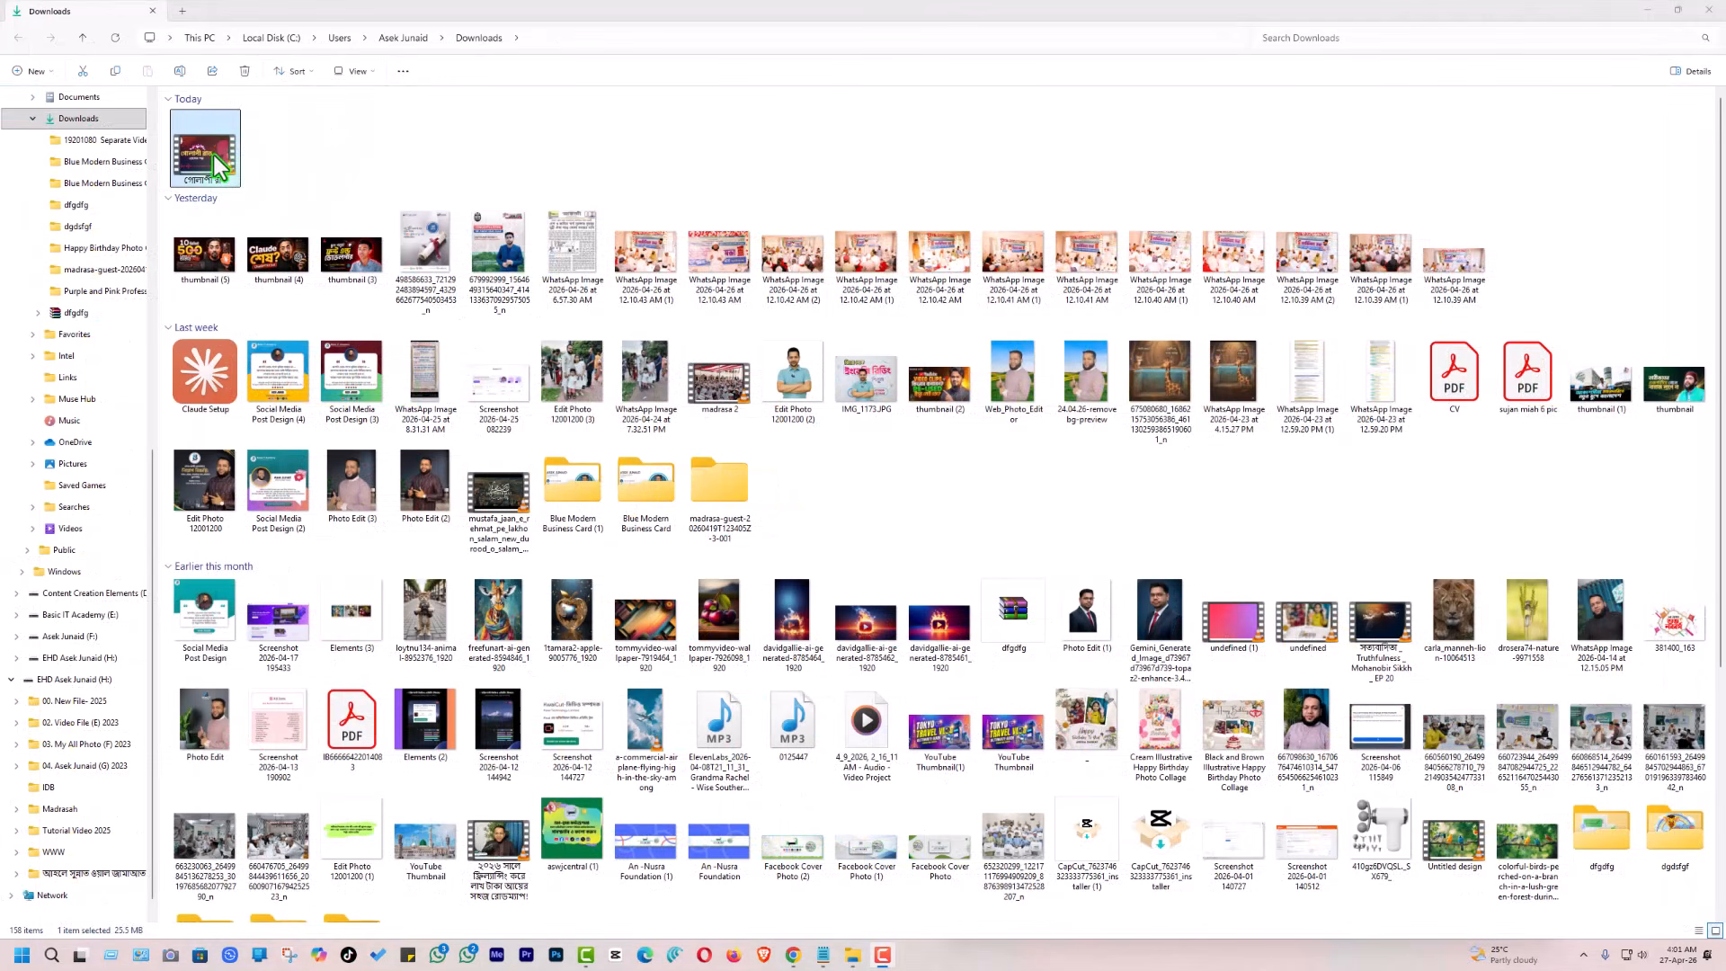
double_click(213, 155)
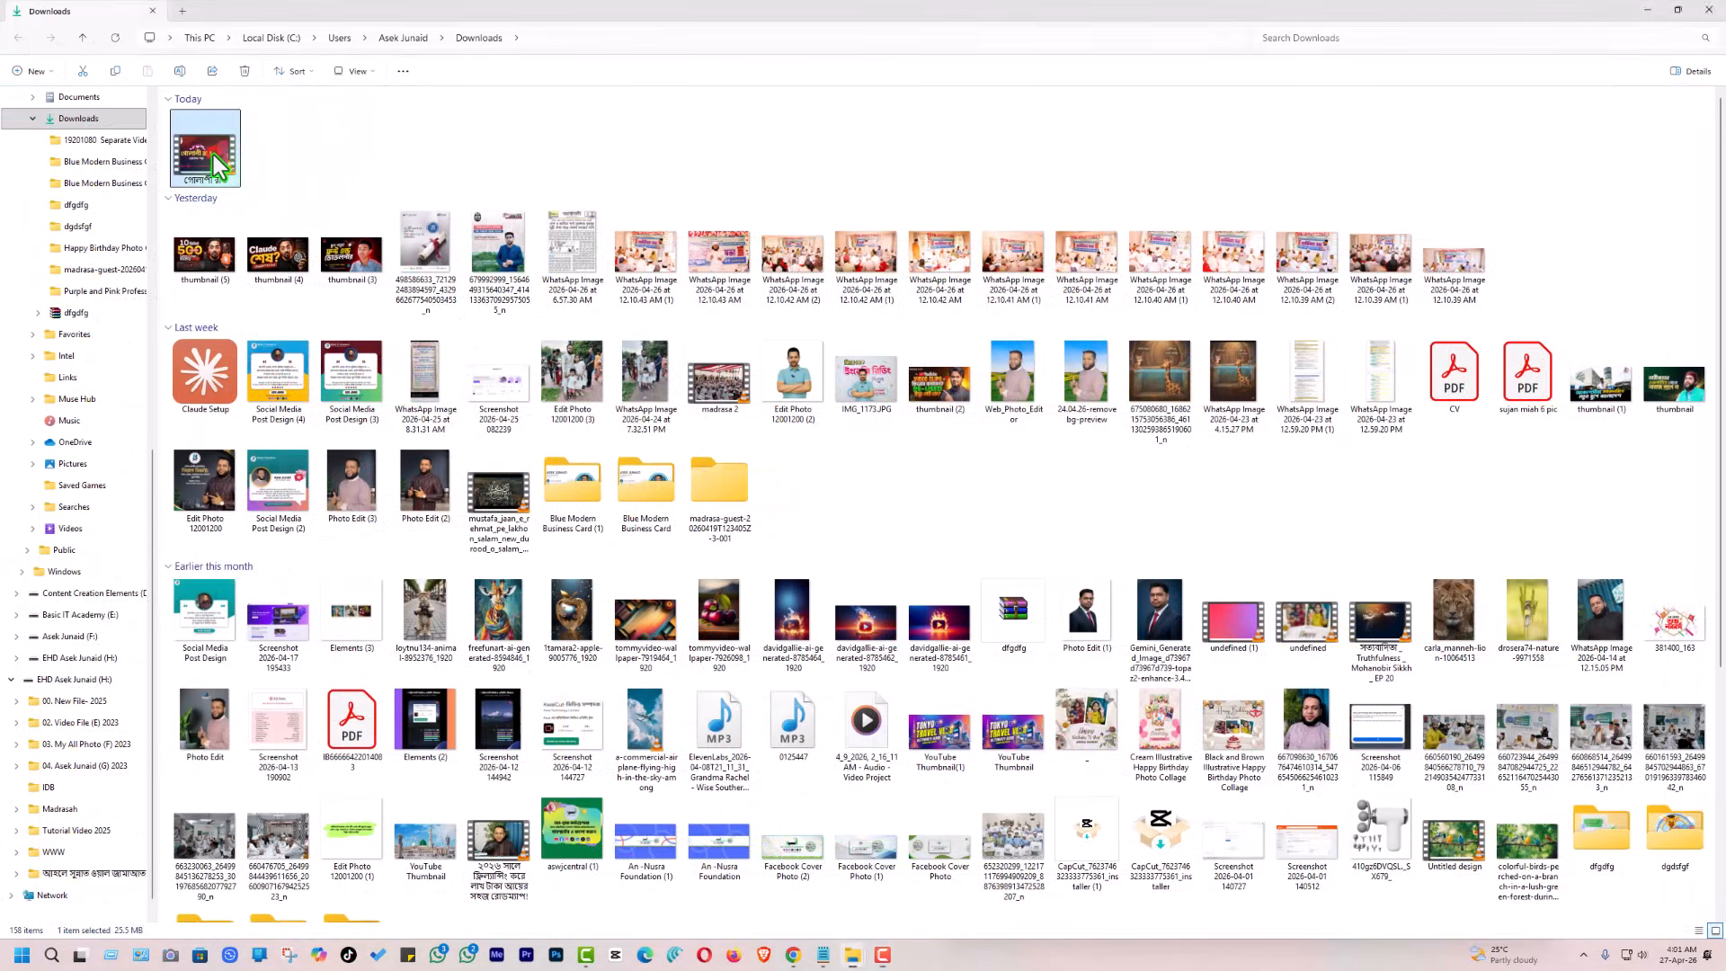